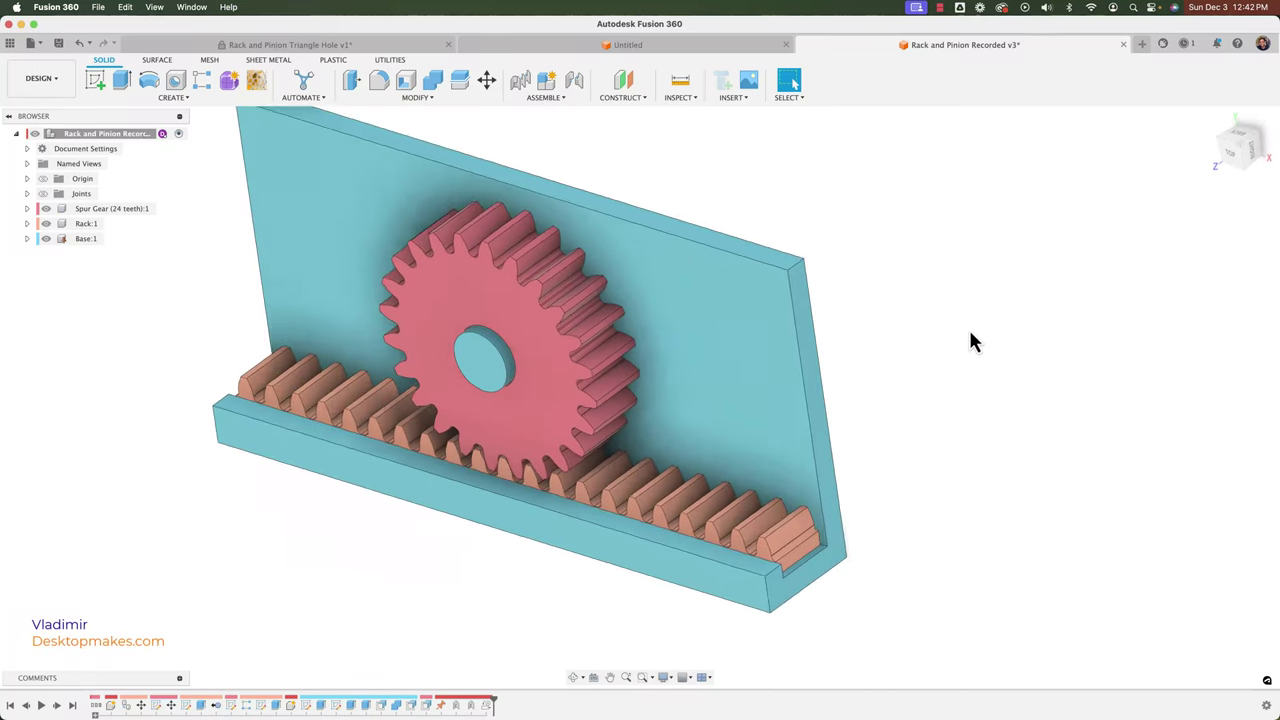
# - Turn the spur gear to check how it drives the rack, viewing the assembly from the front and back
pyautogui.keyDown('shift'); pyautogui.hscroll(-5, 973, 326); pyautogui.keyUp('shift')
pyautogui.keyDown('shift'); pyautogui.hscroll(-5, 973, 326); pyautogui.keyUp('shift')
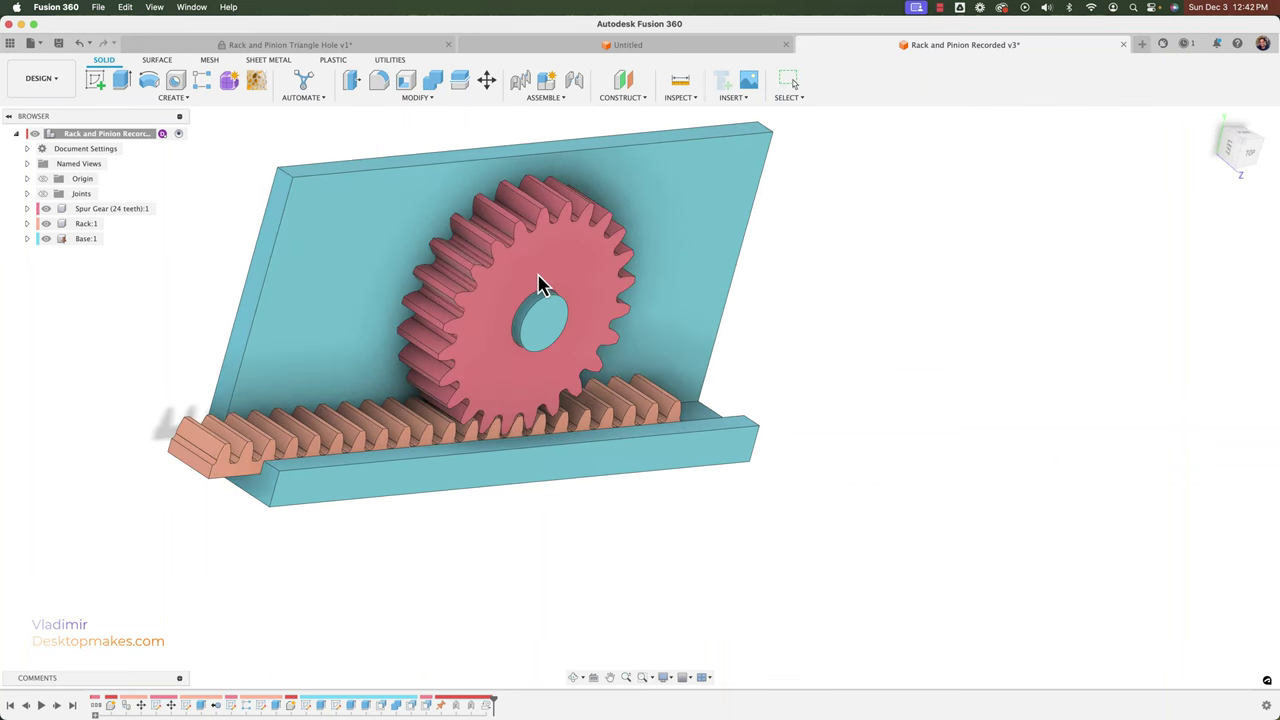
pyautogui.moveTo(540, 285); pyautogui.dragTo(515, 340)
pyautogui.keyDown('shift'); pyautogui.hscroll(-10, 516, 340); pyautogui.keyUp('shift')
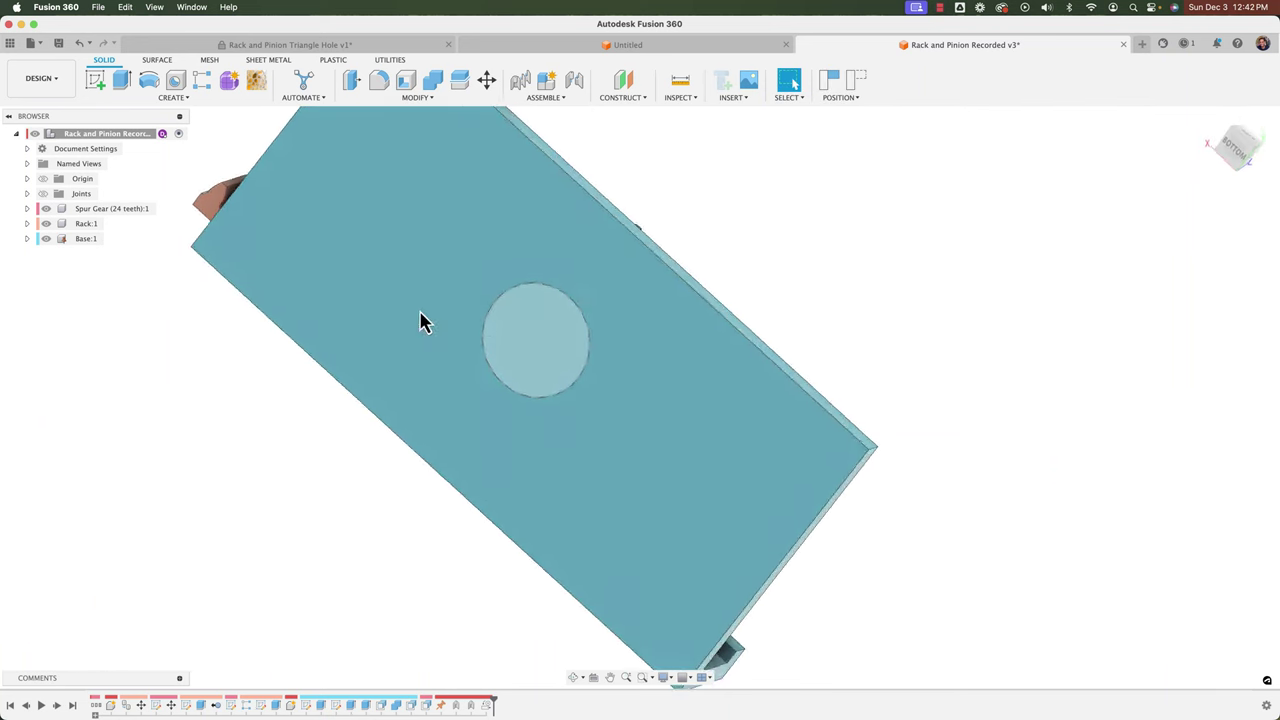
# - Examine the two bodies of the Base component separately by toggling Body1 and Body2, viewing the flanged pin from several angles
pyautogui.click(27, 238)
pyautogui.click(38, 268)
pyautogui.click(65, 284)
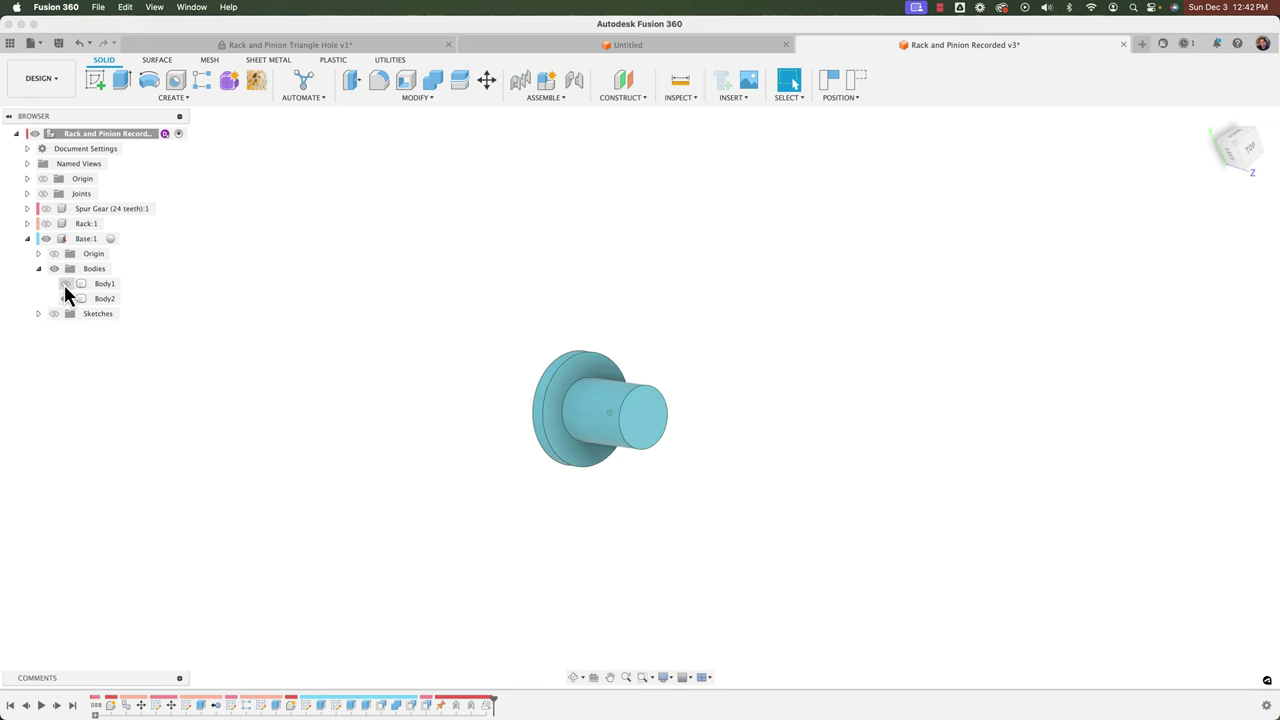
pyautogui.click(65, 284)
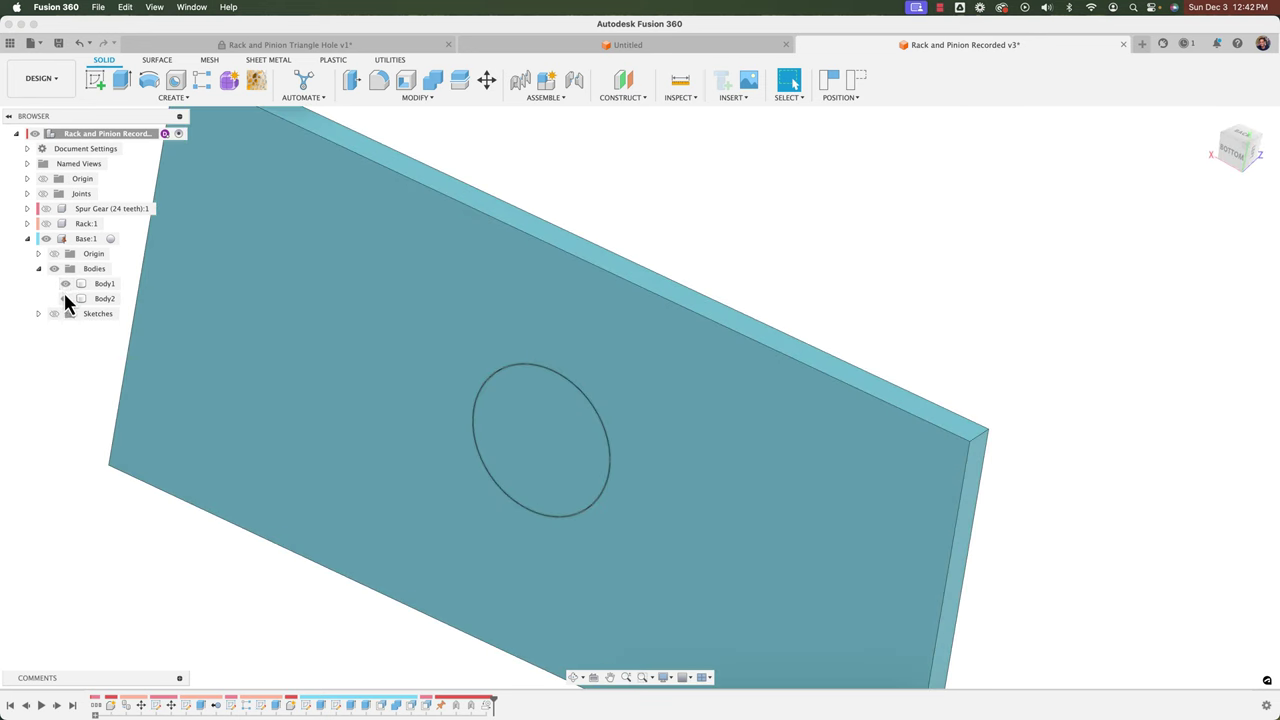
pyautogui.click(65, 296)
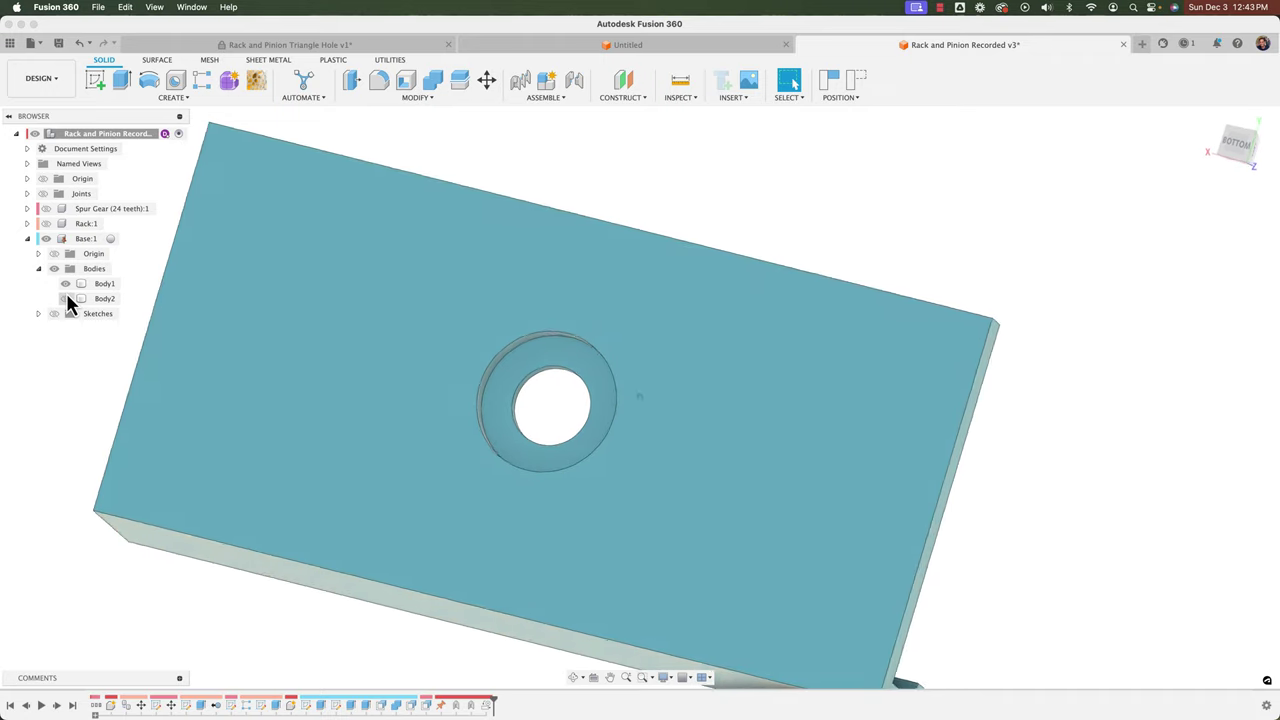
pyautogui.keyDown('shift'); pyautogui.scroll(-8, 66, 292); pyautogui.keyUp('shift')
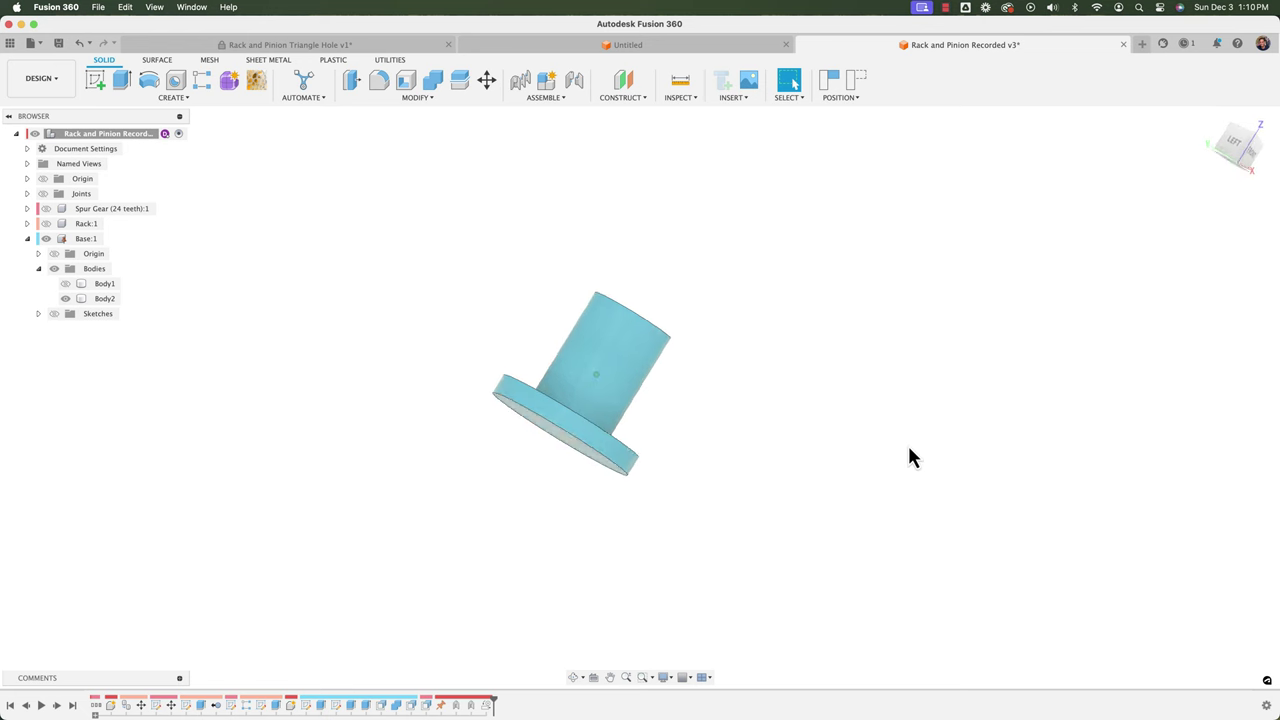
pyautogui.keyDown('shift'); pyautogui.scroll(-6, 910, 450); pyautogui.keyUp('shift')
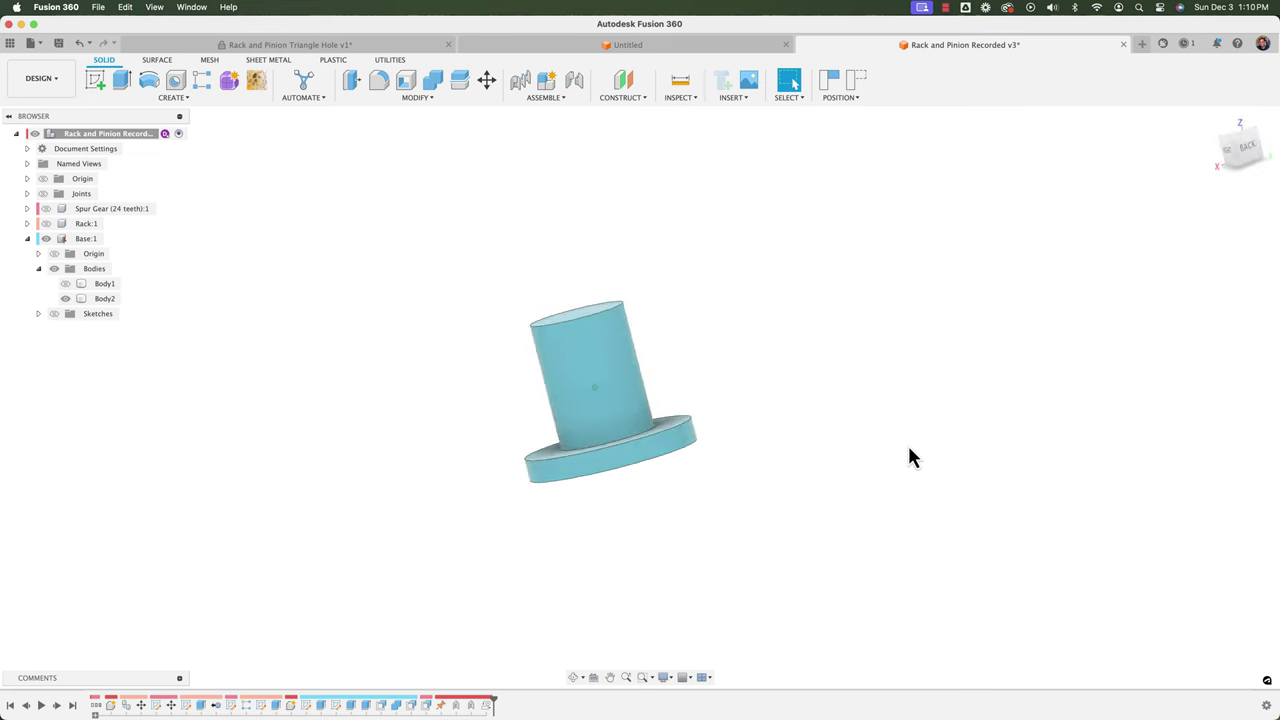
pyautogui.keyDown('shift'); pyautogui.scroll(-8, 1008, 455); pyautogui.keyUp('shift')
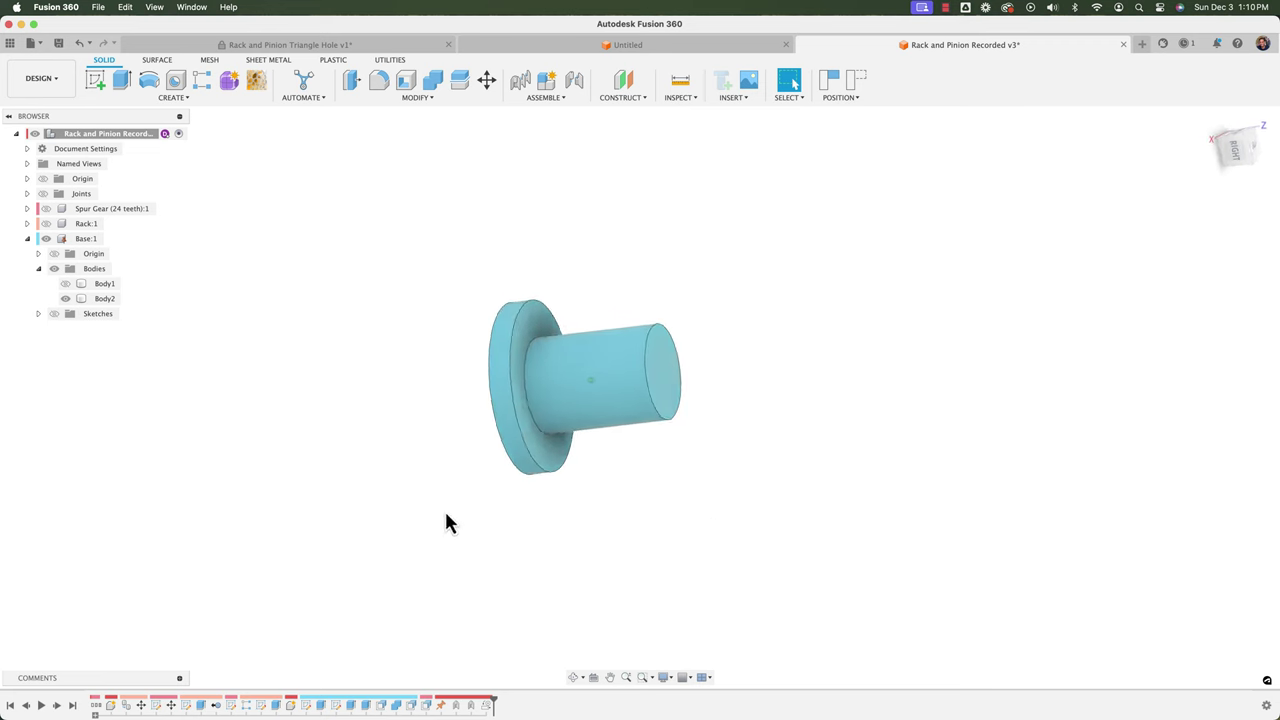
pyautogui.click(70, 287)
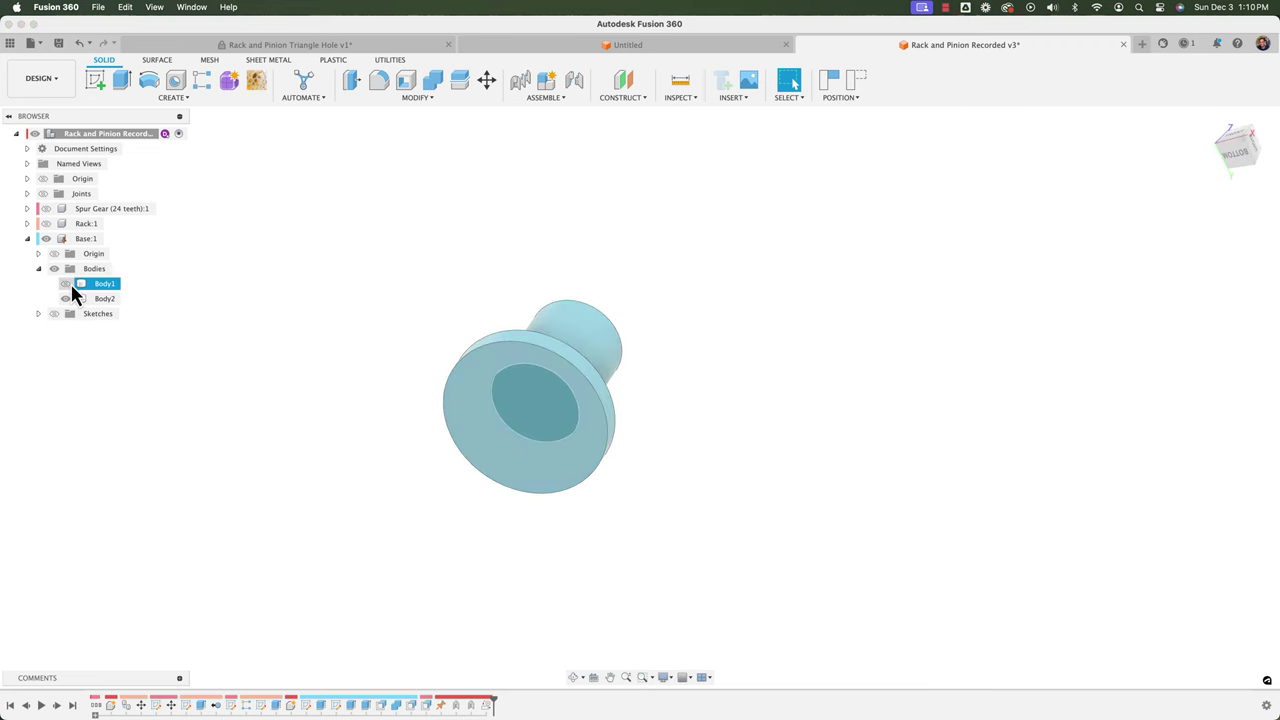
pyautogui.click(65, 283)
pyautogui.click(65, 298)
pyautogui.keyDown('shift'); pyautogui.scroll(-8, 72, 302); pyautogui.keyUp('shift')
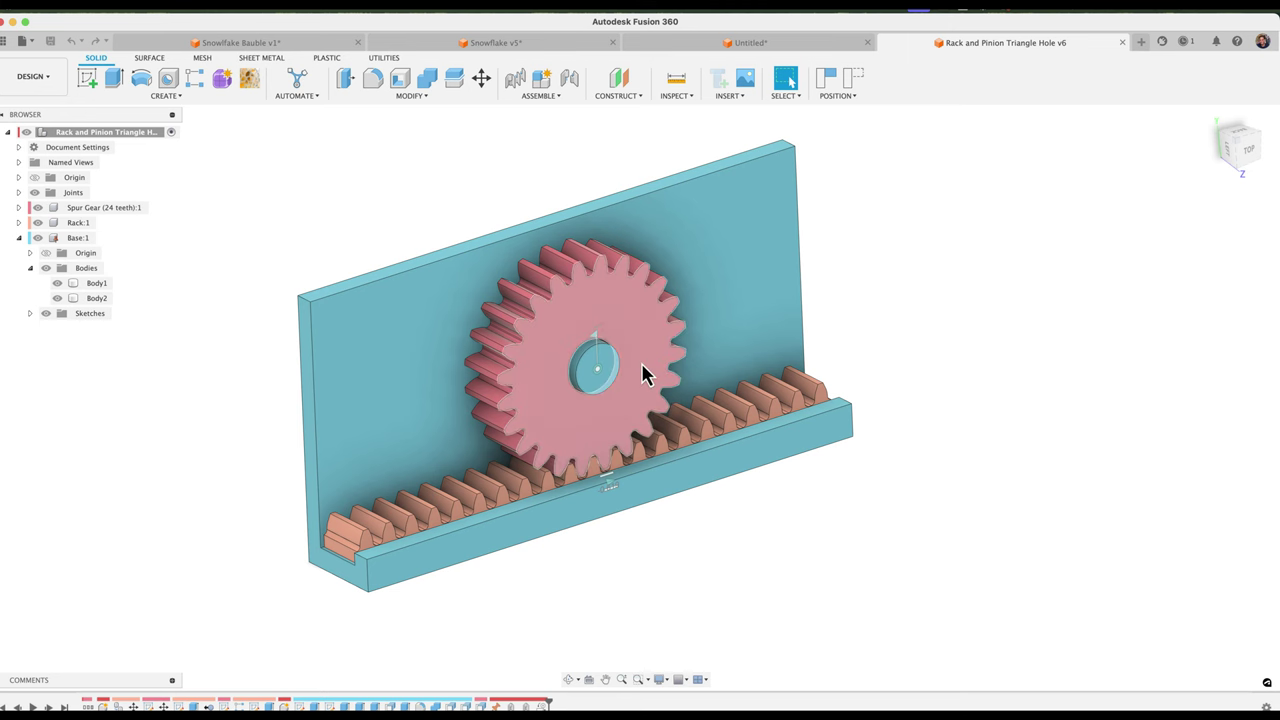
# - Move the gear in the triangle-hole version and examine the pin's triangular end on the back of the base
pyautogui.moveTo(641, 373); pyautogui.dragTo(878, 435)
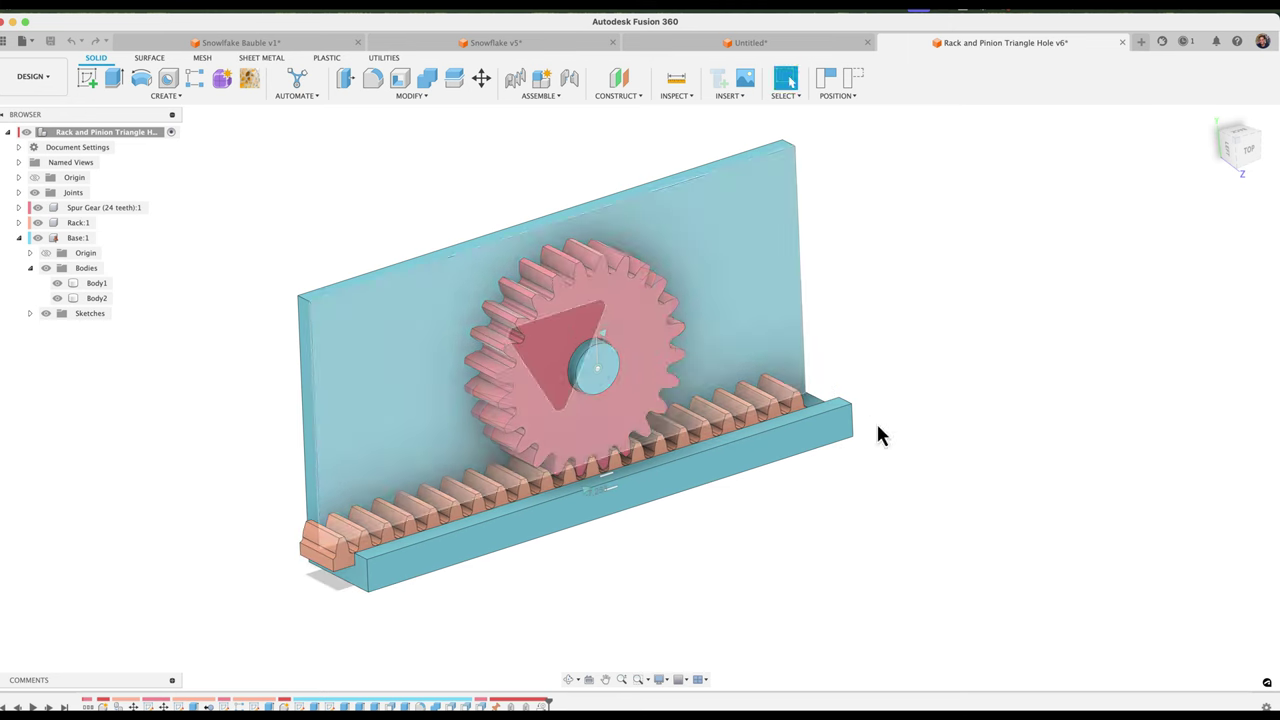
pyautogui.keyDown('shift'); pyautogui.moveTo(878, 435); pyautogui.dragTo(749, 409, button='middle'); pyautogui.keyUp('shift')
pyautogui.click(527, 360)
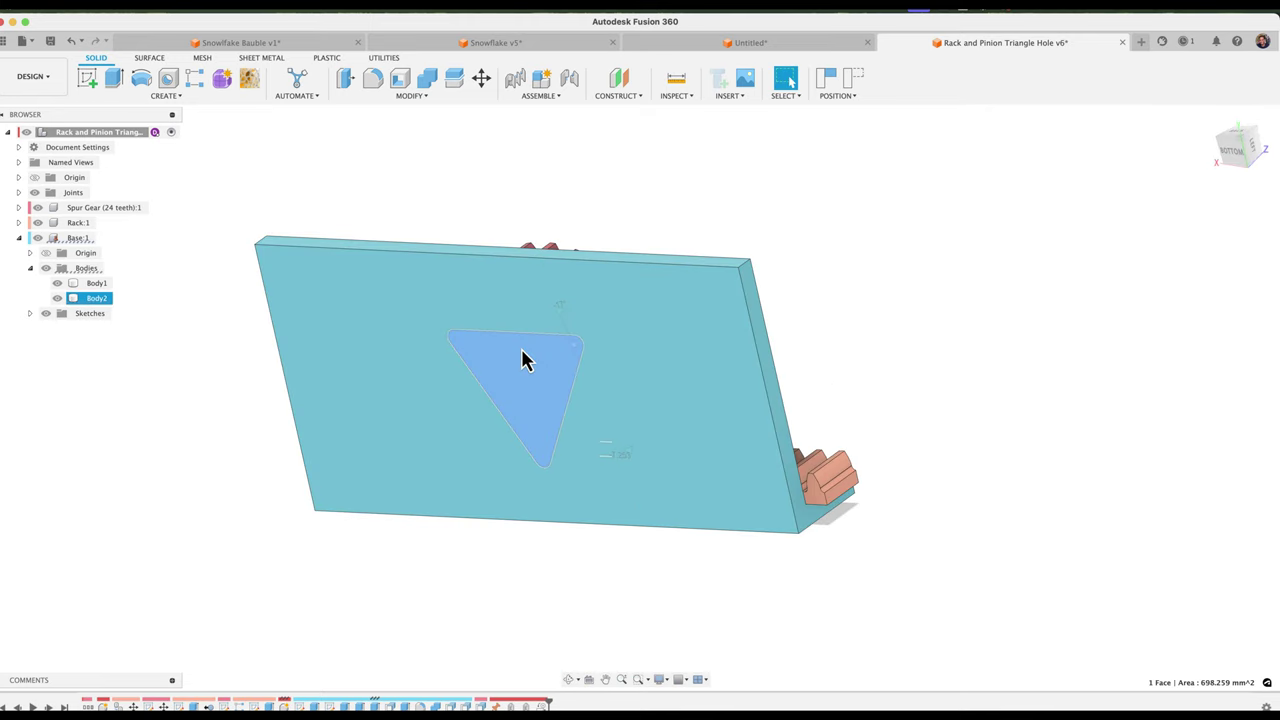
pyautogui.moveTo(430, 234); pyautogui.dragTo(488, 236, button='middle')
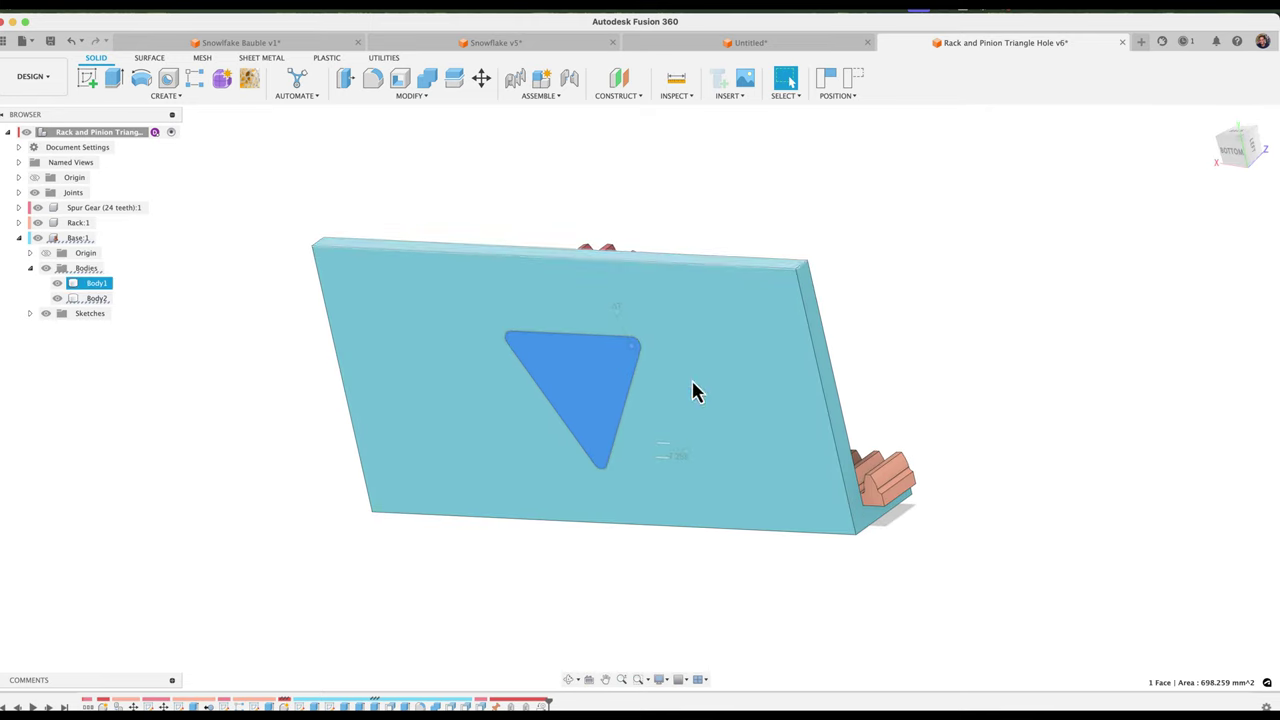
pyautogui.keyDown('shift'); pyautogui.moveTo(697, 391); pyautogui.dragTo(826, 389, button='middle'); pyautogui.keyUp('shift')
pyautogui.click(812, 382)
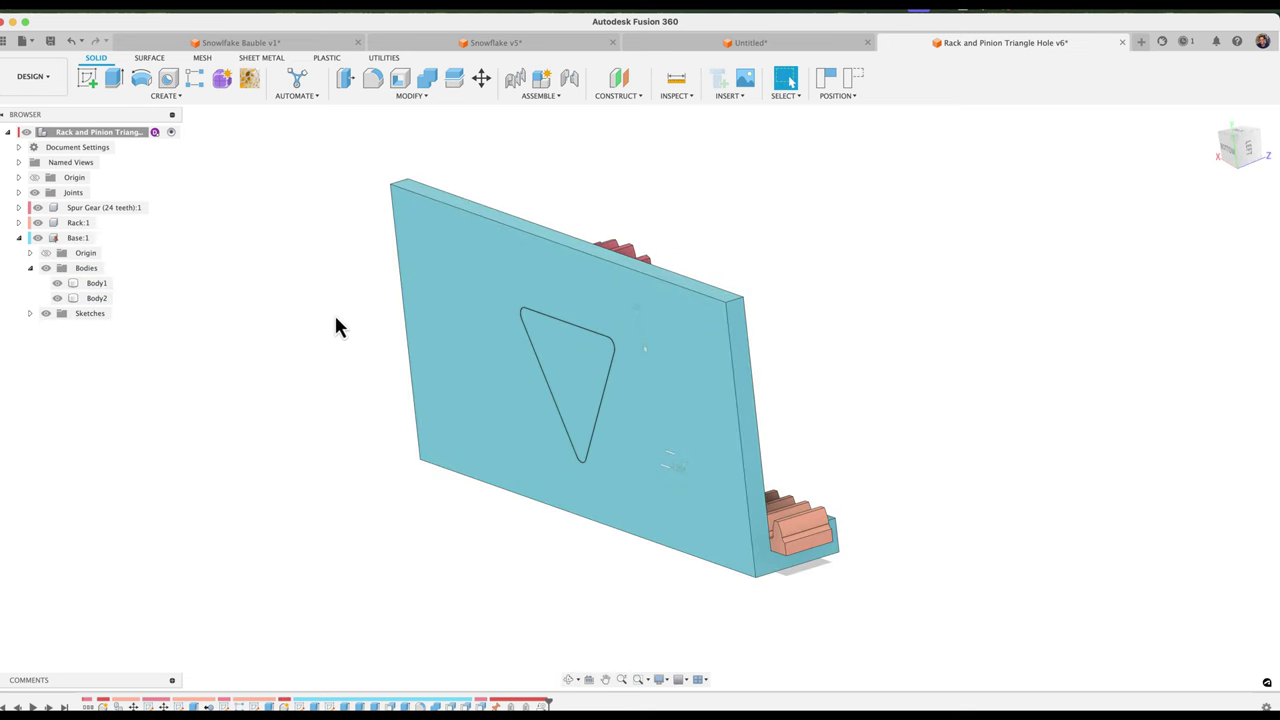
# - Open version 1 of Rack and Pinion Triangle Hole from its full version history and close the data panel
pyautogui.click(6, 41)
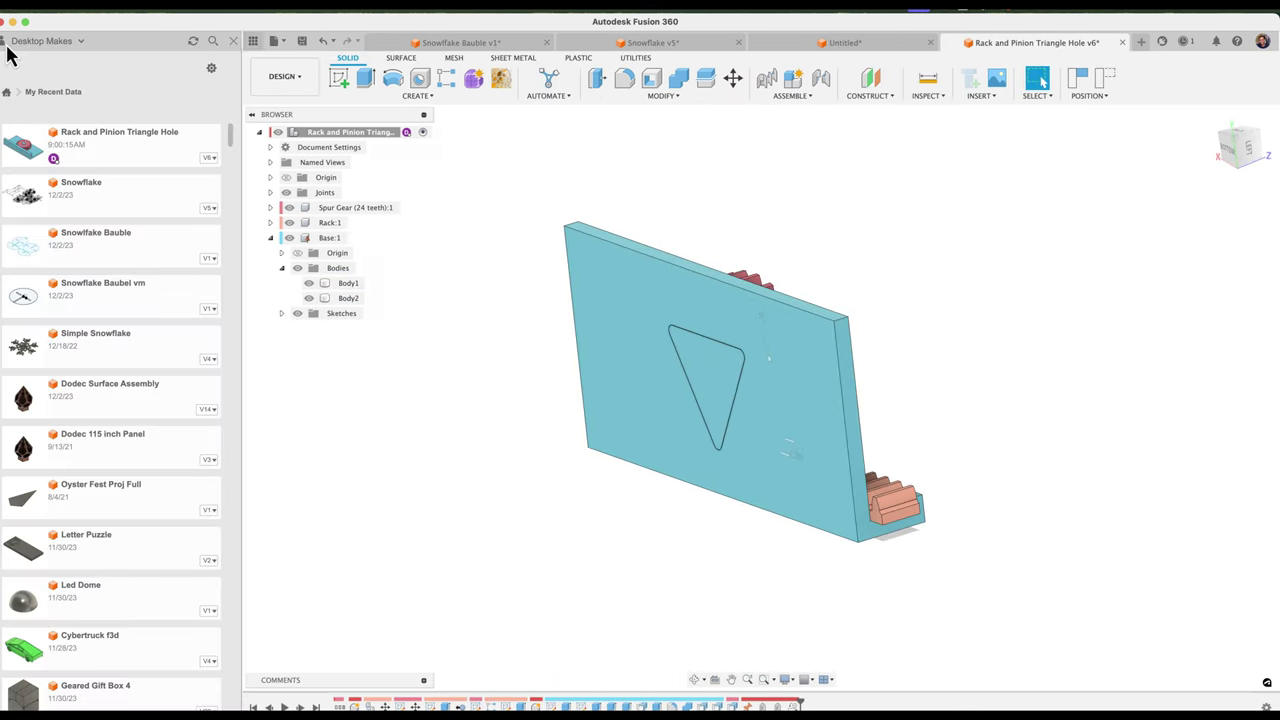
pyautogui.click(210, 160)
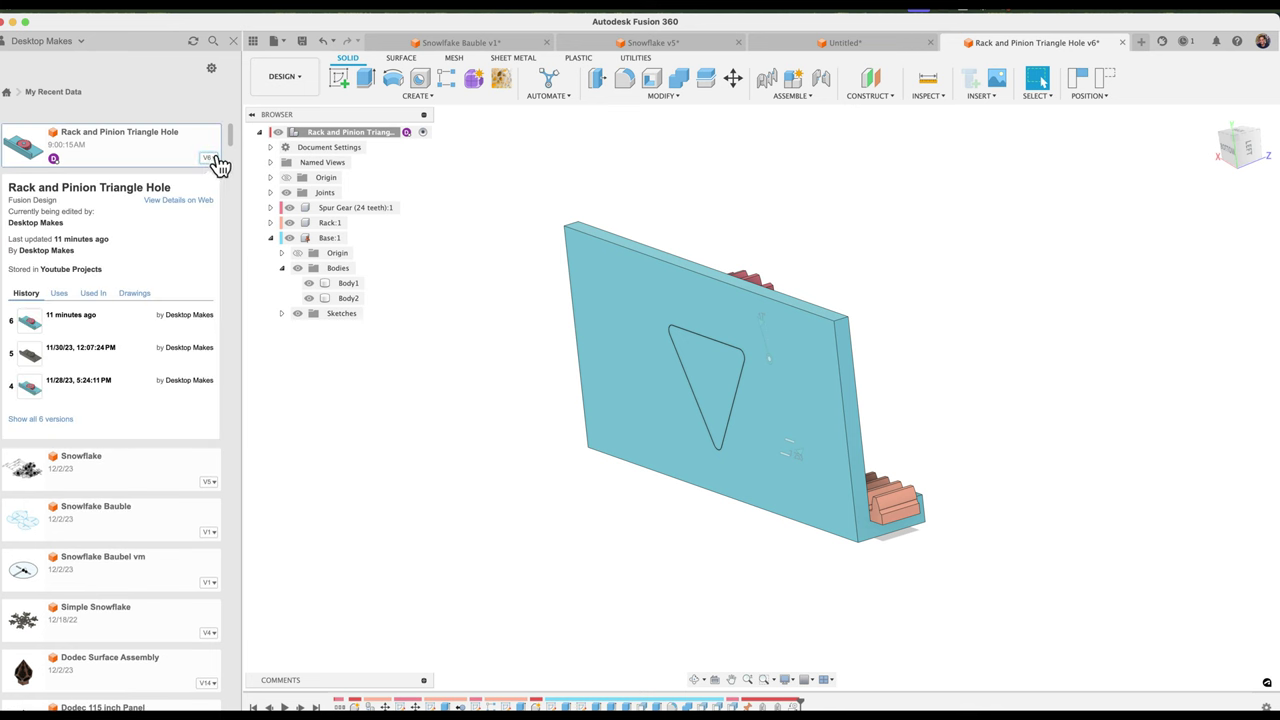
pyautogui.click(70, 420)
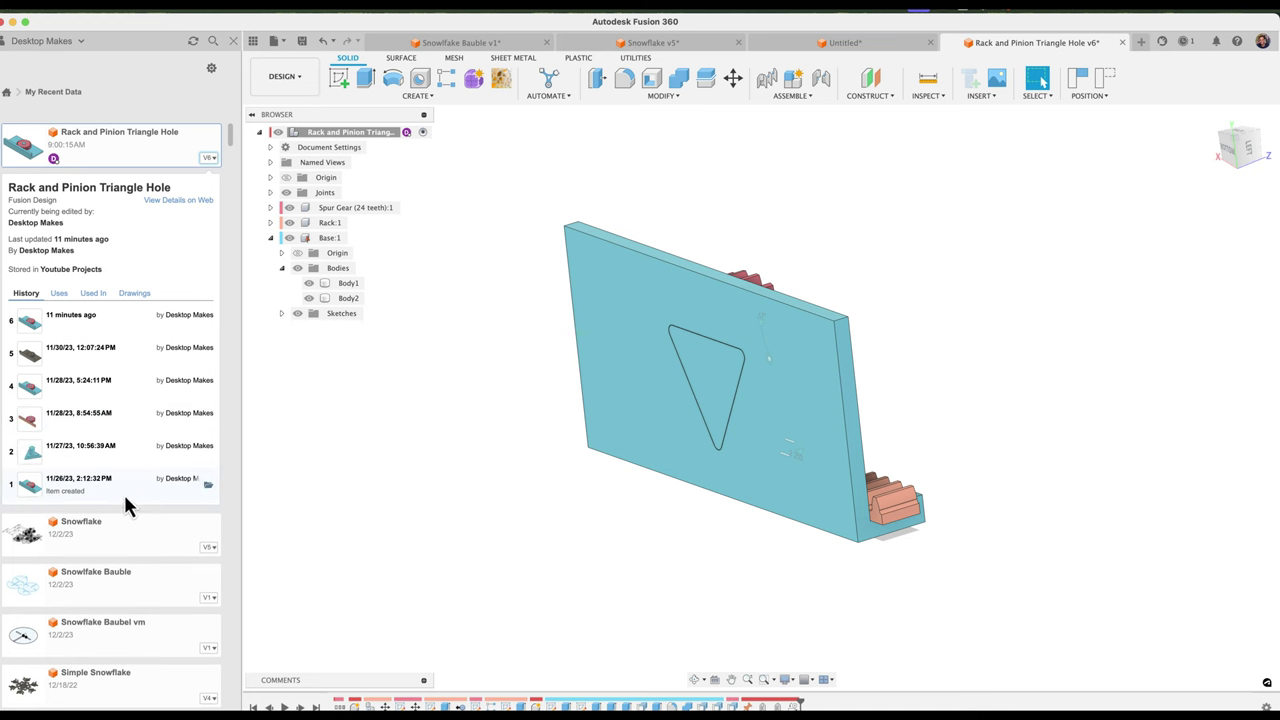
pyautogui.click(207, 485)
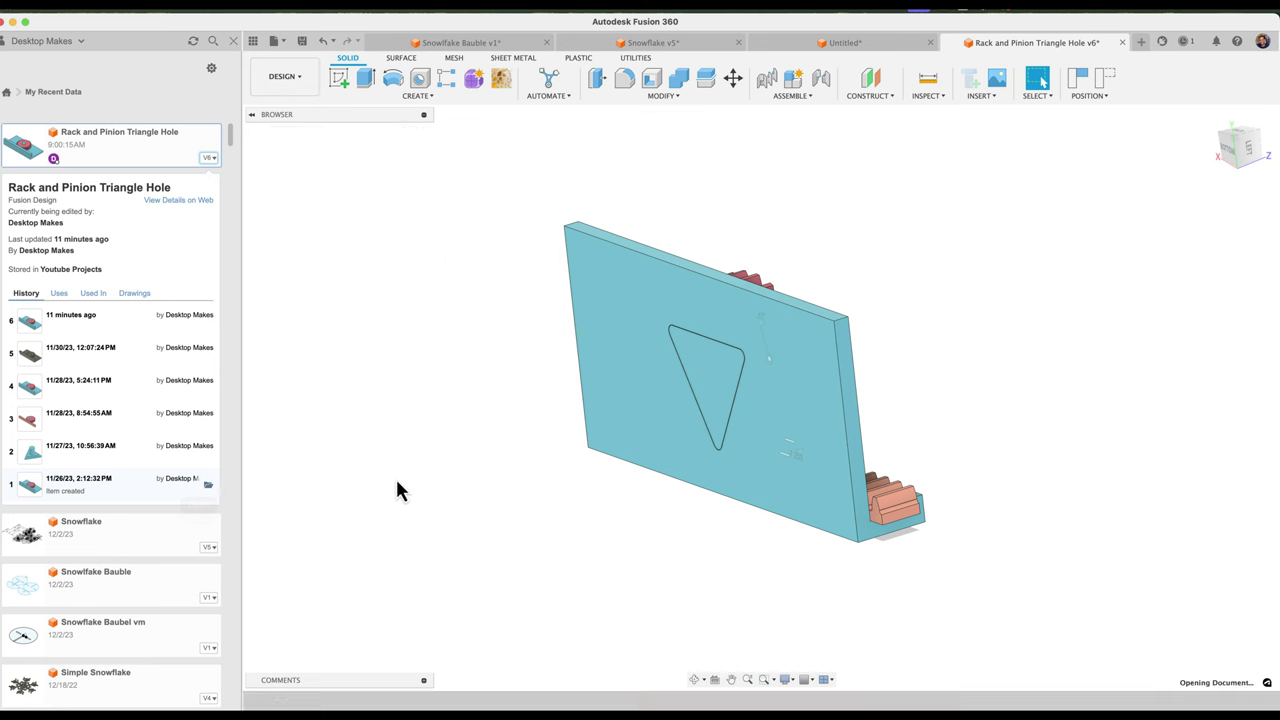
pyautogui.click(233, 41)
# - Examine the pin's circular end on the back of the base and view the assembly from the side and front
pyautogui.keyDown('shift'); pyautogui.moveTo(423, 354); pyautogui.dragTo(597, 420, button='middle'); pyautogui.keyUp('shift')
pyautogui.click(582, 438)
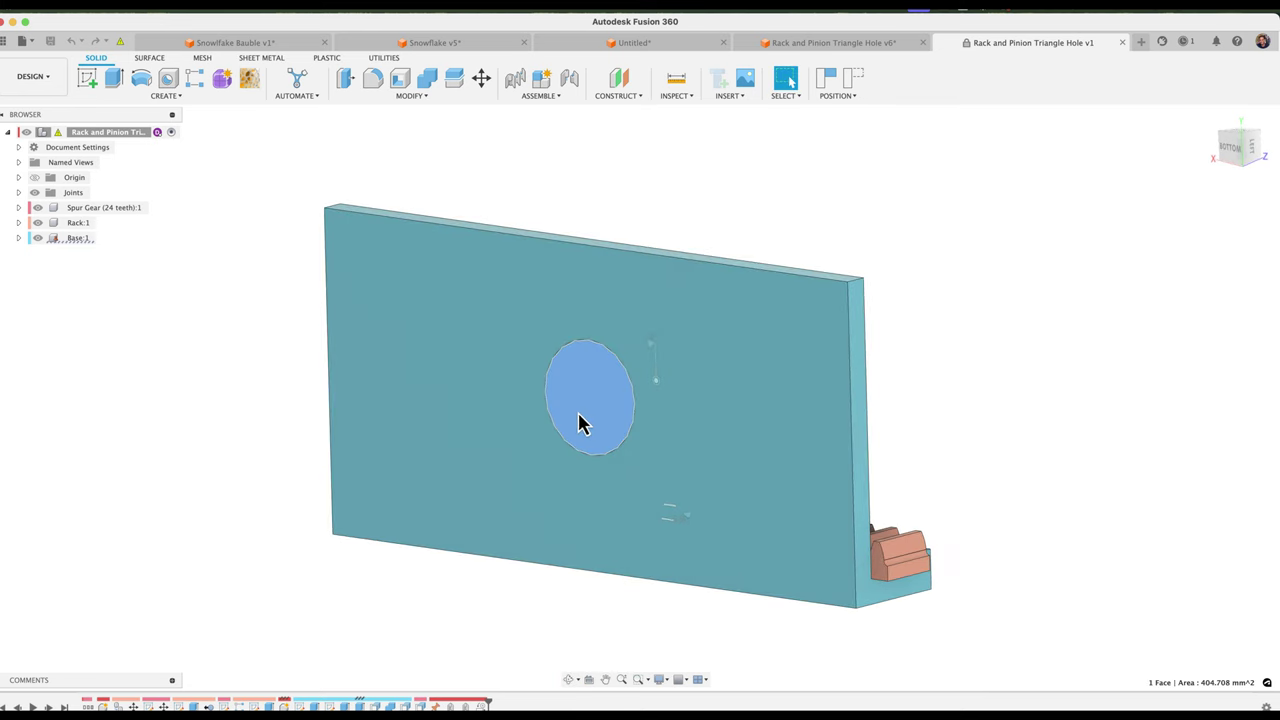
pyautogui.press('Escape')
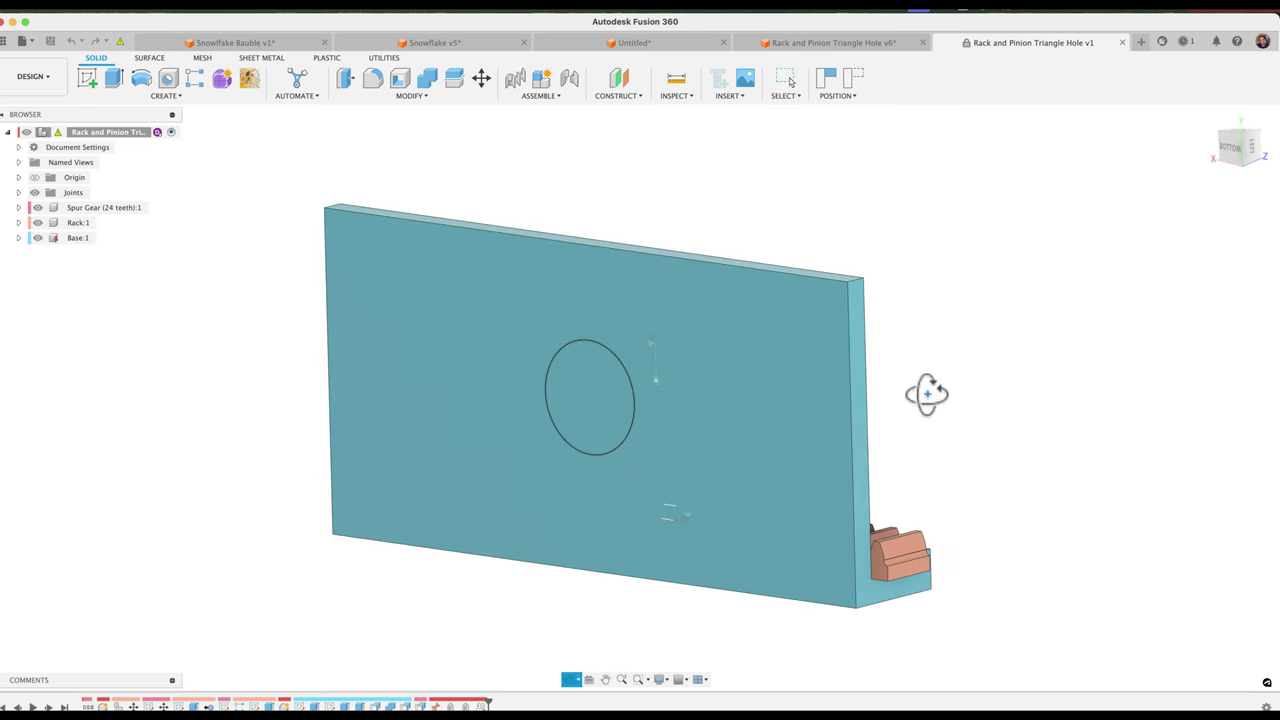
pyautogui.keyDown('shift'); pyautogui.moveTo(926, 391); pyautogui.dragTo(280, 138, button='middle'); pyautogui.keyUp('shift')
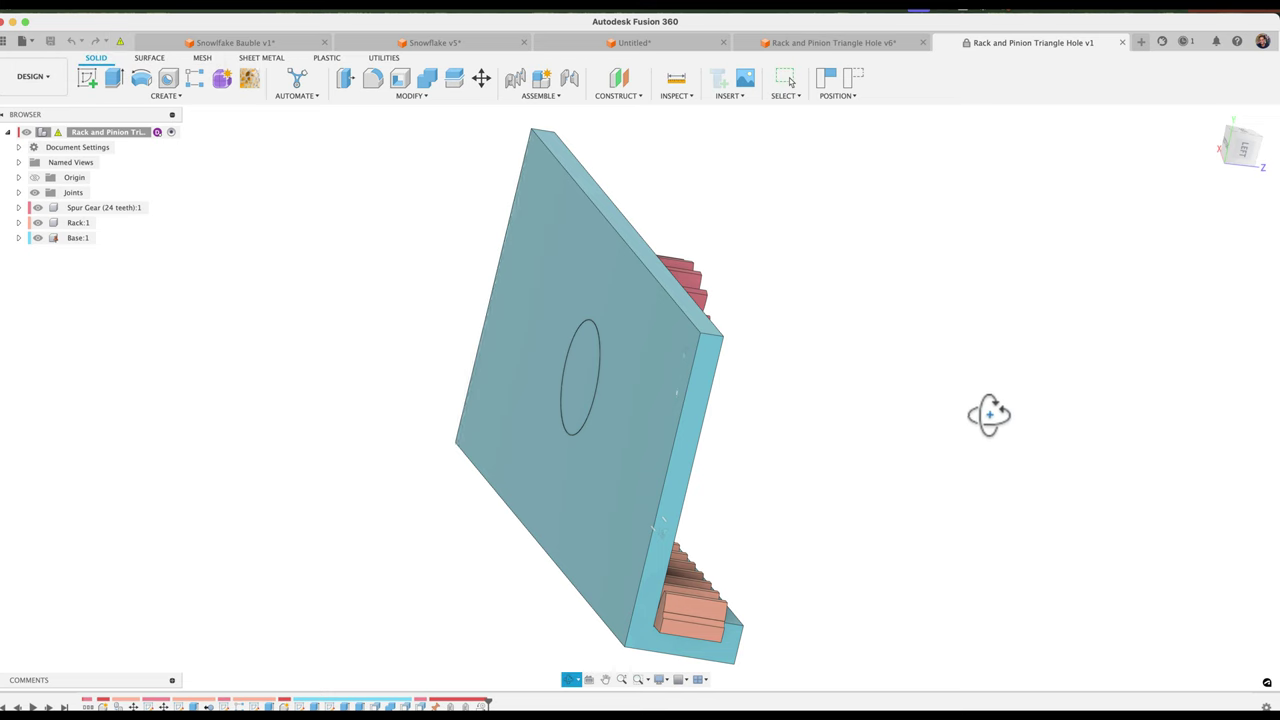
pyautogui.moveTo(986, 414)
pyautogui.keyDown('shift'); pyautogui.mouseDown(button='middle')
pyautogui.moveTo(942, 453)
pyautogui.moveTo(968, 432)
pyautogui.moveTo(986, 374)
pyautogui.moveTo(1000, 411)
pyautogui.moveTo(983, 423)
pyautogui.moveTo(968, 407)
pyautogui.moveTo(980, 409)
pyautogui.mouseUp(button='middle'); pyautogui.keyUp('shift')
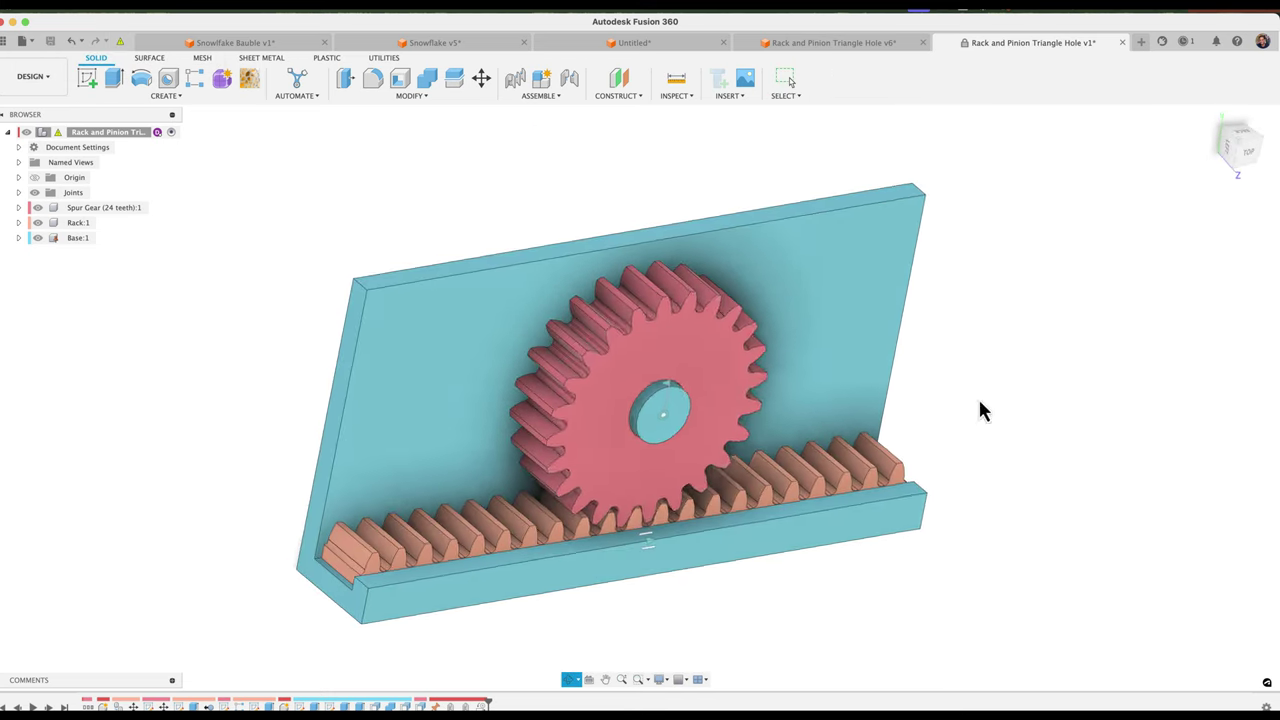
# - Toggle the Base and Rack components off and on to check which parts belong to each
pyautogui.click(38, 238)
pyautogui.click(38, 238)
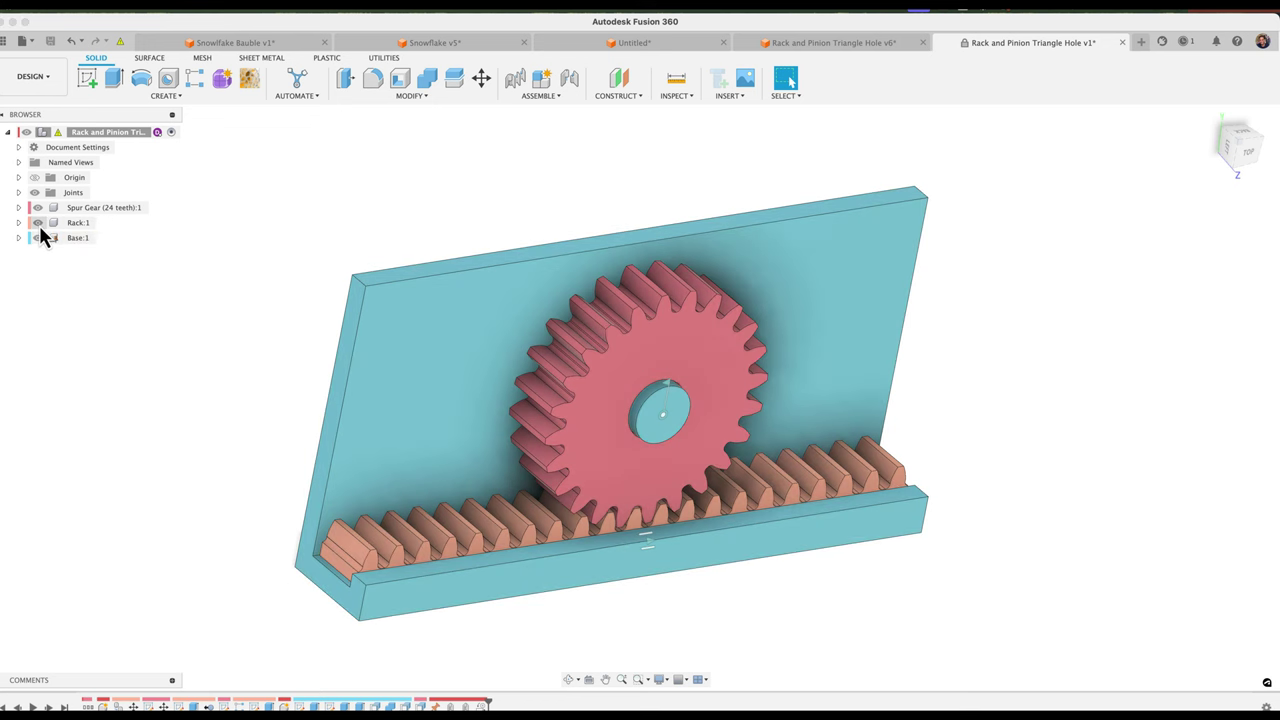
pyautogui.click(38, 223)
pyautogui.click(37, 223)
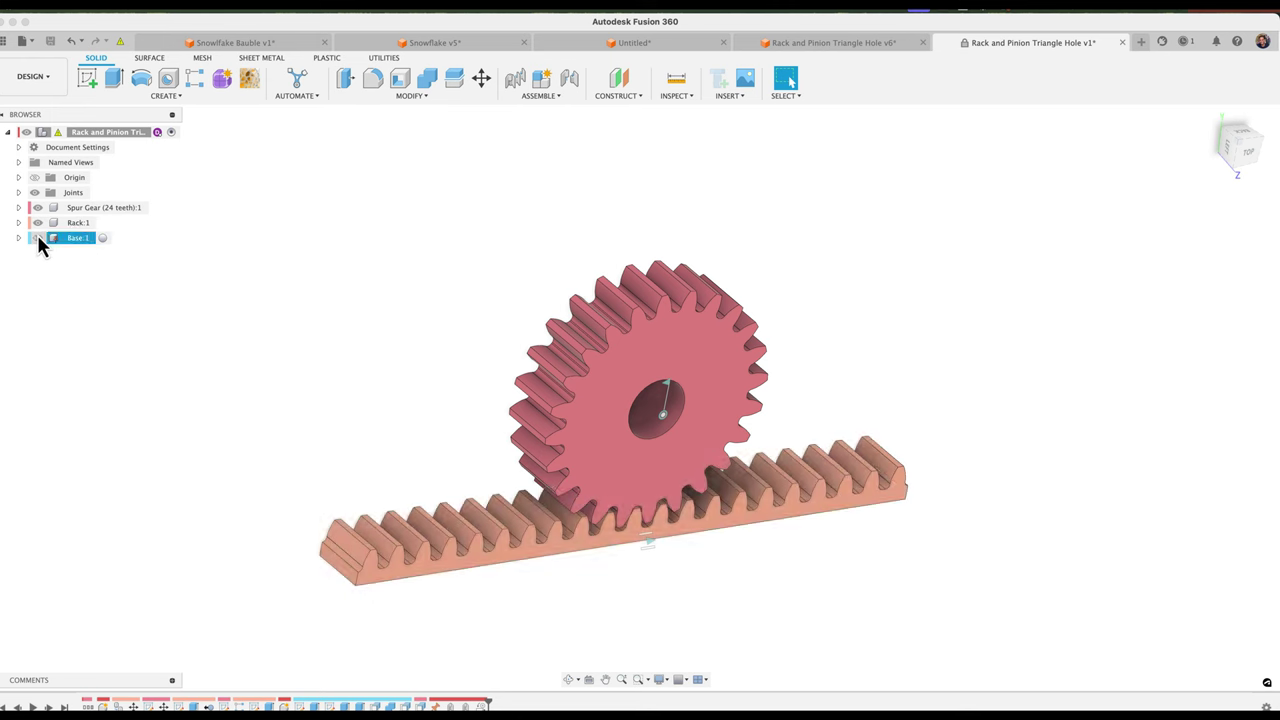
pyautogui.click(38, 238)
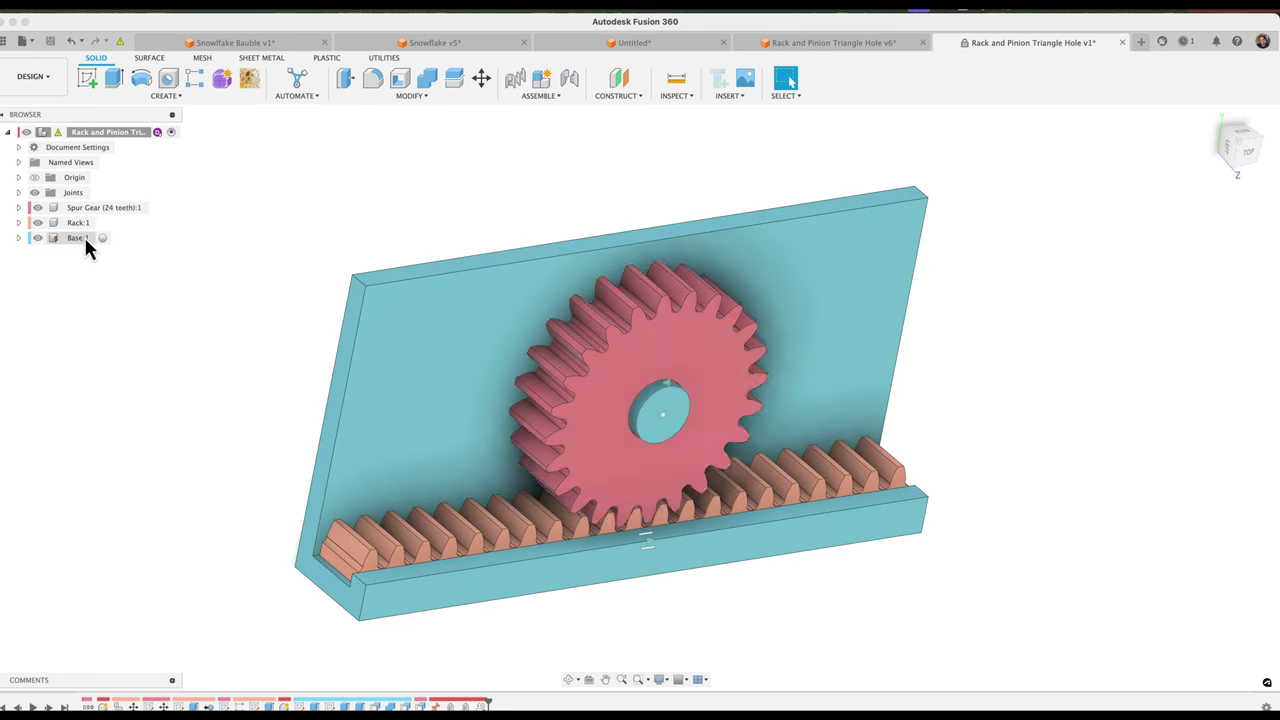
# - Activate the Base component and hide the Spur Gear and Rack components
pyautogui.click(88, 239)
pyautogui.keyDown('super'); pyautogui.click(50, 208); pyautogui.keyUp('super')
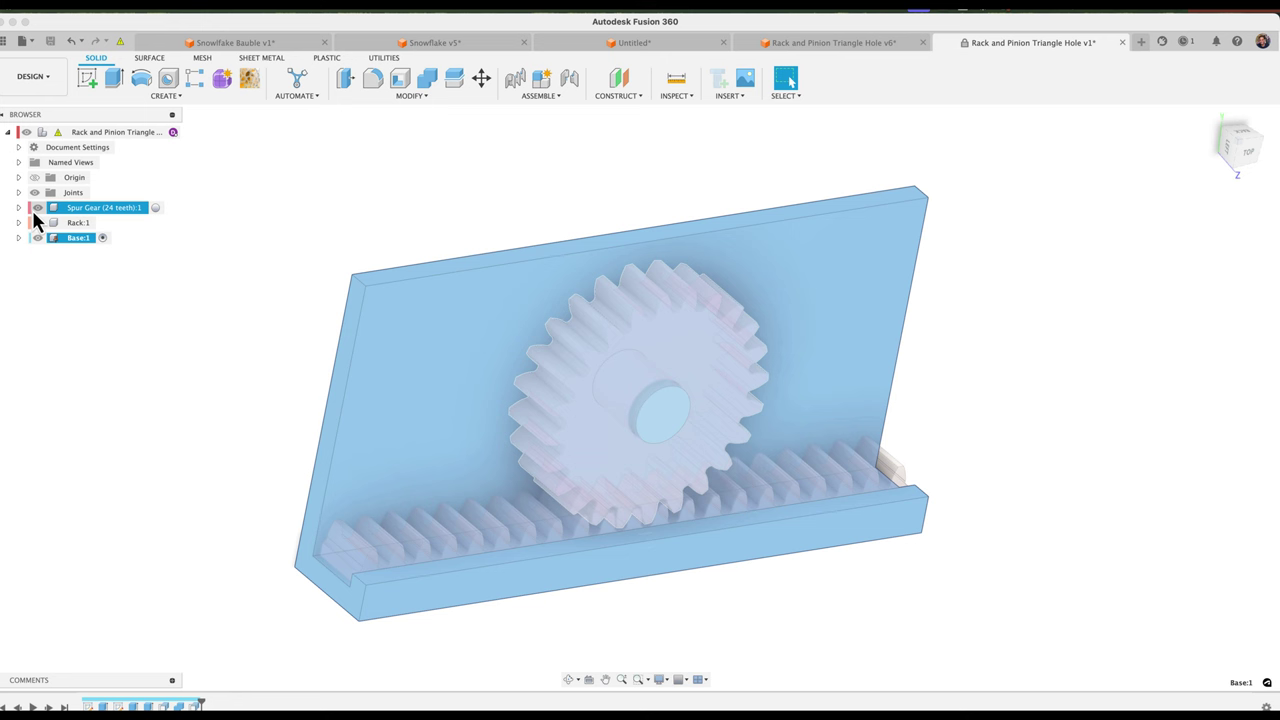
pyautogui.click(37, 208)
pyautogui.click(37, 223)
pyautogui.click(151, 323)
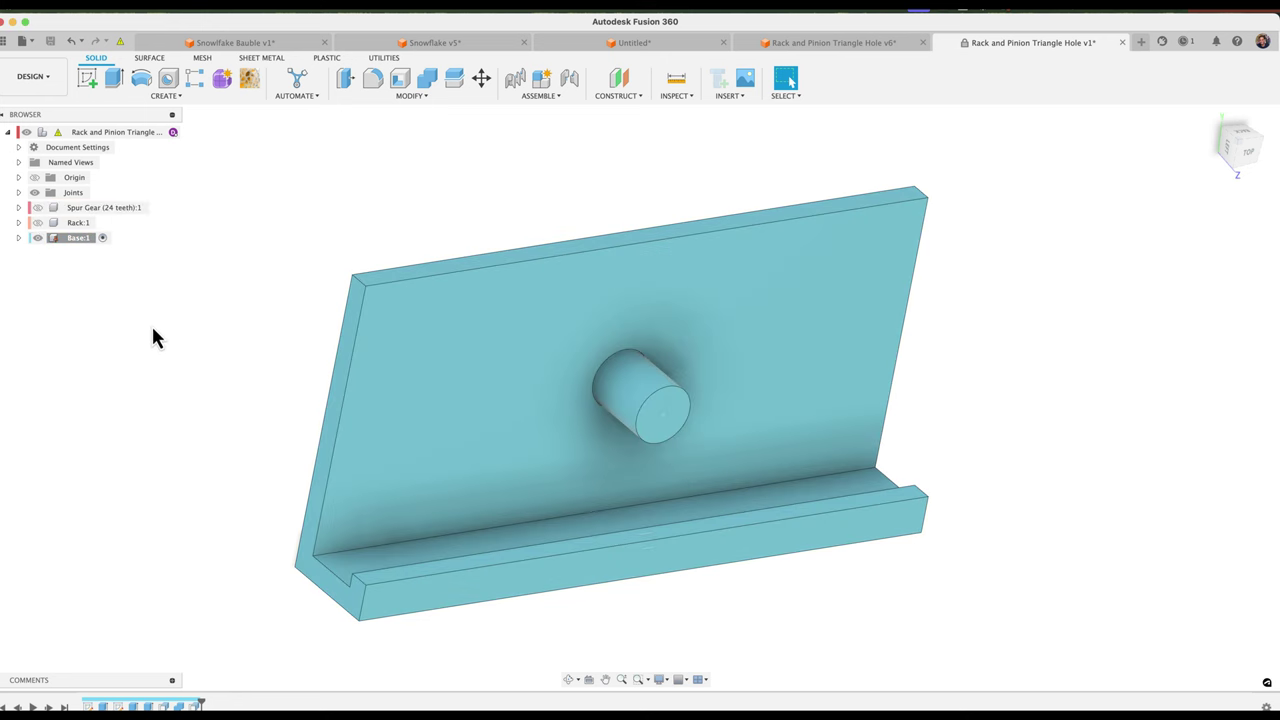
# - Expand the Base component's bodies and toggle Body1 and Body2 to identify the frame and the pin
pyautogui.click(18, 238)
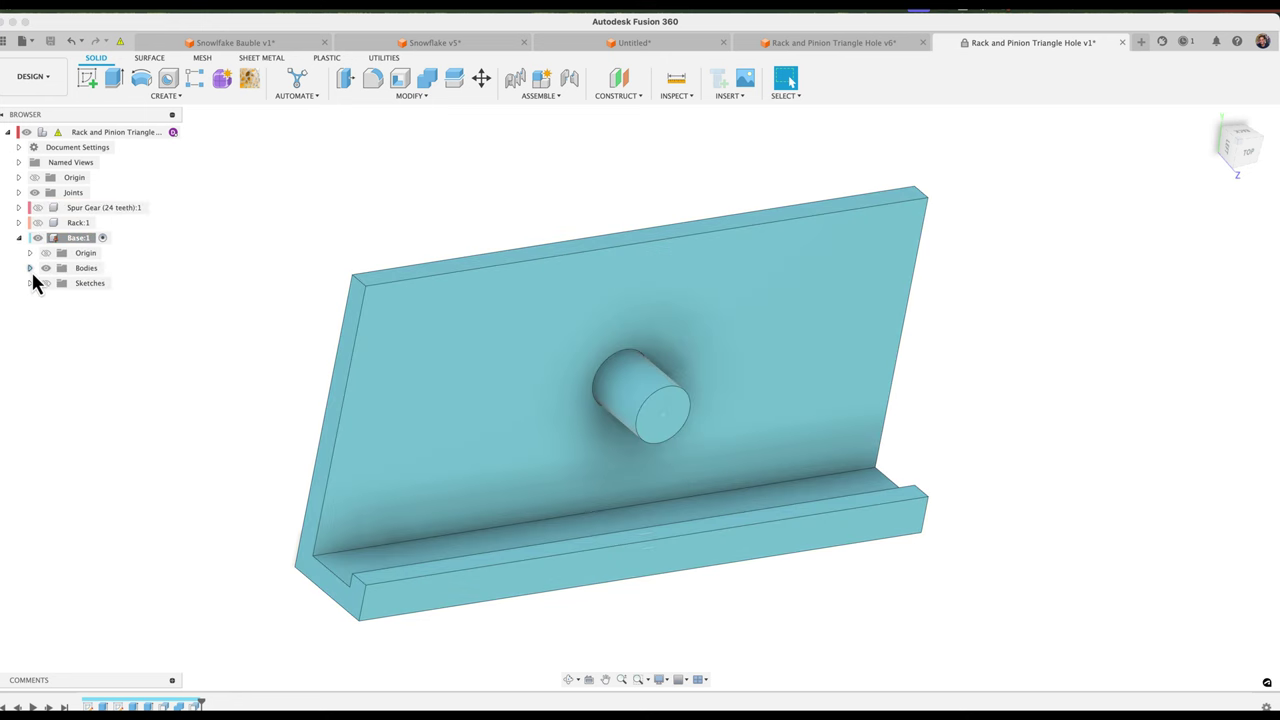
pyautogui.click(30, 268)
pyautogui.click(56, 298)
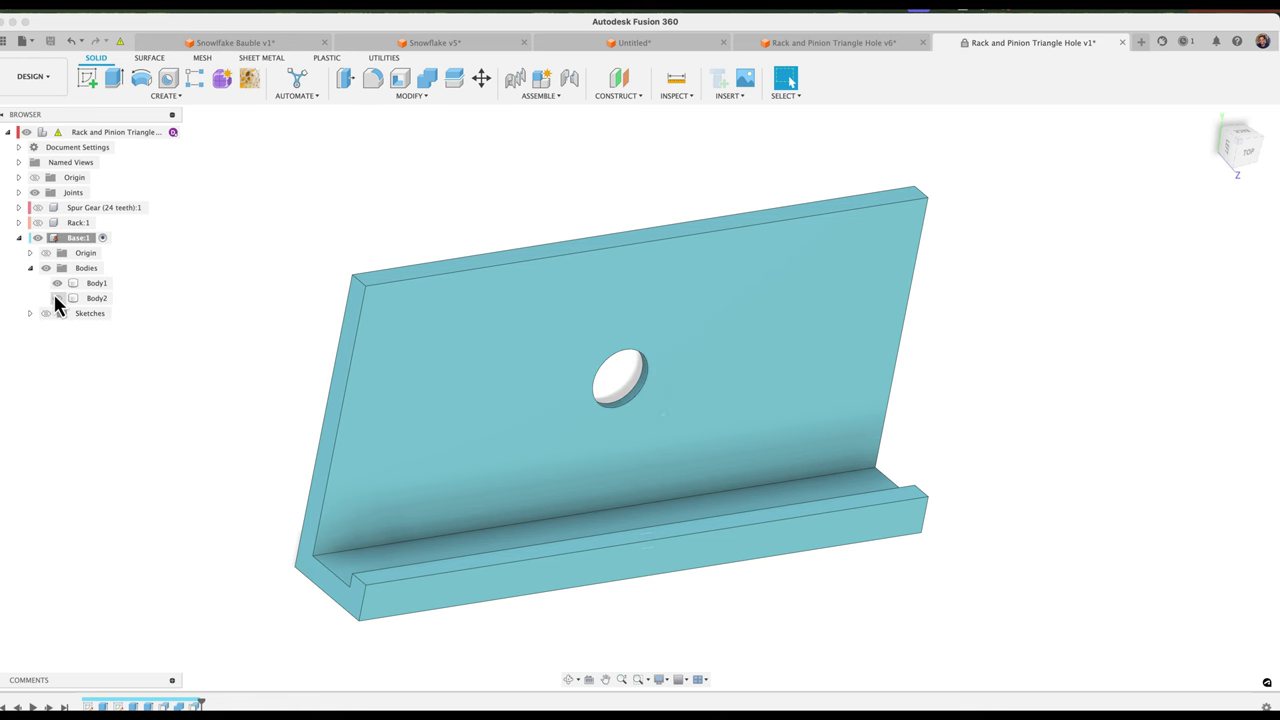
pyautogui.click(56, 298)
pyautogui.click(57, 284)
pyautogui.click(57, 284)
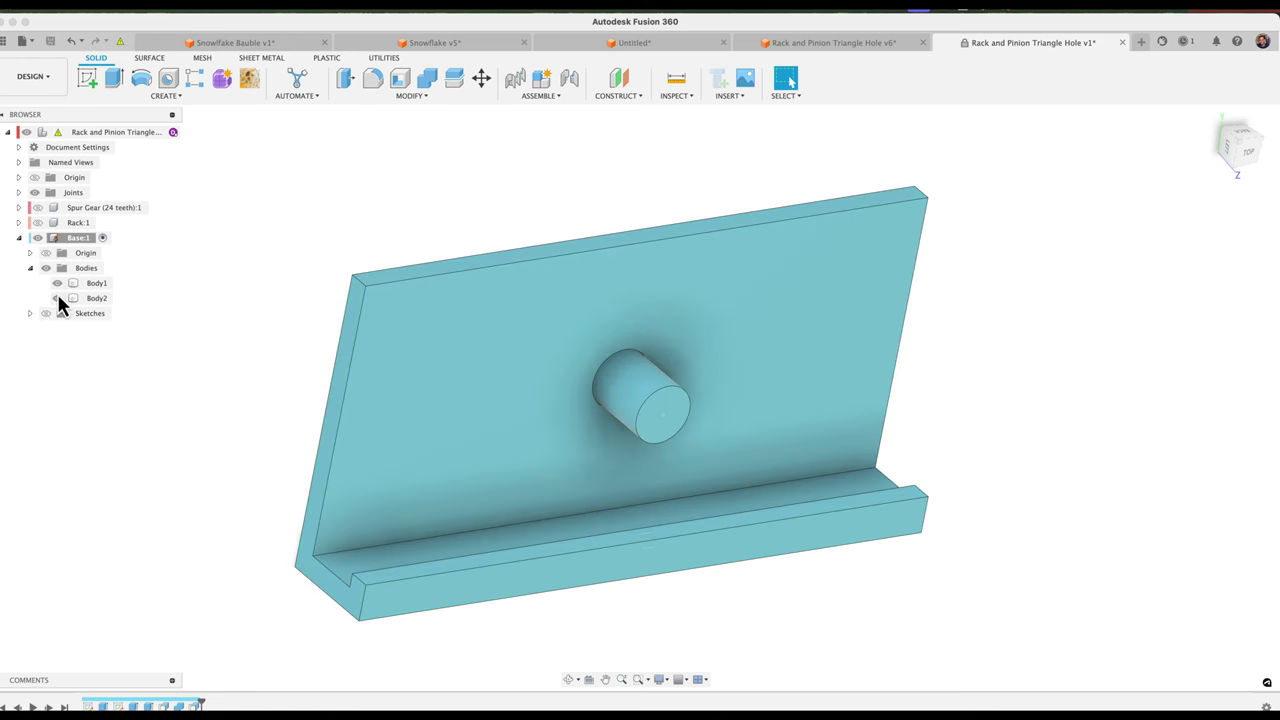
pyautogui.click(57, 298)
pyautogui.click(57, 298)
# - Hide Body1 and rename Body2, the flanged cylinder, as Pin
pyautogui.click(57, 284)
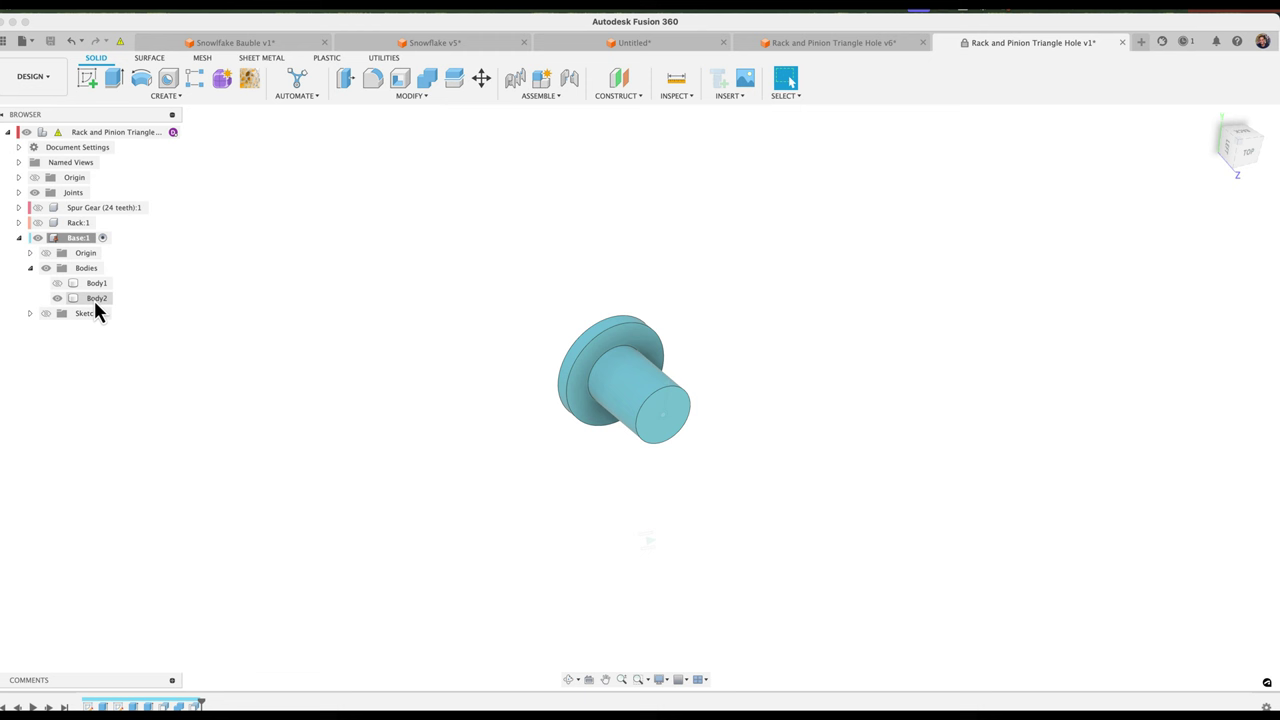
pyautogui.click(94, 300)
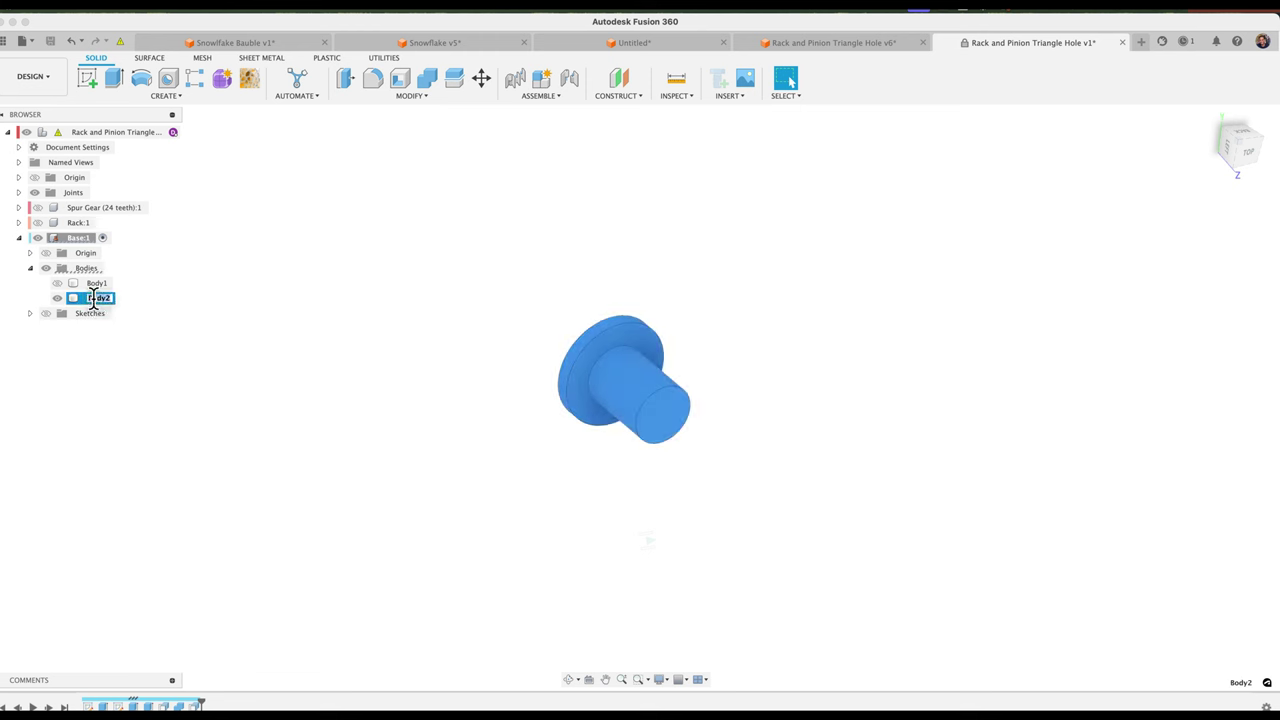
pyautogui.write('Pin')
pyautogui.press('Return')
# - Show only Body1, rename it as Frame, and turn the Pin body back on
pyautogui.click(57, 298)
pyautogui.click(57, 284)
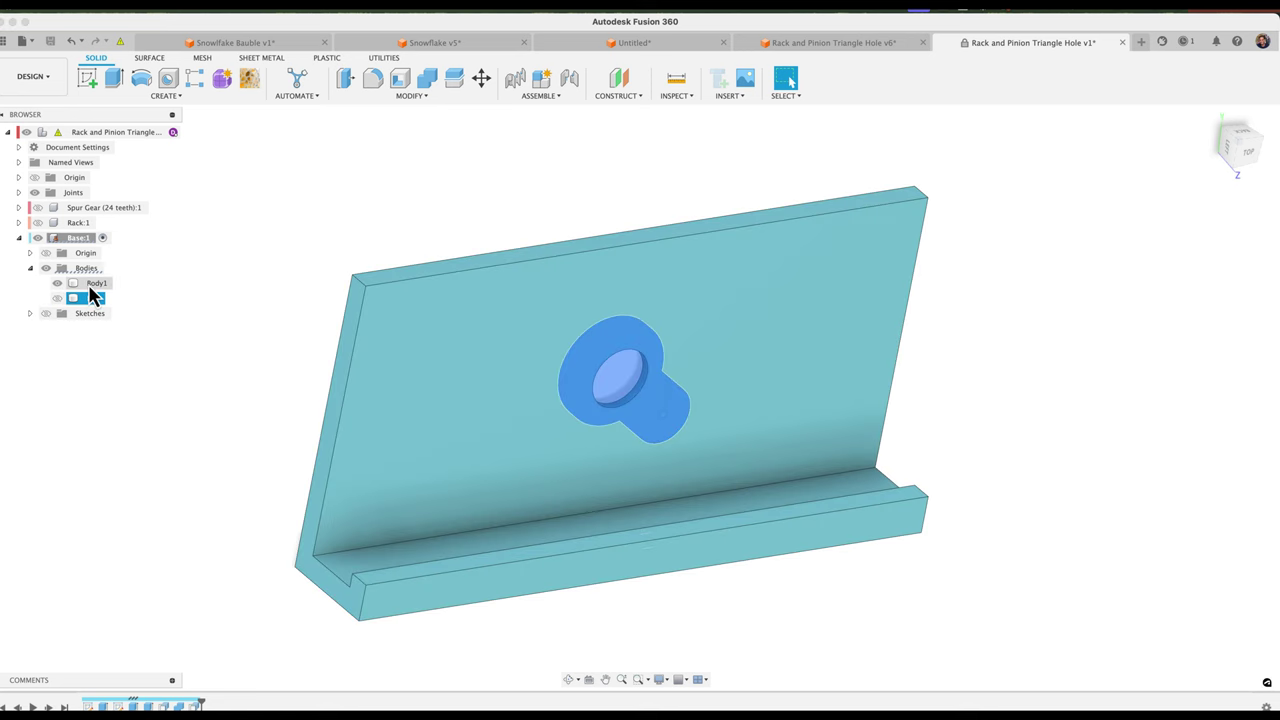
pyautogui.click(95, 284)
pyautogui.click(93, 284)
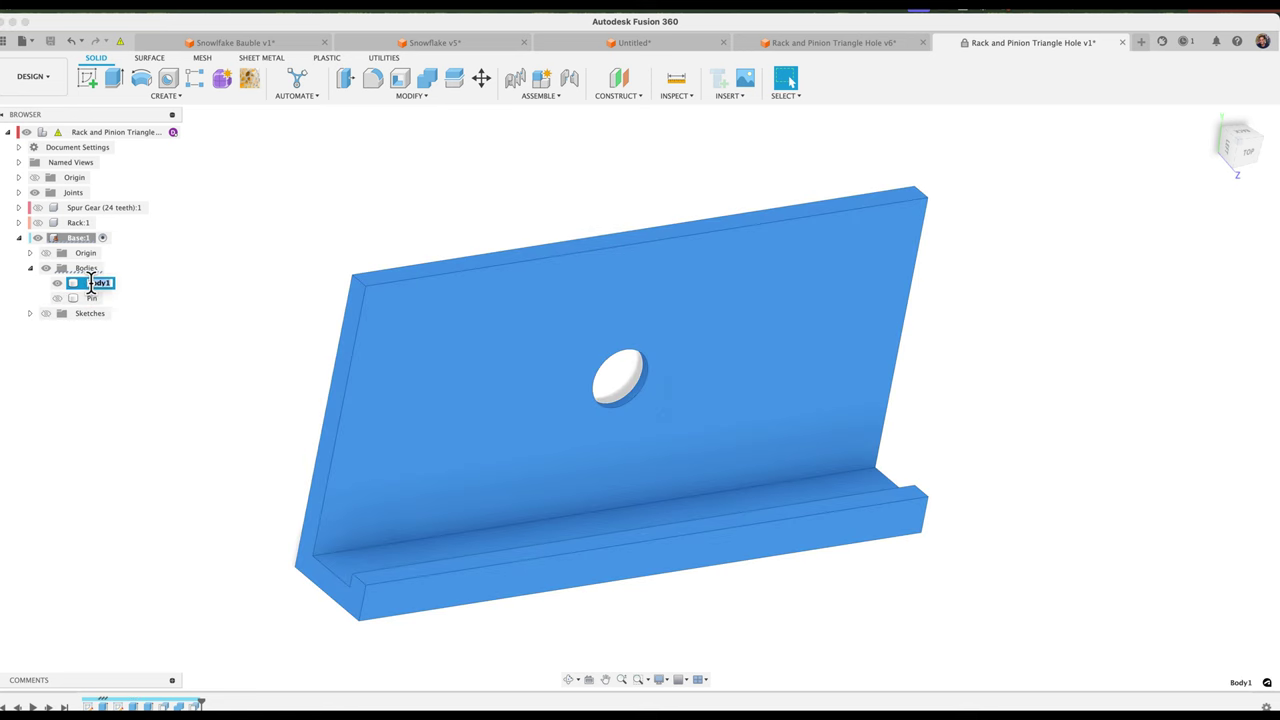
pyautogui.write('Frame')
pyautogui.press('Return')
pyautogui.click(57, 298)
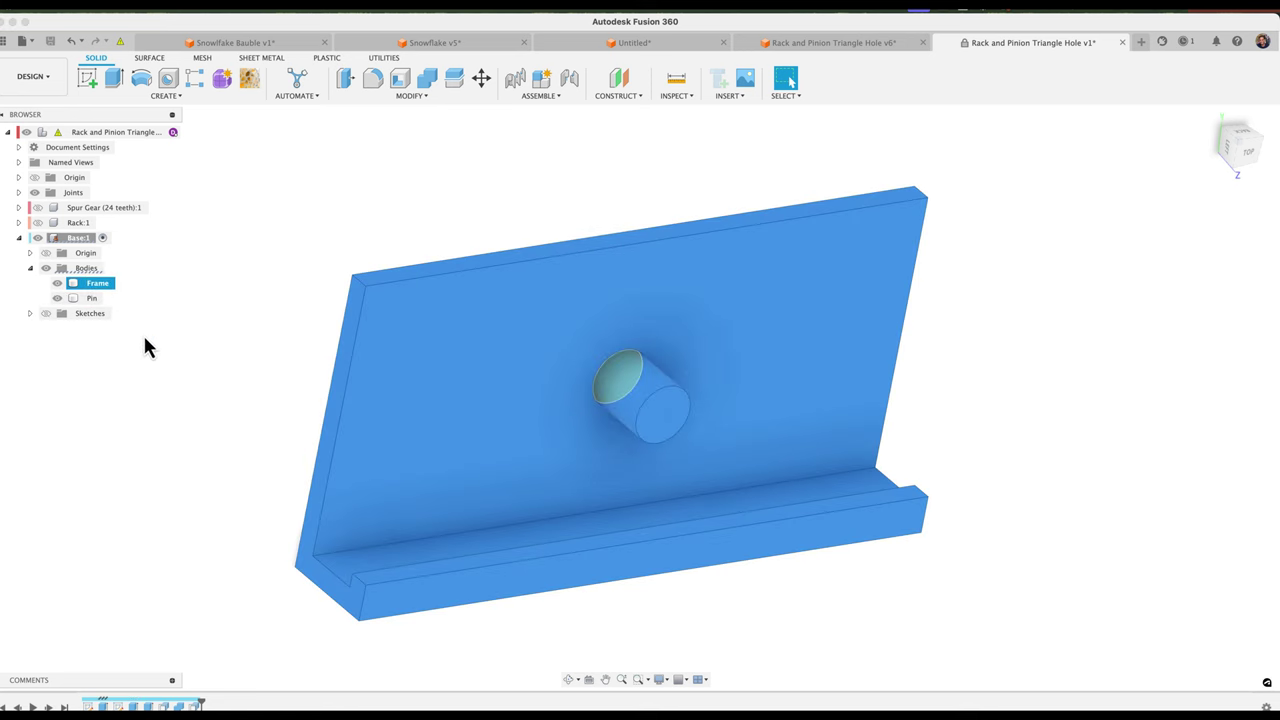
# - Roll the history back to the start of the Base component, step past its first sketch, and show the sketches to examine the frame profile
pyautogui.click(190, 386)
pyautogui.keyDown('shift'); pyautogui.moveTo(190, 386); pyautogui.dragTo(235, 391, button='middle'); pyautogui.keyUp('shift')
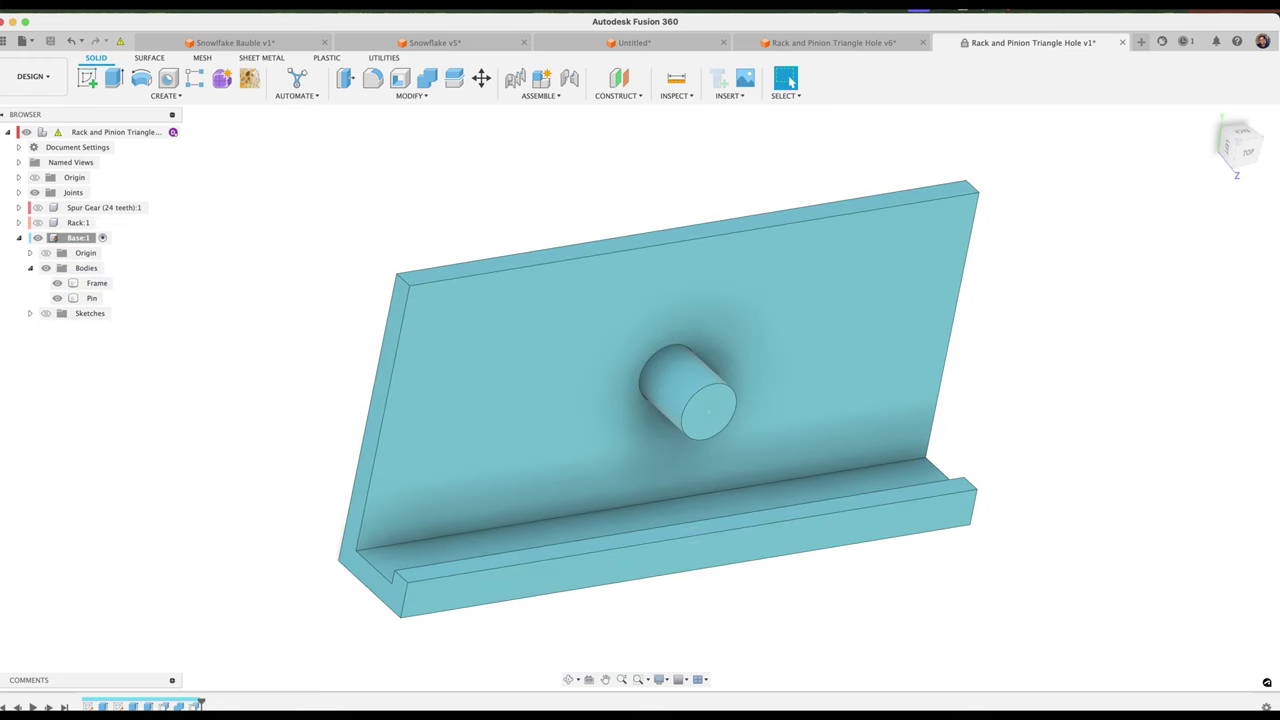
pyautogui.moveTo(200, 700); pyautogui.dragTo(79, 704)
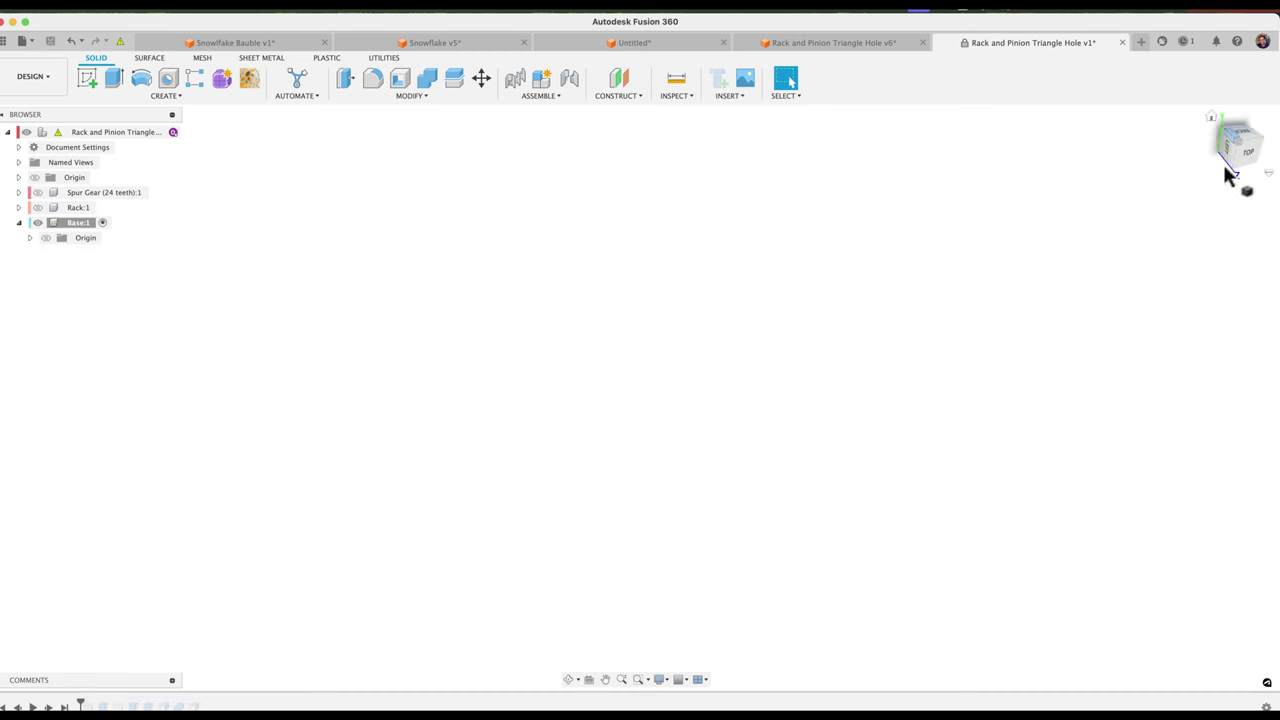
pyautogui.keyDown('shift'); pyautogui.moveTo(197, 458); pyautogui.dragTo(197, 449, button='middle'); pyautogui.keyUp('shift')
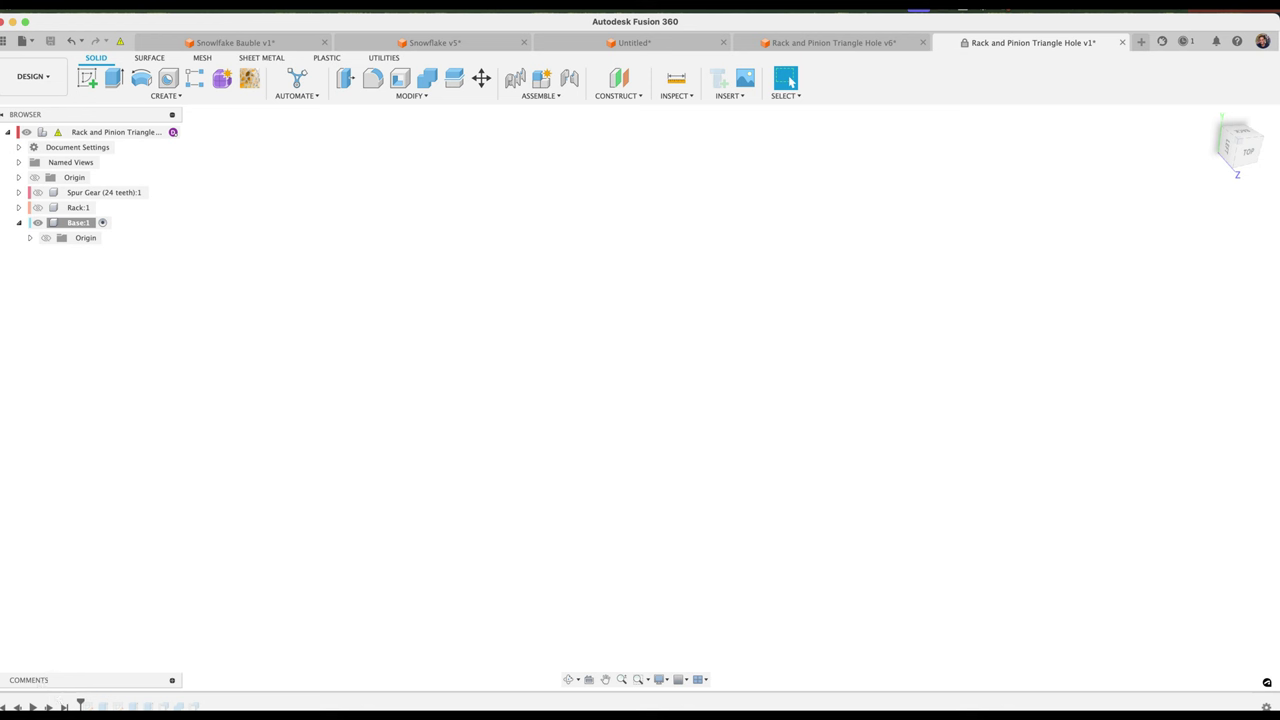
pyautogui.click(48, 708)
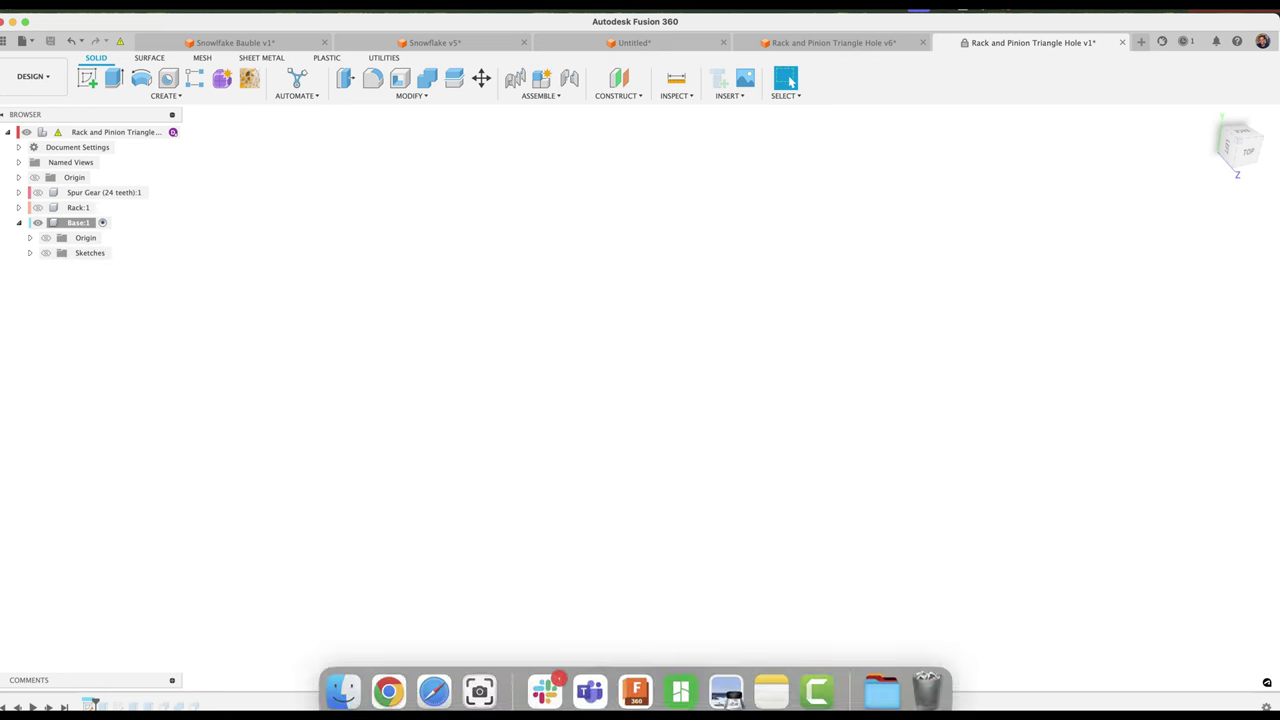
pyautogui.click(46, 255)
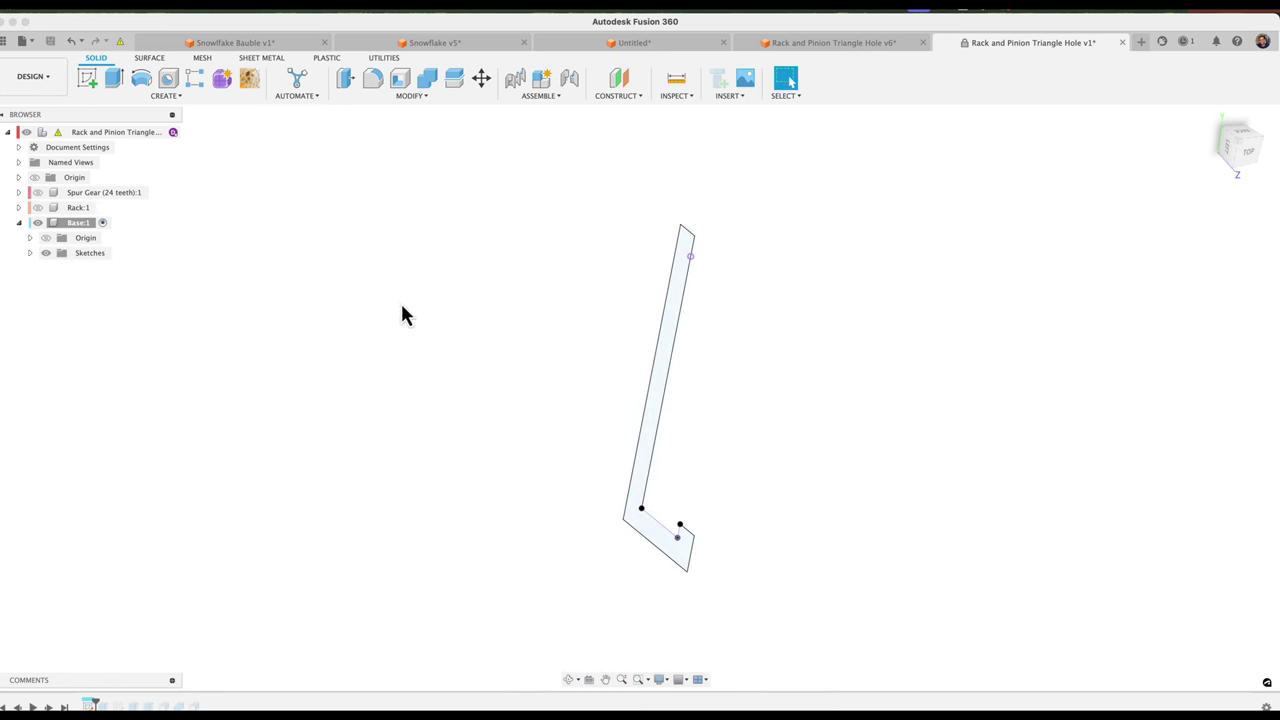
pyautogui.keyDown('shift'); pyautogui.moveTo(709, 463); pyautogui.dragTo(734, 449, button='middle'); pyautogui.keyUp('shift')
pyautogui.click(657, 366)
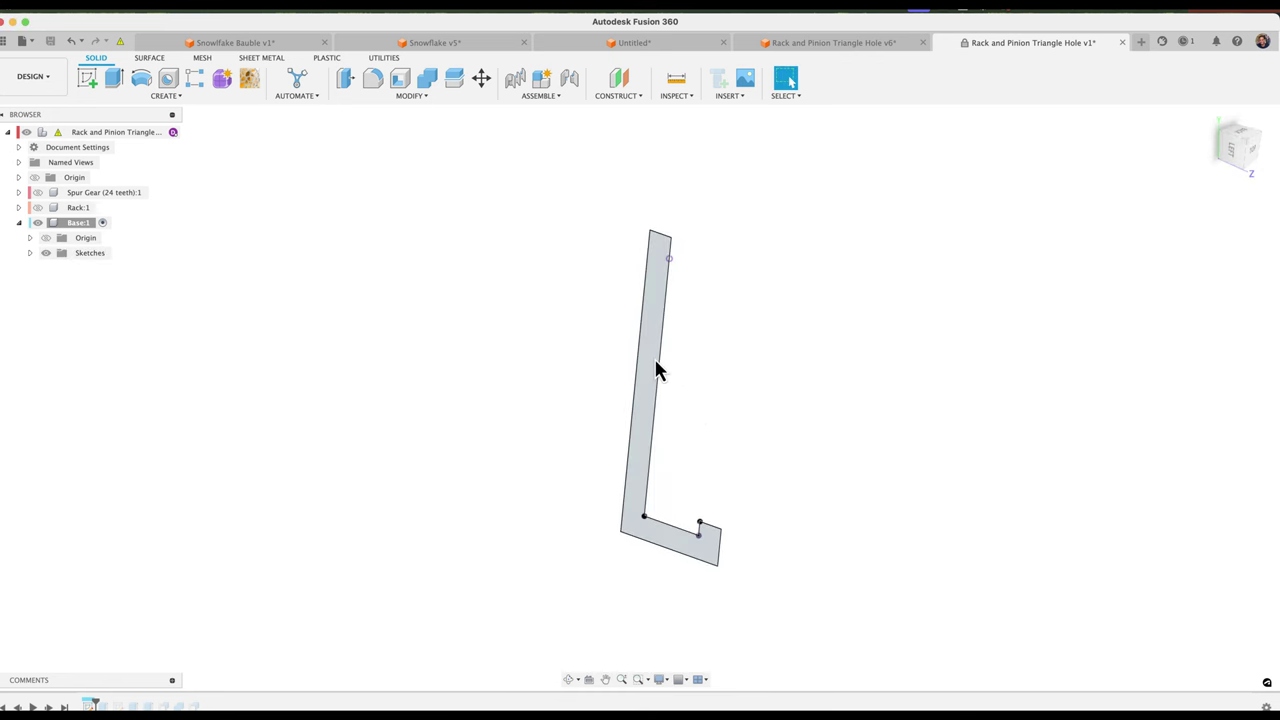
pyautogui.click(536, 366)
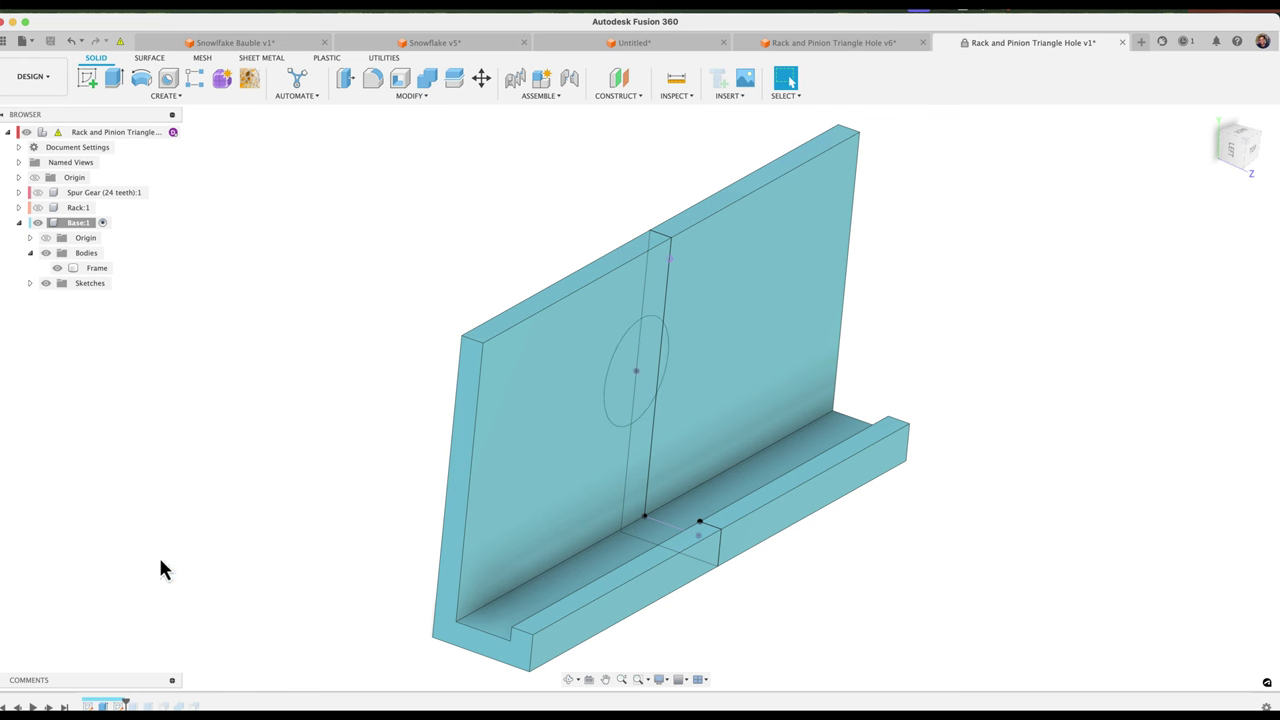
# - Expand the Base component's sketches and hide Sketch1 to isolate the pin circles on the back of the frame
pyautogui.moveTo(138, 440)
pyautogui.keyDown('shift'); pyautogui.mouseDown(button='middle')
pyautogui.moveTo(211, 429)
pyautogui.moveTo(244, 400)
pyautogui.mouseUp(button='middle'); pyautogui.keyUp('shift')
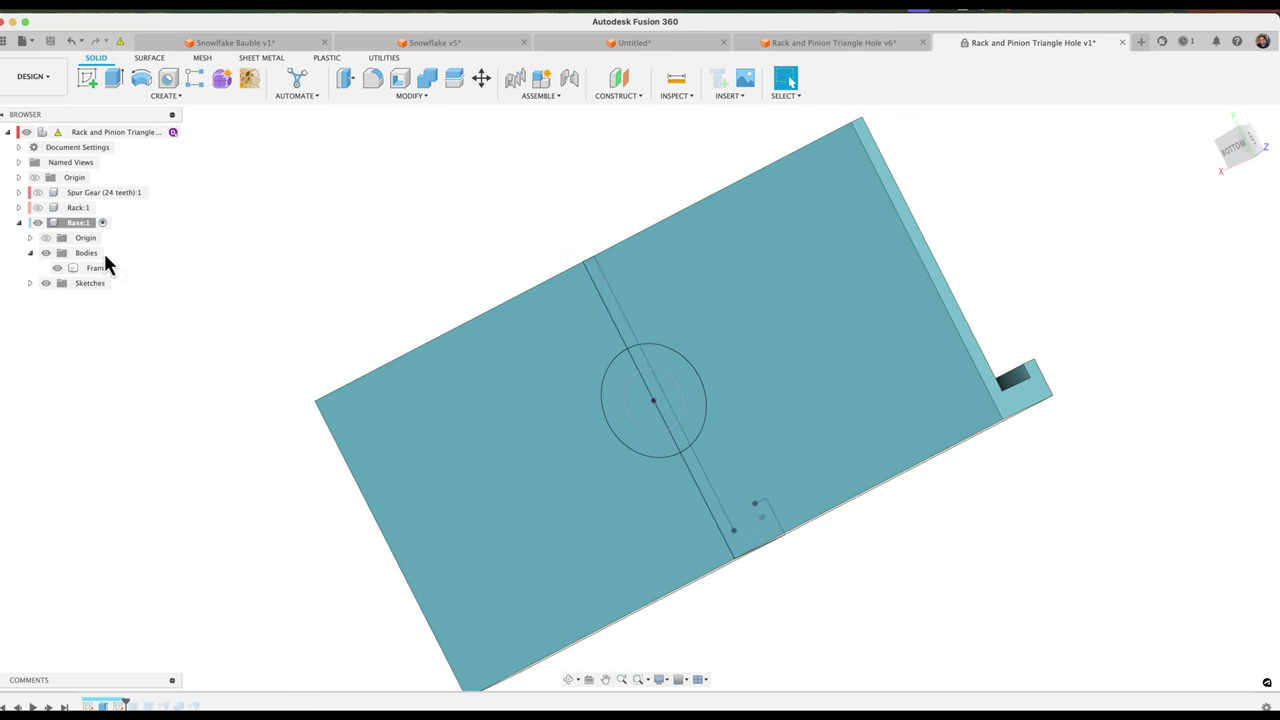
pyautogui.click(32, 283)
pyautogui.click(57, 298)
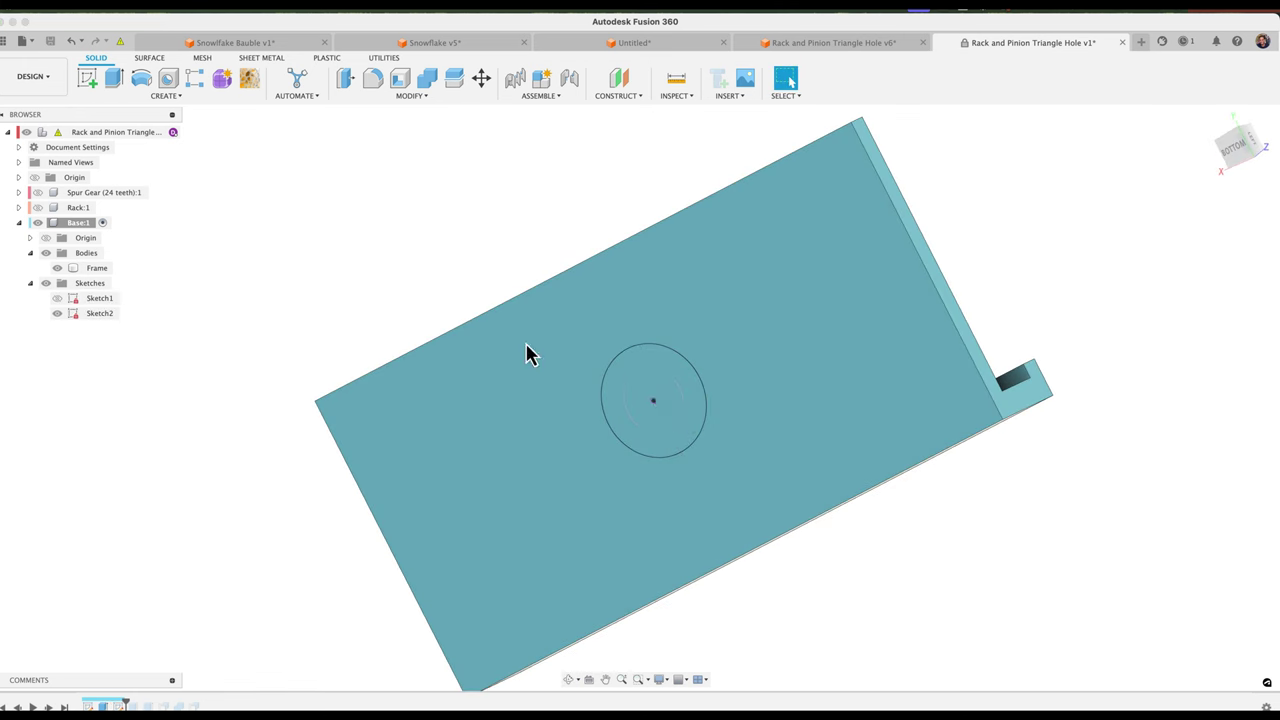
pyautogui.moveTo(607, 426)
pyautogui.keyDown('shift'); pyautogui.mouseDown(button='middle')
pyautogui.moveTo(606, 389)
pyautogui.moveTo(589, 397)
pyautogui.mouseUp(button='middle'); pyautogui.keyUp('shift')
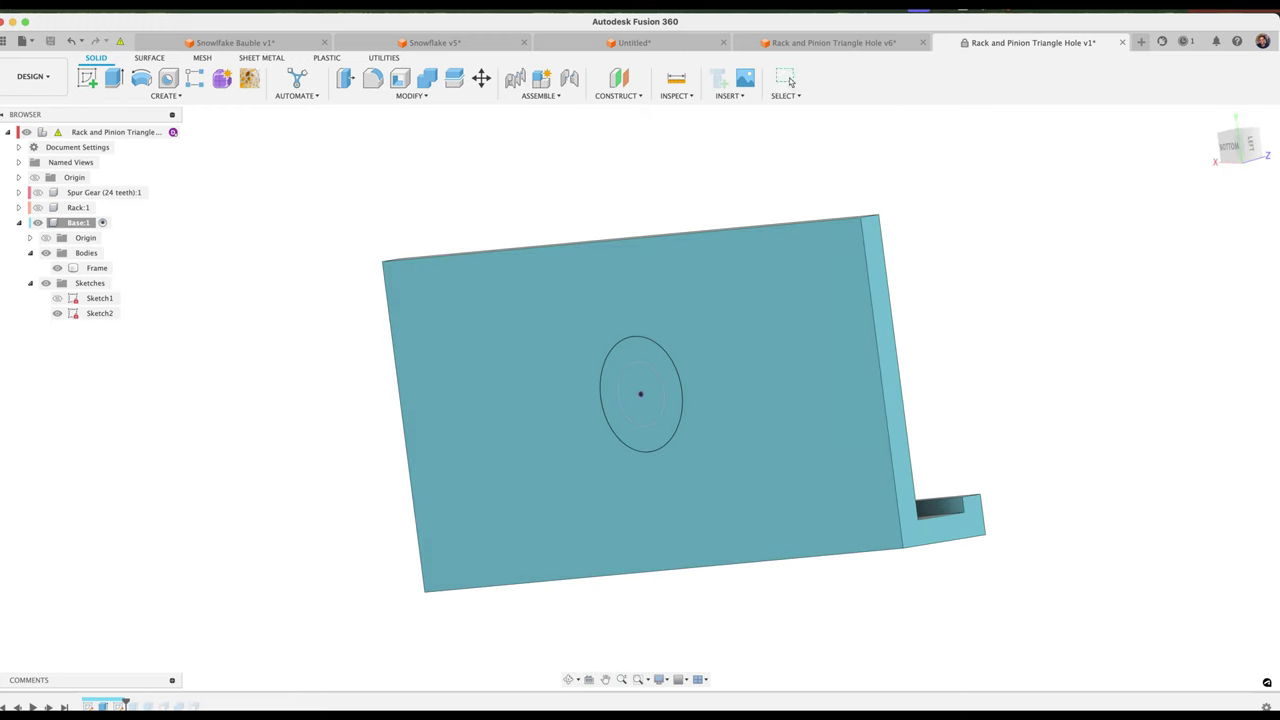
# - Advance the history through both pin extrusions and hide the Frame body to examine how the flange and shaft are built
pyautogui.moveTo(126, 706); pyautogui.dragTo(142, 707)
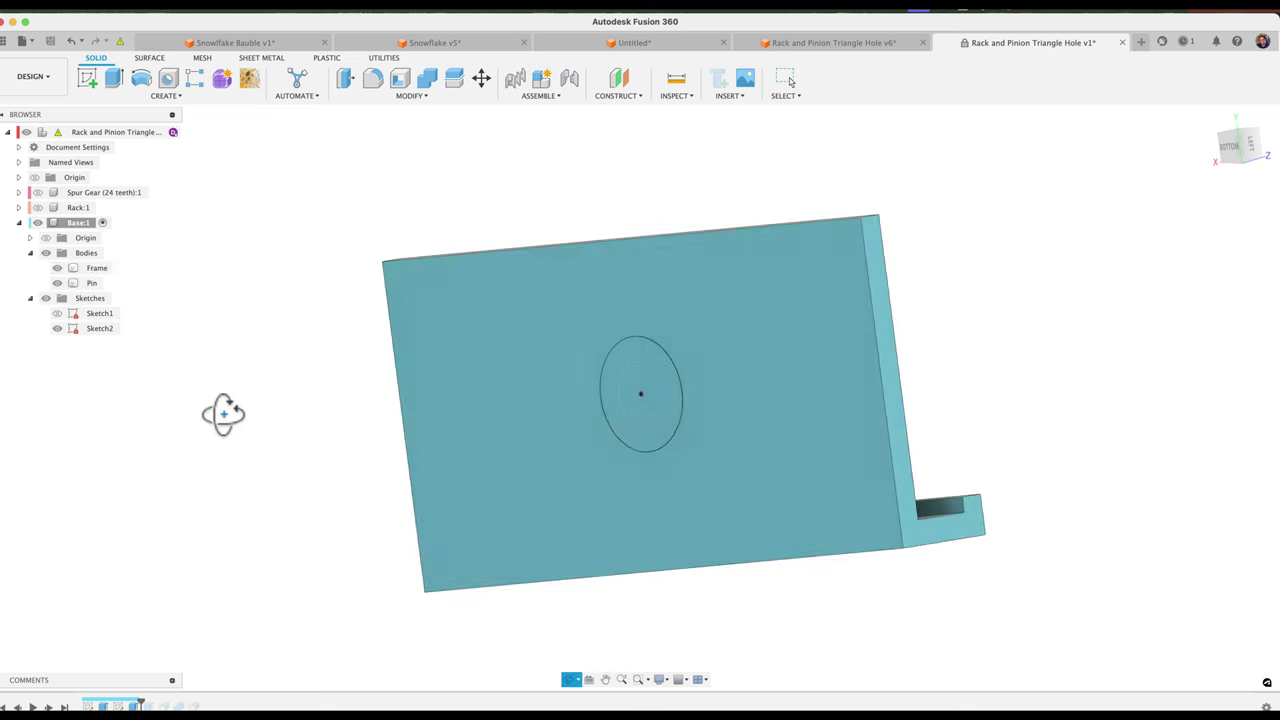
pyautogui.keyDown('shift'); pyautogui.moveTo(223, 409); pyautogui.dragTo(186, 483, button='middle'); pyautogui.keyUp('shift')
pyautogui.keyDown('shift'); pyautogui.moveTo(283, 385); pyautogui.dragTo(228, 362, button='middle'); pyautogui.keyUp('shift')
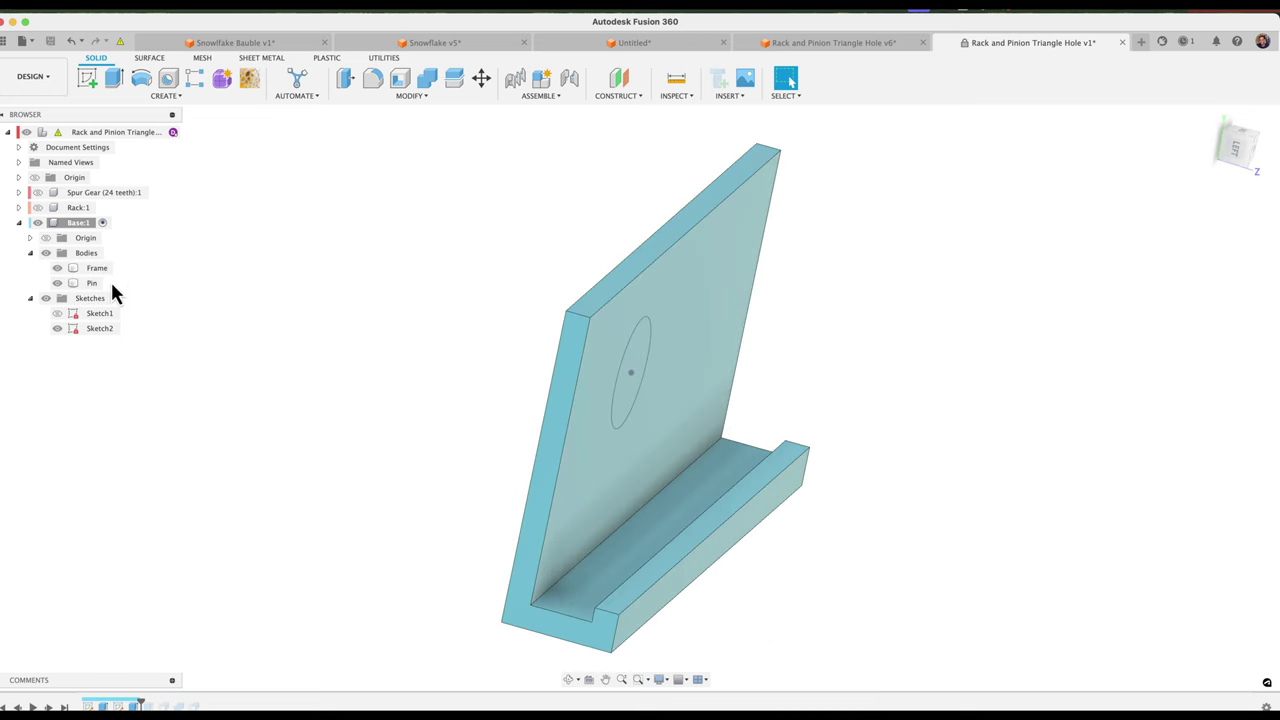
pyautogui.click(60, 268)
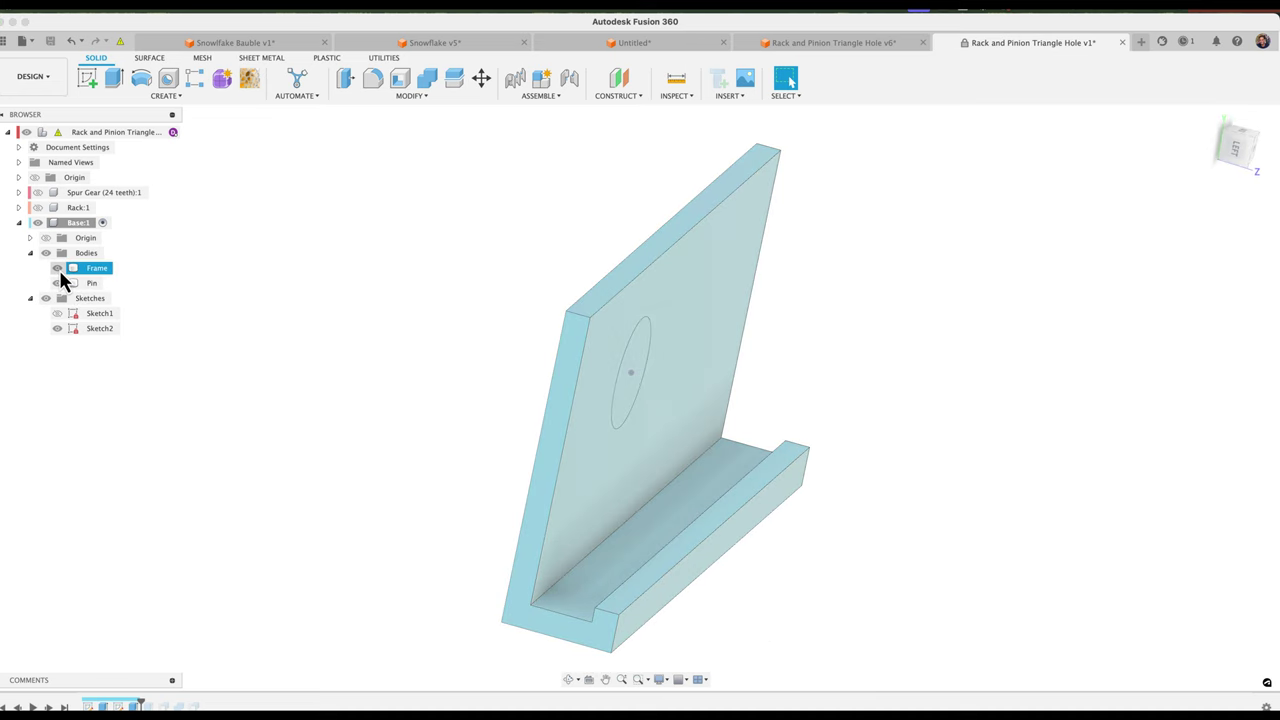
pyautogui.click(57, 268)
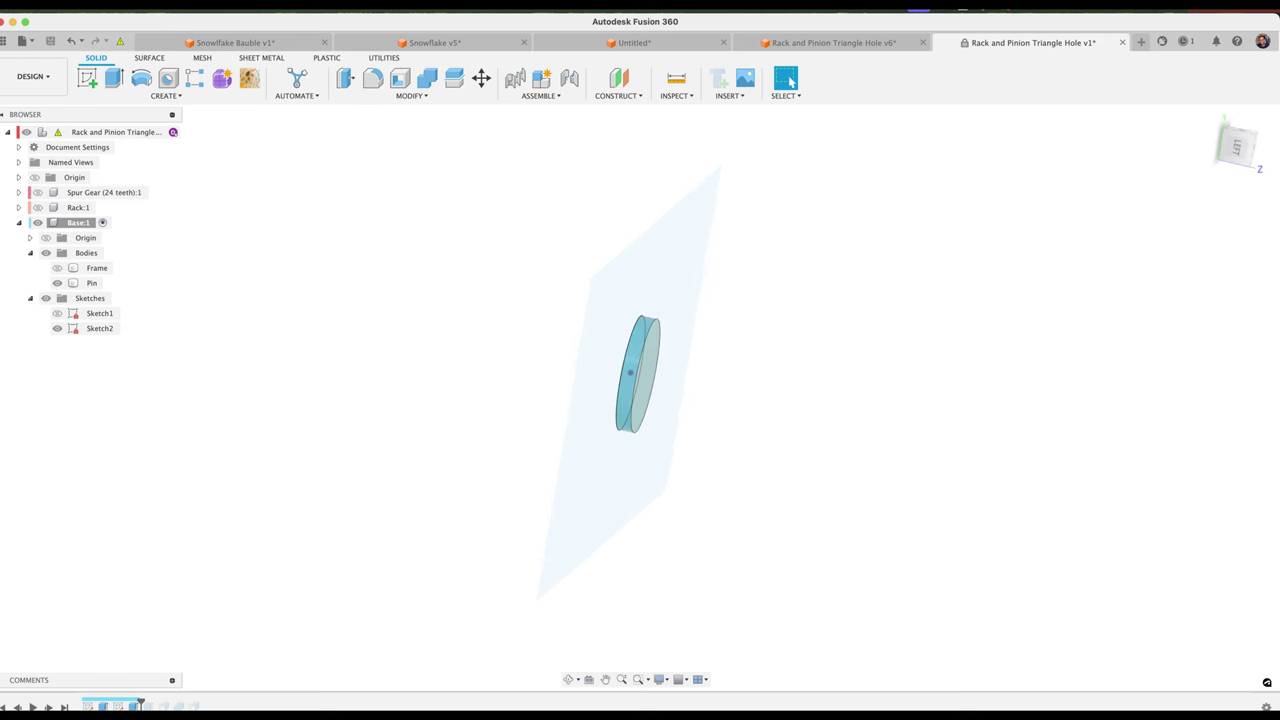
pyautogui.click(49, 708)
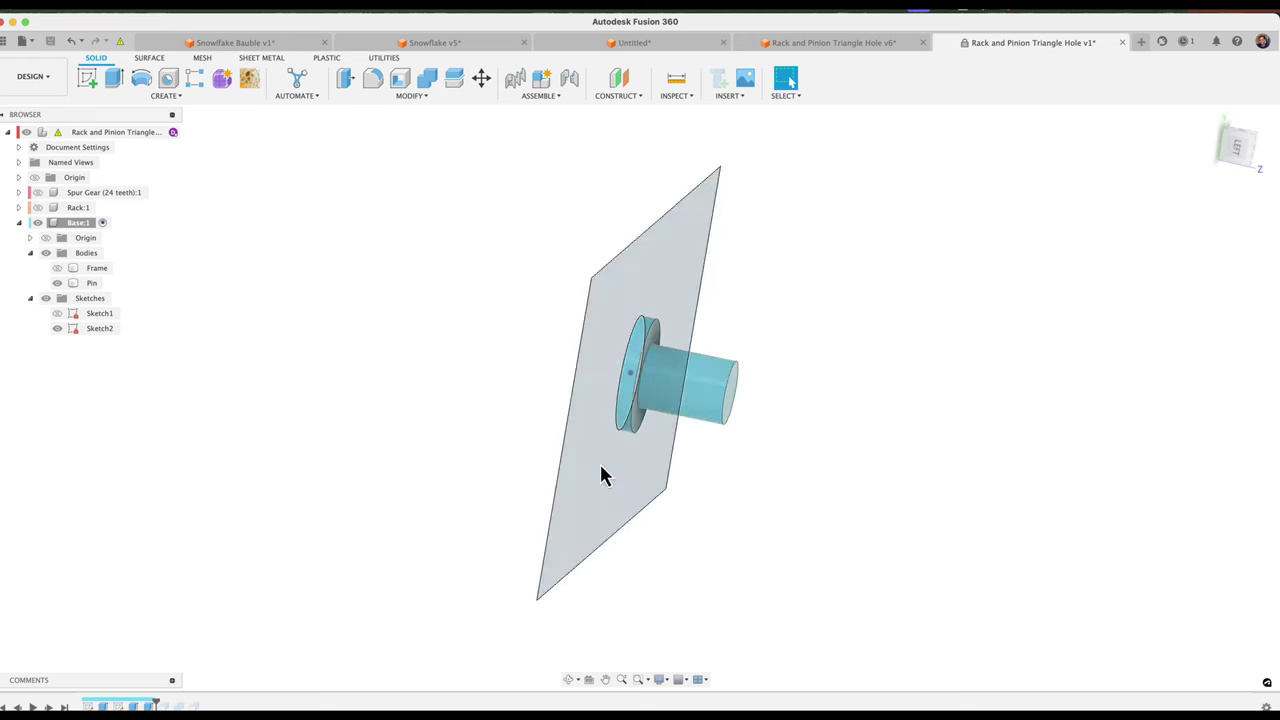
pyautogui.keyDown('shift'); pyautogui.moveTo(537, 465); pyautogui.dragTo(643, 423, button='middle'); pyautogui.keyUp('shift')
pyautogui.click(640, 415)
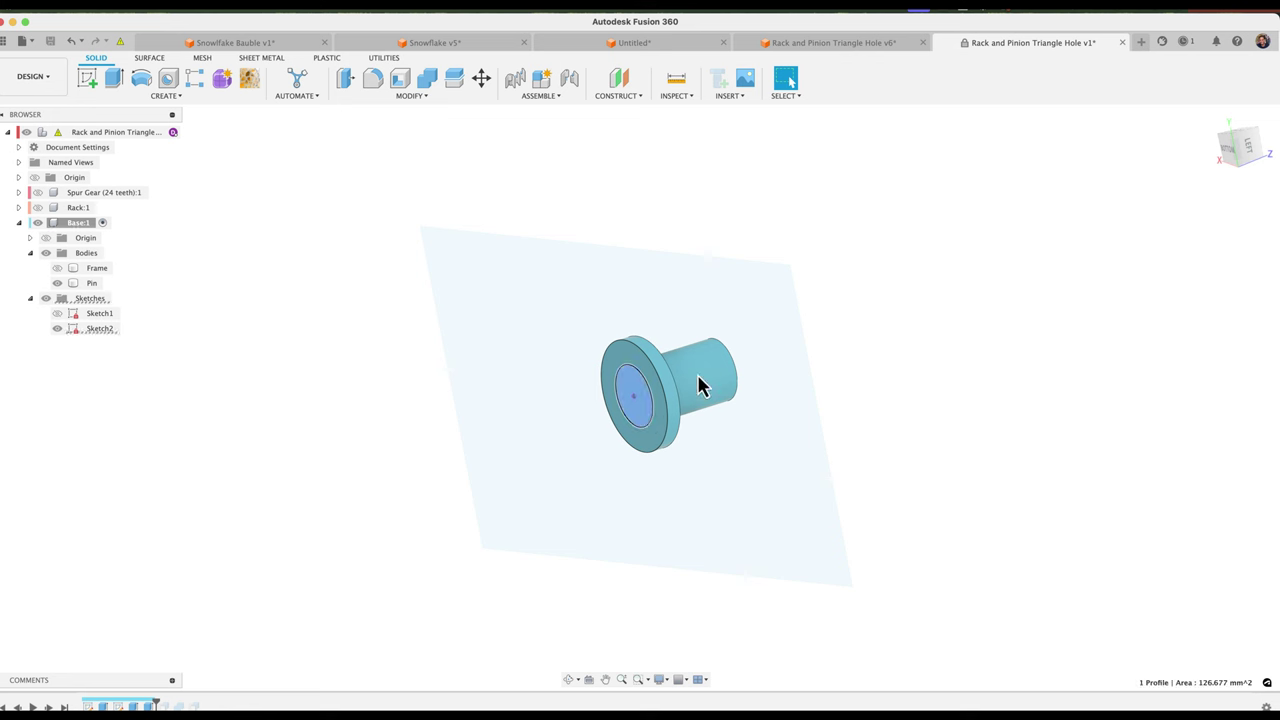
# - Advance the history to the Frame's first face offset, open it to review its faces and distance, and cancel the edit
pyautogui.keyDown('shift'); pyautogui.moveTo(737, 349); pyautogui.dragTo(930, 402, button='middle'); pyautogui.keyUp('shift')
pyautogui.click(35, 708)
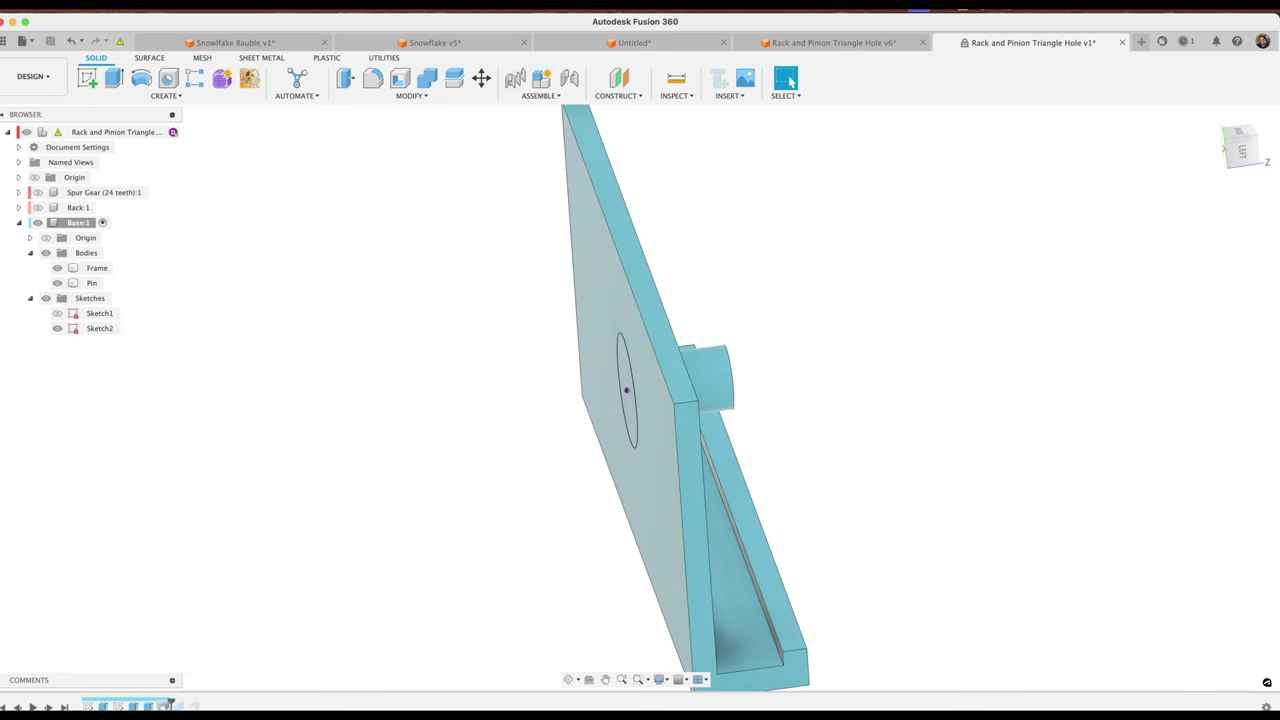
pyautogui.doubleClick(164, 706)
pyautogui.keyDown('shift'); pyautogui.moveTo(363, 526); pyautogui.dragTo(528, 446, button='middle'); pyautogui.keyUp('shift')
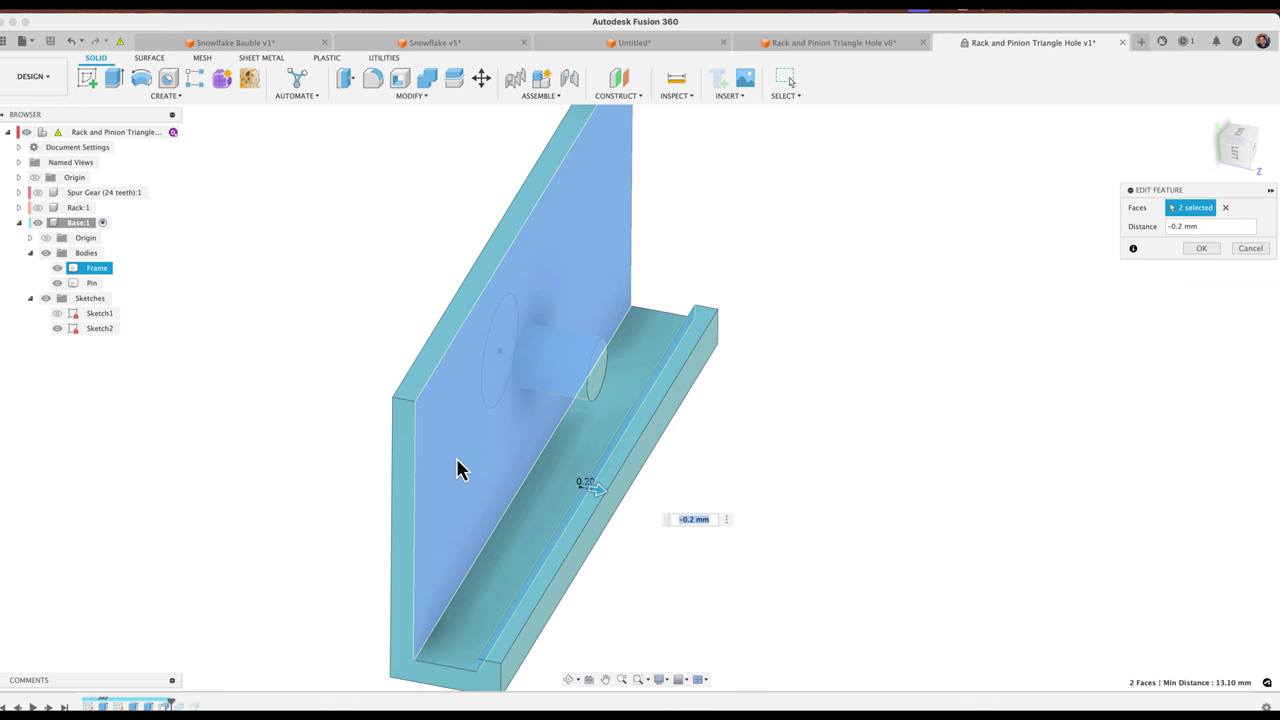
pyautogui.keyDown('shift'); pyautogui.moveTo(457, 470); pyautogui.dragTo(415, 475, button='middle'); pyautogui.keyUp('shift')
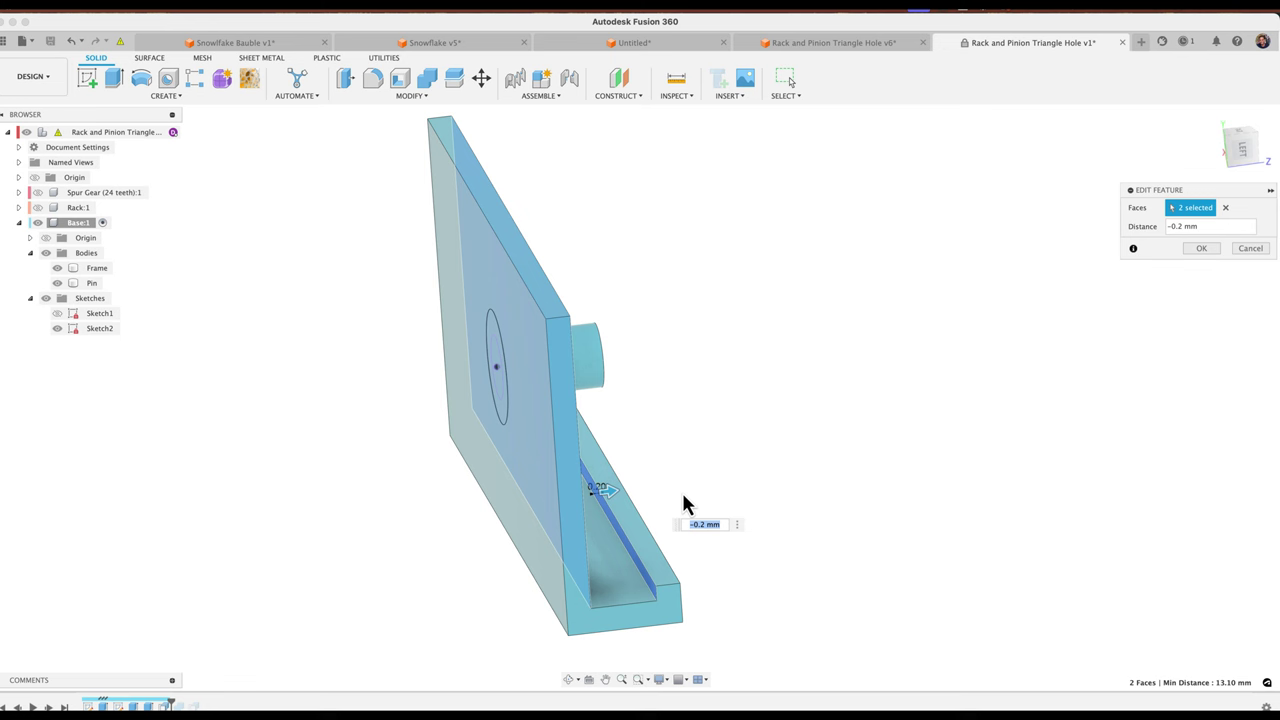
pyautogui.keyDown('shift'); pyautogui.moveTo(686, 474); pyautogui.dragTo(674, 479, button='middle'); pyautogui.keyUp('shift')
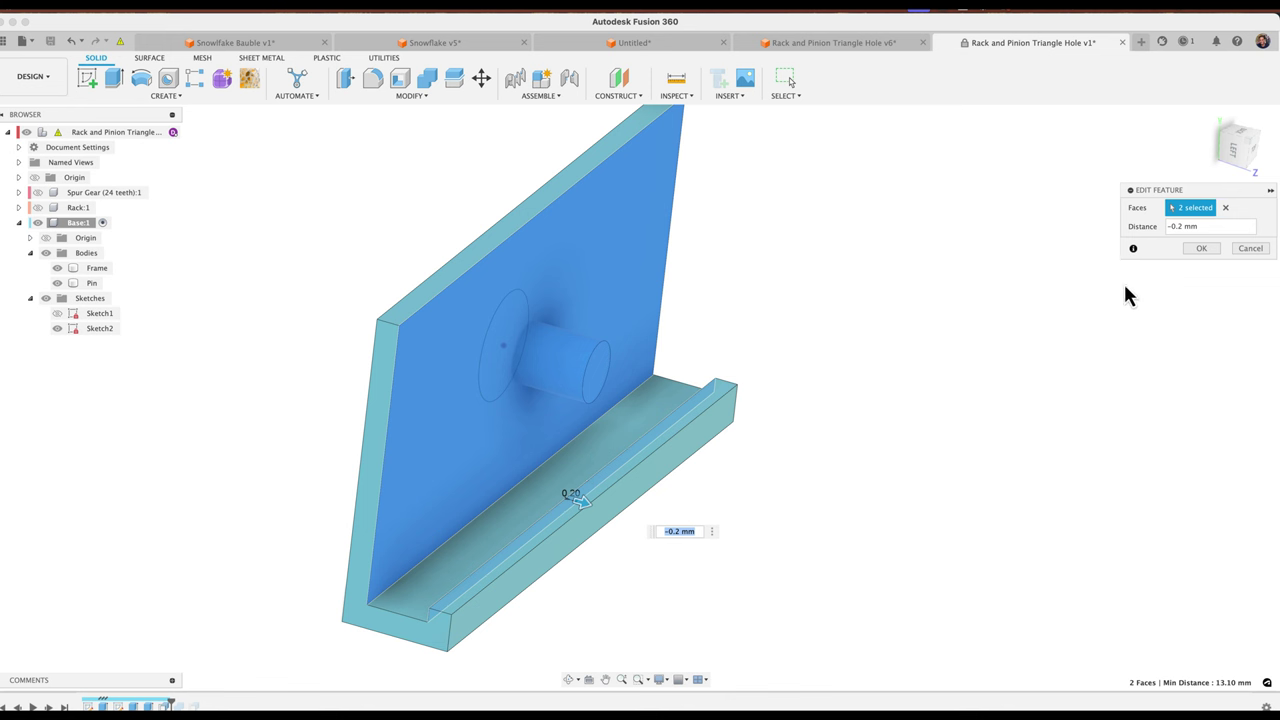
pyautogui.moveTo(1194, 190); pyautogui.dragTo(643, 193)
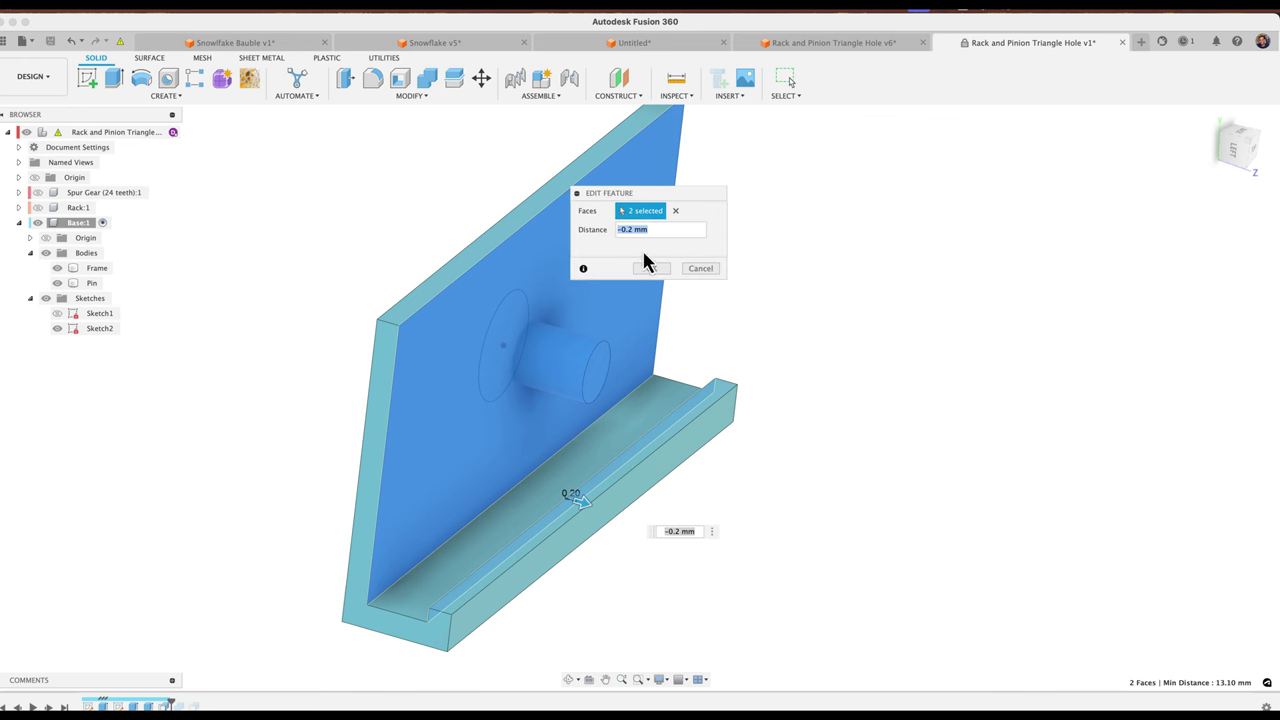
pyautogui.click(712, 268)
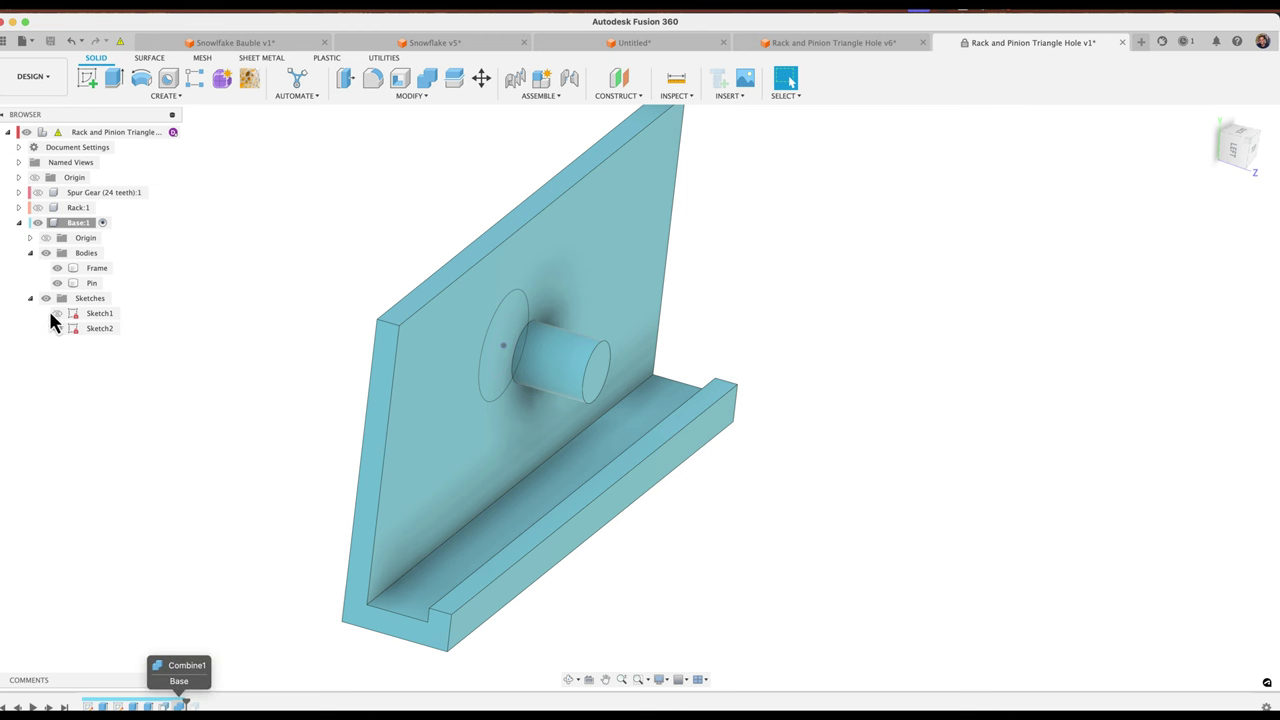
# - Hide the Pin body and the Base sketches to inspect the stepped hole that the Combine feature cuts through the frame
pyautogui.keyDown('shift'); pyautogui.moveTo(205, 394); pyautogui.dragTo(257, 394, button='middle'); pyautogui.keyUp('shift')
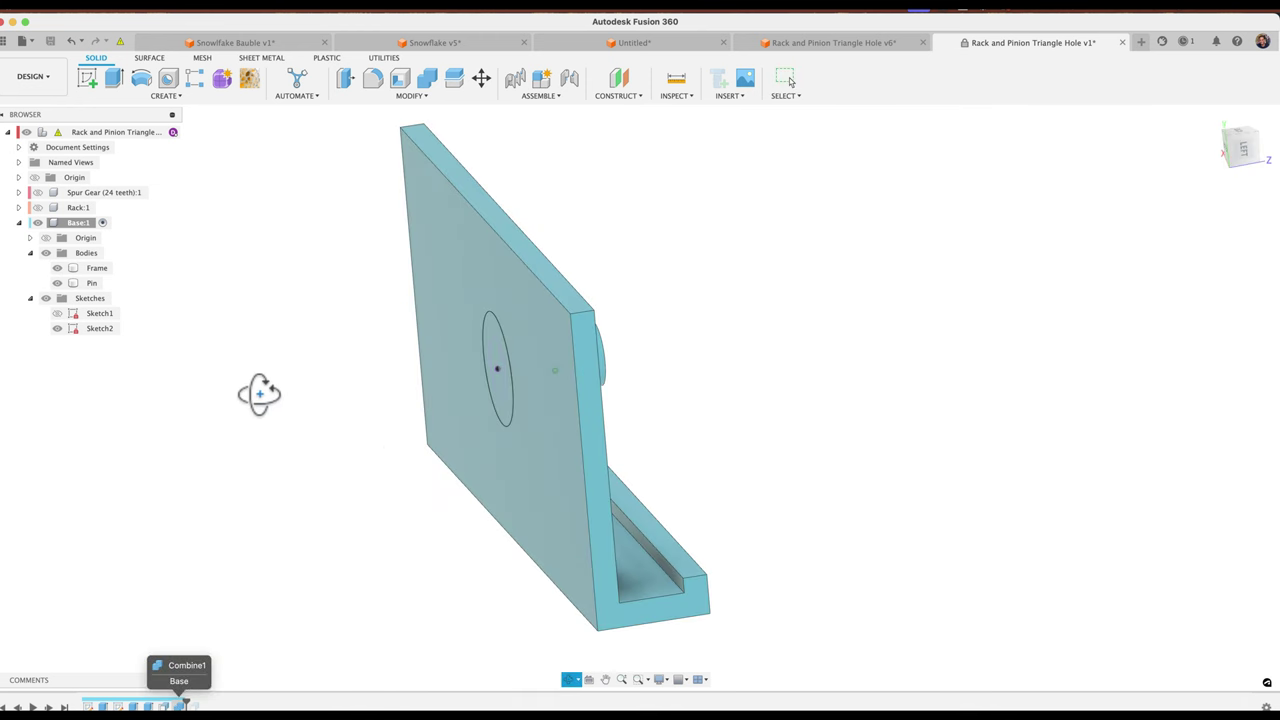
pyautogui.click(57, 283)
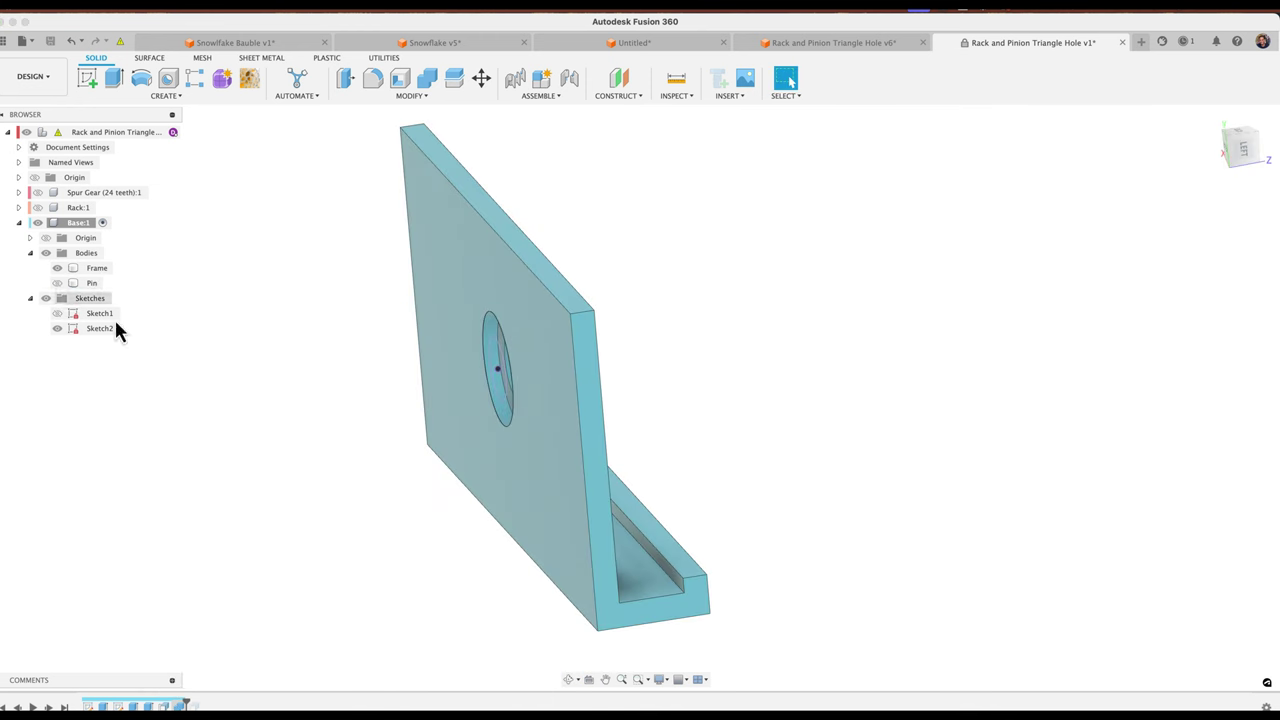
pyautogui.keyDown('shift'); pyautogui.moveTo(240, 425); pyautogui.dragTo(320, 425, button='middle'); pyautogui.keyUp('shift')
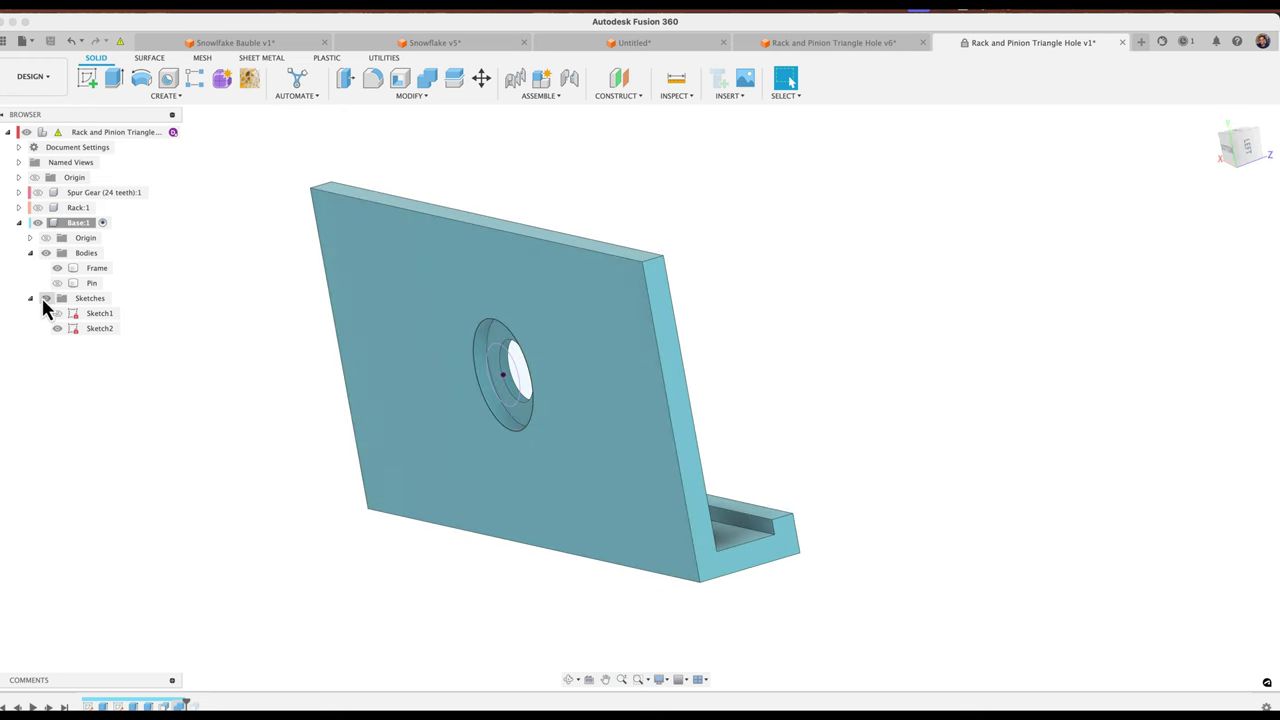
pyautogui.click(45, 299)
pyautogui.keyDown('shift'); pyautogui.moveTo(463, 376); pyautogui.dragTo(467, 342, button='middle'); pyautogui.keyUp('shift')
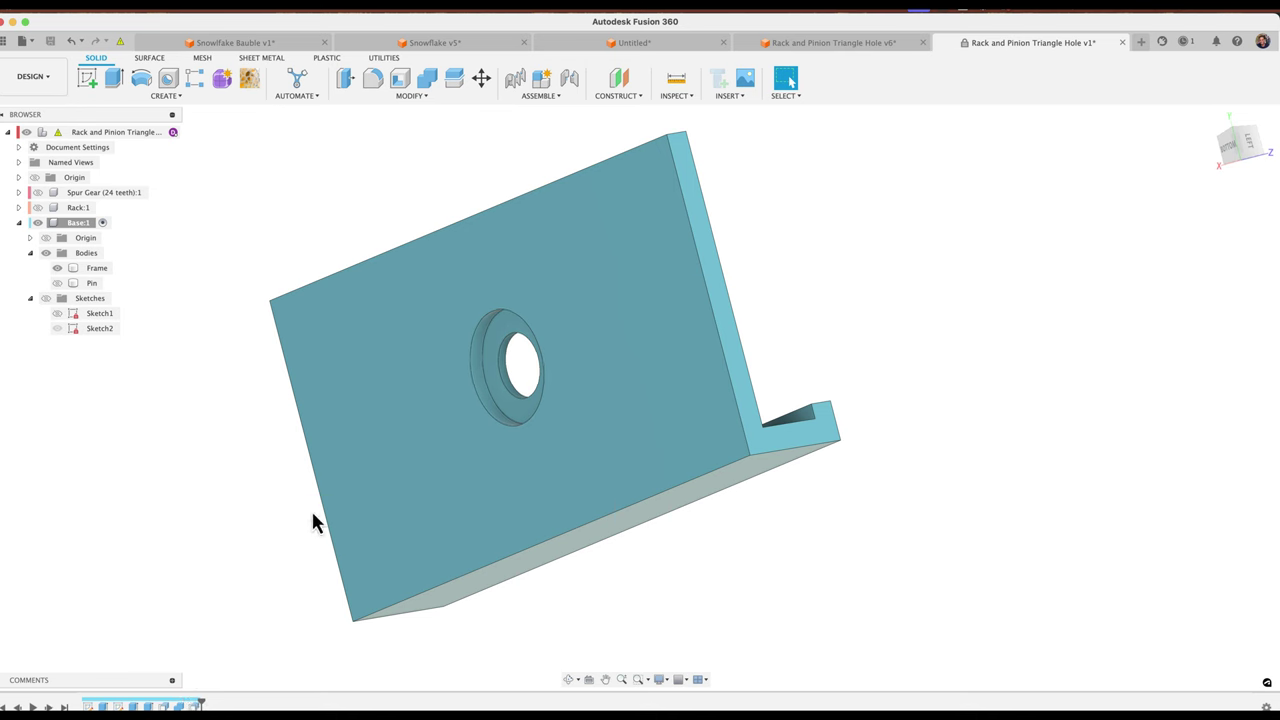
pyautogui.keyDown('shift'); pyautogui.moveTo(314, 523); pyautogui.dragTo(247, 553, button='middle'); pyautogui.keyUp('shift')
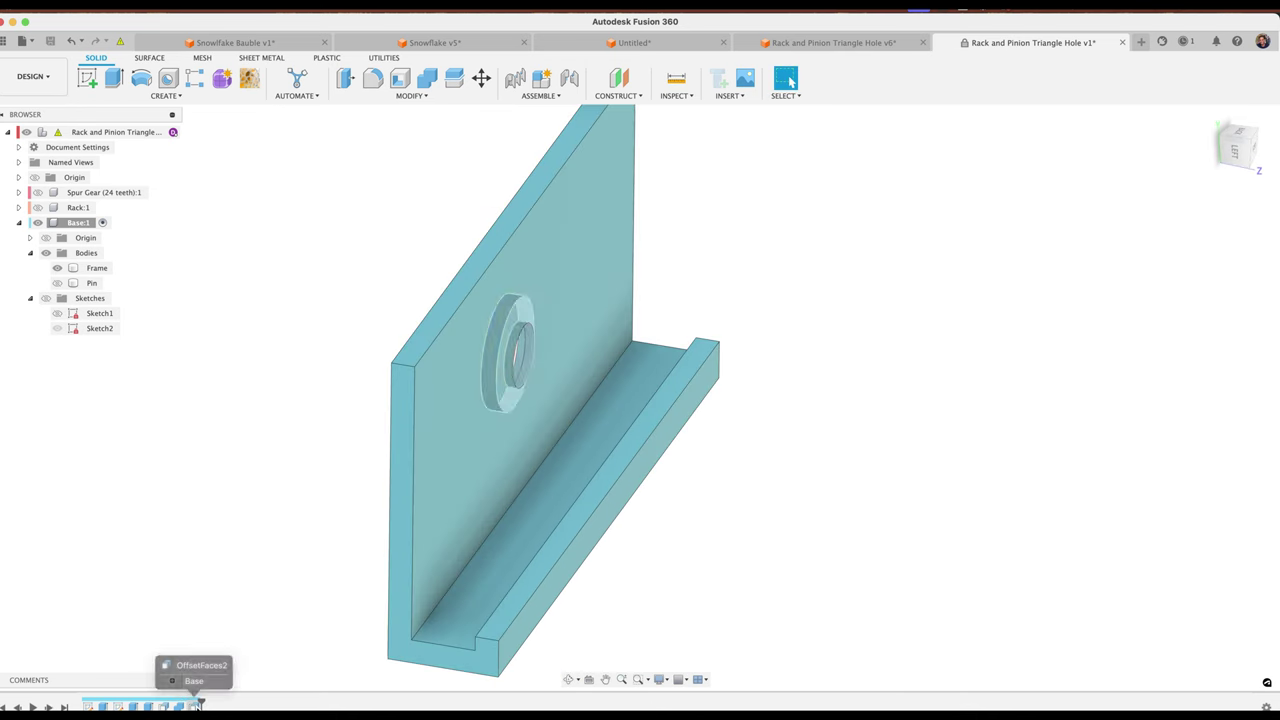
# - Open the OffsetFaces2 feature on the frame's pin hole to review its selected faces and distance, and close it
pyautogui.doubleClick(198, 706)
pyautogui.keyDown('shift'); pyautogui.moveTo(391, 400); pyautogui.dragTo(505, 395, button='middle'); pyautogui.keyUp('shift')
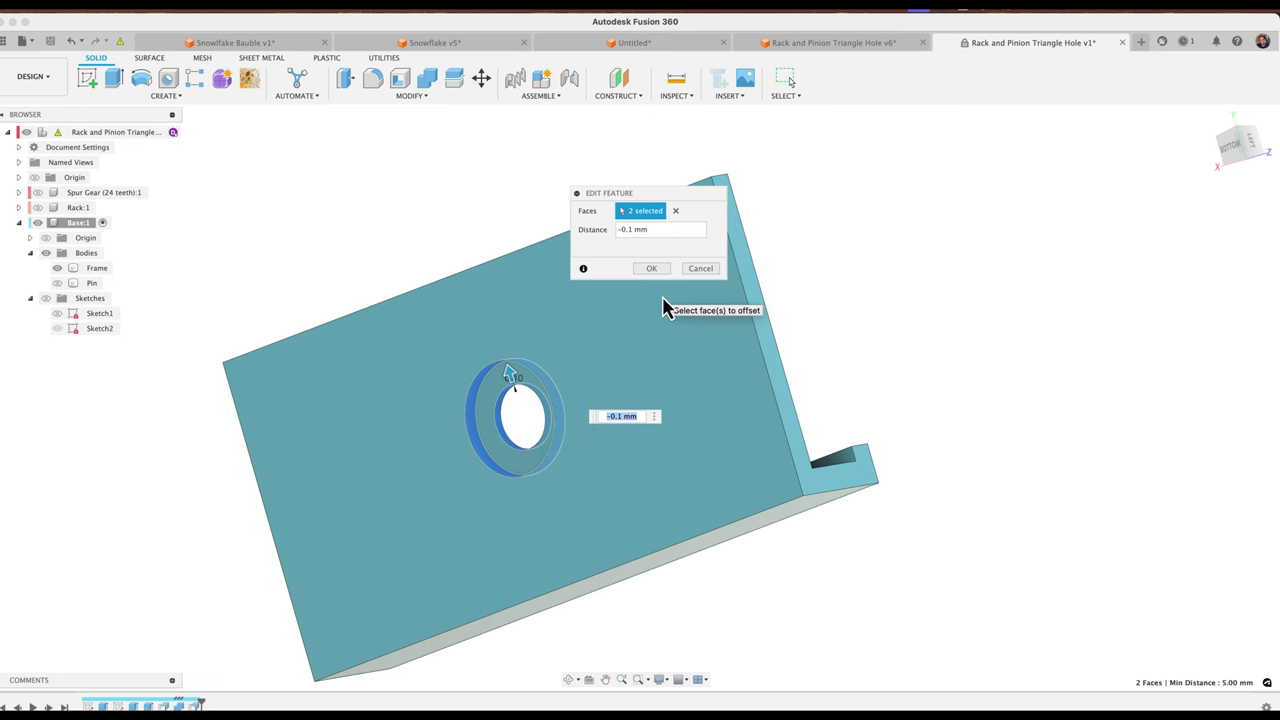
pyautogui.click(651, 268)
# - Inspect the clearance between the frame and the round pin flange on the back side, selecting each part's face in turn
pyautogui.keyDown('shift'); pyautogui.moveTo(654, 274); pyautogui.dragTo(345, 468, button='middle'); pyautogui.keyUp('shift')
pyautogui.click(345, 468)
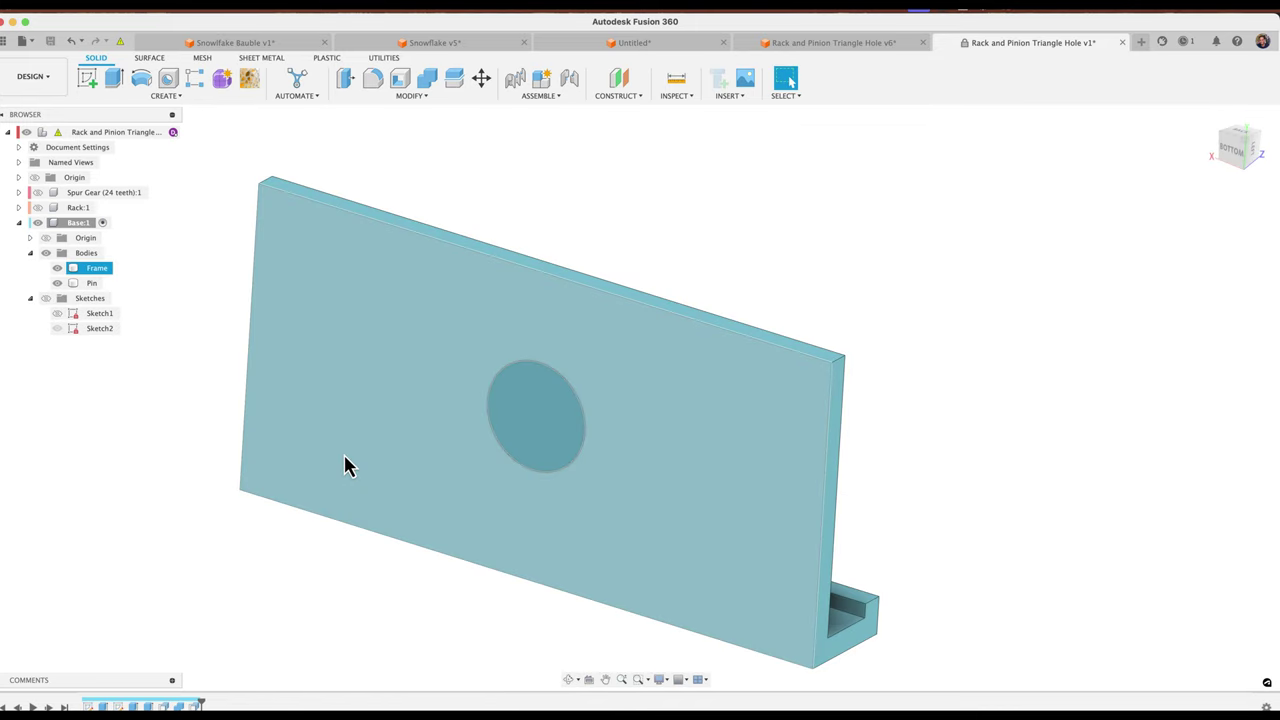
pyautogui.click(528, 408)
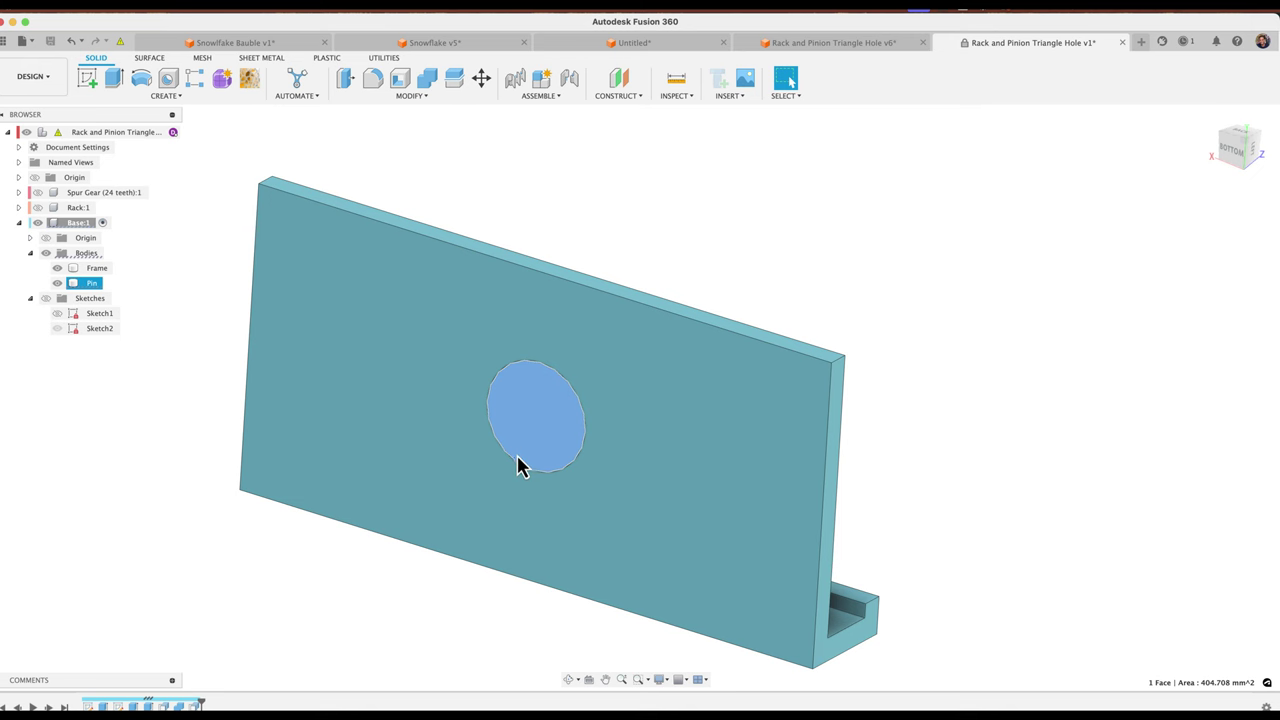
pyautogui.click(684, 262)
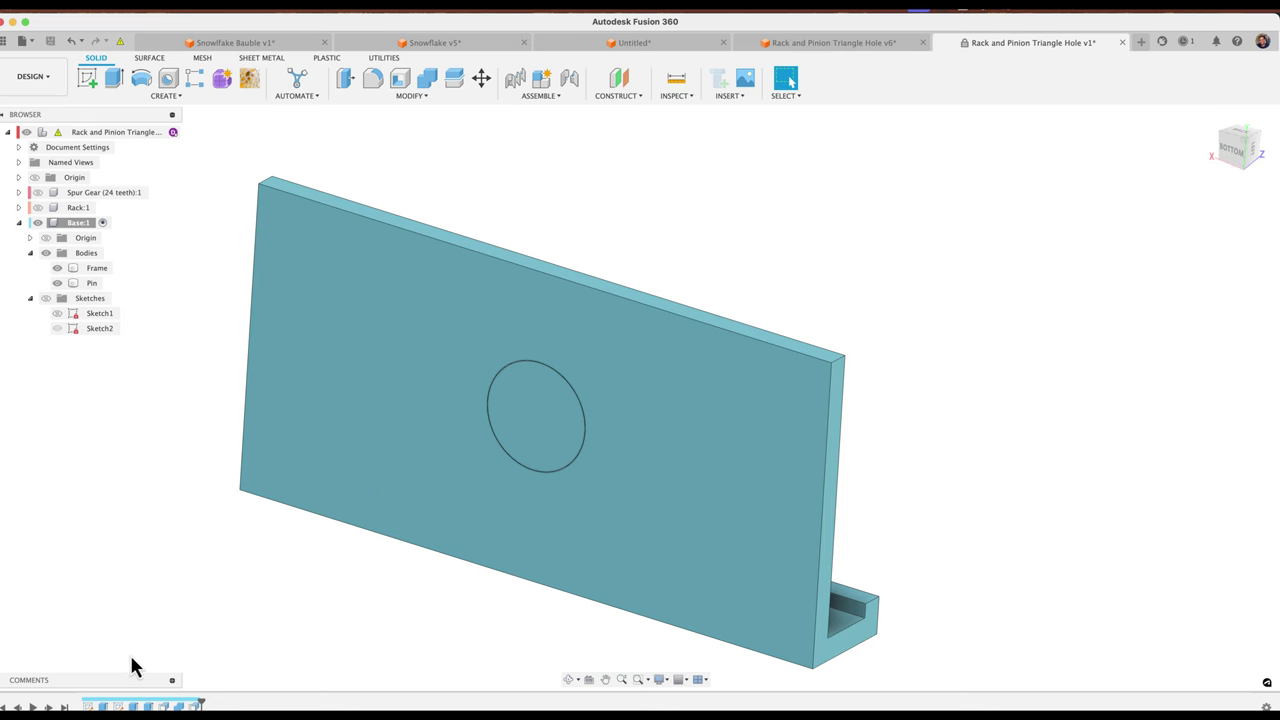
# - Open Sketch2 of the Base component for editing and hide the Frame body to isolate the pin's two circles
pyautogui.doubleClick(118, 706)
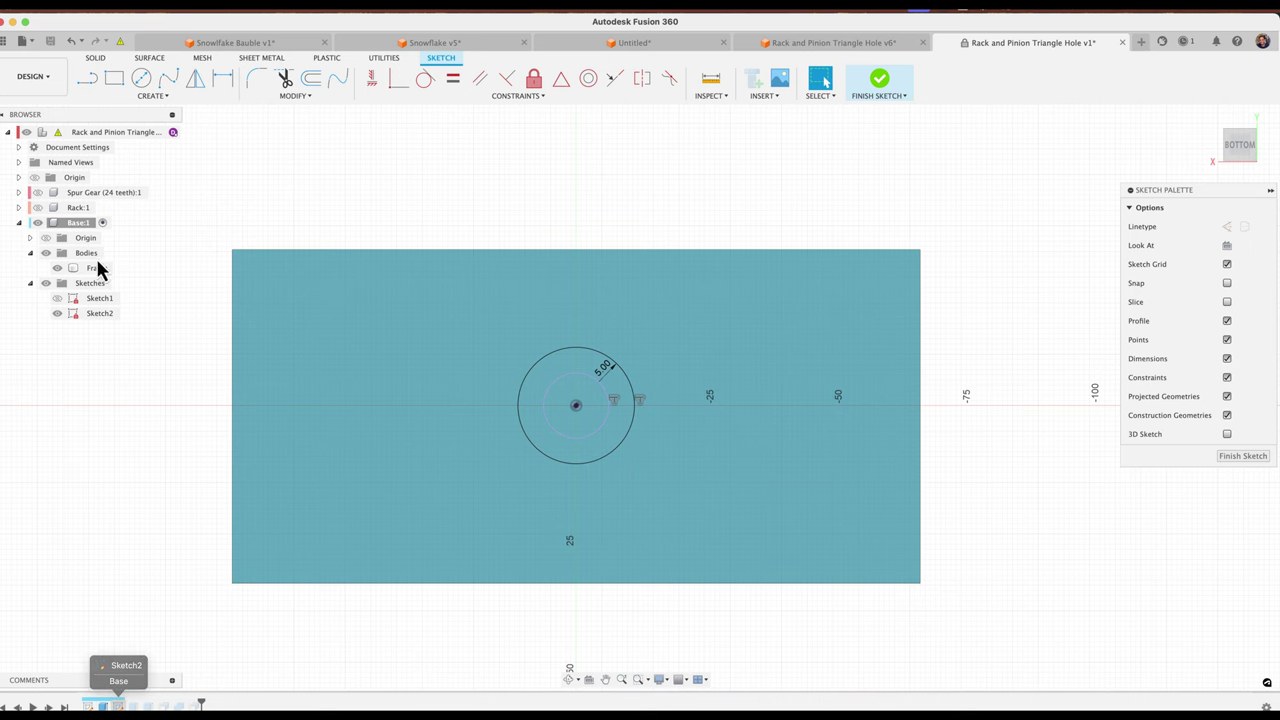
pyautogui.click(57, 268)
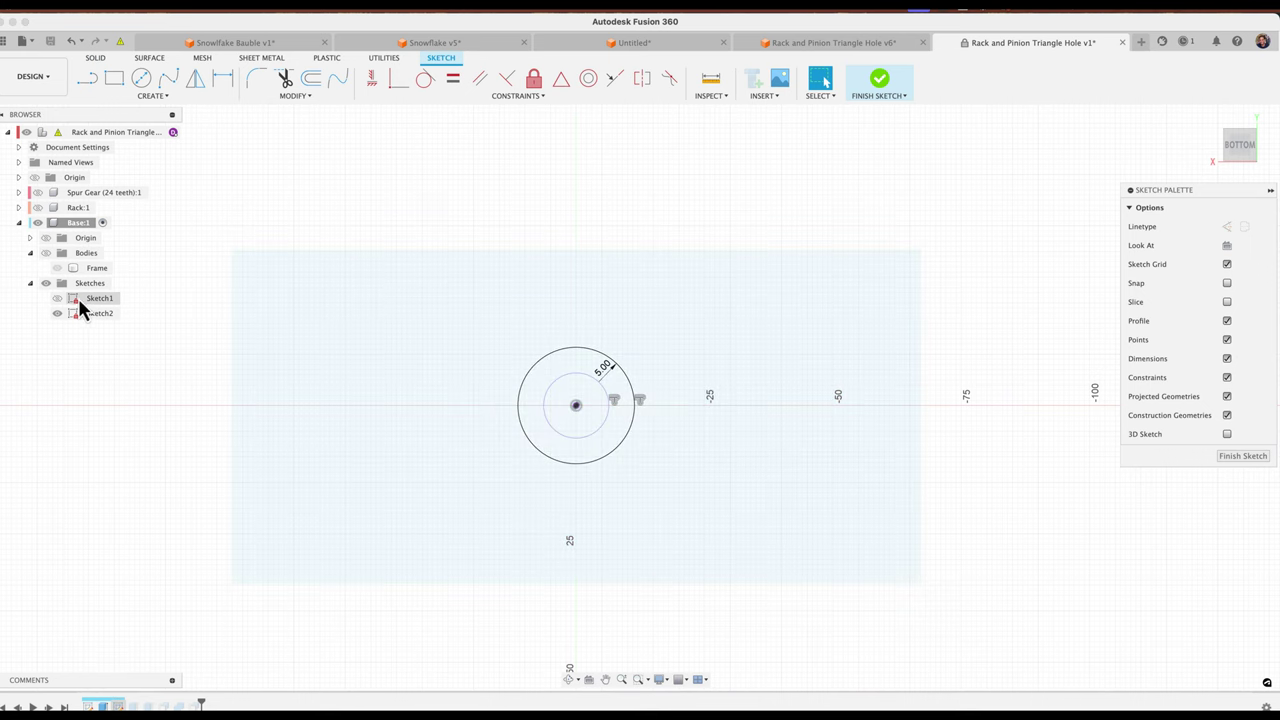
pyautogui.click(66, 313)
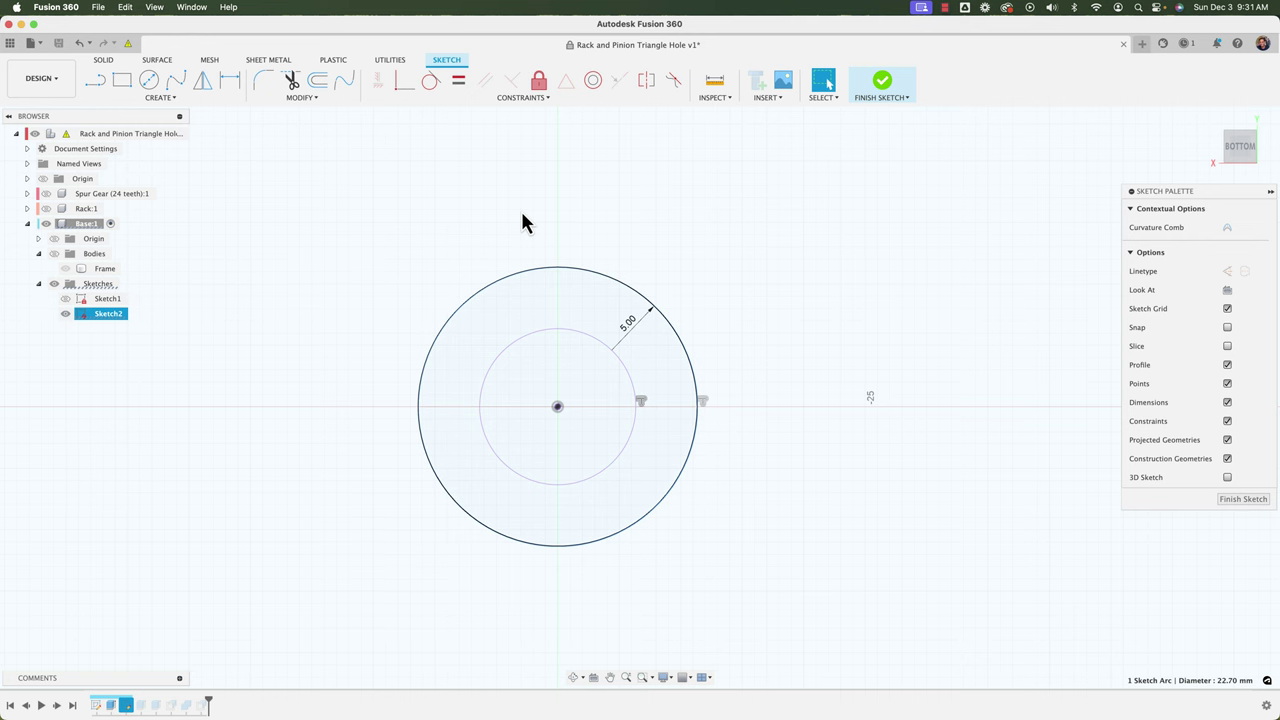
pyautogui.scroll(2, 852, 290)
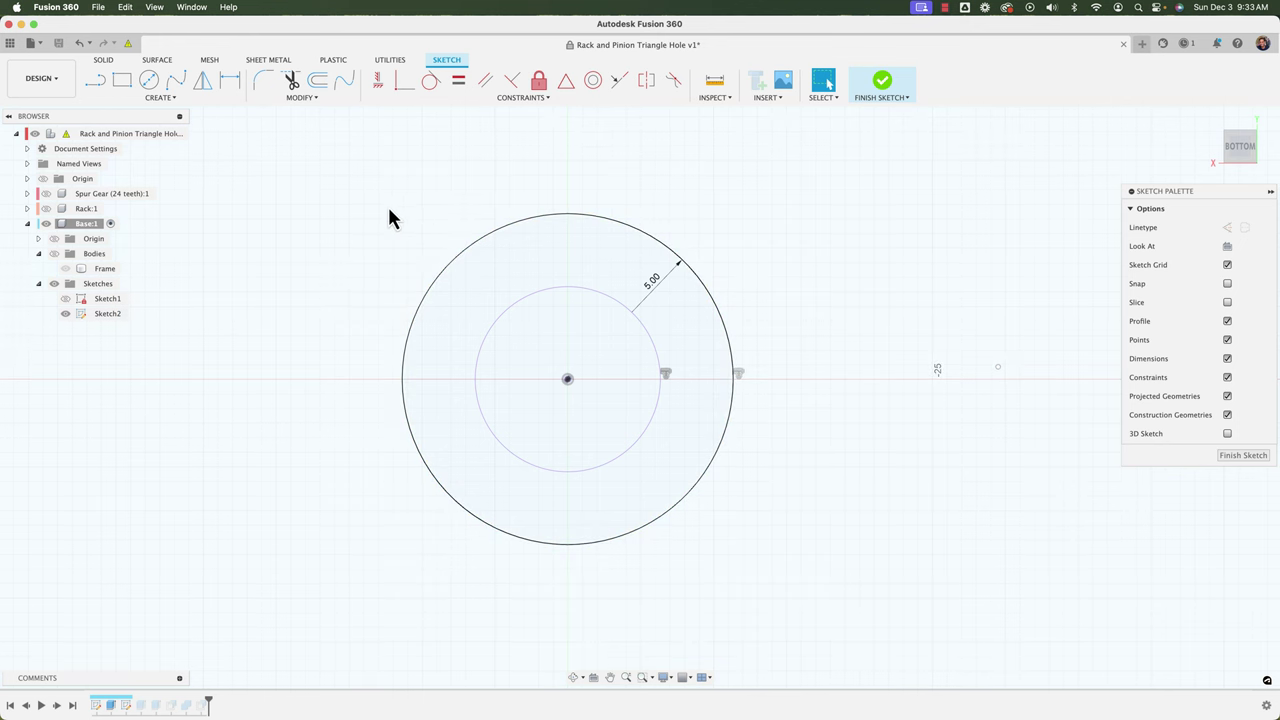
# - Delete the outer circle and draw a three-sided circumscribed polygon centred on the inner circle, with sides about 36 mm long
pyautogui.click(537, 216)
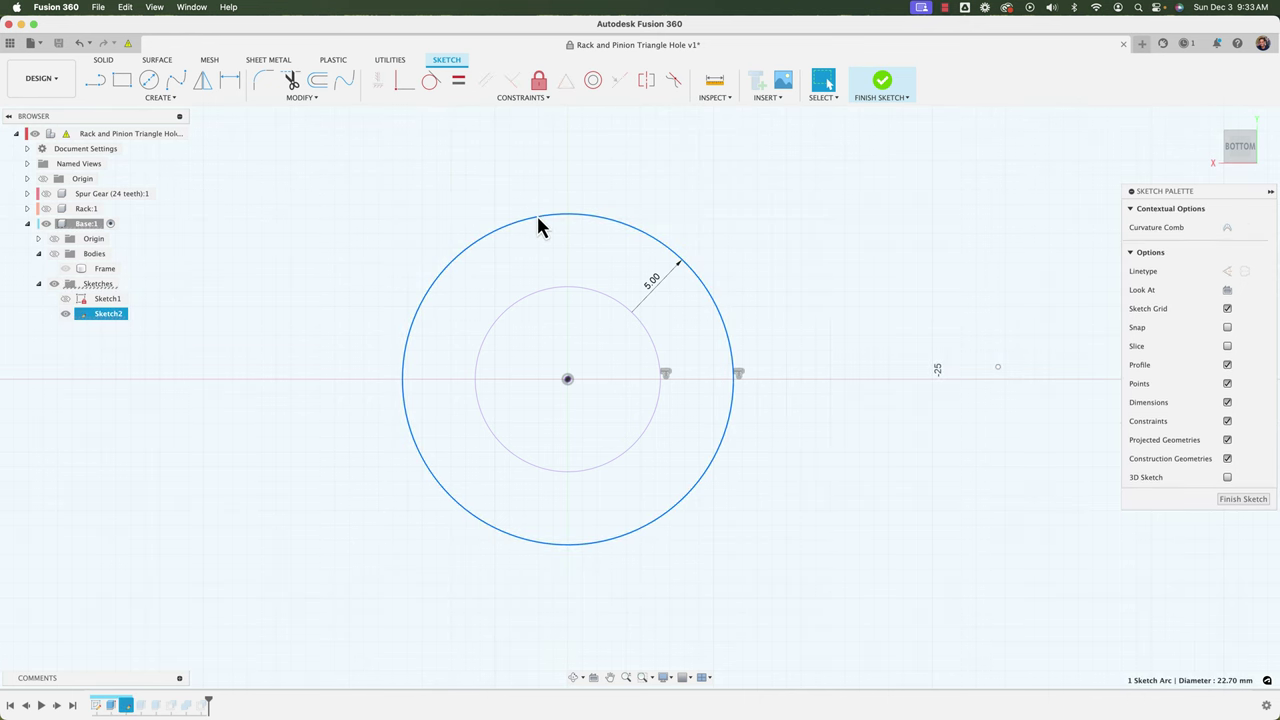
pyautogui.press('Delete')
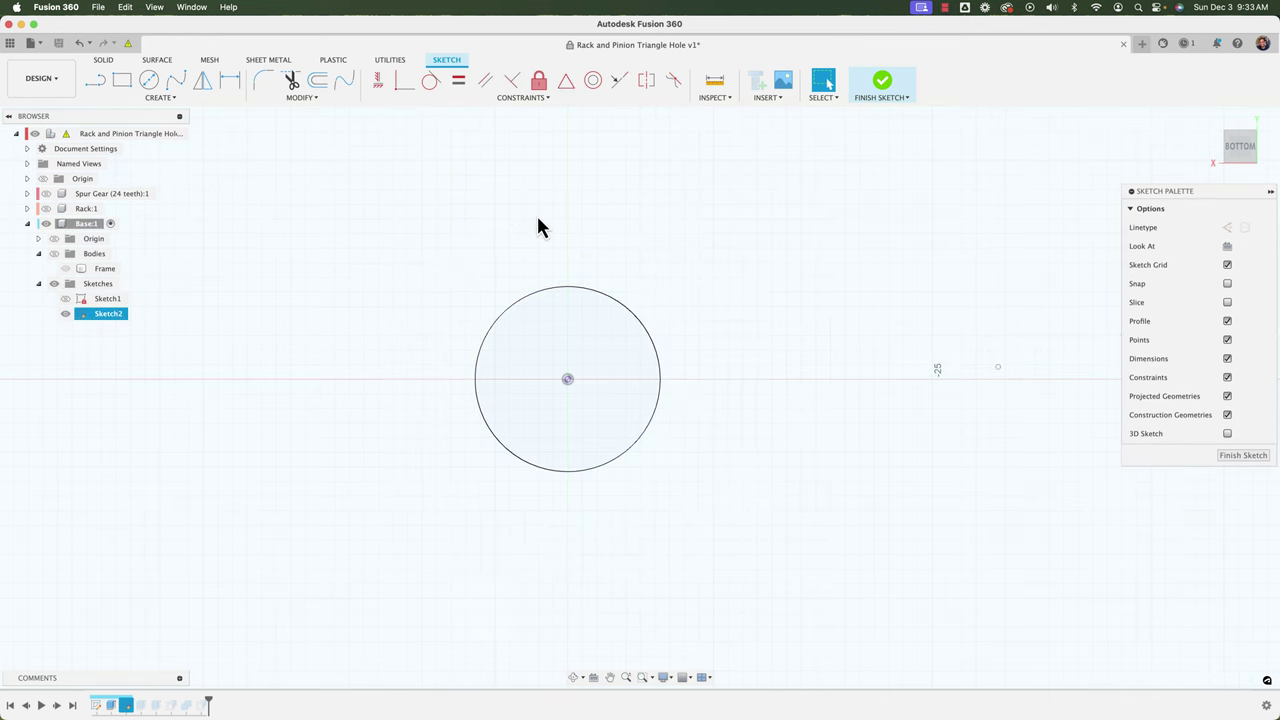
pyautogui.click(157, 98)
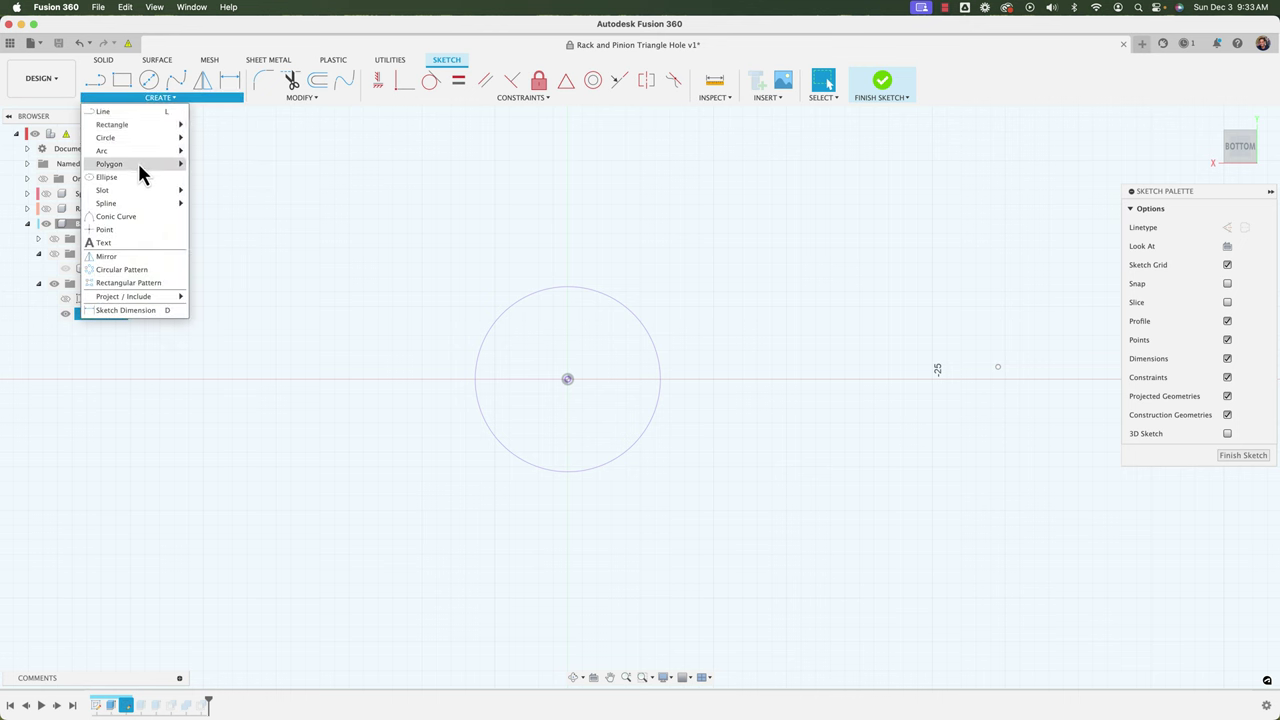
pyautogui.moveTo(137, 162)
pyautogui.click(237, 178)
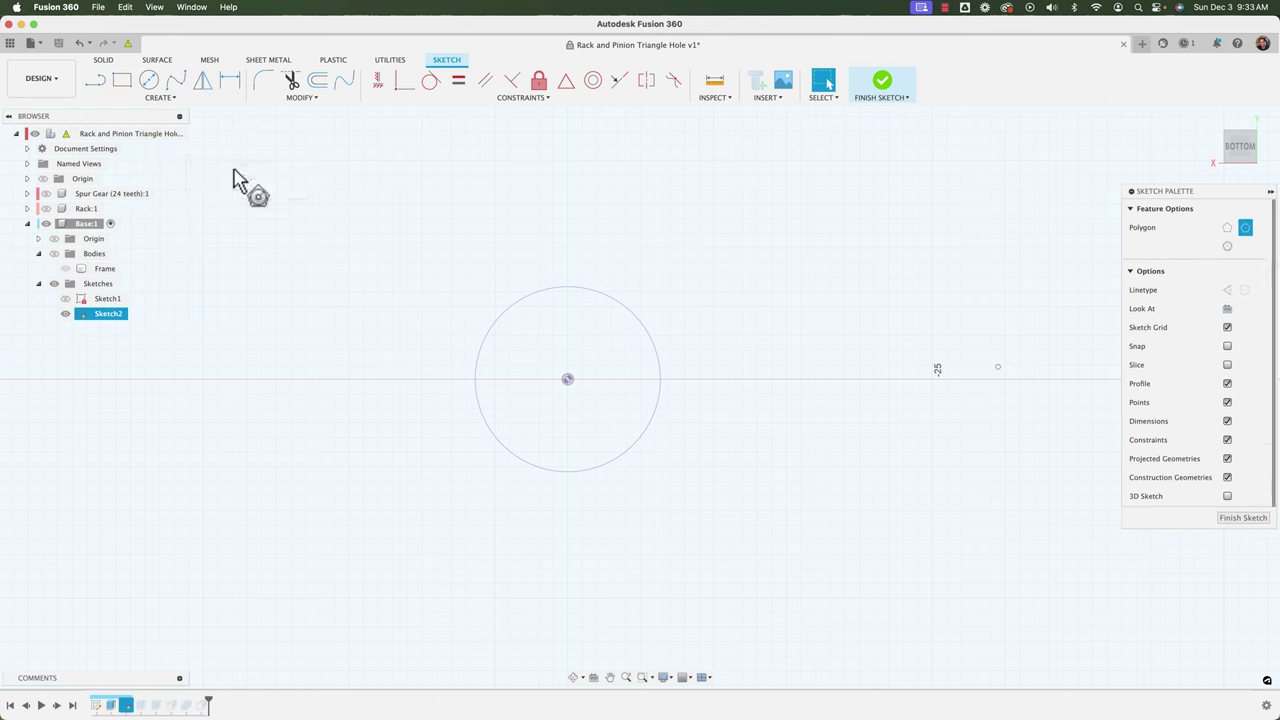
pyautogui.click(567, 380)
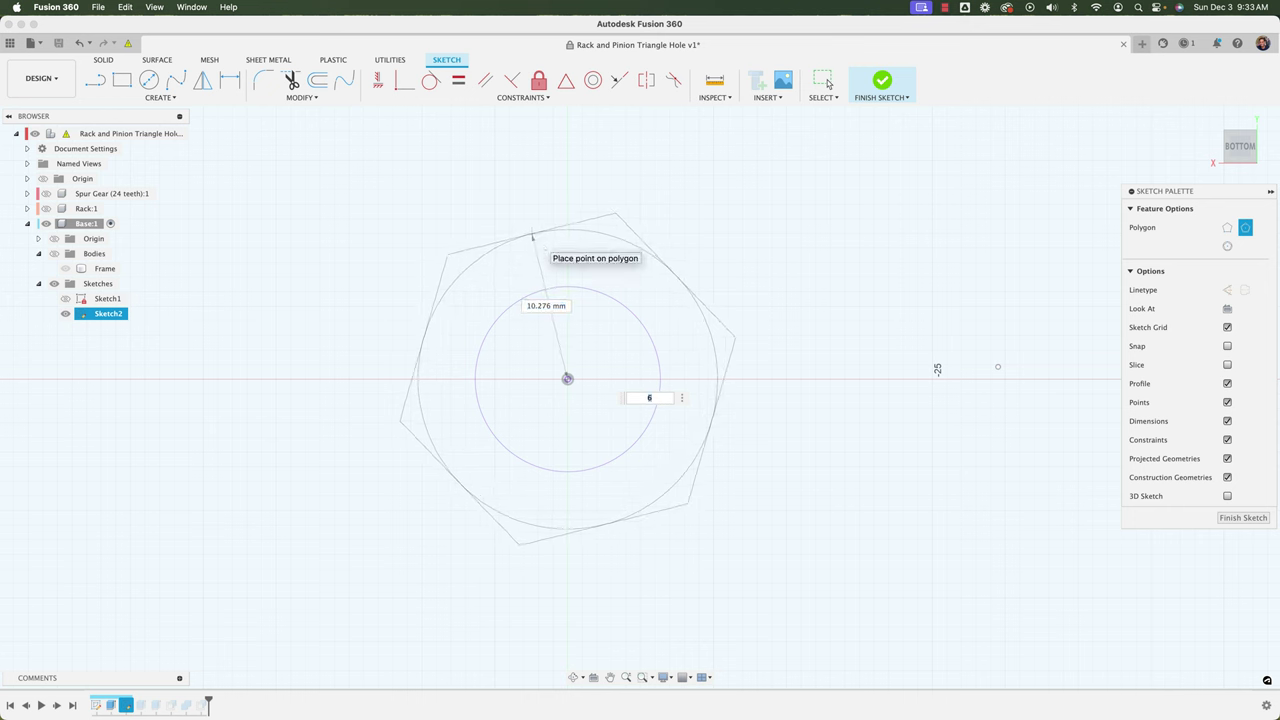
pyautogui.click(569, 238)
pyautogui.scroll(-1, 544, 208)
# - Constrain the triangle's upper edge to horizontal and dimension its length to 30 mm
pyautogui.click(432, 227)
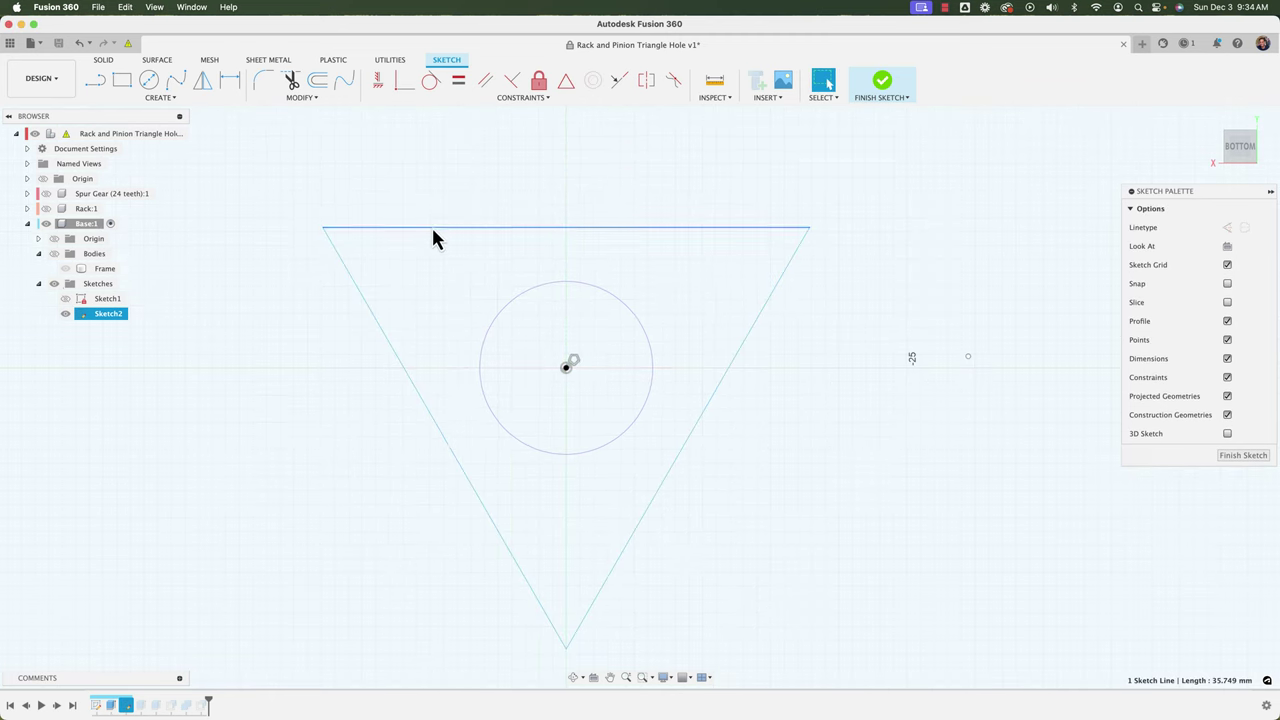
pyautogui.click(377, 80)
pyautogui.click(377, 82)
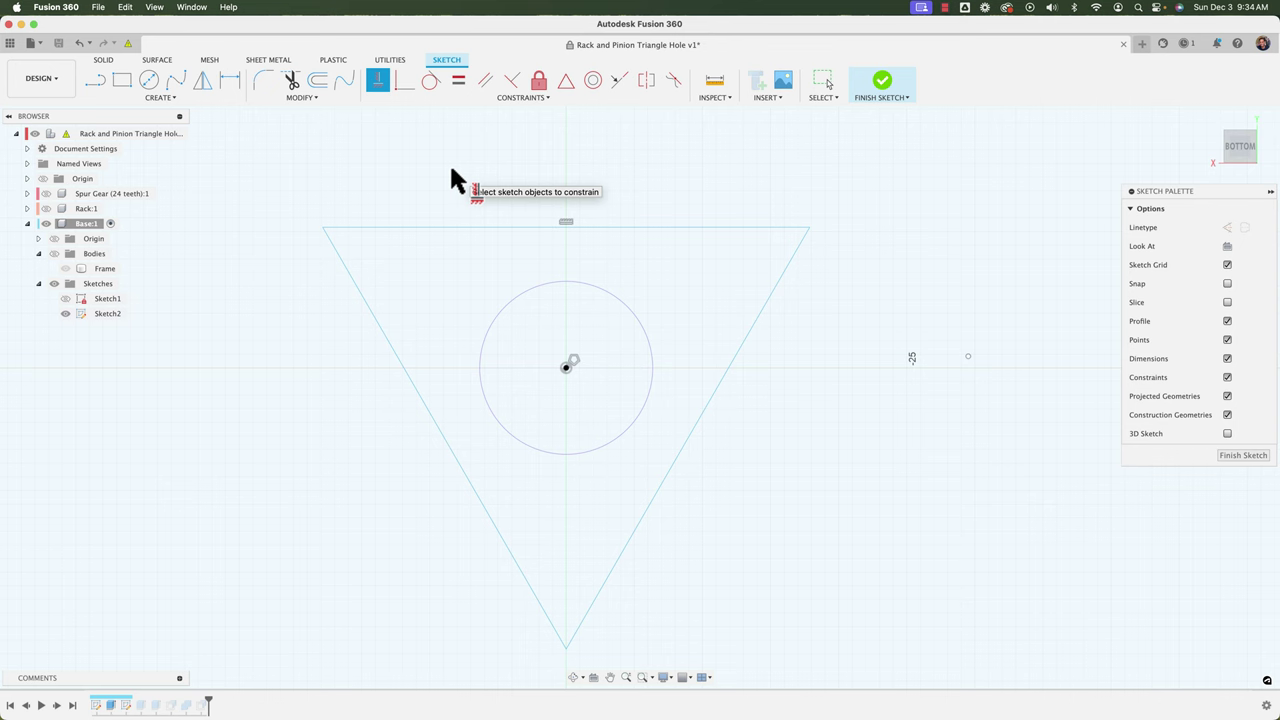
pyautogui.press('d')
pyautogui.click(498, 227)
pyautogui.click(502, 200)
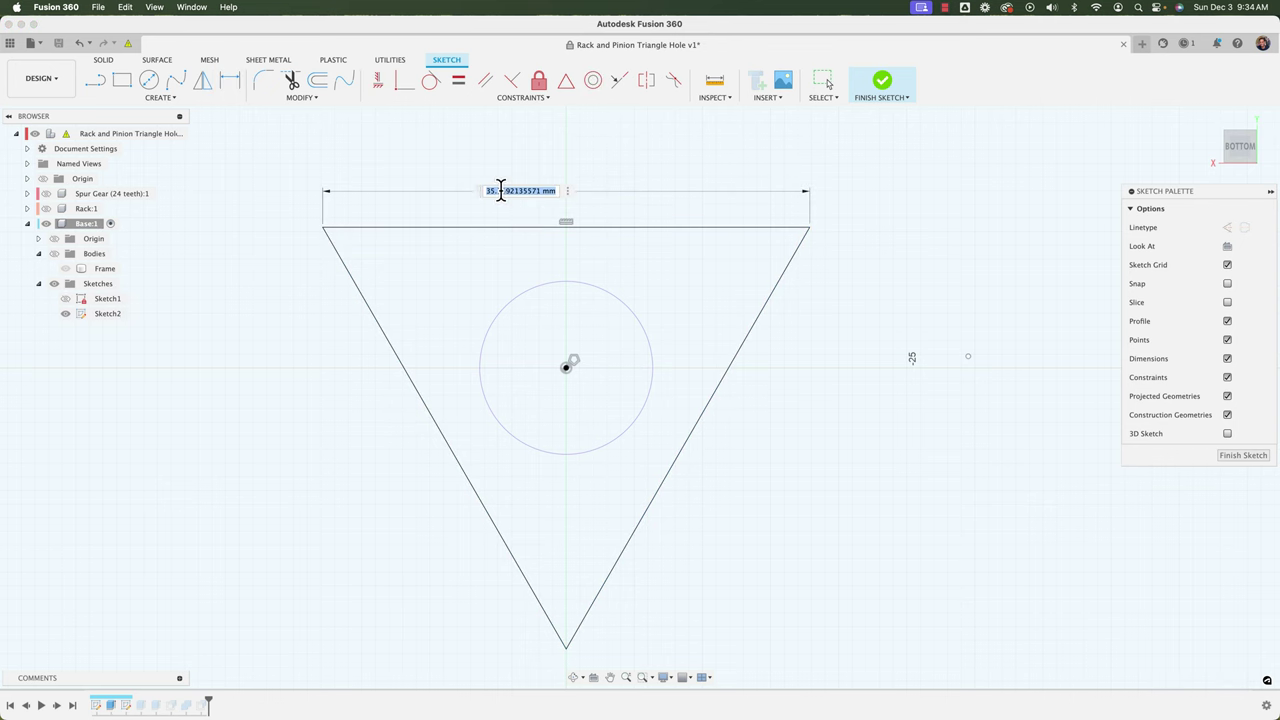
pyautogui.write('30')
pyautogui.press('Return')
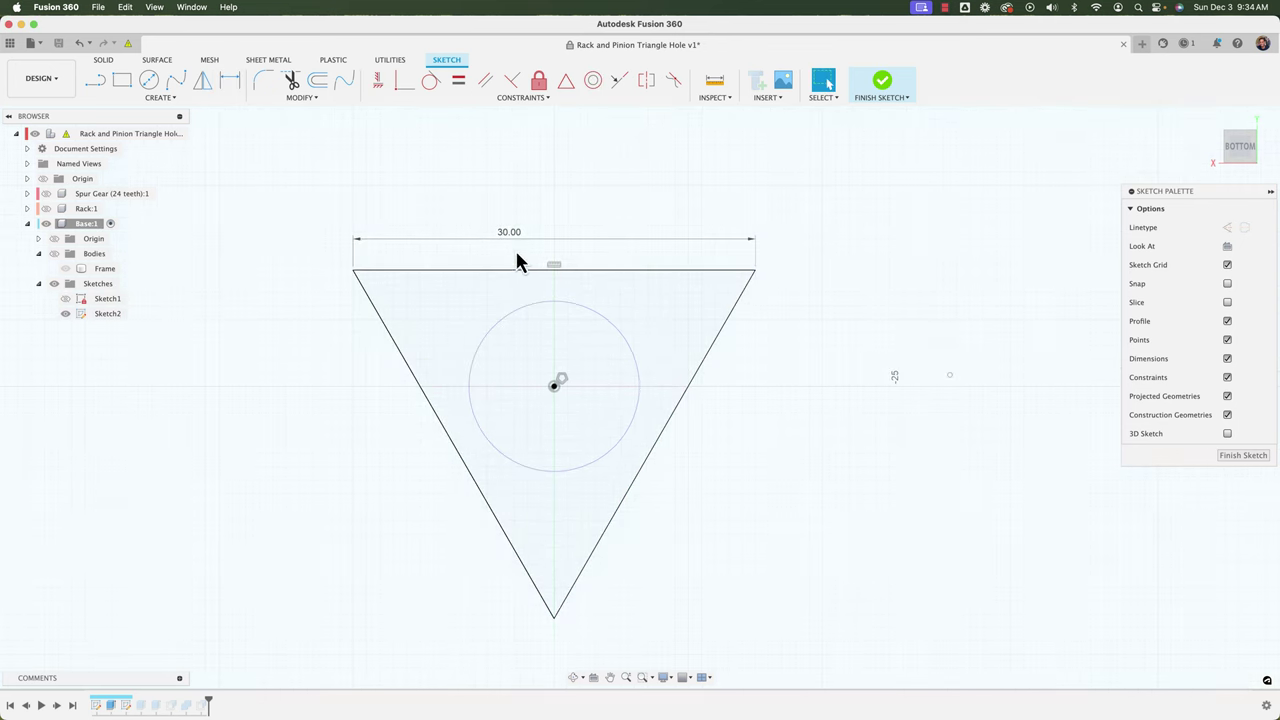
pyautogui.press('Escape')
# - Offset the triangle outward by 5 mm and finish the sketch
pyautogui.click(301, 97)
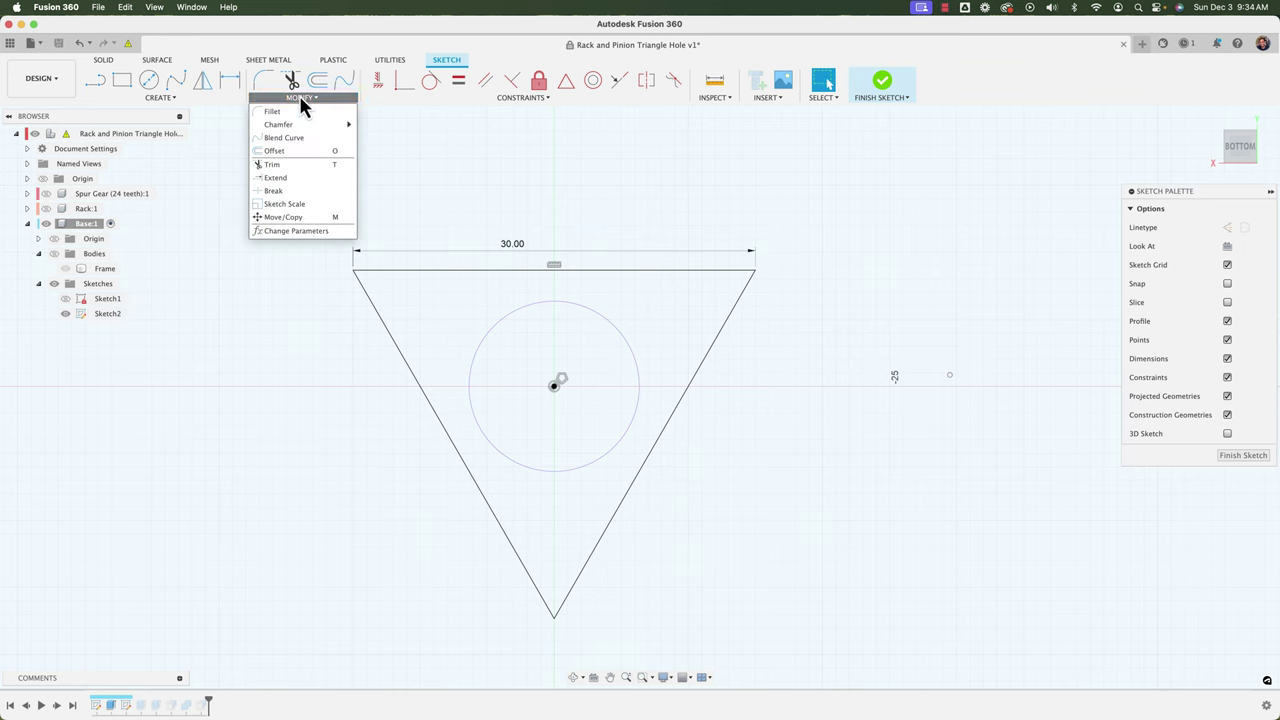
pyautogui.click(280, 150)
pyautogui.click(454, 271)
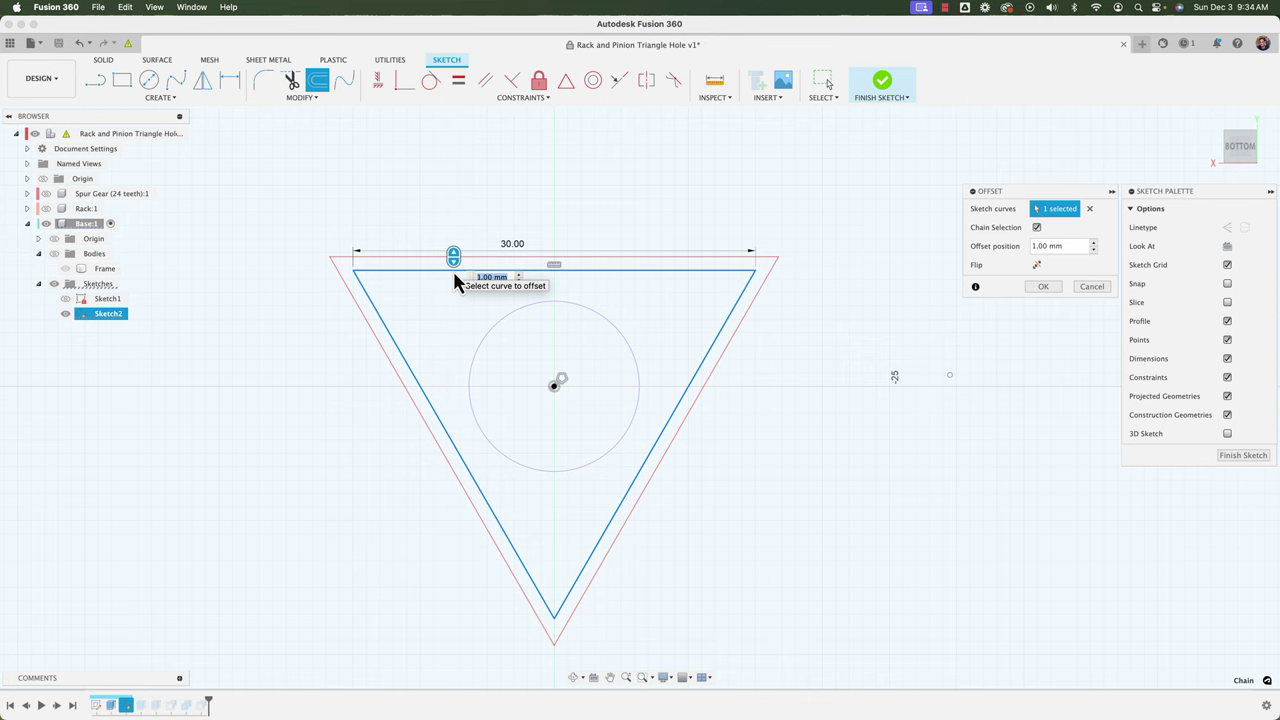
pyautogui.write('5')
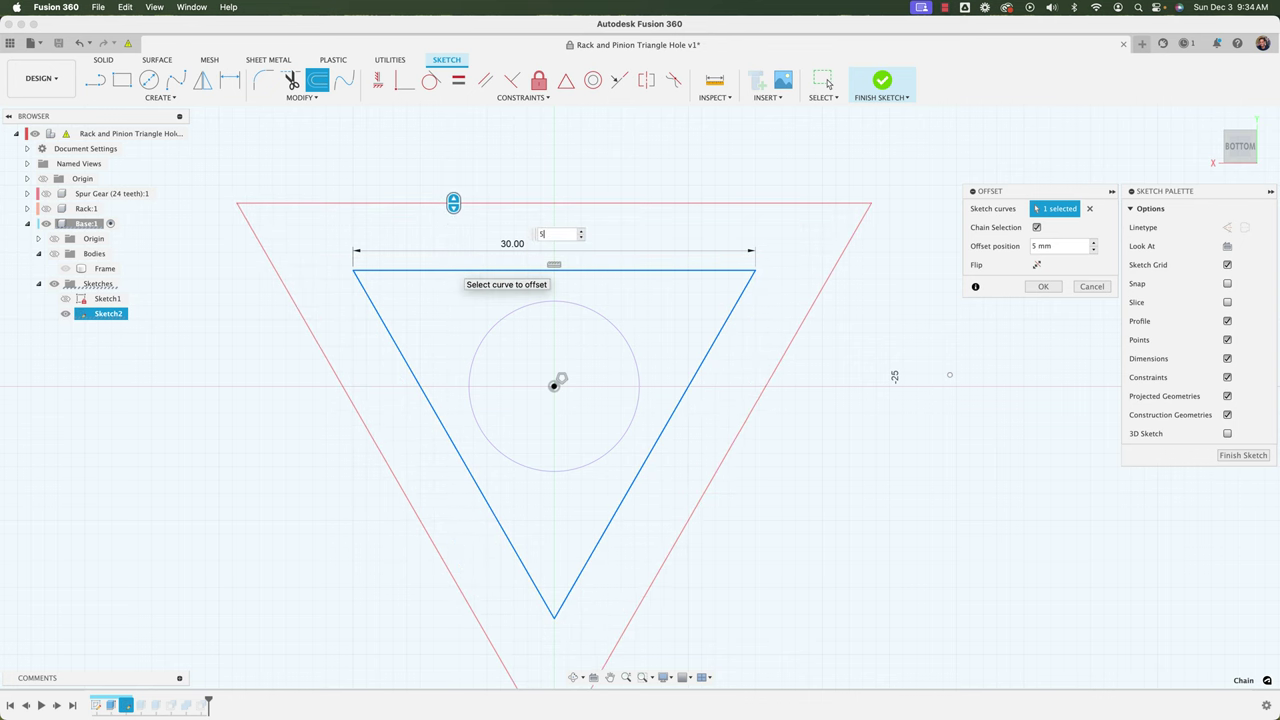
pyautogui.click(1041, 287)
pyautogui.scroll(-5, 816, 381)
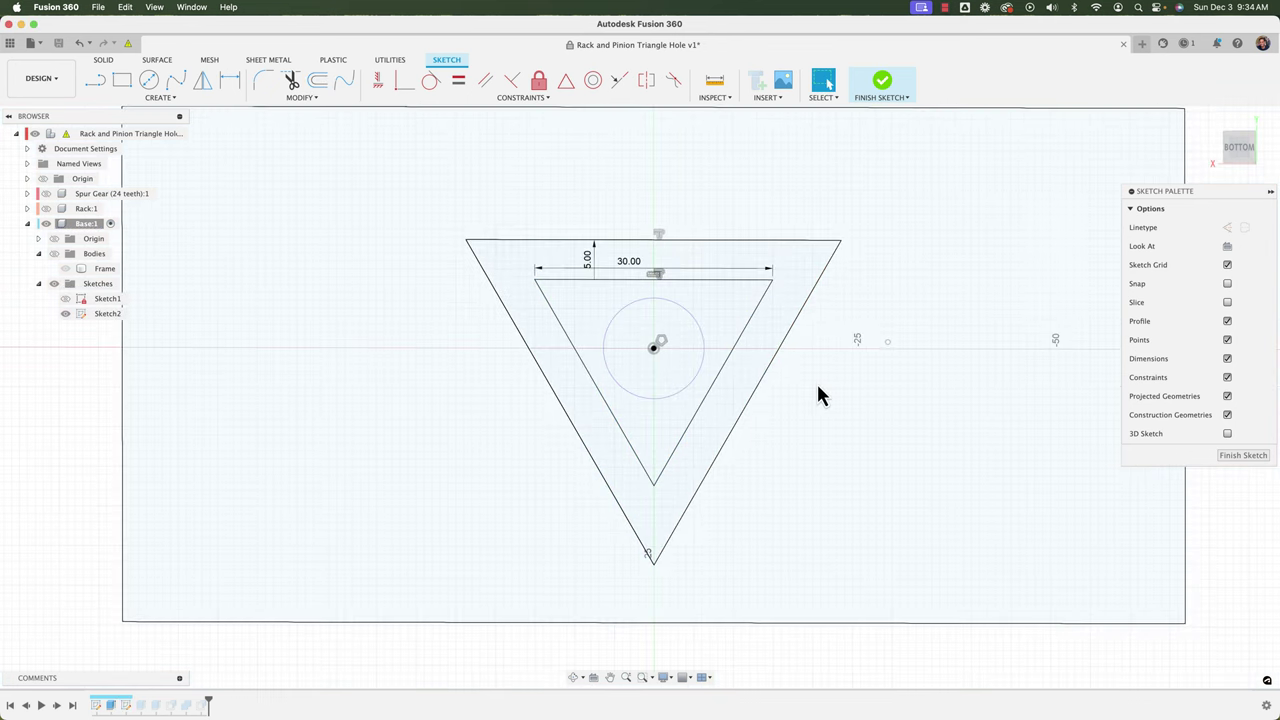
pyautogui.click(882, 82)
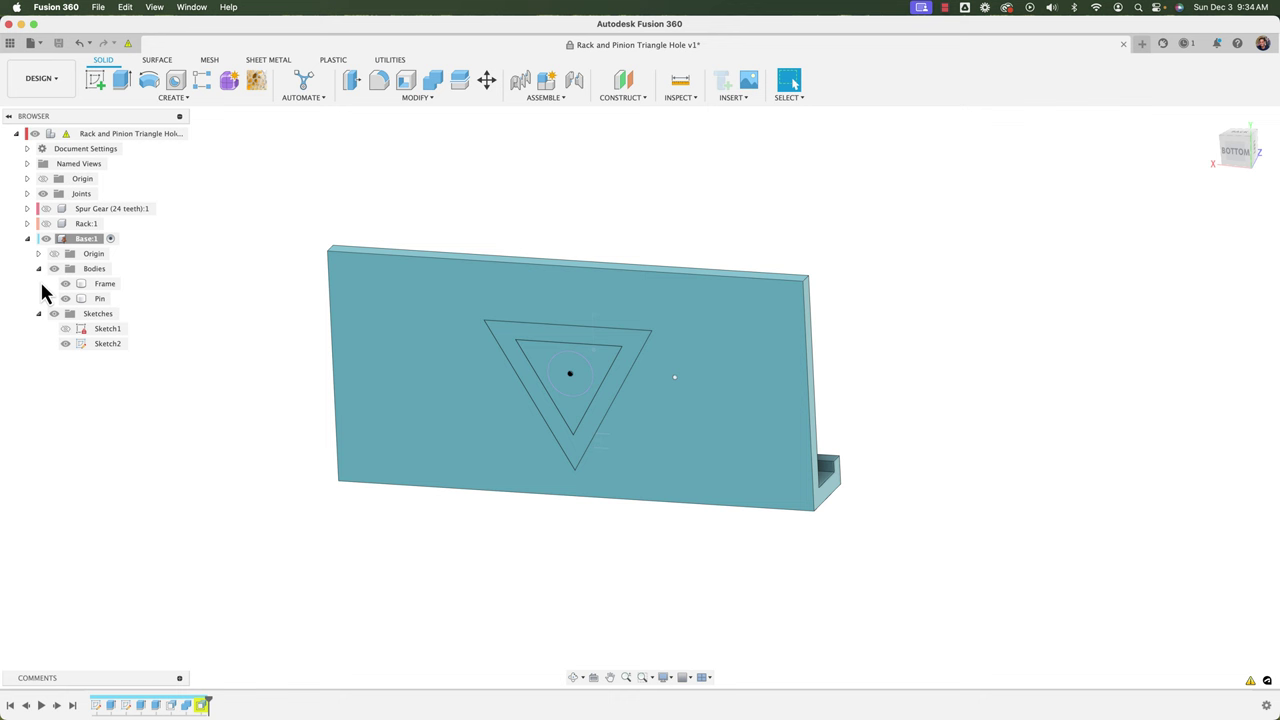
# - Hide the Frame body and the Base sketches to inspect the Pin's triangular flange
pyautogui.click(64, 284)
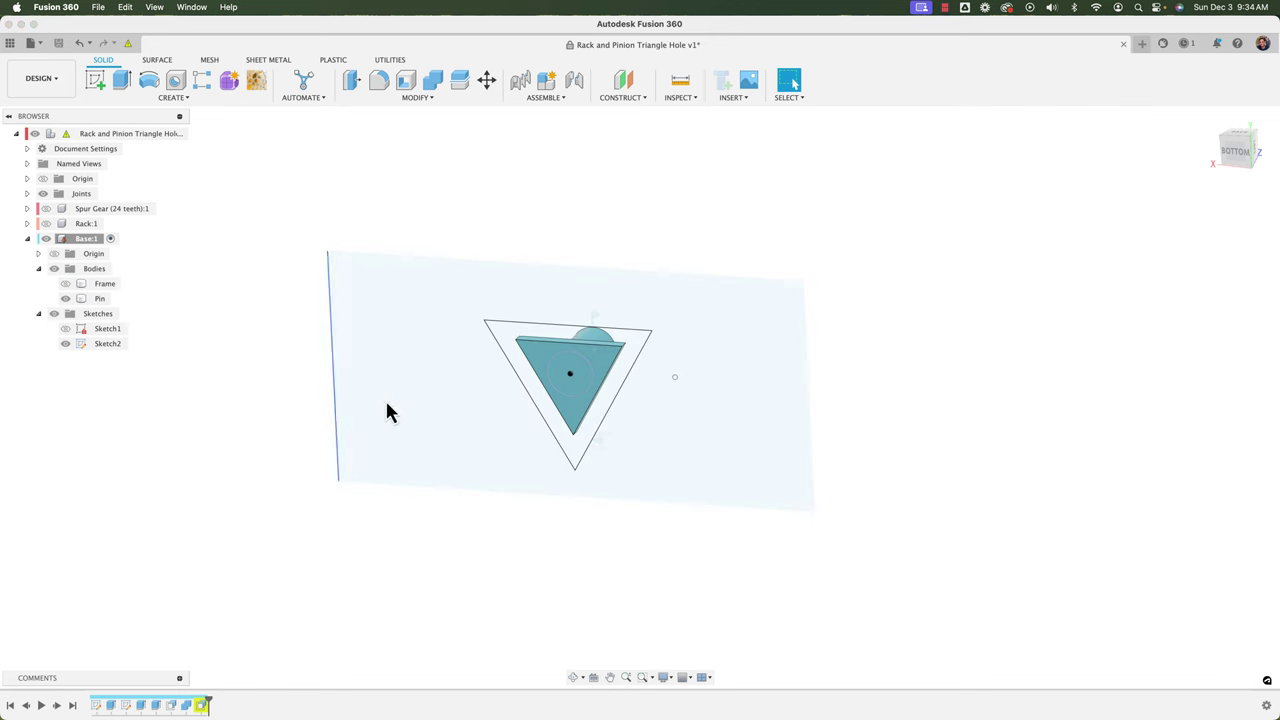
pyautogui.click(65, 329)
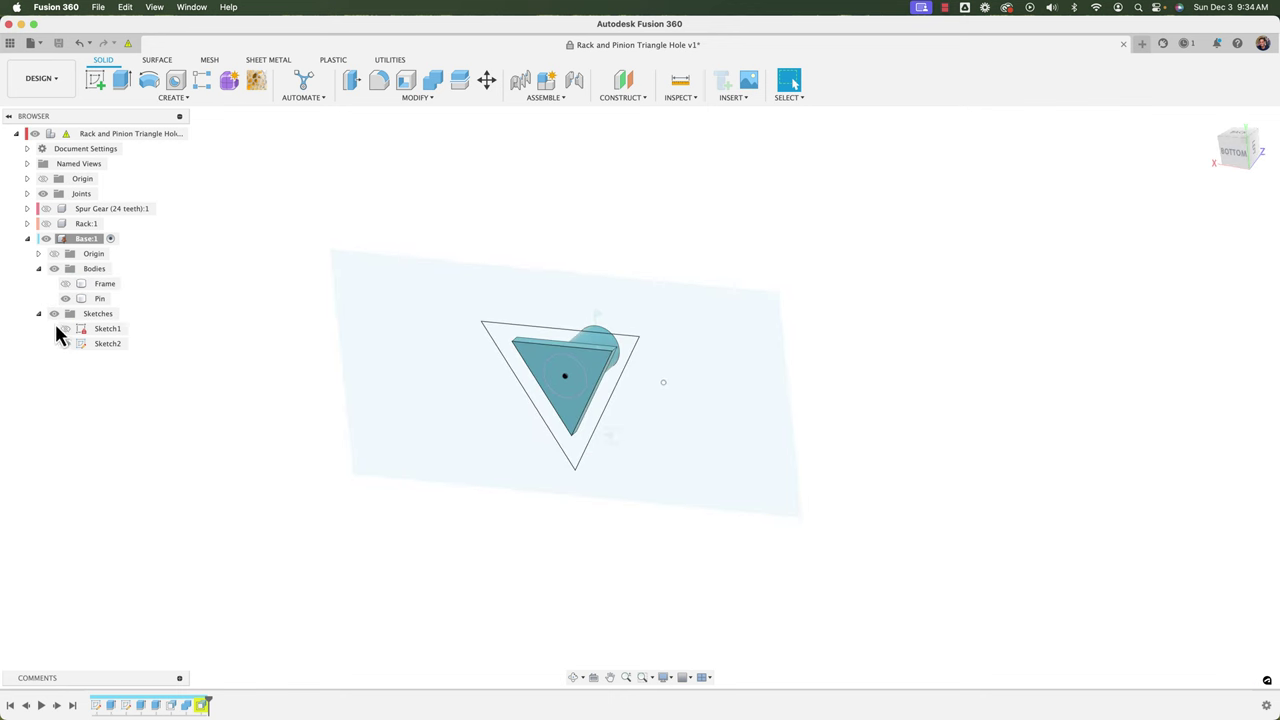
pyautogui.click(57, 318)
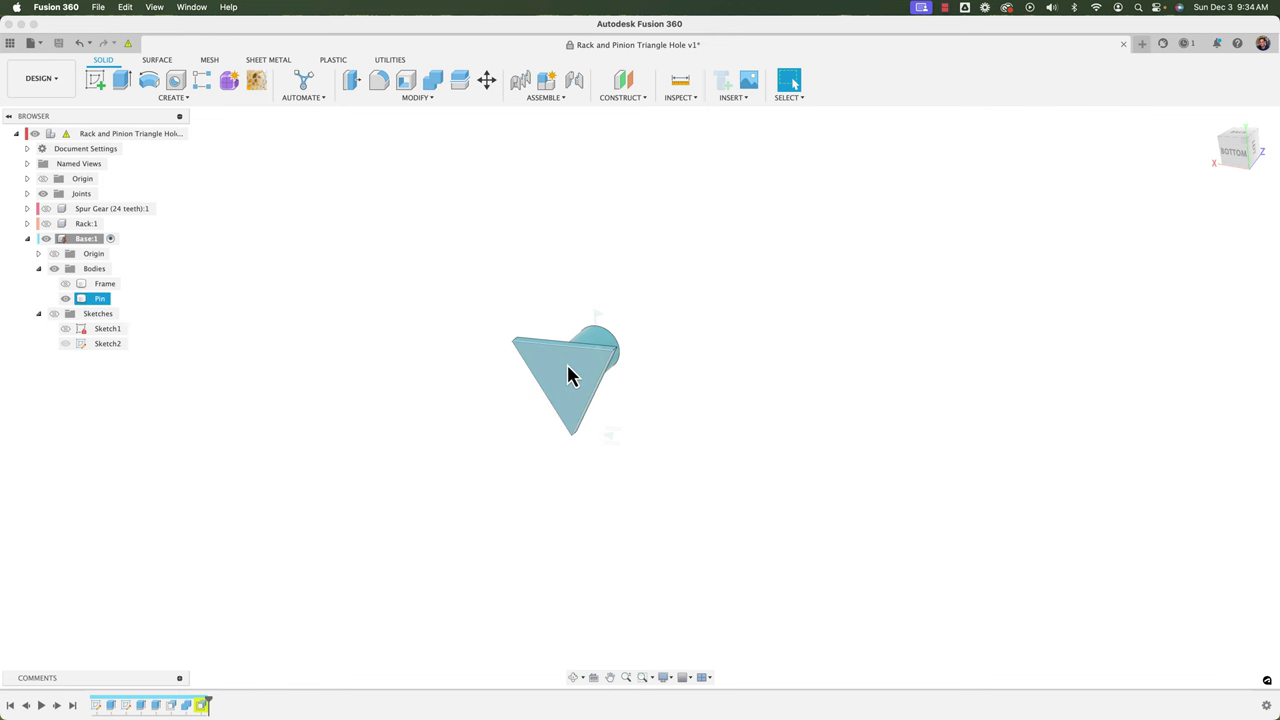
pyautogui.scroll(5, 568, 366)
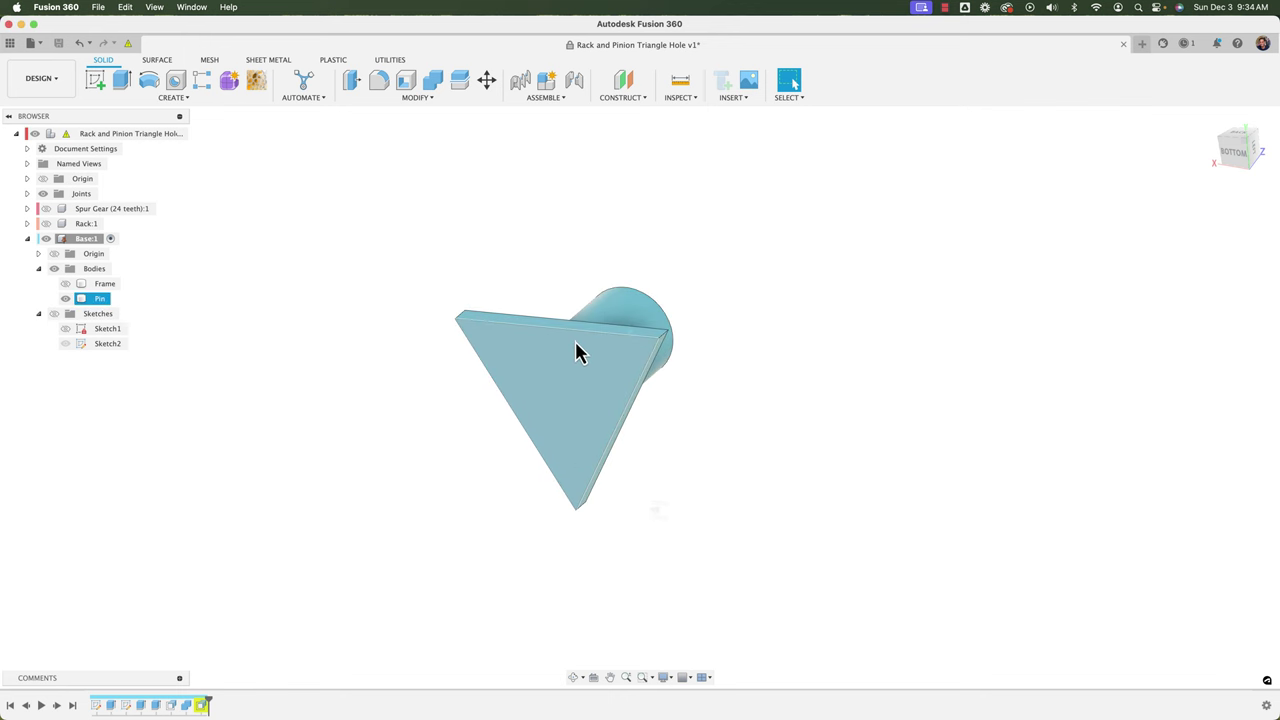
pyautogui.scroll(3, 578, 340)
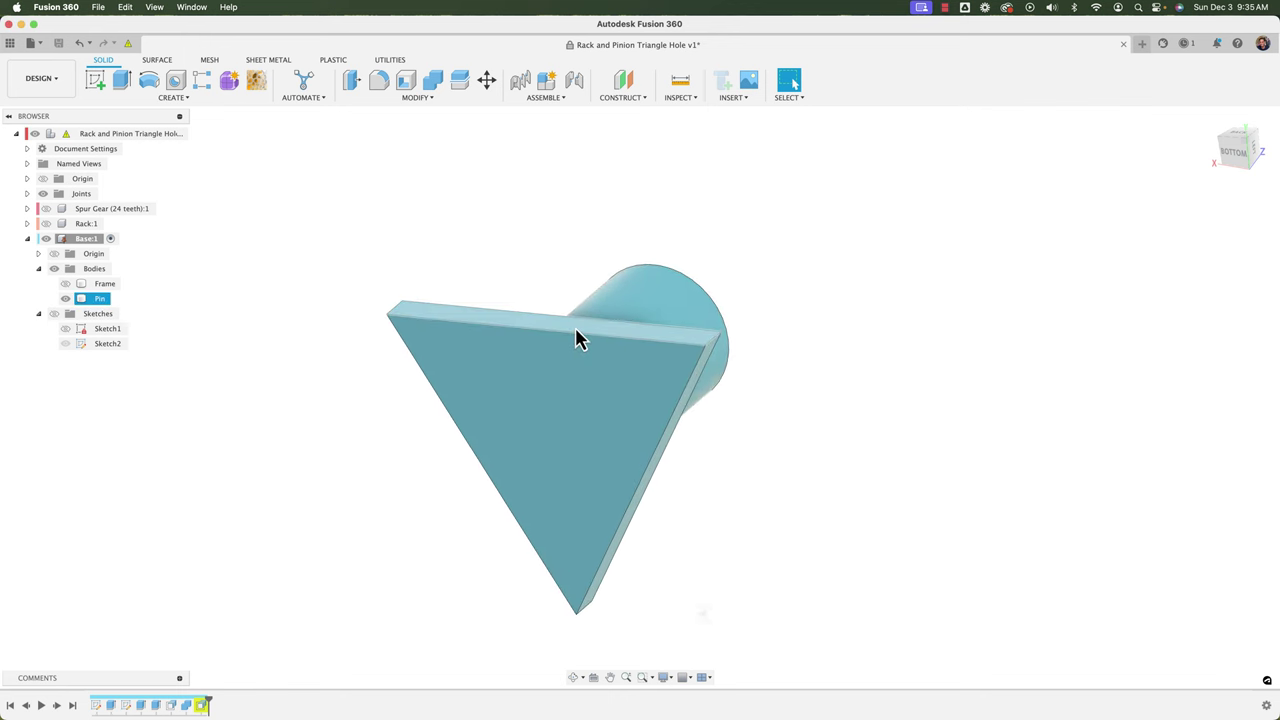
pyautogui.click(400, 316)
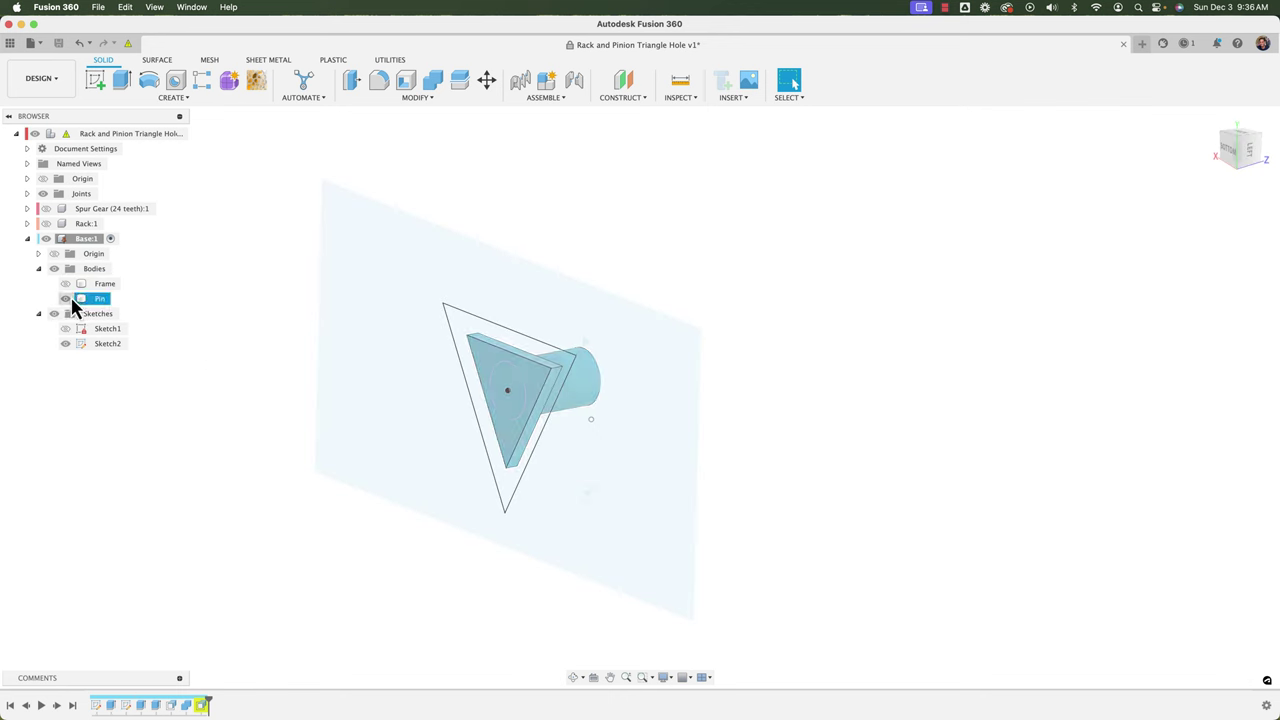
# - Hide the Pin and the sketches, show the Frame, and inspect the triangular recess and round hole from both sides
pyautogui.click(65, 298)
pyautogui.click(65, 284)
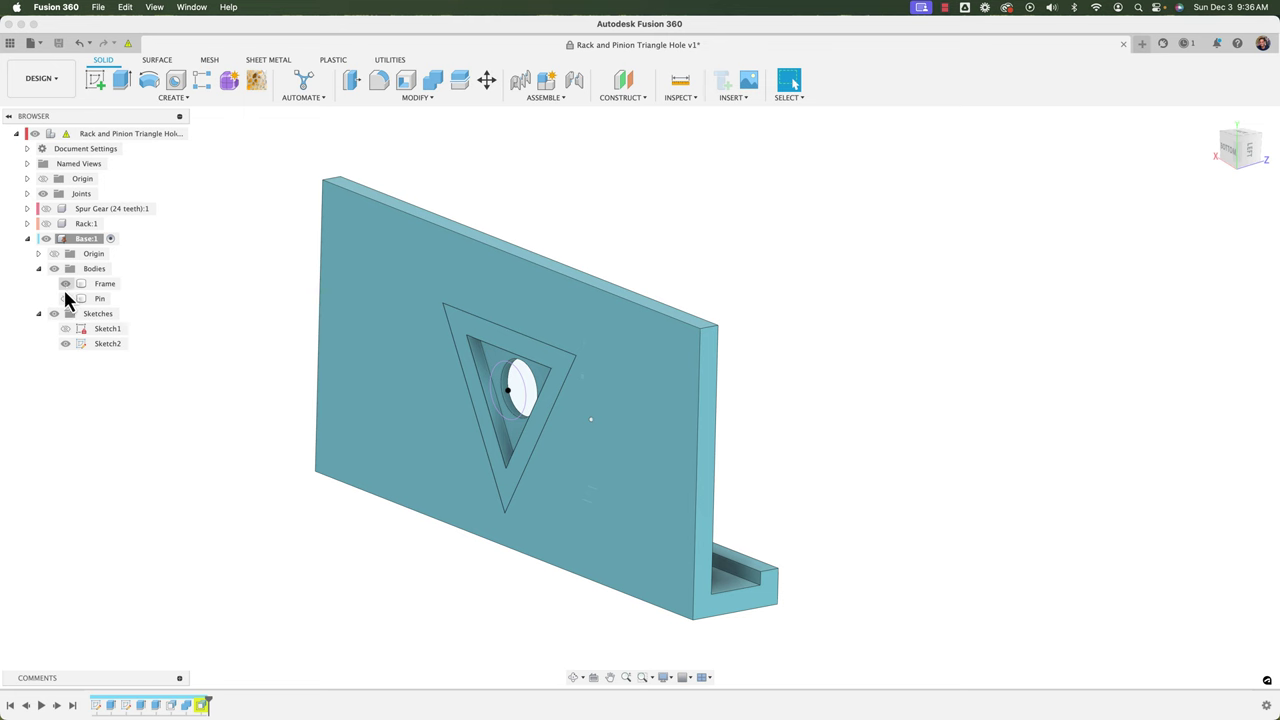
pyautogui.click(58, 314)
pyautogui.scroll(6, 422, 327)
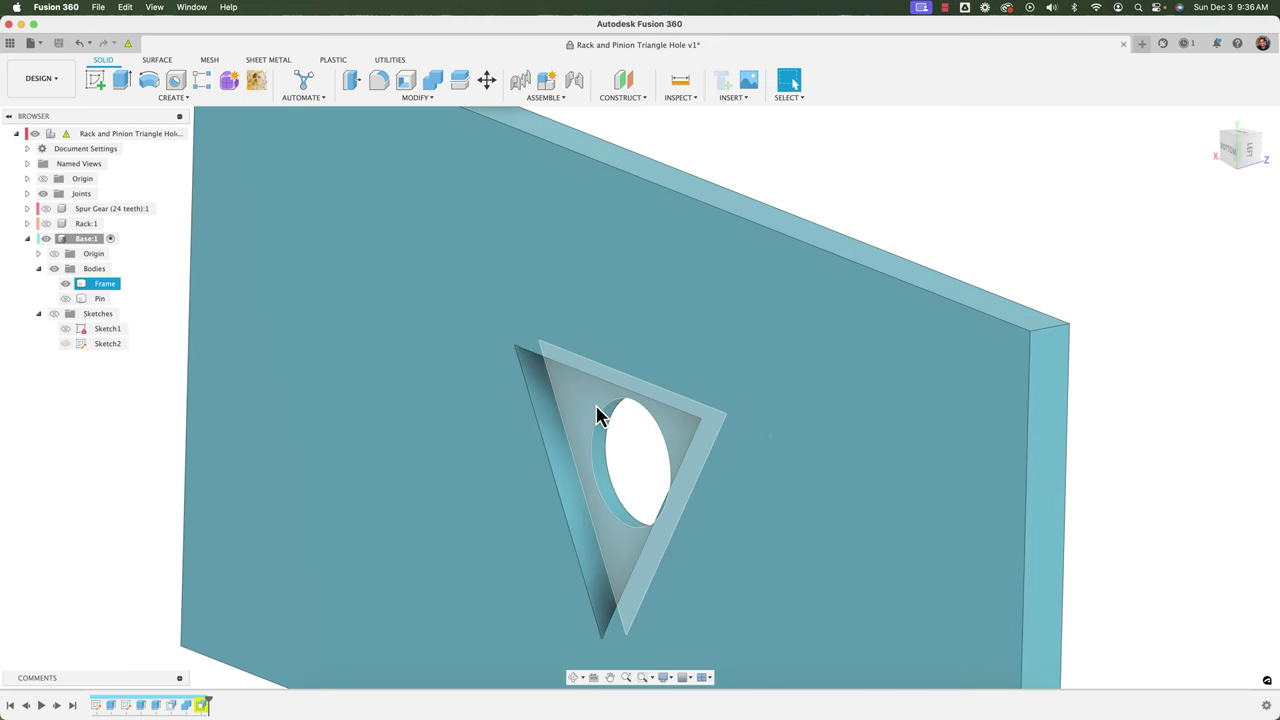
pyautogui.keyDown('shift'); pyautogui.moveTo(597, 416); pyautogui.dragTo(549, 375, button='middle'); pyautogui.keyUp('shift')
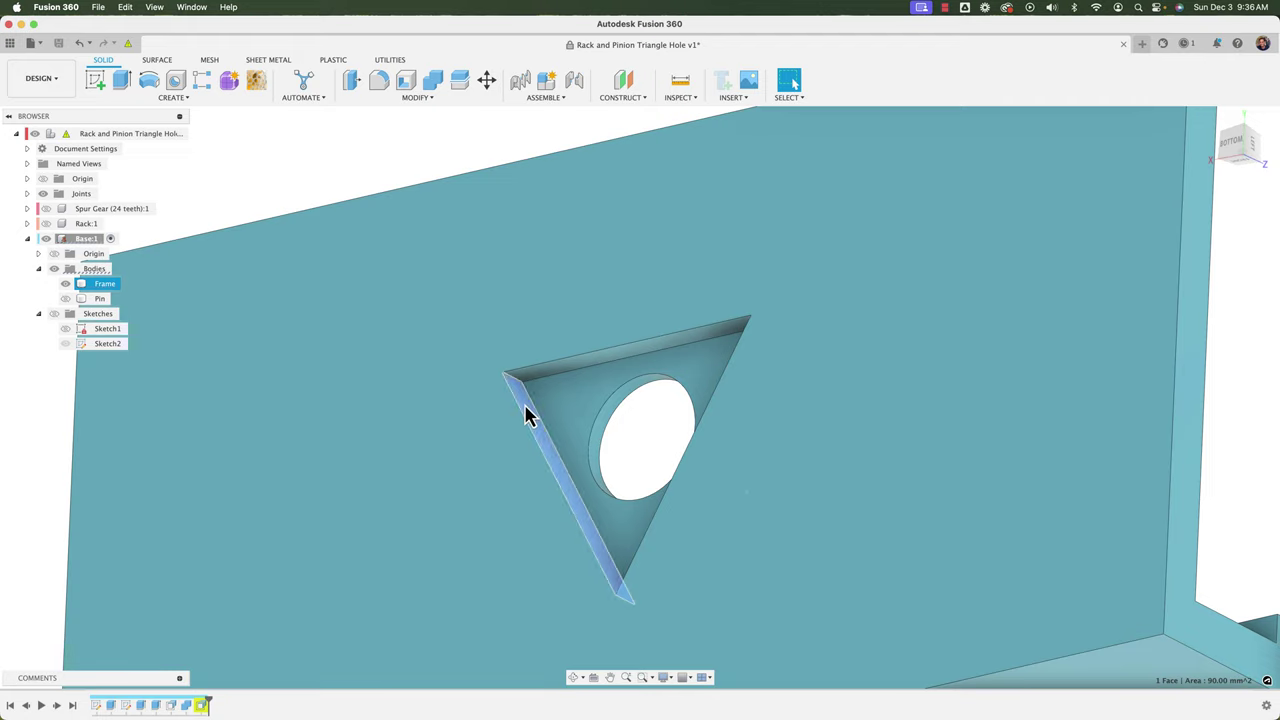
pyautogui.click(527, 414)
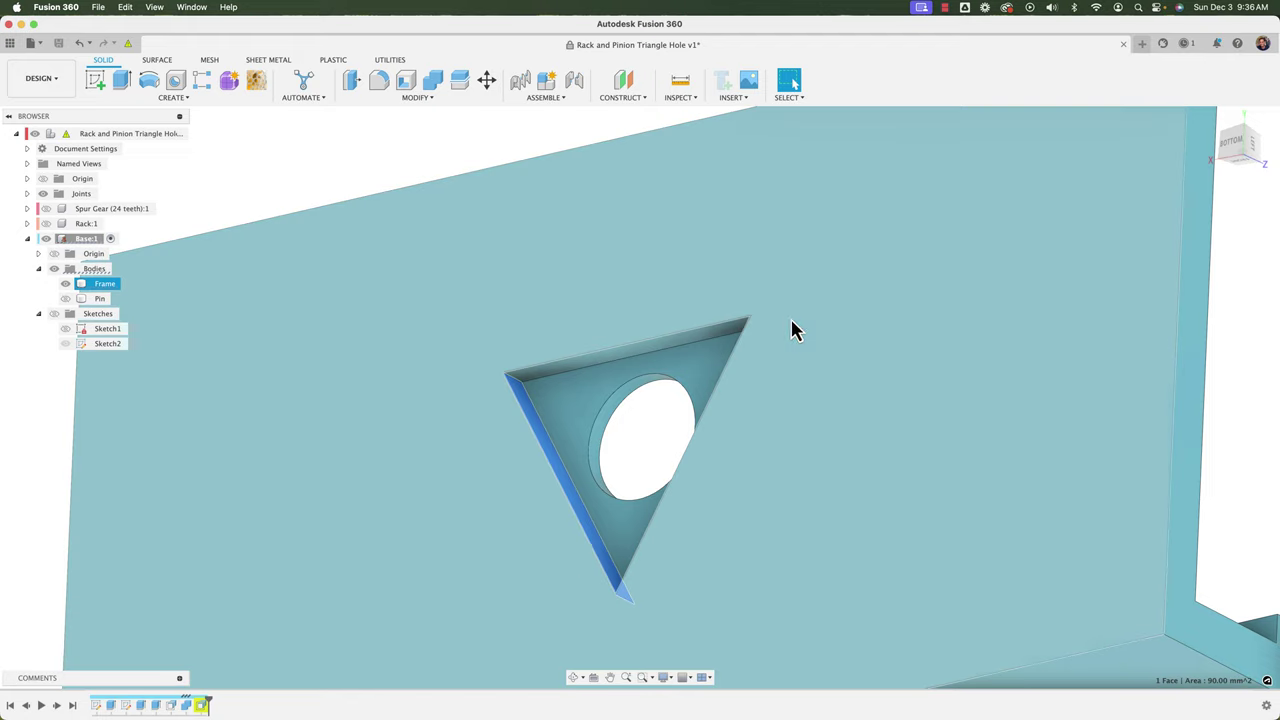
pyautogui.scroll(-5, 590, 455)
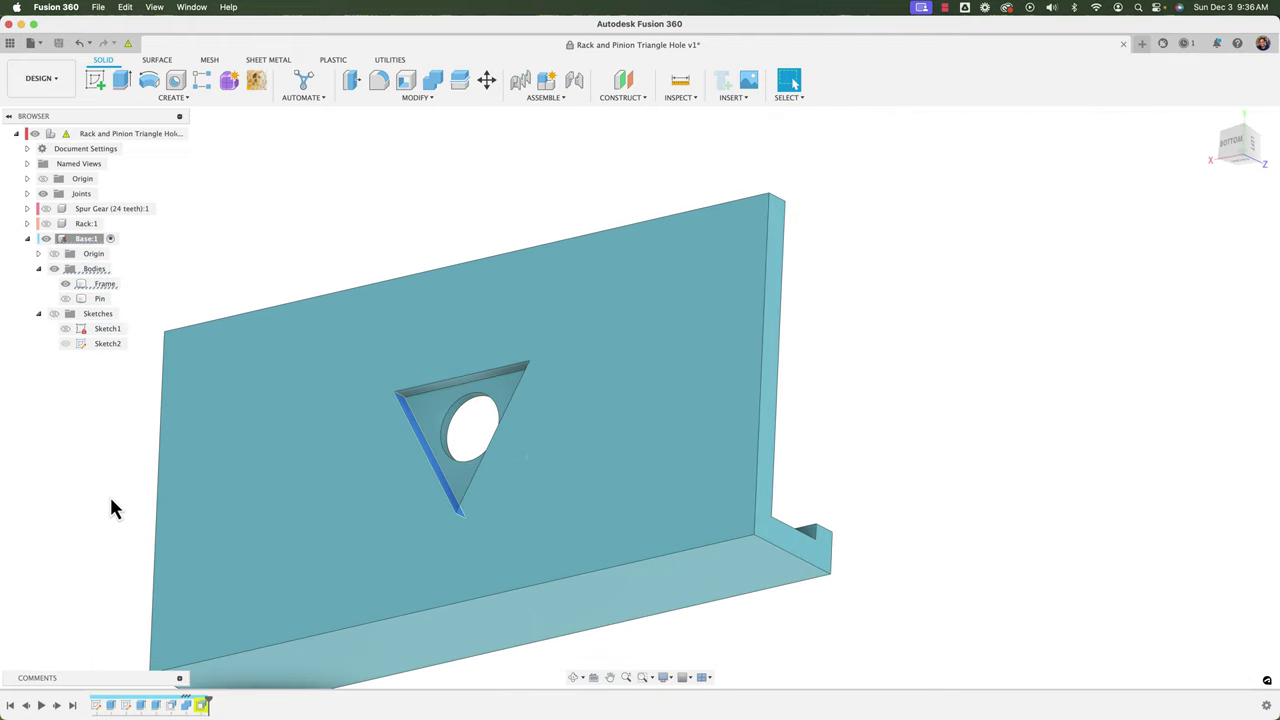
pyautogui.keyDown('shift'); pyautogui.moveTo(111, 508); pyautogui.dragTo(569, 437, button='middle'); pyautogui.keyUp('shift')
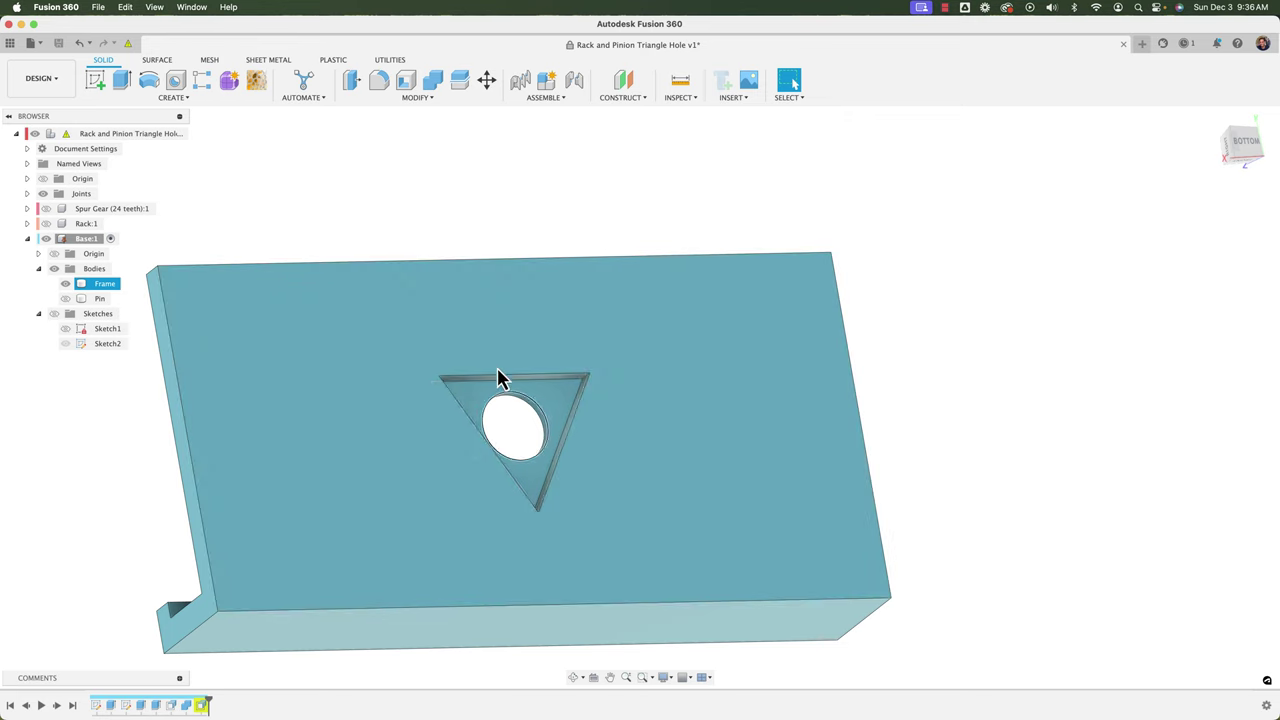
pyautogui.keyDown('shift'); pyautogui.moveTo(566, 434); pyautogui.dragTo(526, 414, button='middle'); pyautogui.keyUp('shift')
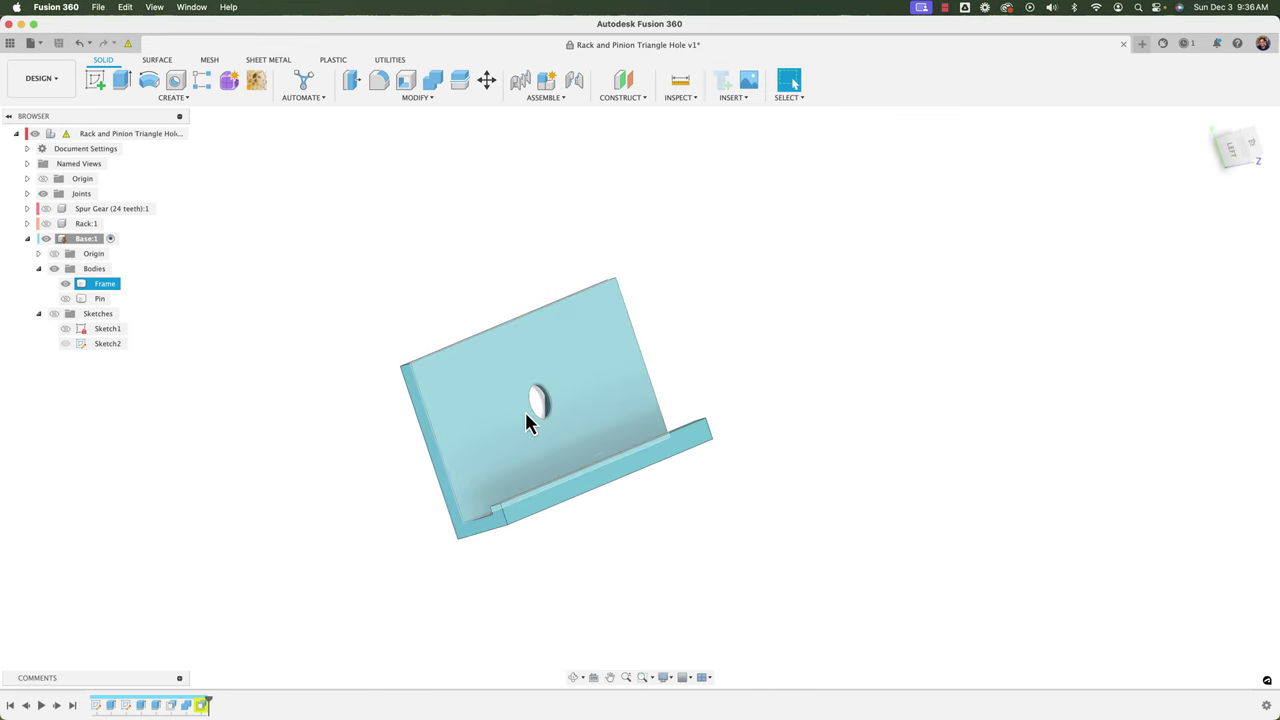
pyautogui.click(296, 488)
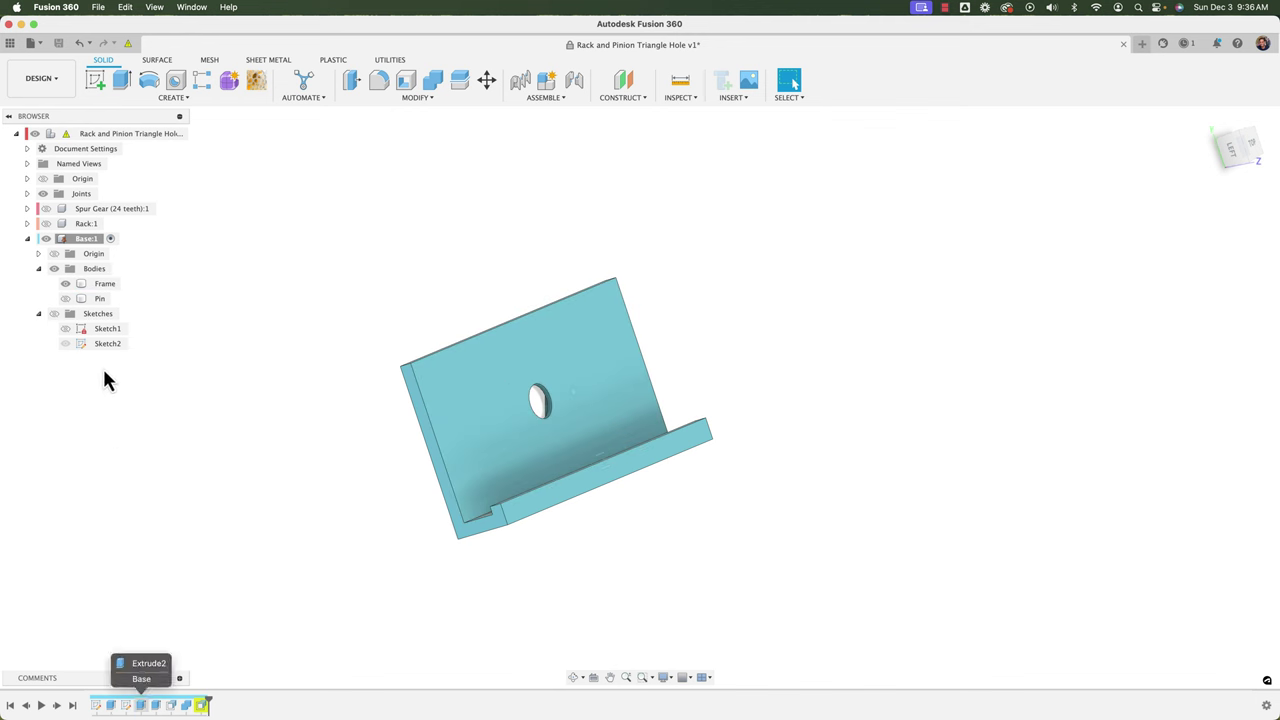
# - Hide the Frame, show the Pin, and open the Extrude2 feature for editing
pyautogui.click(68, 286)
pyautogui.click(66, 285)
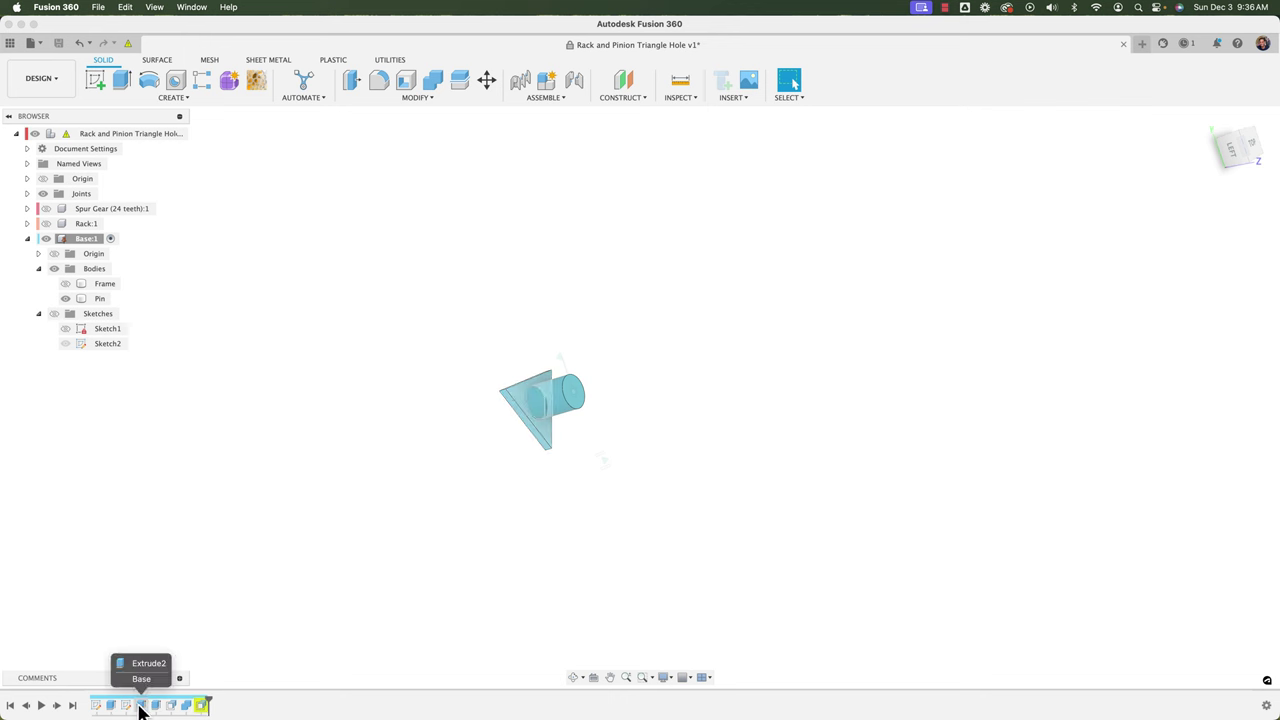
pyautogui.doubleClick(140, 705)
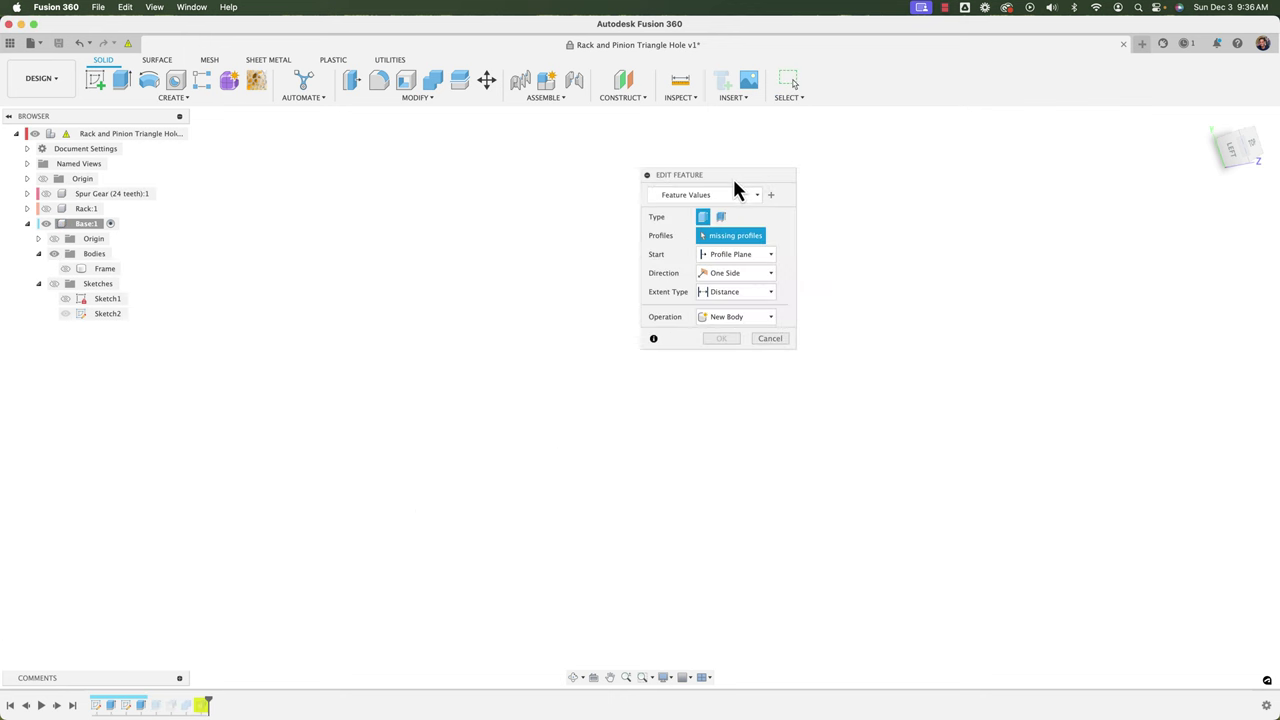
pyautogui.moveTo(734, 182); pyautogui.dragTo(624, 192)
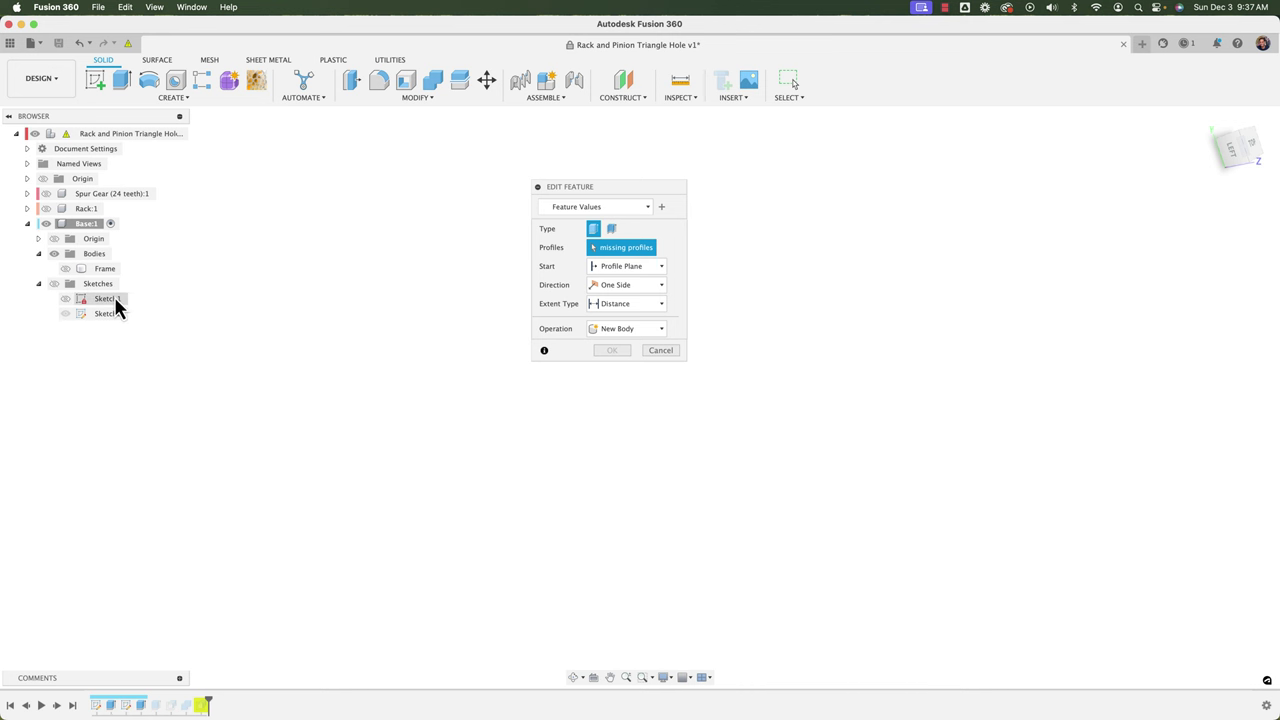
# - Show Sketch2, select the inner triangle and the circle inside it as the missing Extrude2 profiles, and accept the feature
pyautogui.click(42, 285)
pyautogui.click(53, 285)
pyautogui.click(38, 284)
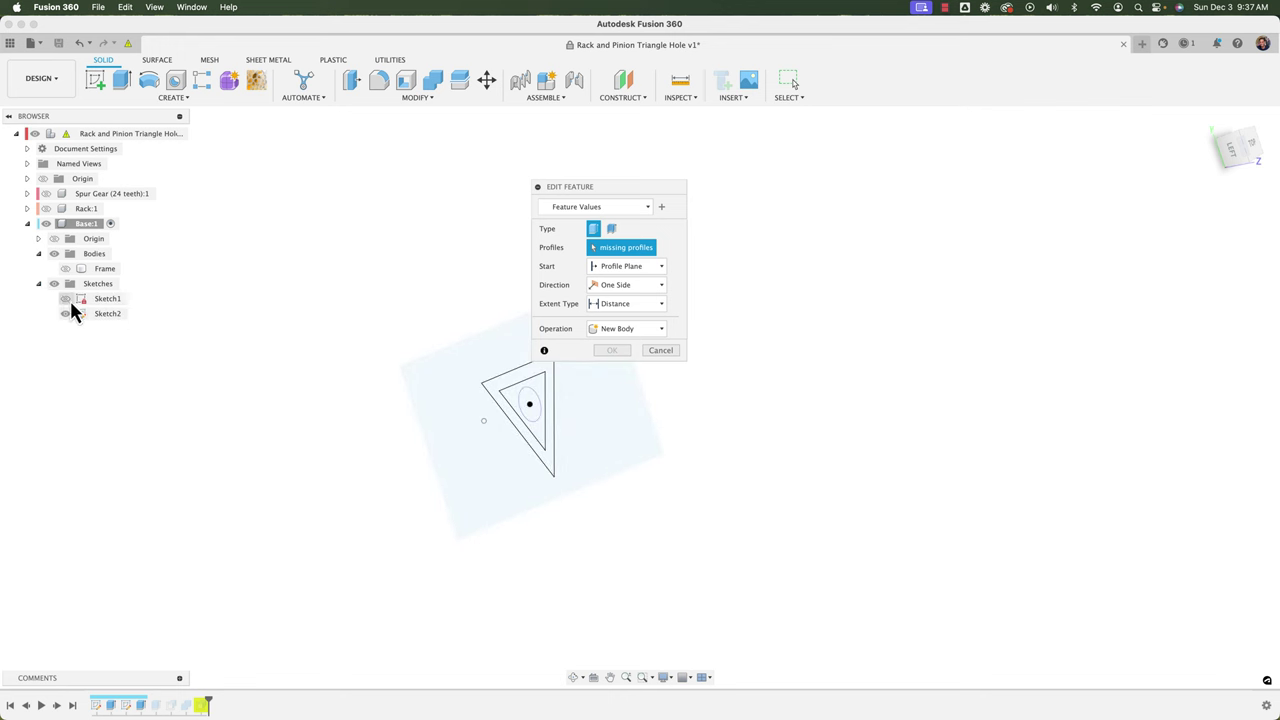
pyautogui.scroll(5, 470, 415)
pyautogui.moveTo(450, 410); pyautogui.dragTo(278, 420, button='middle')
pyautogui.scroll(5, 380, 393)
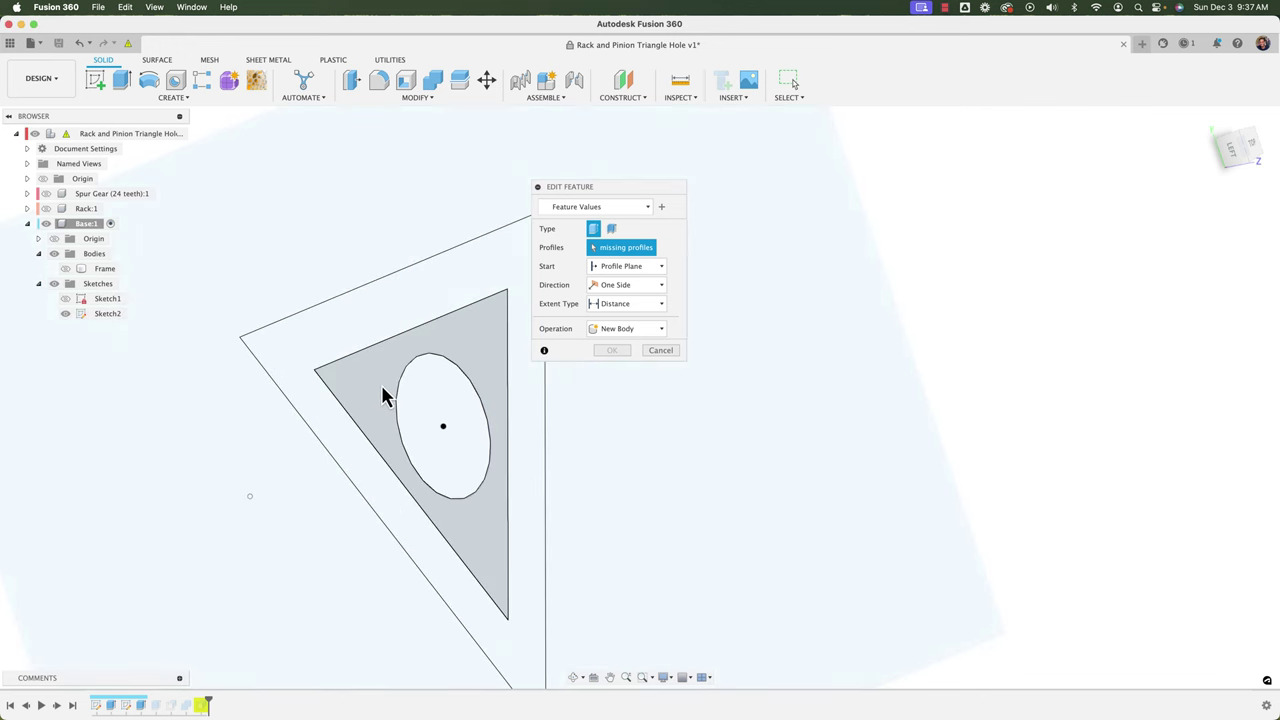
pyautogui.click(383, 396)
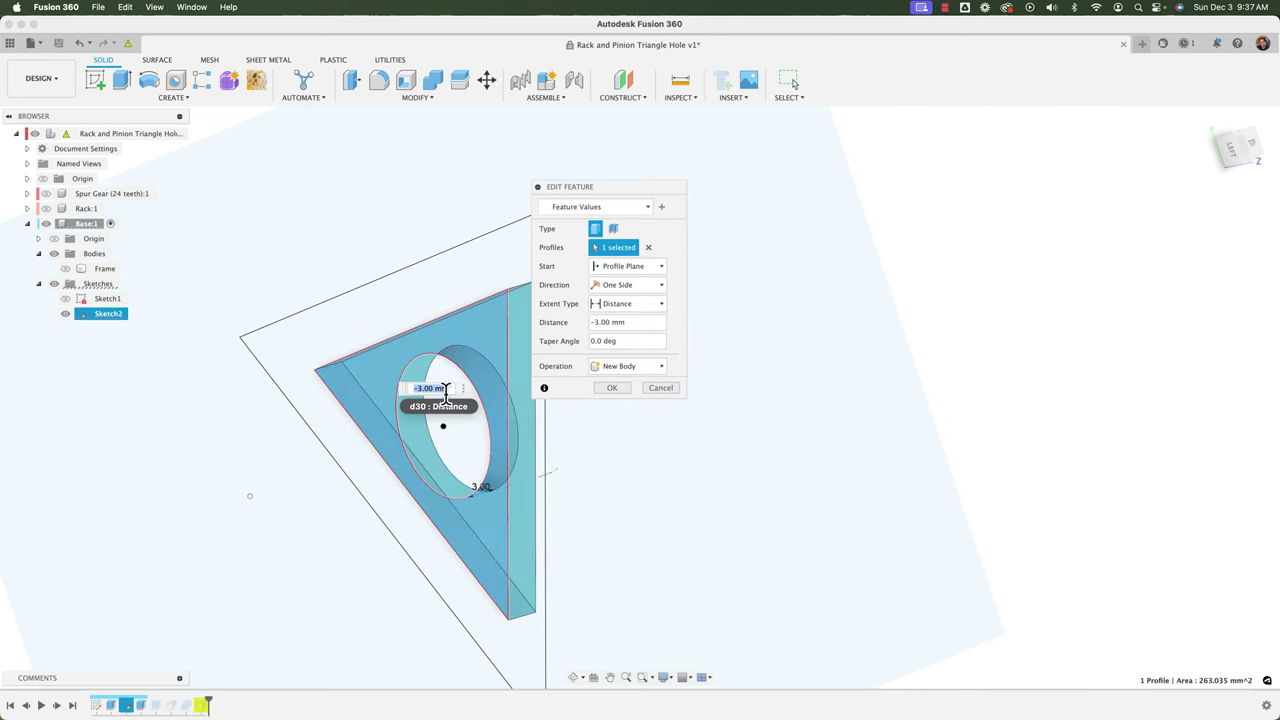
pyautogui.click(448, 383)
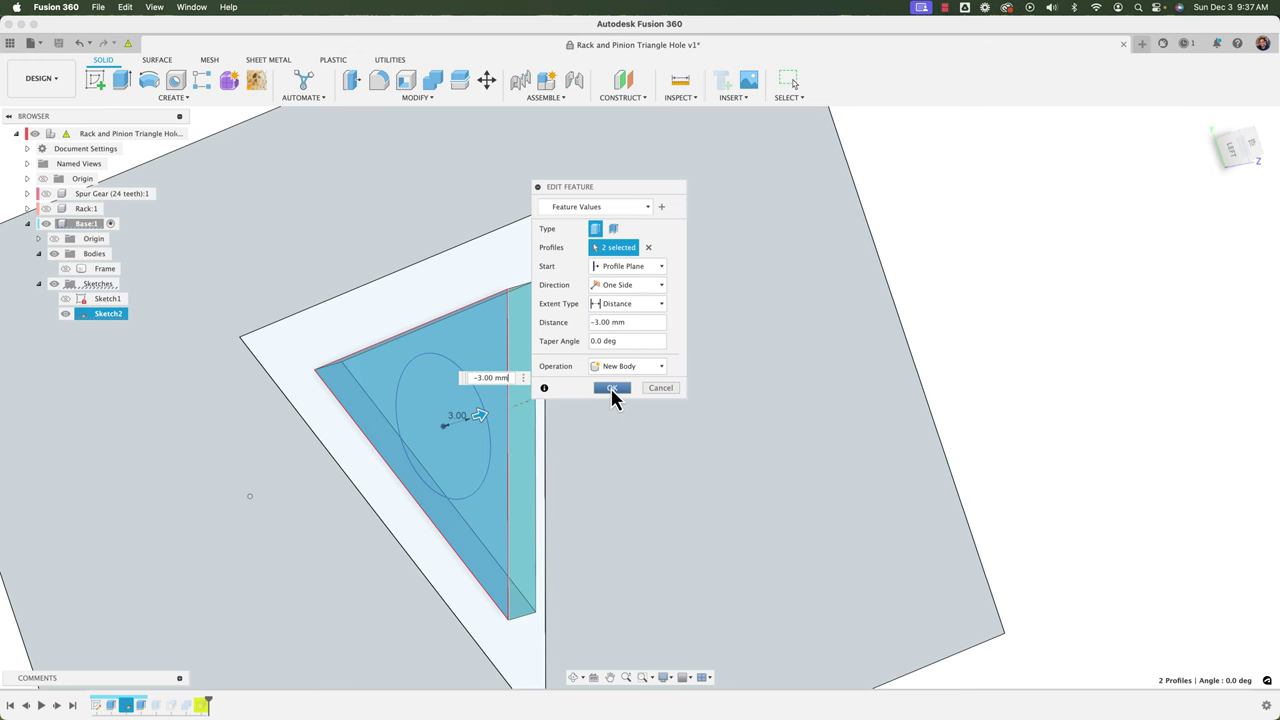
pyautogui.click(612, 388)
pyautogui.scroll(-5, 614, 405)
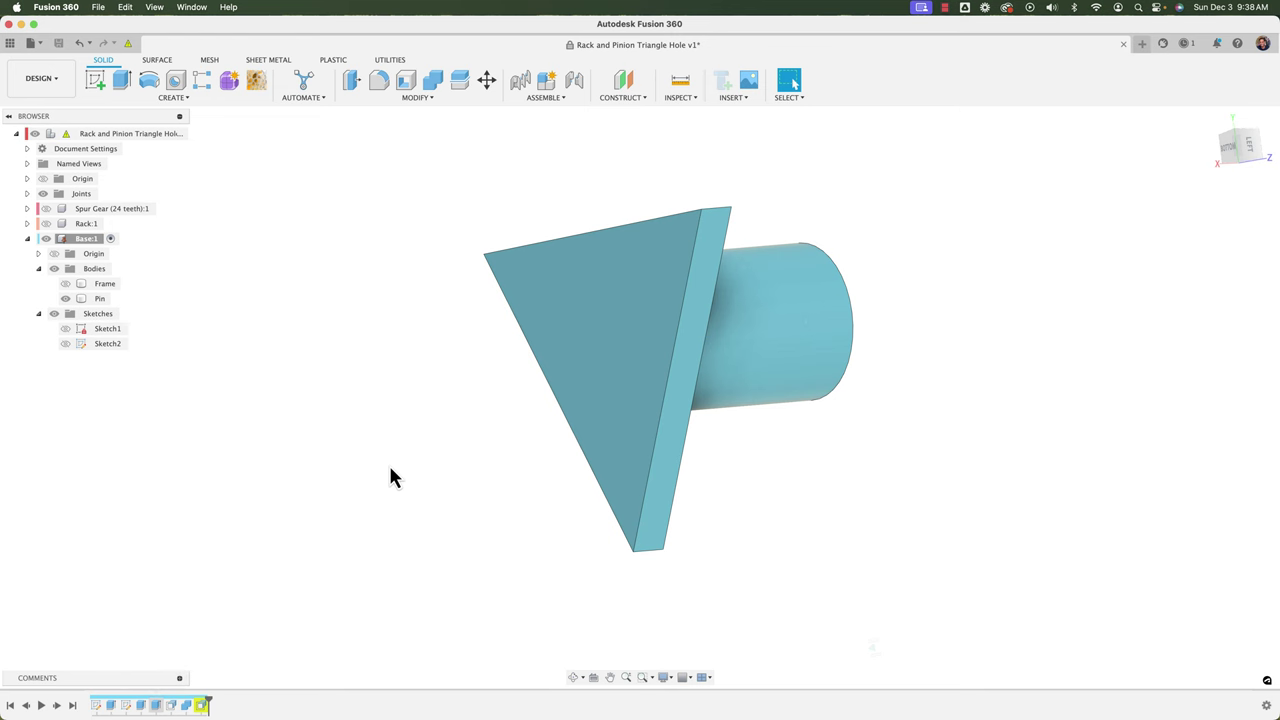
# - Review the Extrude2 settings, then show the Frame, hide the Pin, and inspect the triangular recess and round hole
pyautogui.doubleClick(126, 705)
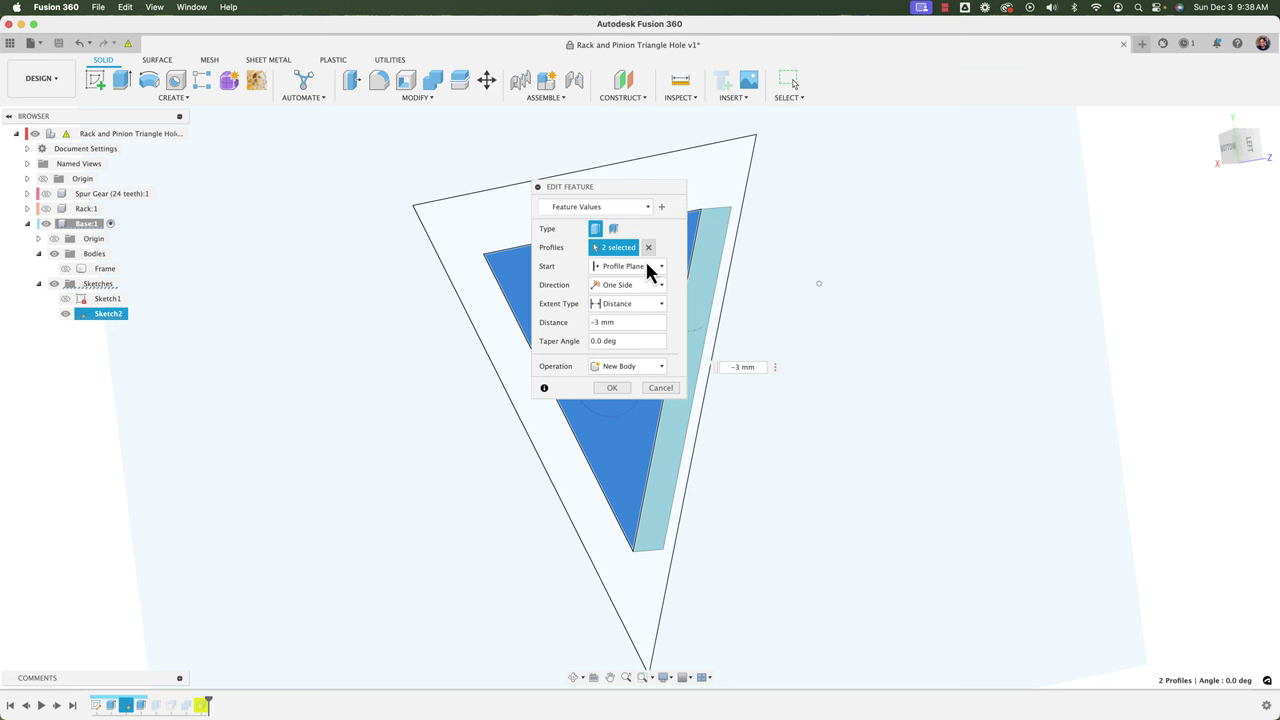
pyautogui.click(662, 388)
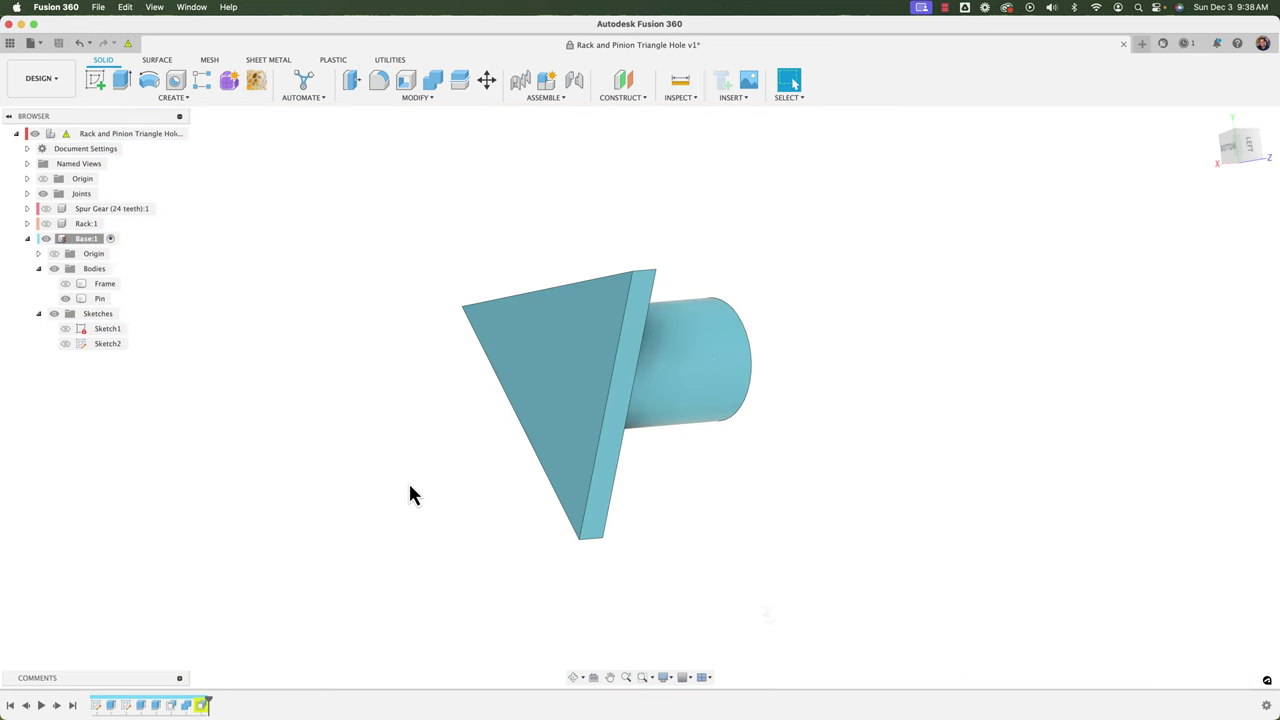
pyautogui.keyDown('shift'); pyautogui.moveTo(294, 383); pyautogui.dragTo(240, 405, button='middle'); pyautogui.keyUp('shift')
pyautogui.click(67, 284)
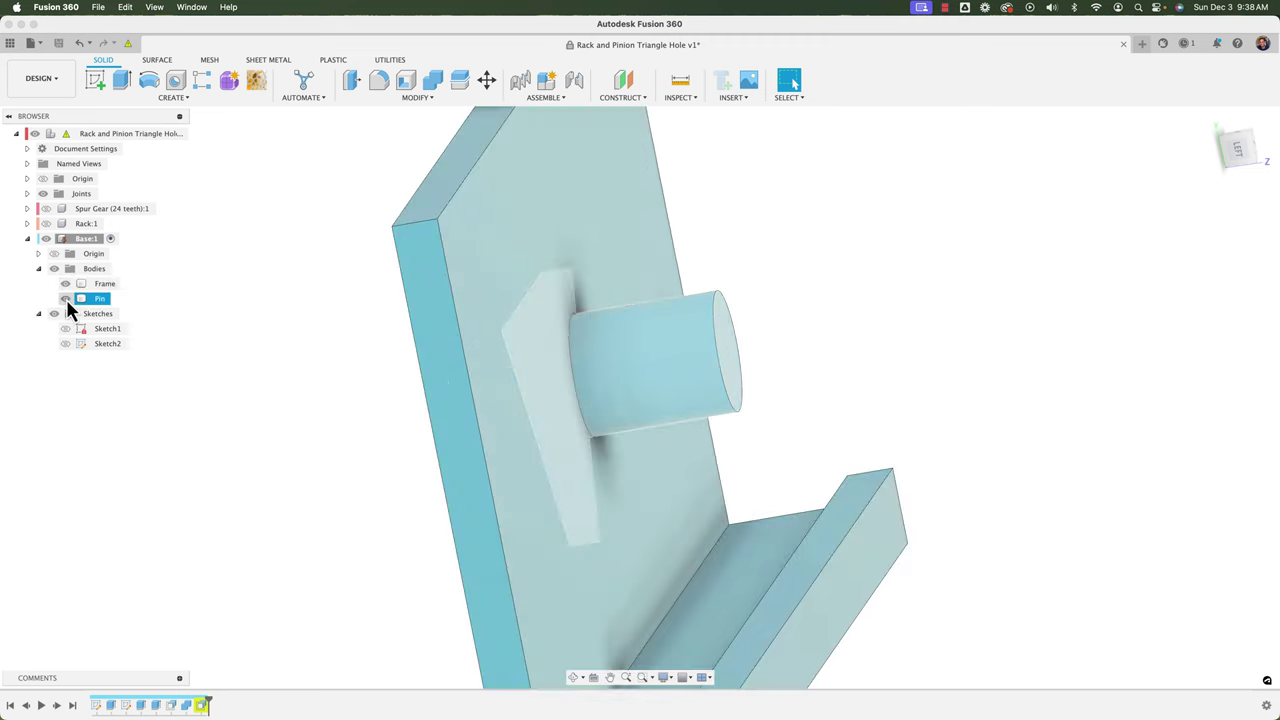
pyautogui.click(65, 298)
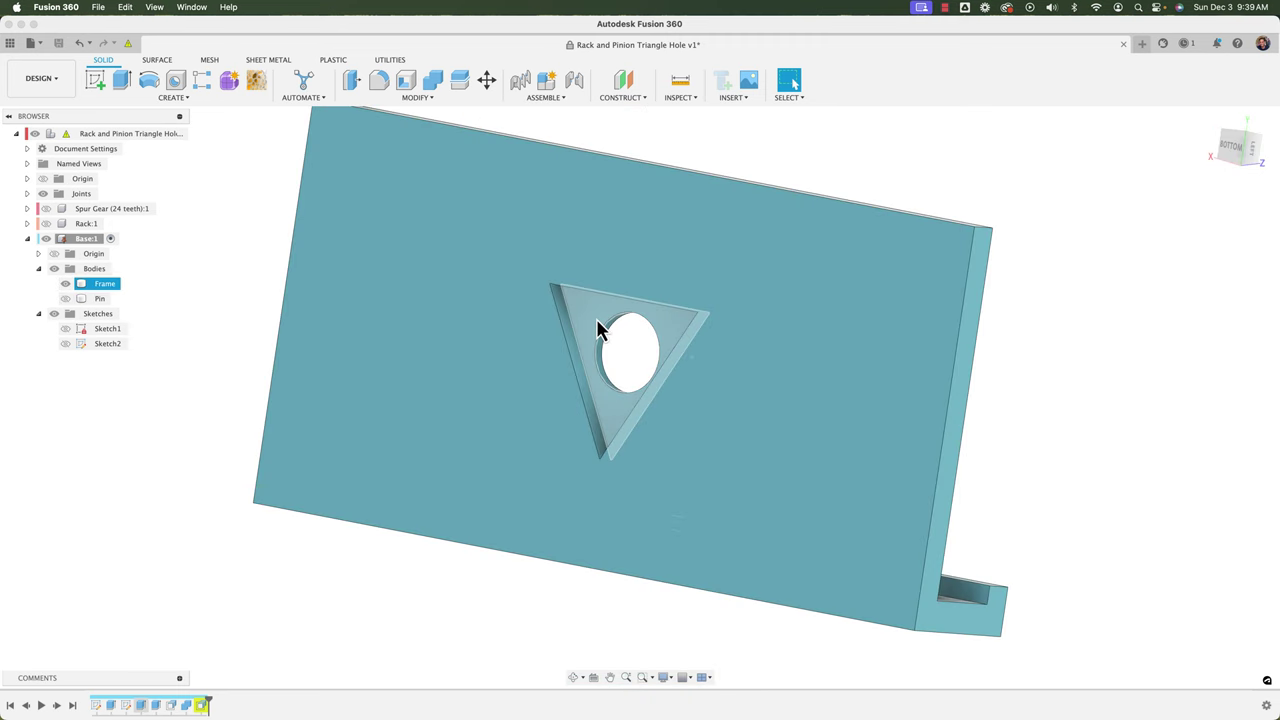
pyautogui.keyDown('shift'); pyautogui.moveTo(597, 319); pyautogui.dragTo(602, 310, button='middle'); pyautogui.keyUp('shift')
pyautogui.press('Escape')
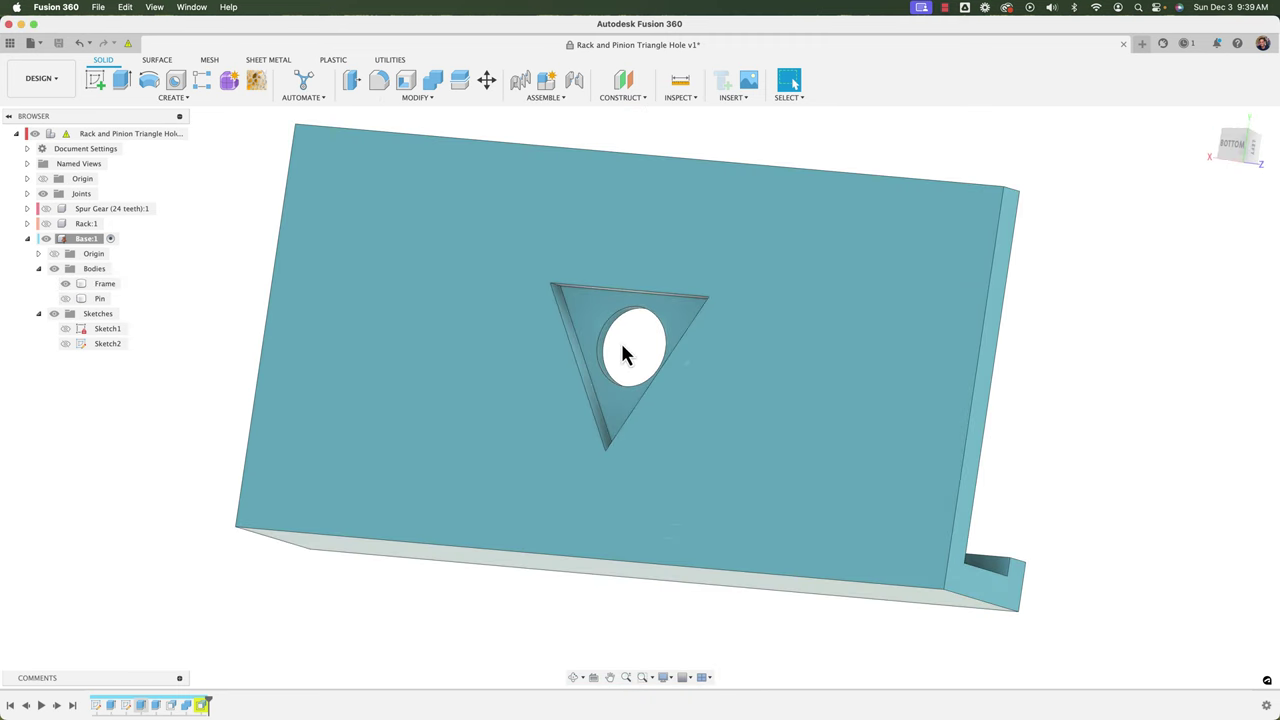
# - Change the extent type of Extrude2 to To Object, ending at the Frame's upright face on the rail side
pyautogui.doubleClick(141, 705)
pyautogui.keyDown('shift'); pyautogui.moveTo(808, 415); pyautogui.dragTo(663, 240, button='middle'); pyautogui.keyUp('shift')
pyautogui.moveTo(659, 198); pyautogui.dragTo(1052, 235)
pyautogui.hscroll(3, 570, 419)
pyautogui.keyDown('shift'); pyautogui.moveTo(885, 312); pyautogui.dragTo(1008, 332, button='middle'); pyautogui.keyUp('shift')
pyautogui.click(1011, 341)
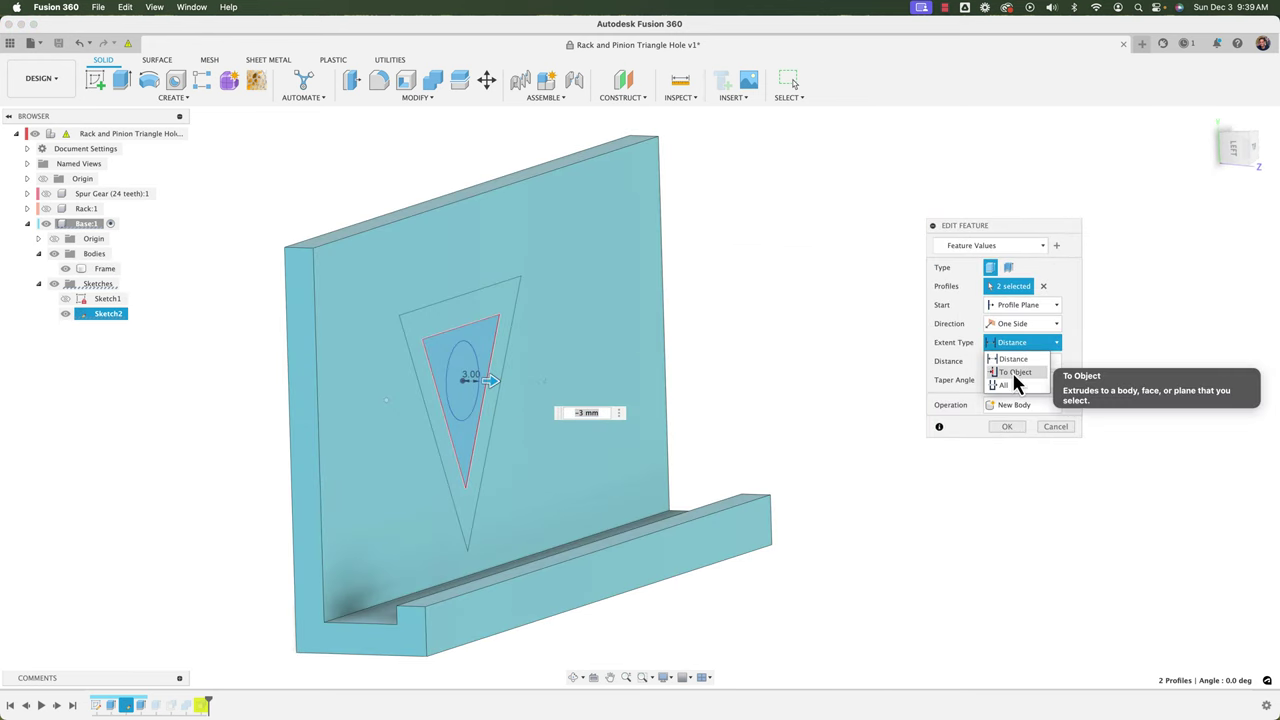
pyautogui.click(1015, 373)
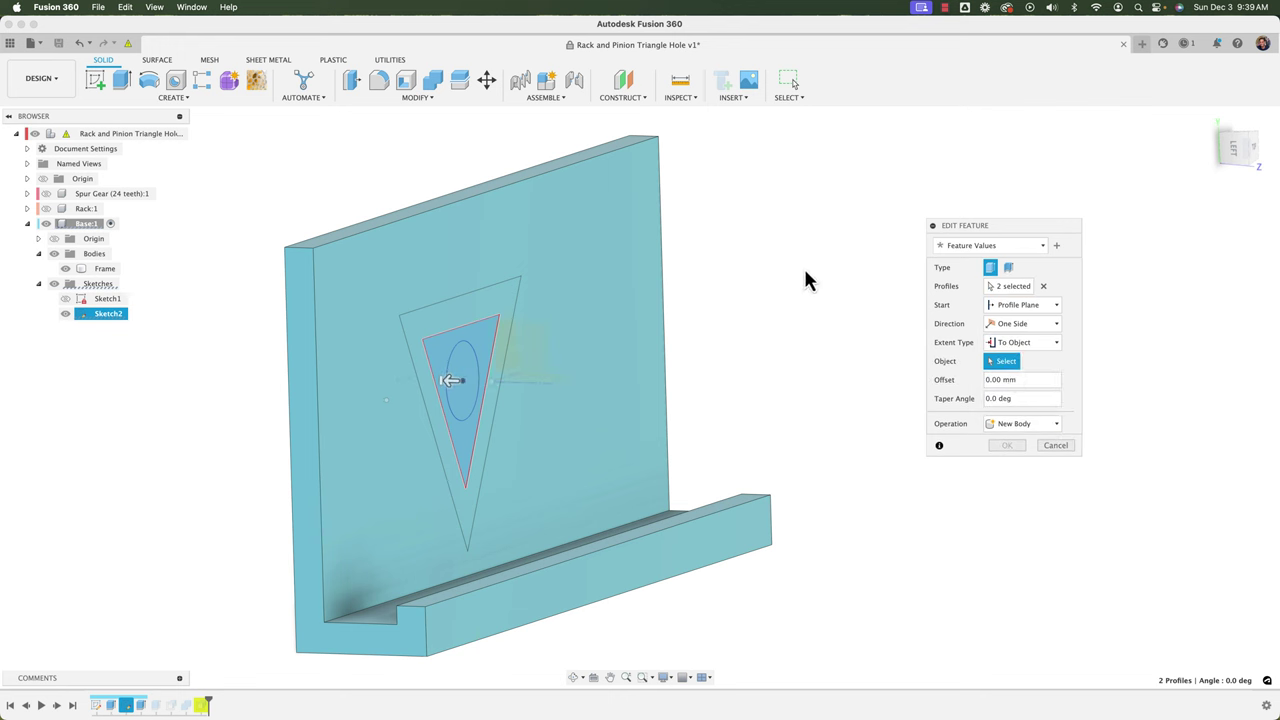
pyautogui.click(614, 213)
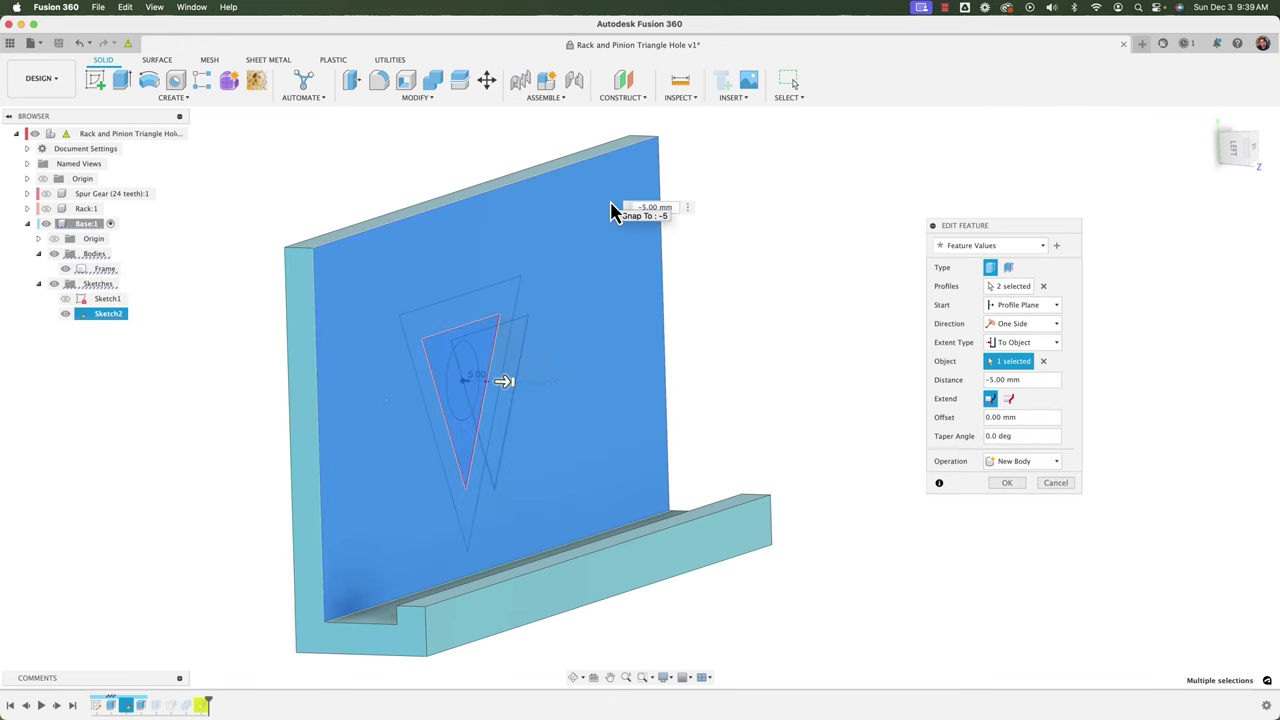
pyautogui.click(1008, 483)
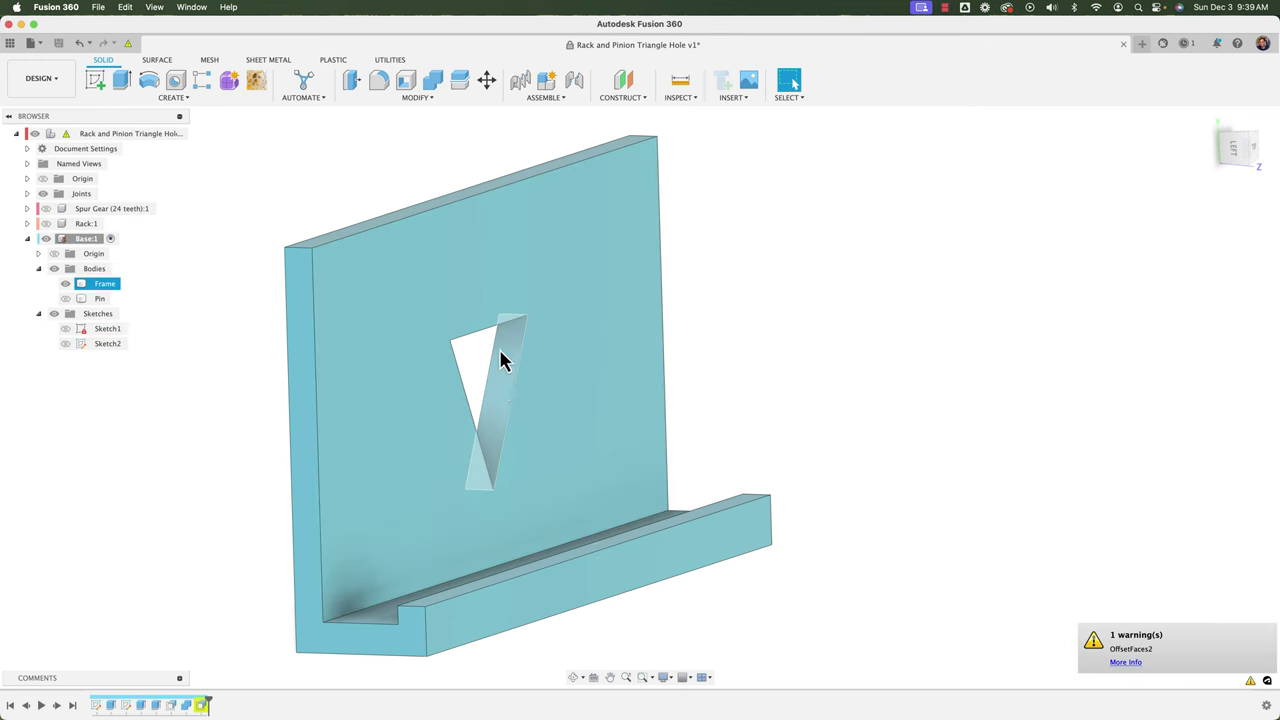
pyautogui.keyDown('shift'); pyautogui.moveTo(503, 361); pyautogui.dragTo(470, 415, button='middle'); pyautogui.keyUp('shift')
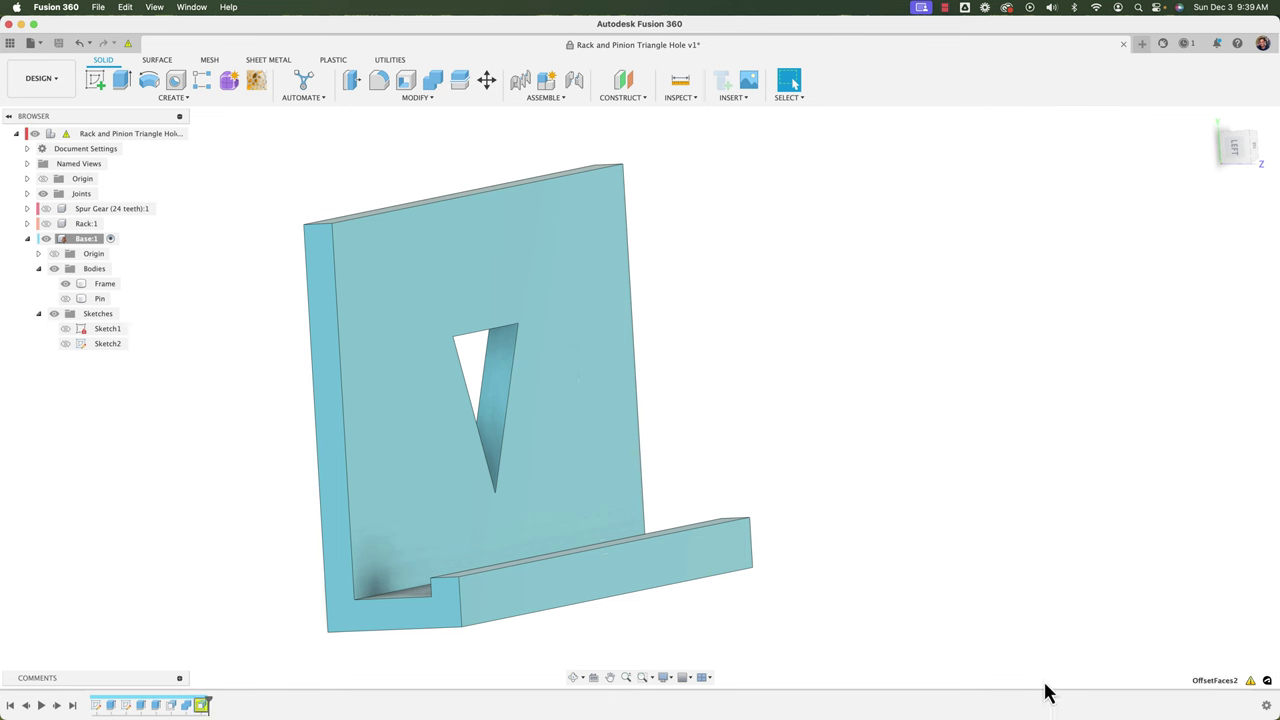
pyautogui.click(585, 518)
pyautogui.press('Escape')
# - Hide the Frame body and show the Pin together with Sketch2's two triangles
pyautogui.keyDown('shift'); pyautogui.moveTo(220, 614); pyautogui.dragTo(35, 300, button='middle'); pyautogui.keyUp('shift')
pyautogui.click(65, 284)
pyautogui.click(65, 298)
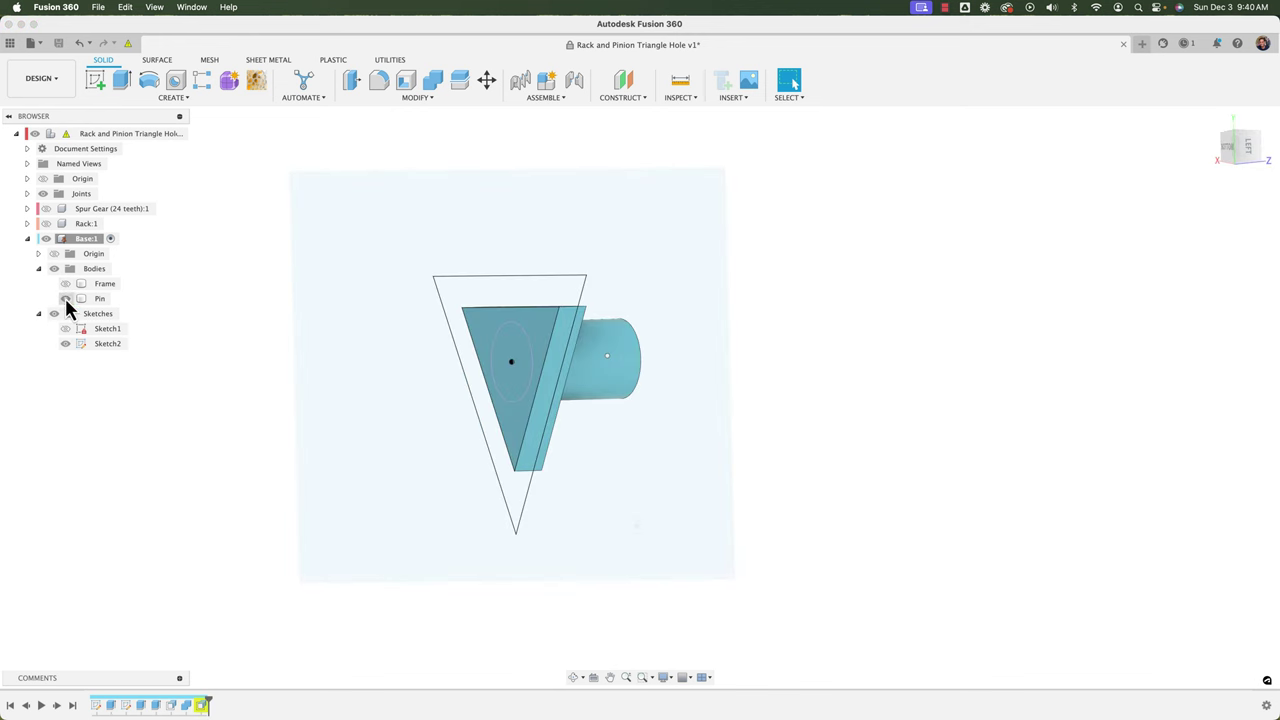
pyautogui.moveTo(277, 391)
pyautogui.keyDown('shift'); pyautogui.mouseDown(button='middle')
pyautogui.moveTo(253, 403)
pyautogui.moveTo(517, 317)
pyautogui.mouseUp(button='middle'); pyautogui.keyUp('shift')
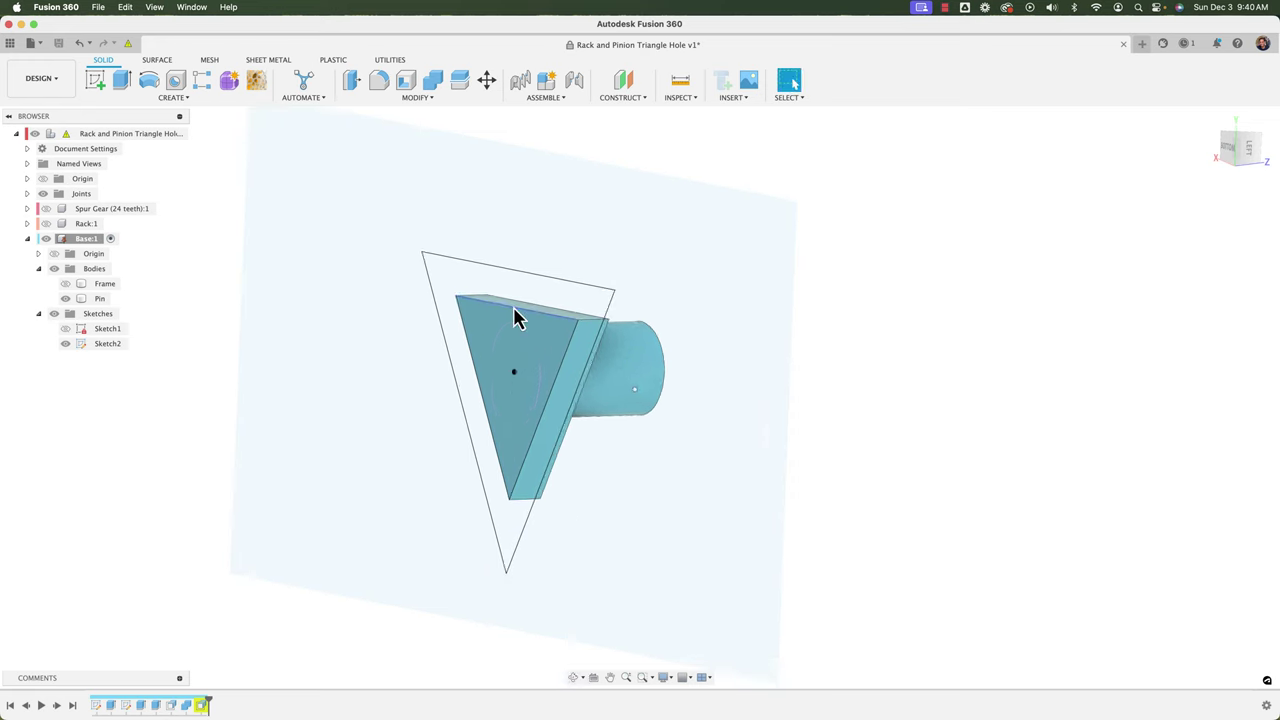
pyautogui.scroll(-3, 519, 312)
# - Extrude the border profile between the inner and outer triangles by -3 mm, joining it to the Pin
pyautogui.click(422, 283)
pyautogui.keyDown('shift'); pyautogui.moveTo(766, 457); pyautogui.dragTo(812, 373, button='middle'); pyautogui.keyUp('shift')
pyautogui.press('e')
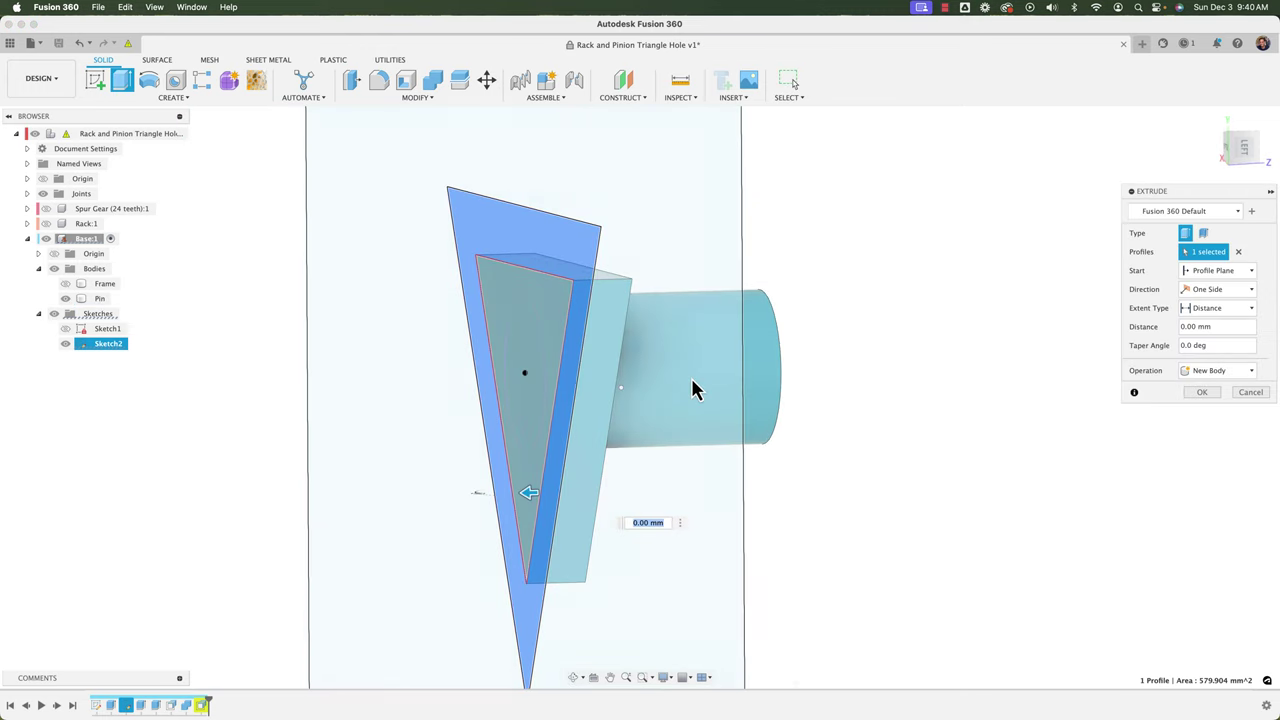
pyautogui.moveTo(528, 498); pyautogui.dragTo(549, 503)
pyautogui.write('-')
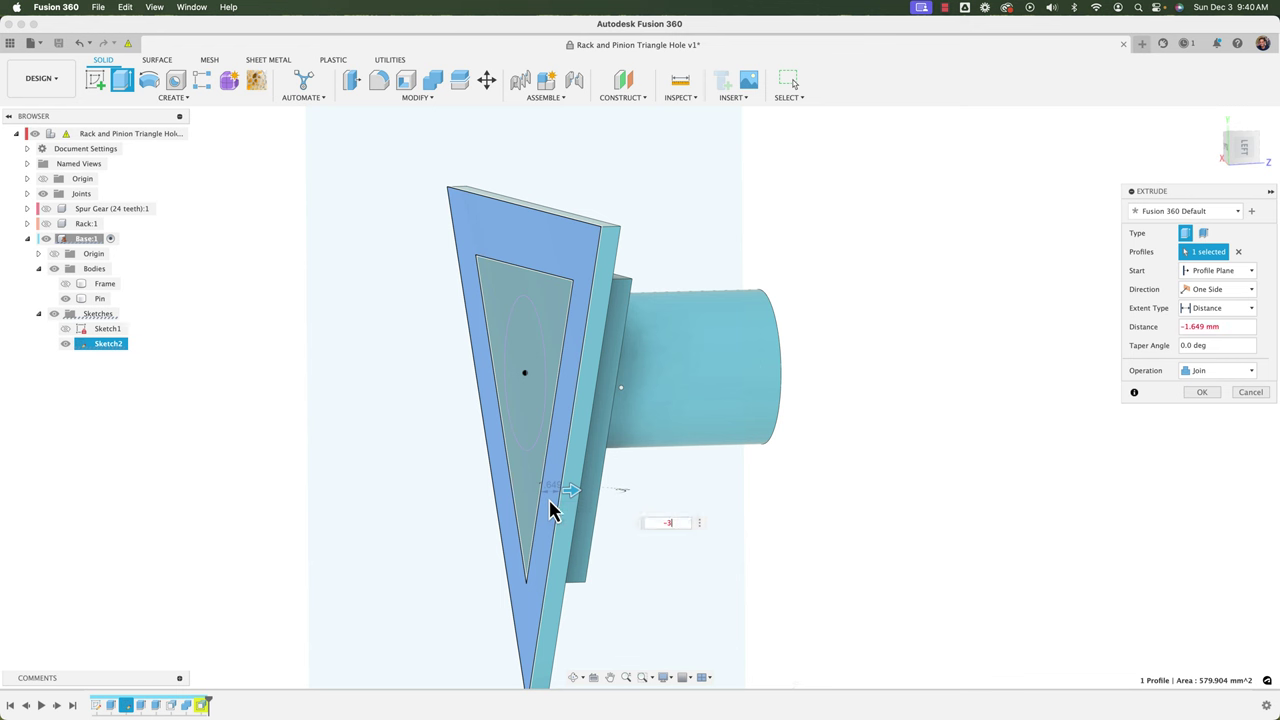
pyautogui.write('3')
pyautogui.press('Return')
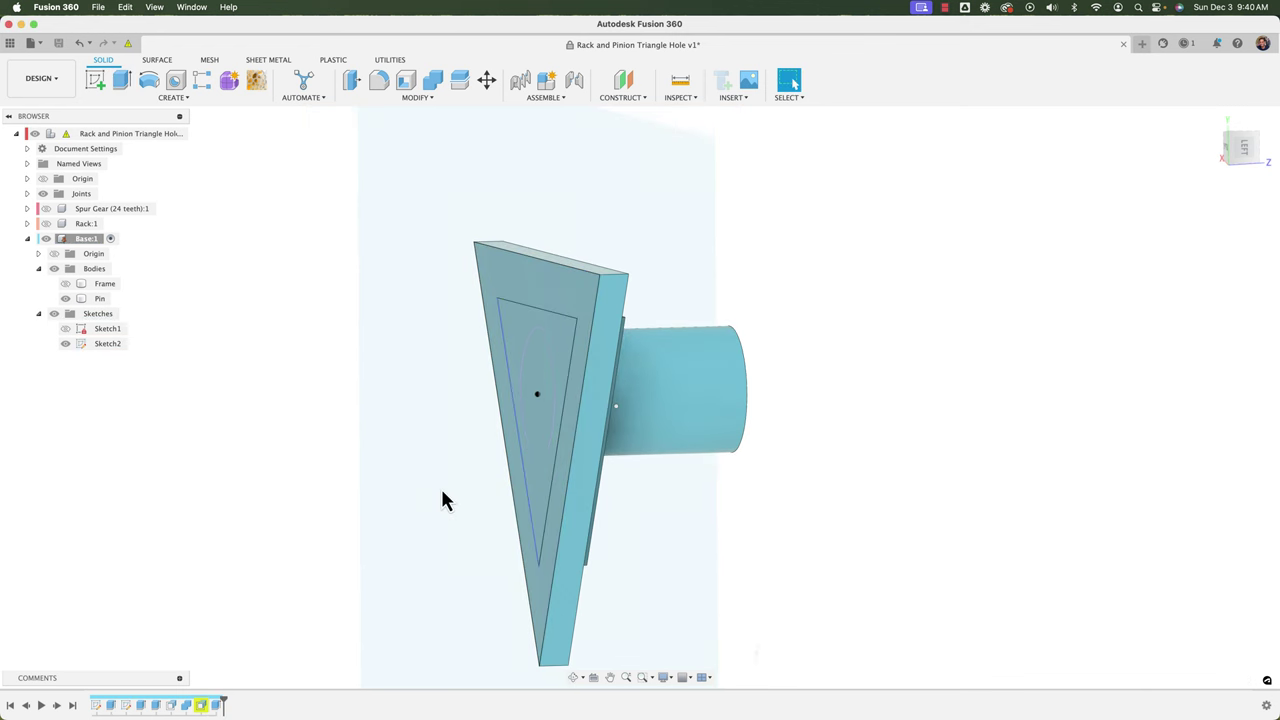
# - Hide Sketch2 and inspect the Pin's stepped triangular flange from the shaft side
pyautogui.click(65, 343)
pyautogui.keyDown('shift'); pyautogui.moveTo(324, 457); pyautogui.dragTo(286, 460, button='middle'); pyautogui.keyUp('shift')
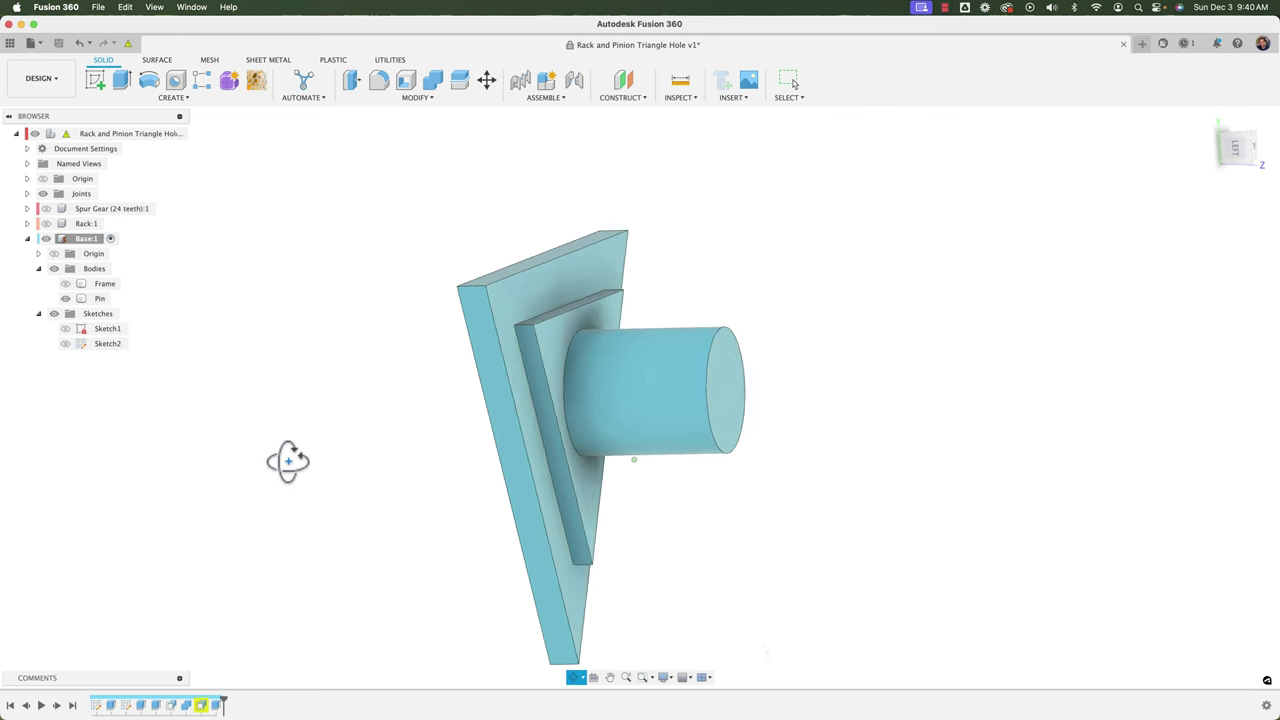
pyautogui.click(497, 311)
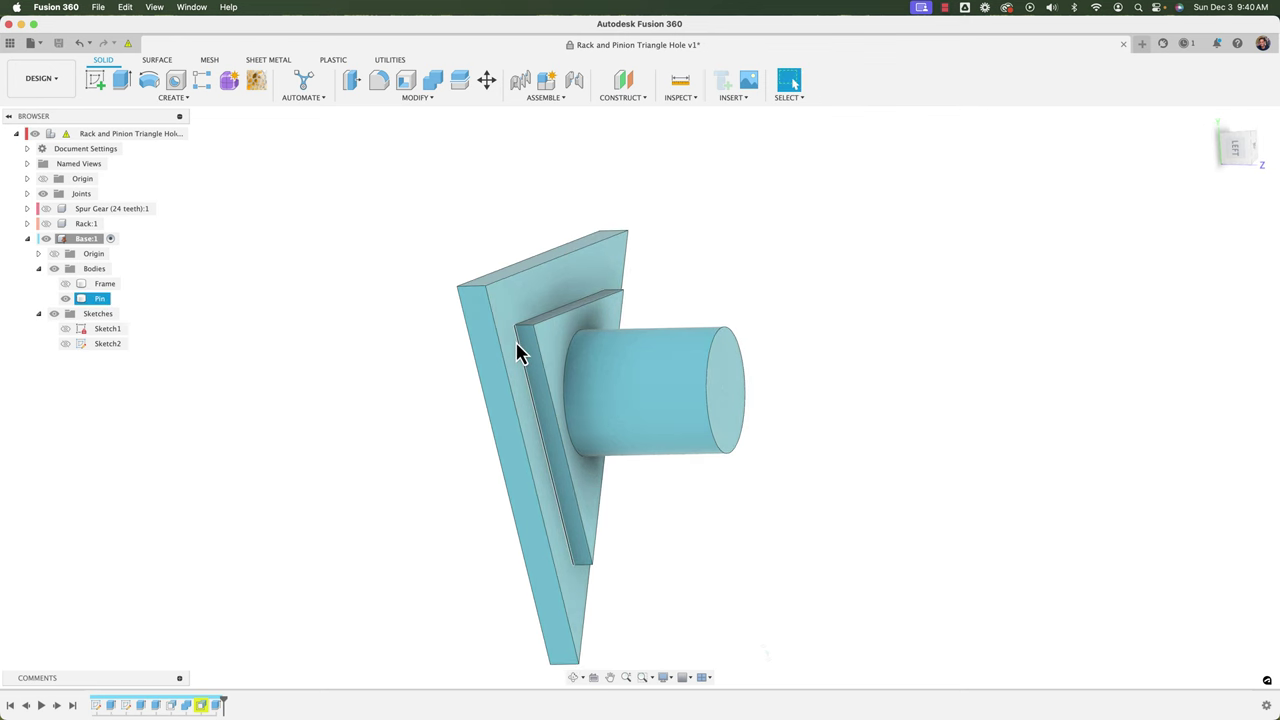
pyautogui.click(220, 416)
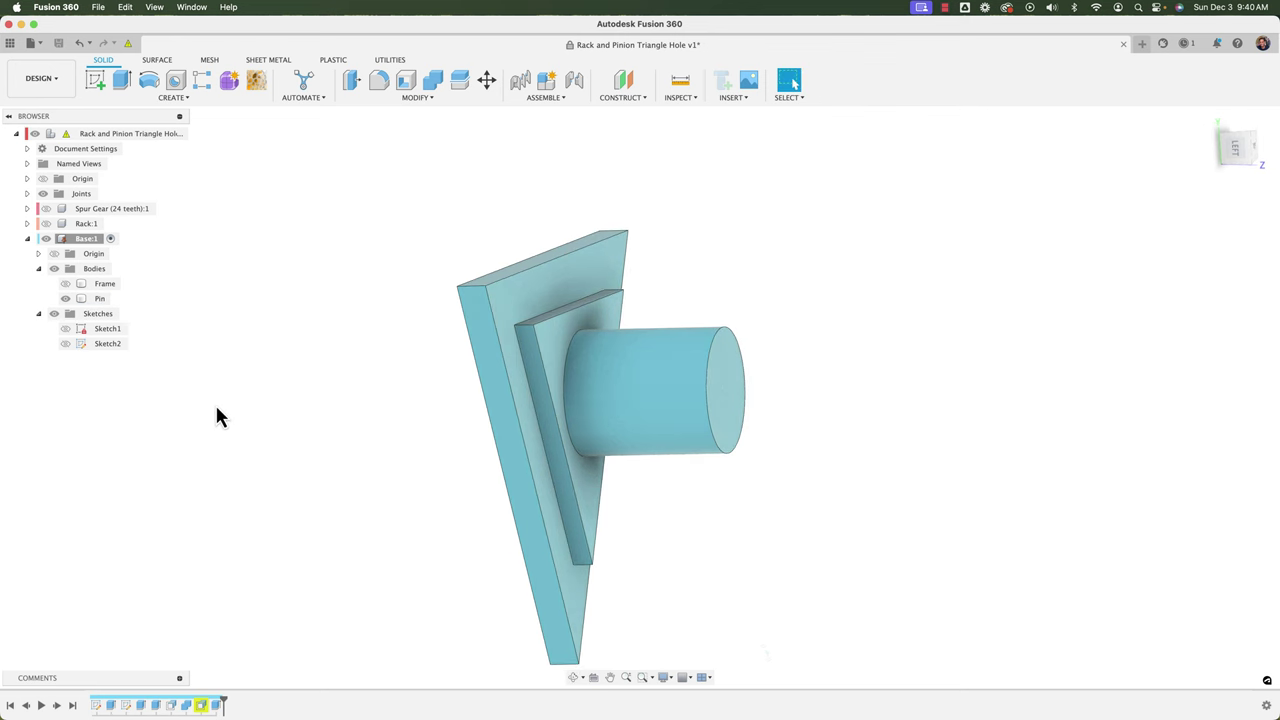
# - Hide the Pin, show the Frame, and inspect the triangular cutout from both sides
pyautogui.click(65, 298)
pyautogui.keyDown('shift'); pyautogui.moveTo(157, 414); pyautogui.dragTo(255, 425, button='middle'); pyautogui.keyUp('shift')
pyautogui.keyDown('shift'); pyautogui.moveTo(424, 327); pyautogui.dragTo(424, 345, button='middle'); pyautogui.keyUp('shift')
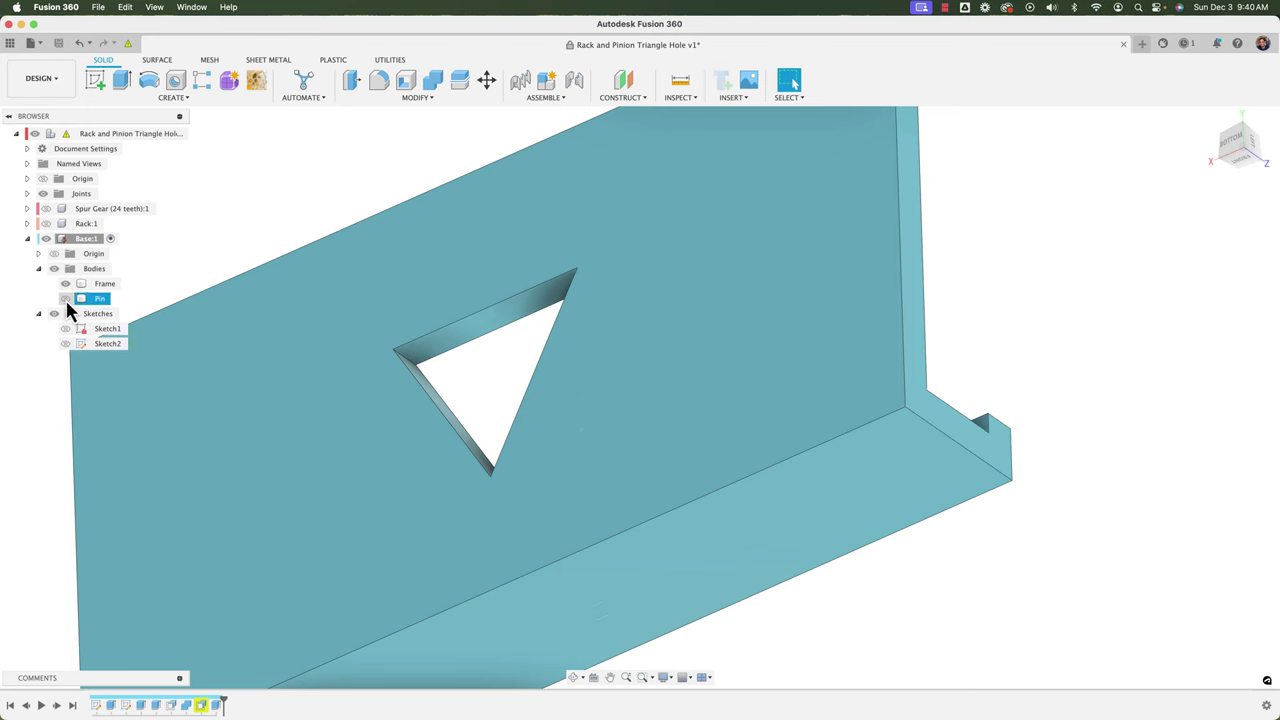
pyautogui.click(65, 298)
pyautogui.click(65, 284)
pyautogui.keyDown('shift'); pyautogui.moveTo(65, 284); pyautogui.dragTo(143, 340, button='middle'); pyautogui.keyUp('shift')
pyautogui.click(66, 284)
pyautogui.click(65, 298)
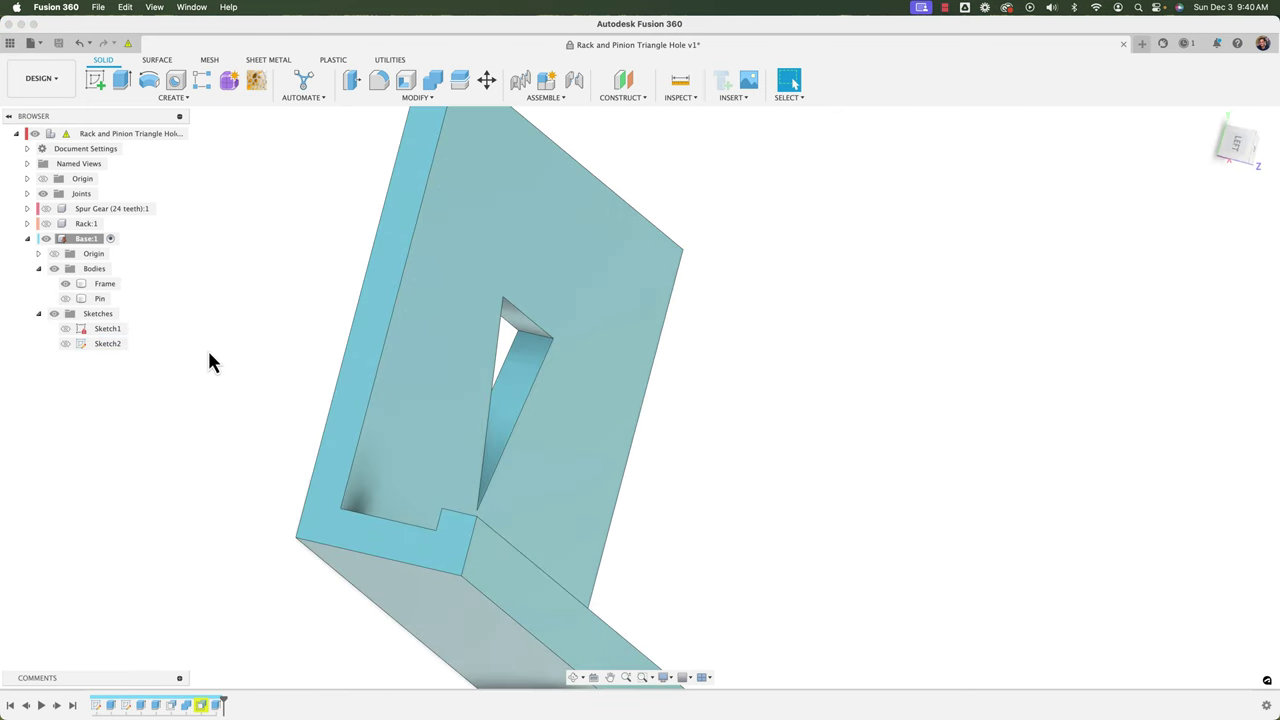
pyautogui.keyDown('shift'); pyautogui.moveTo(252, 370); pyautogui.dragTo(291, 391, button='middle'); pyautogui.keyUp('shift')
pyautogui.click(195, 540)
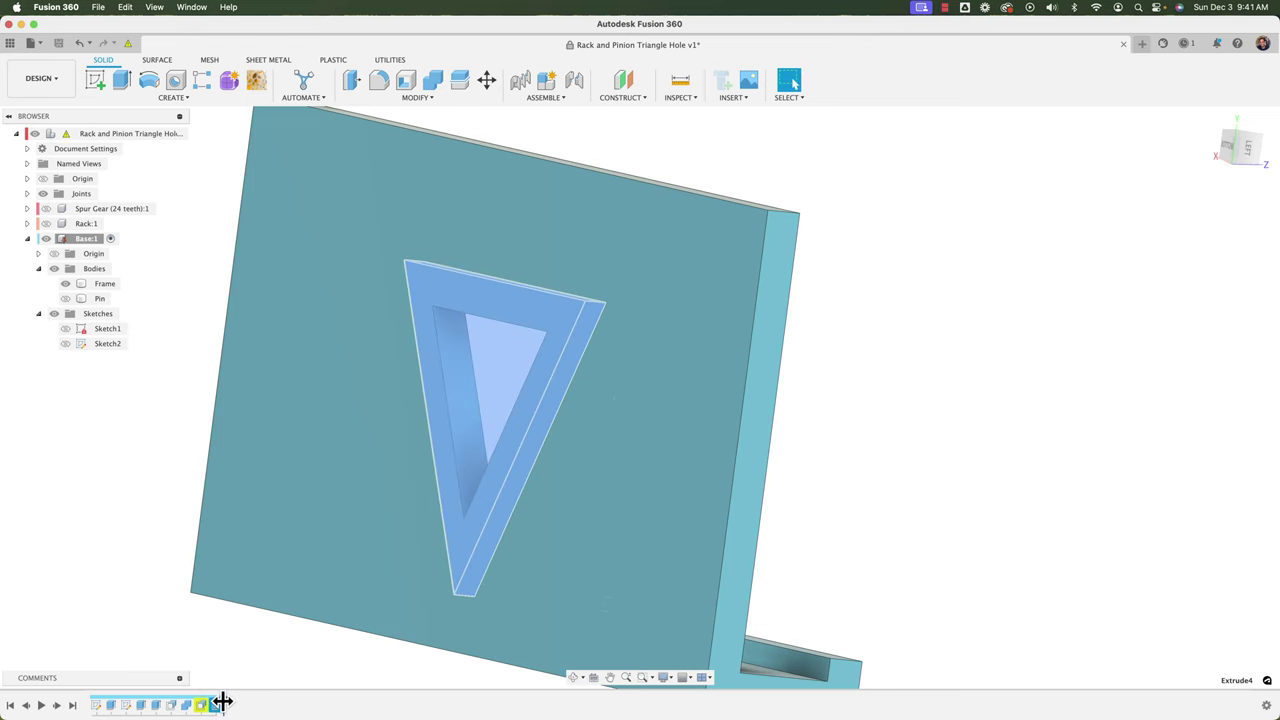
# - Select Extrude4 and Combine1 in the design history to examine which geometry each feature affects and their order
pyautogui.click(218, 706)
pyautogui.click(187, 706)
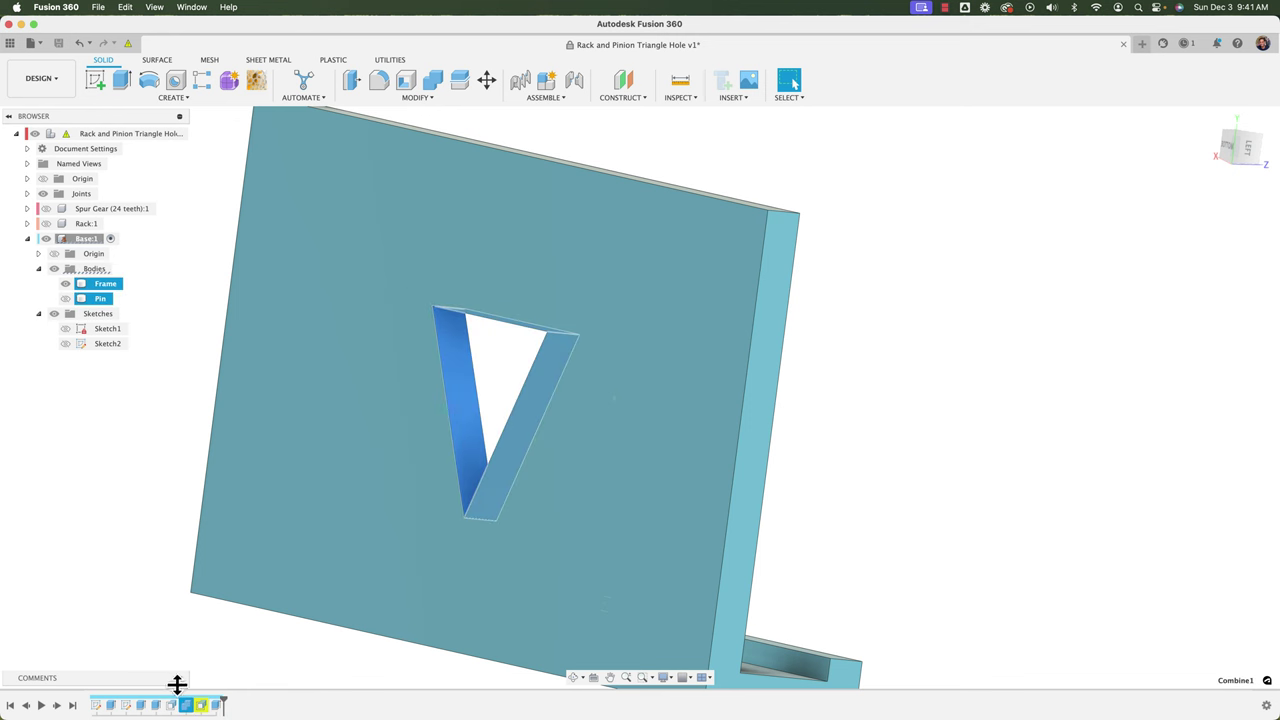
pyautogui.press('Escape')
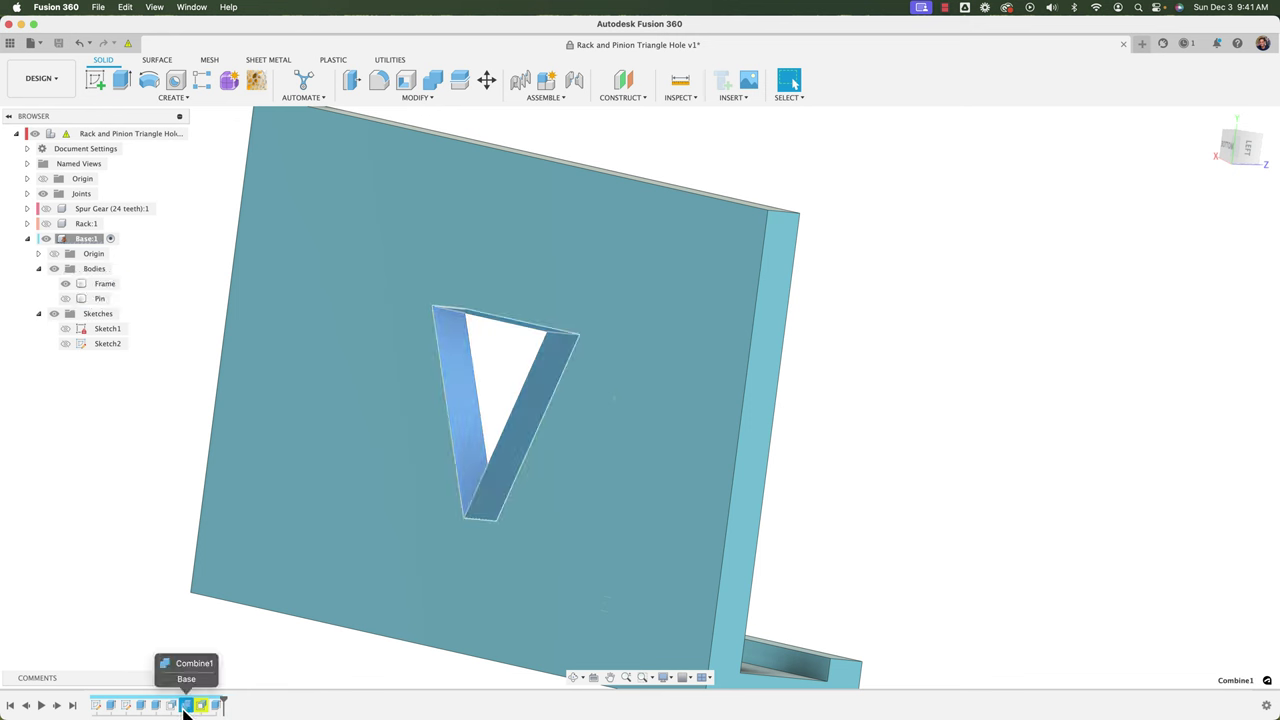
pyautogui.click(417, 337)
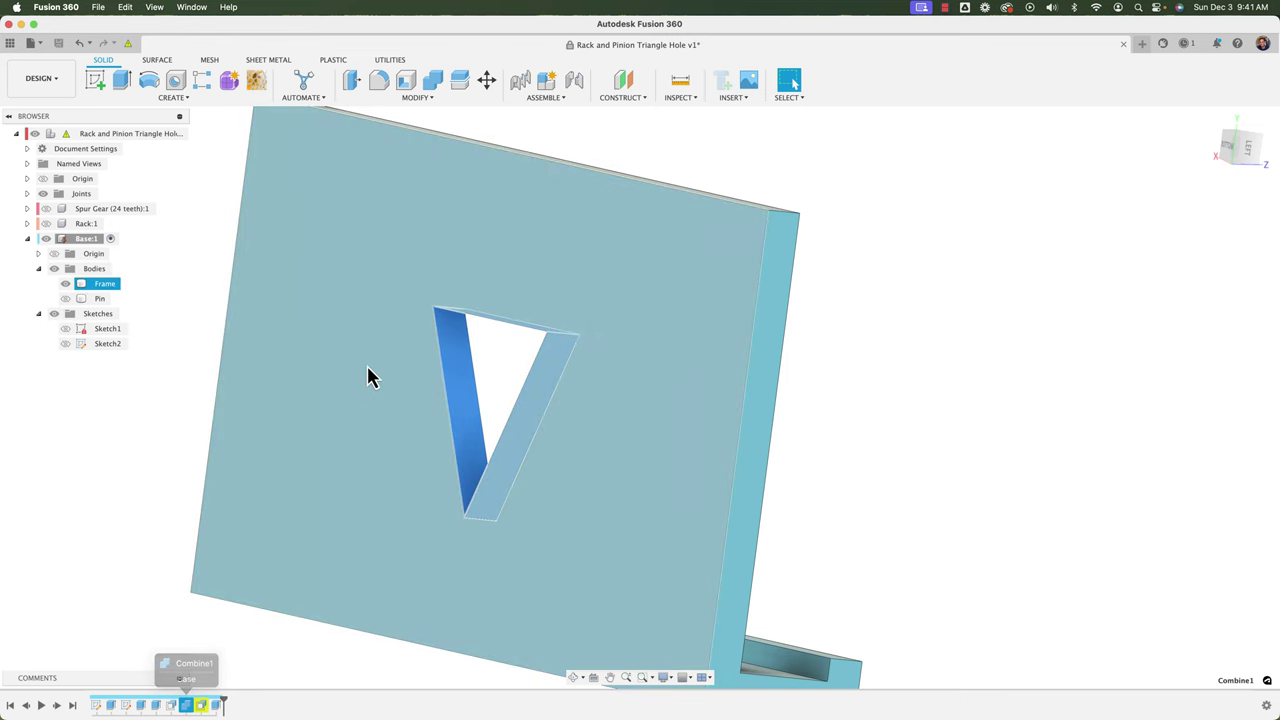
pyautogui.click(136, 432)
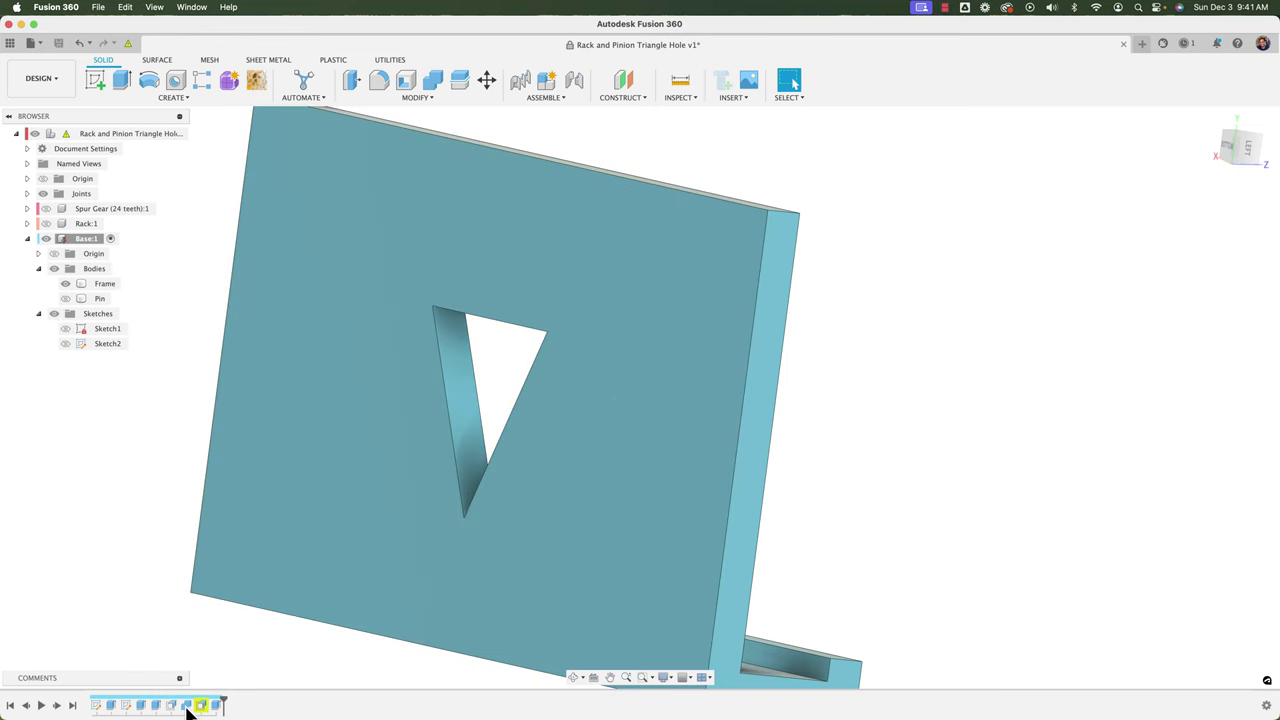
# - Review Combine1's target body, tool body and cut operation, cancel without changes, and inspect the Frame's cutout again
pyautogui.doubleClick(188, 708)
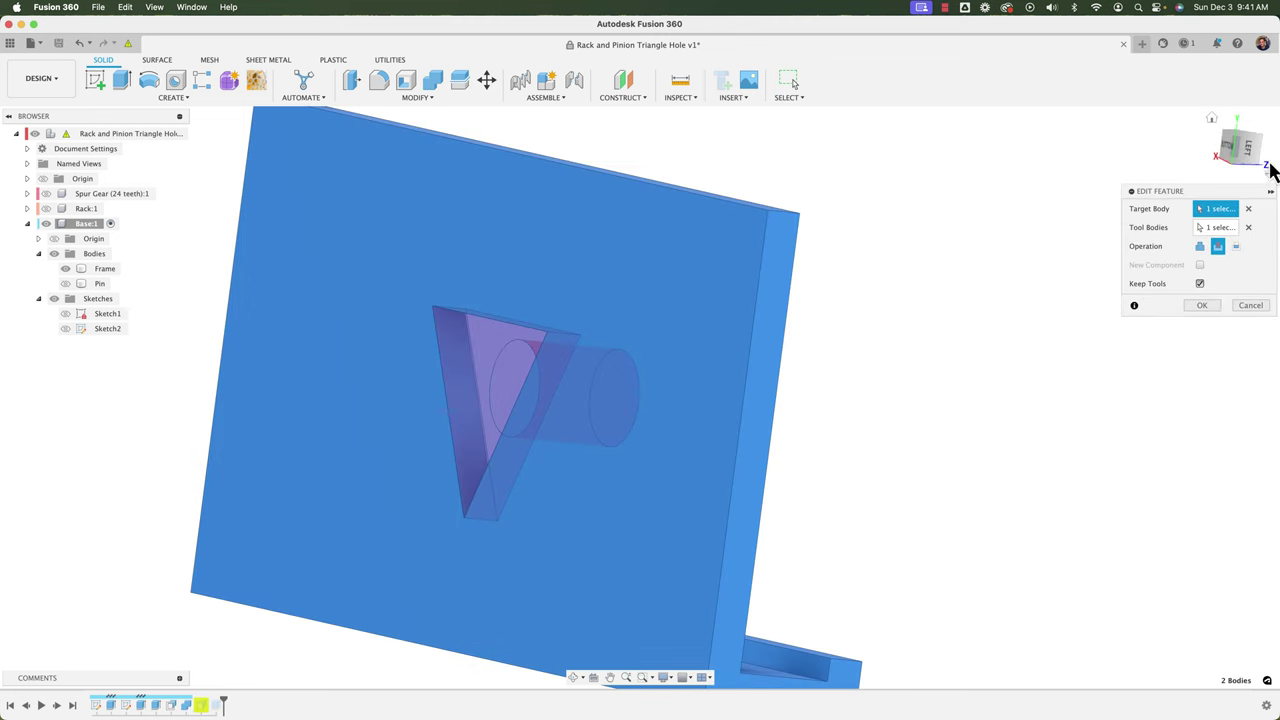
pyautogui.moveTo(1186, 192); pyautogui.dragTo(1002, 181)
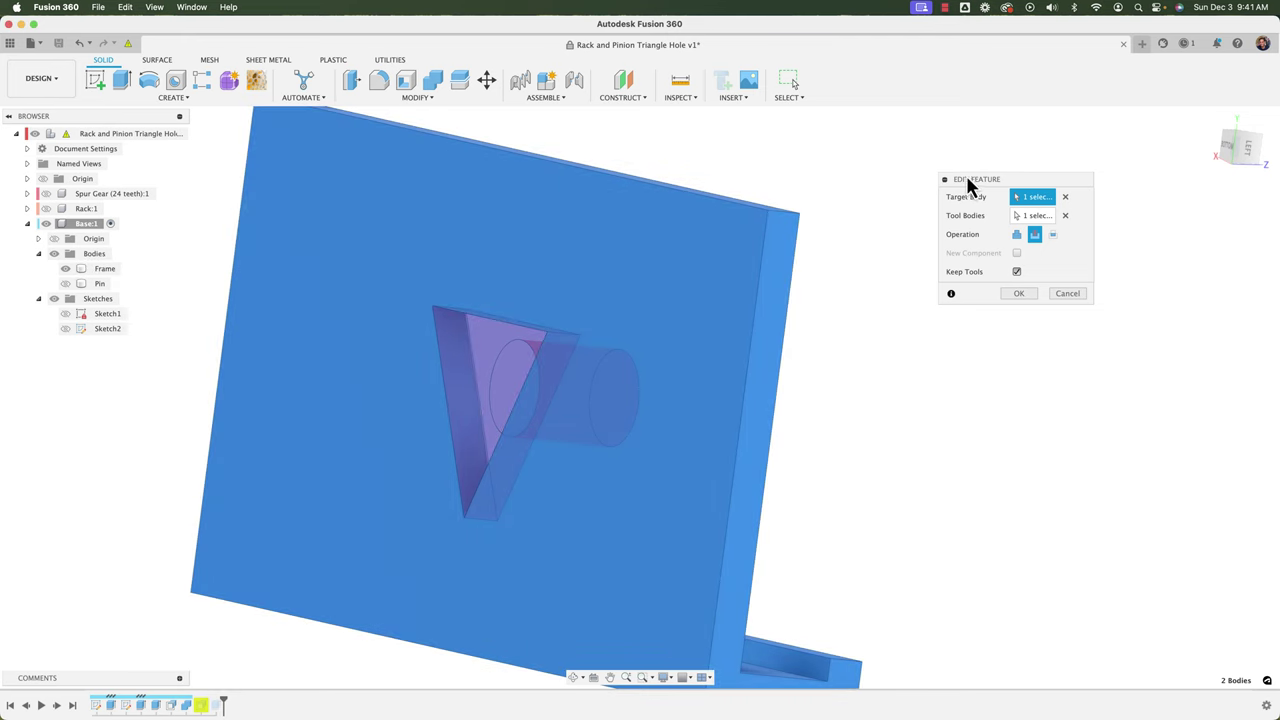
pyautogui.moveTo(974, 177); pyautogui.dragTo(907, 171)
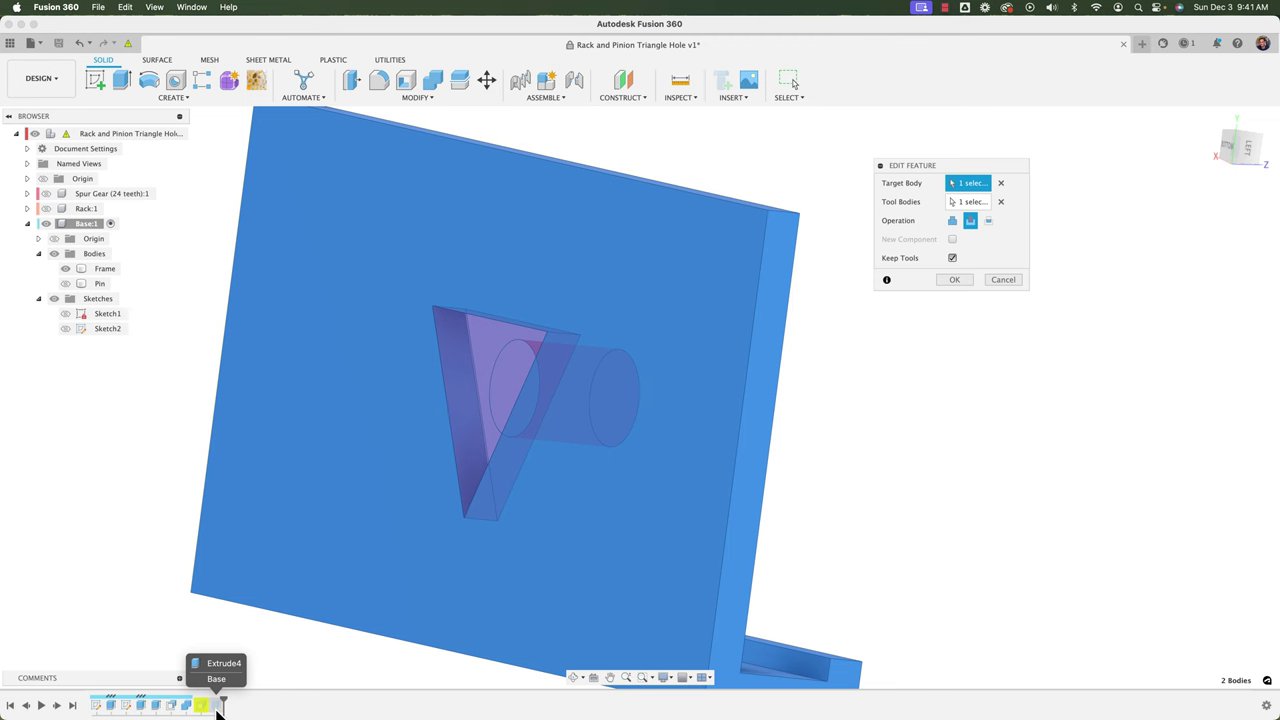
pyautogui.click(1003, 280)
pyautogui.scroll(-3, 940, 425)
pyautogui.keyDown('shift'); pyautogui.moveTo(946, 446); pyautogui.dragTo(865, 420, button='middle'); pyautogui.keyUp('shift')
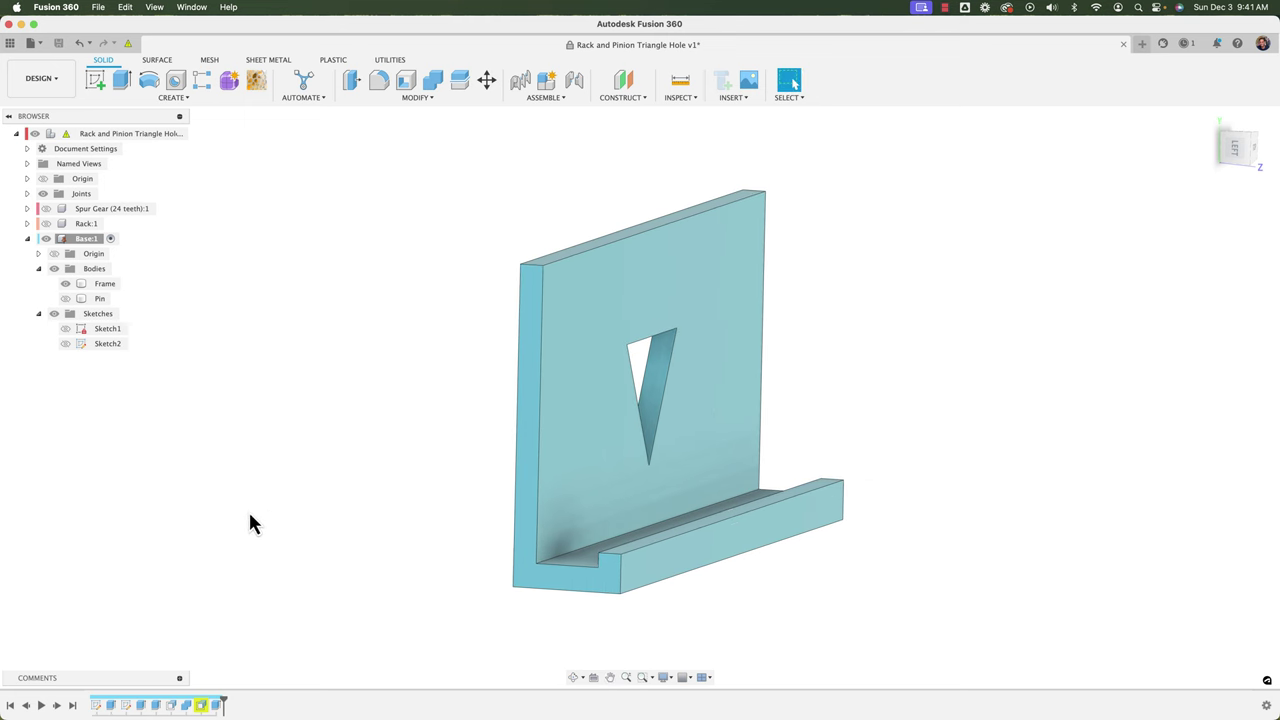
pyautogui.keyDown('shift'); pyautogui.moveTo(217, 686); pyautogui.dragTo(260, 537, button='middle'); pyautogui.keyUp('shift')
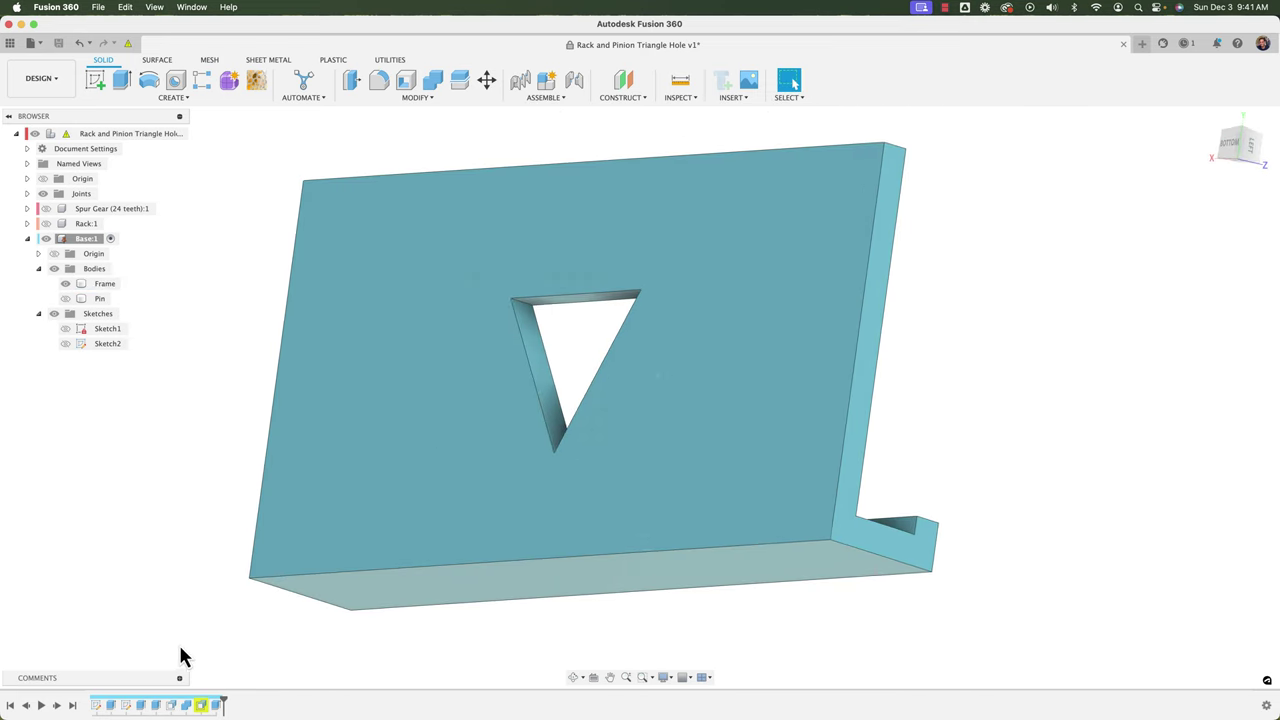
# - Move Extrude4 ahead of Combine1 in the design history so the cut in the Frame includes the larger triangular flange
pyautogui.scroll(3, 200, 656)
pyautogui.moveTo(210, 657); pyautogui.dragTo(141, 690, button='middle')
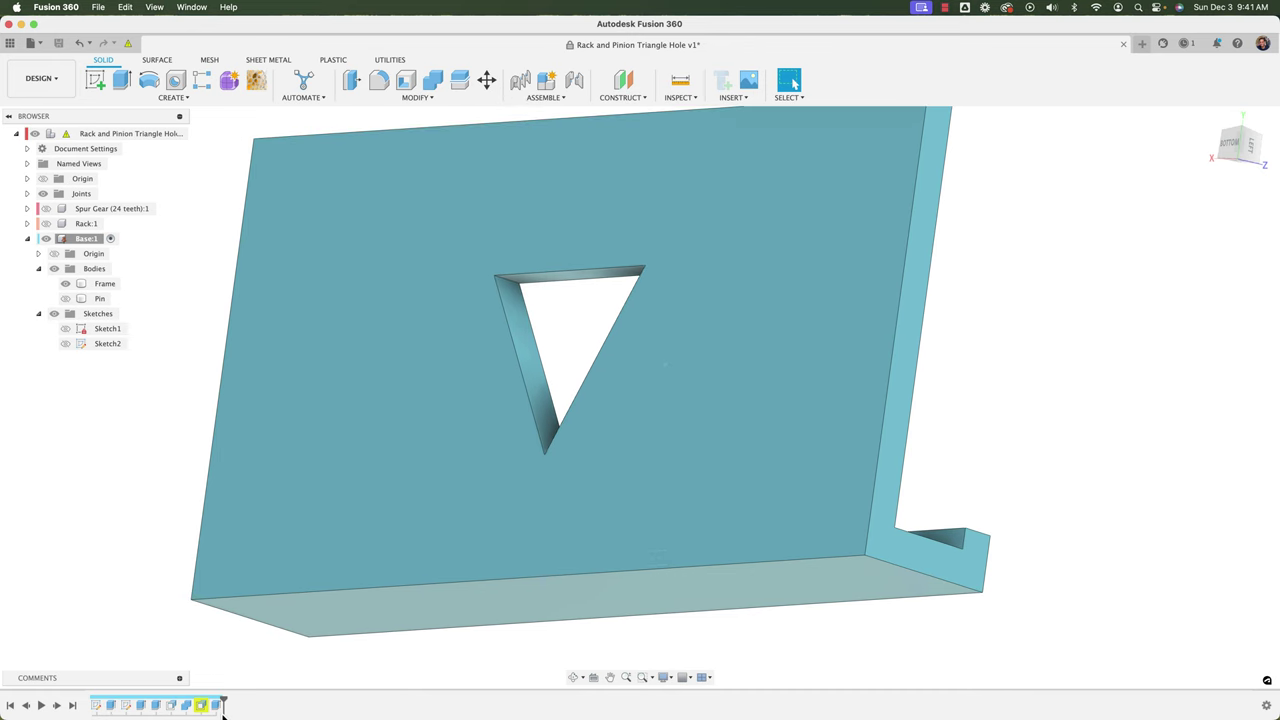
pyautogui.click(220, 705)
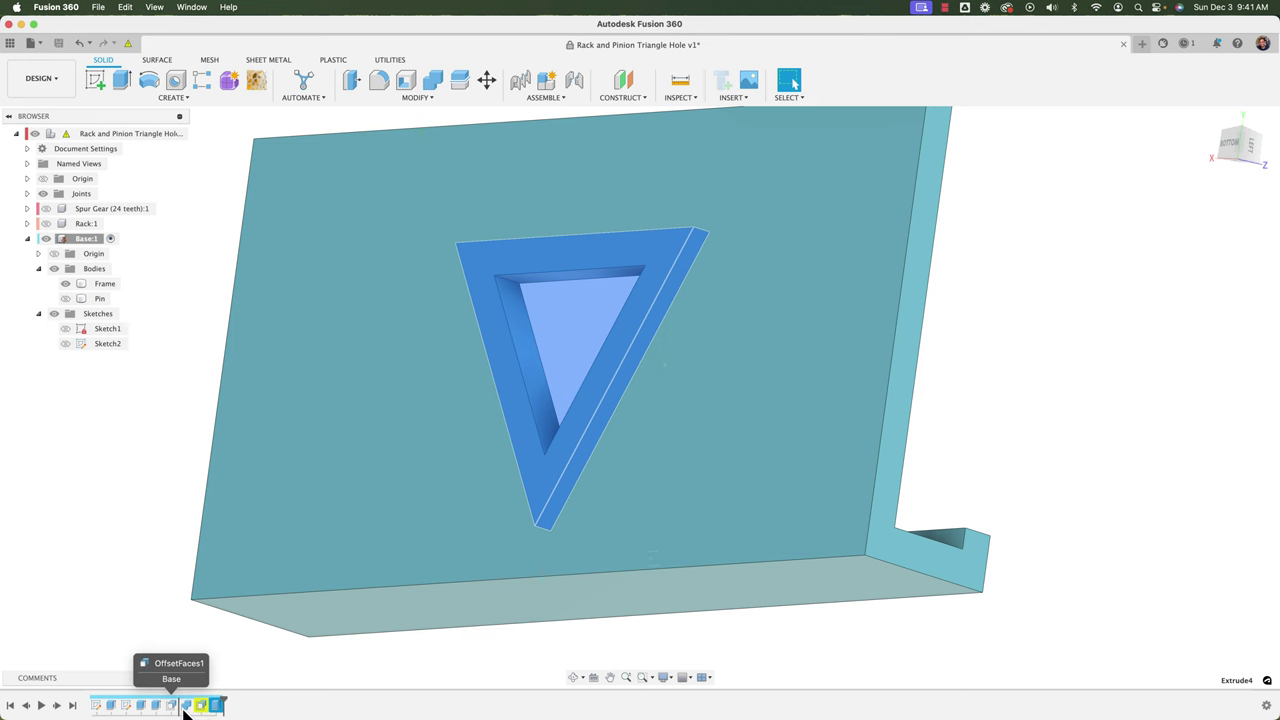
pyautogui.moveTo(183, 710); pyautogui.dragTo(184, 710)
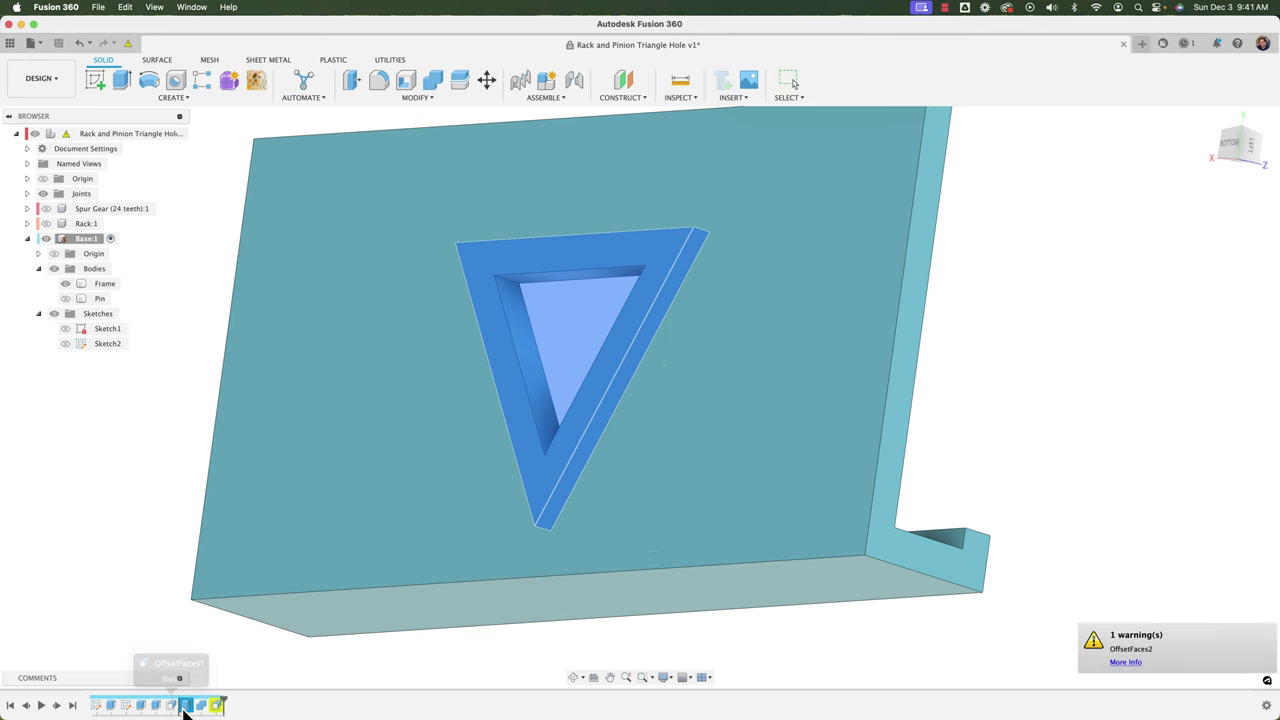
pyautogui.keyDown('shift'); pyautogui.moveTo(549, 307); pyautogui.dragTo(538, 370, button='middle'); pyautogui.keyUp('shift')
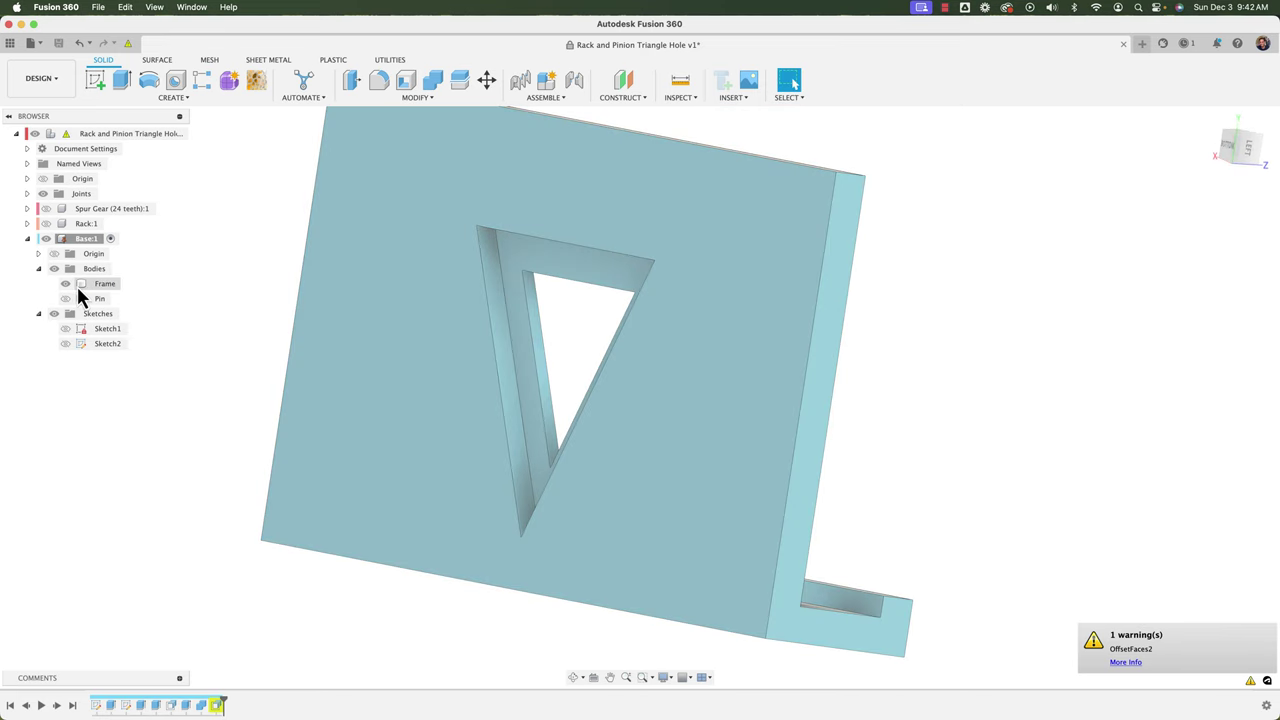
# - Compare the Pin's stepped flange with the Frame's cutout by toggling the bodies' visibility, leaving only the Frame shown
pyautogui.click(66, 284)
pyautogui.click(66, 284)
pyautogui.keyDown('shift'); pyautogui.moveTo(429, 414); pyautogui.dragTo(534, 306, button='middle'); pyautogui.keyUp('shift')
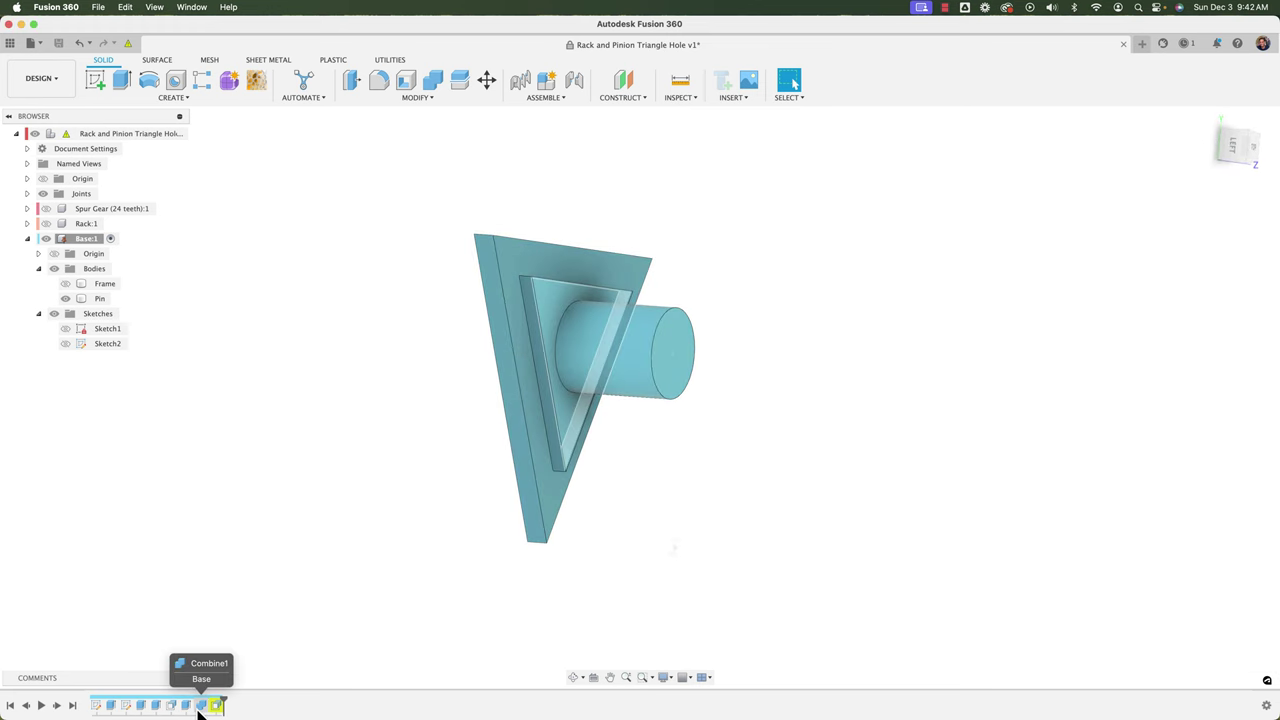
pyautogui.click(66, 284)
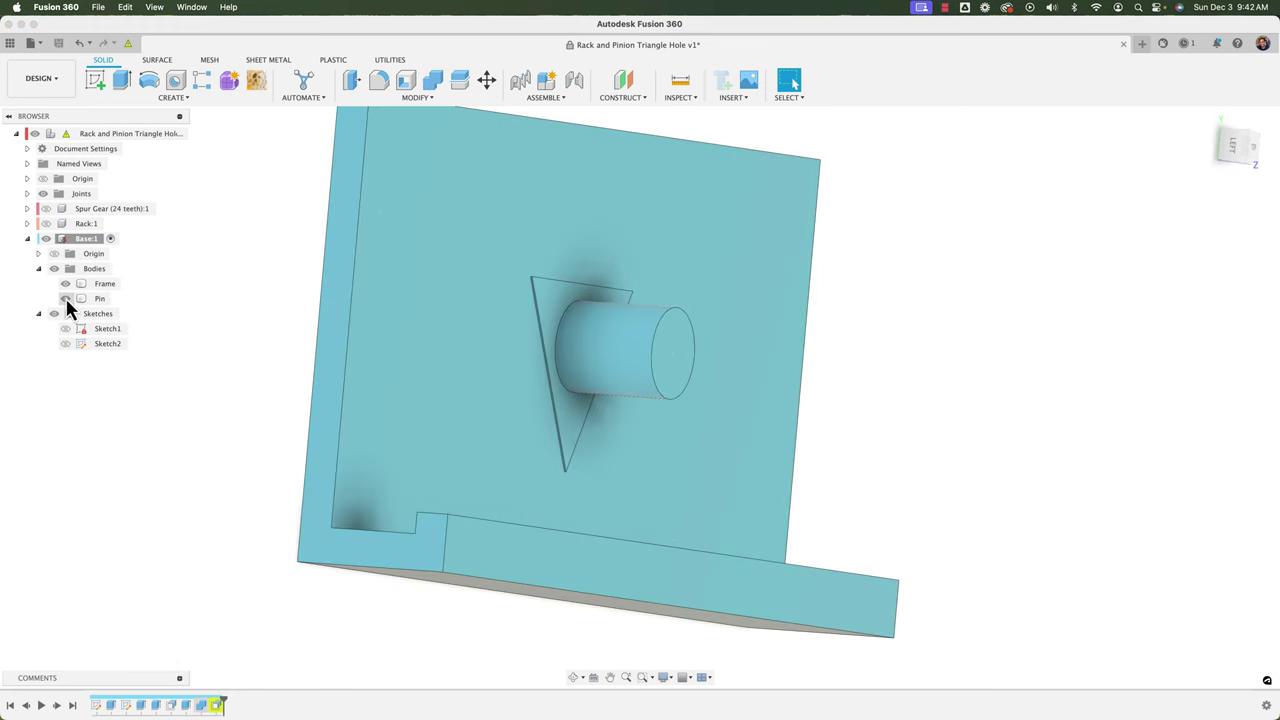
pyautogui.click(66, 298)
pyautogui.keyDown('shift'); pyautogui.moveTo(300, 392); pyautogui.dragTo(531, 293, button='middle'); pyautogui.keyUp('shift')
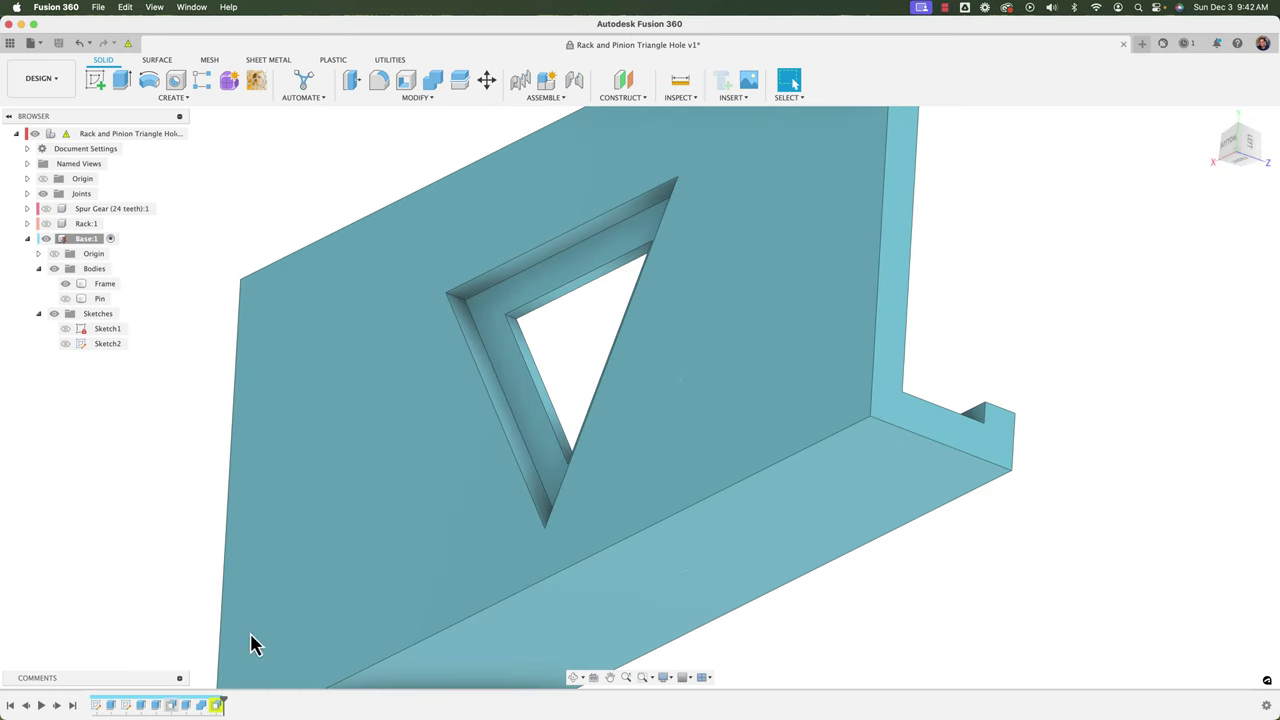
# - Examine the Frame's stepped triangular cutout from several angles, including its recessed face and corner edges
pyautogui.click(502, 307)
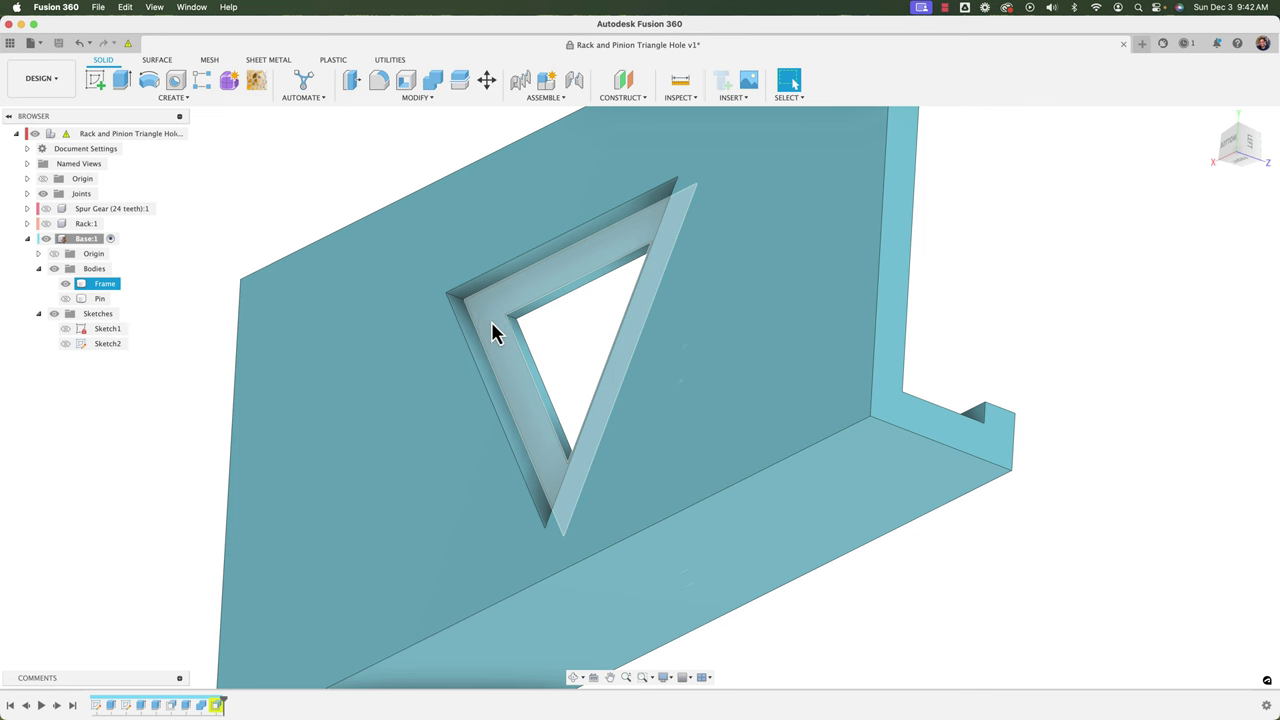
pyautogui.scroll(-3, 545, 390)
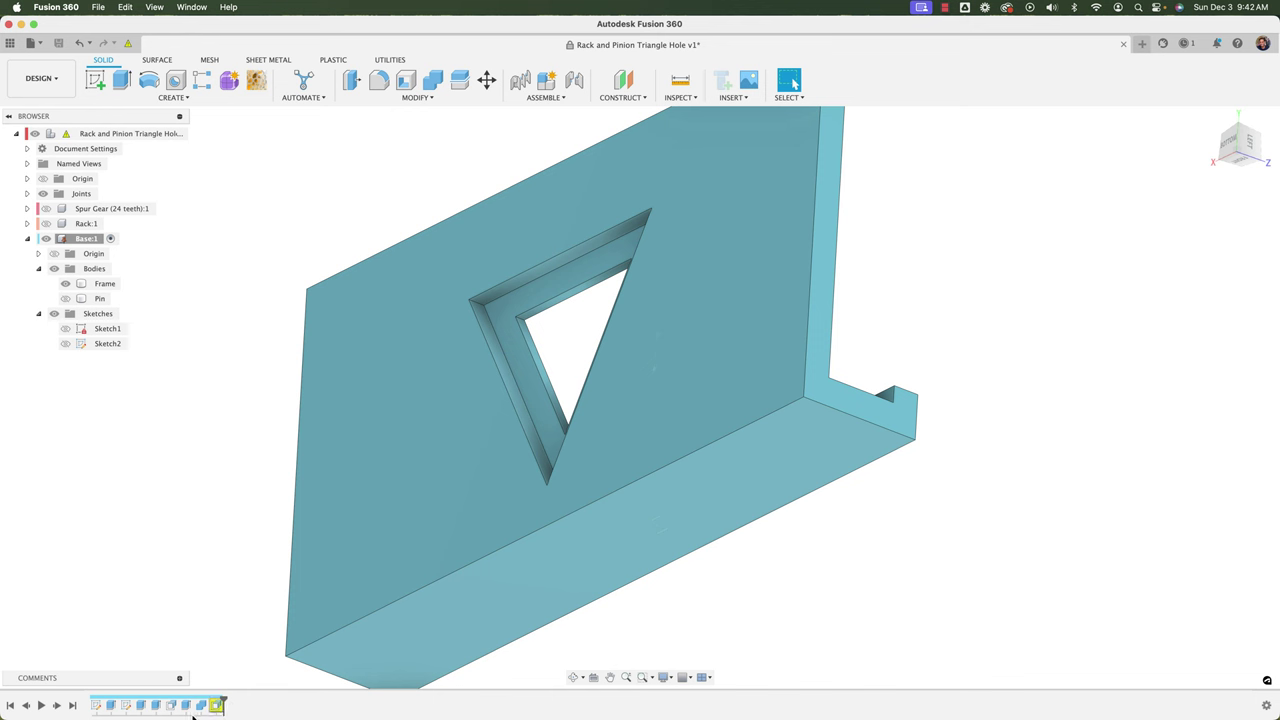
pyautogui.click(540, 346)
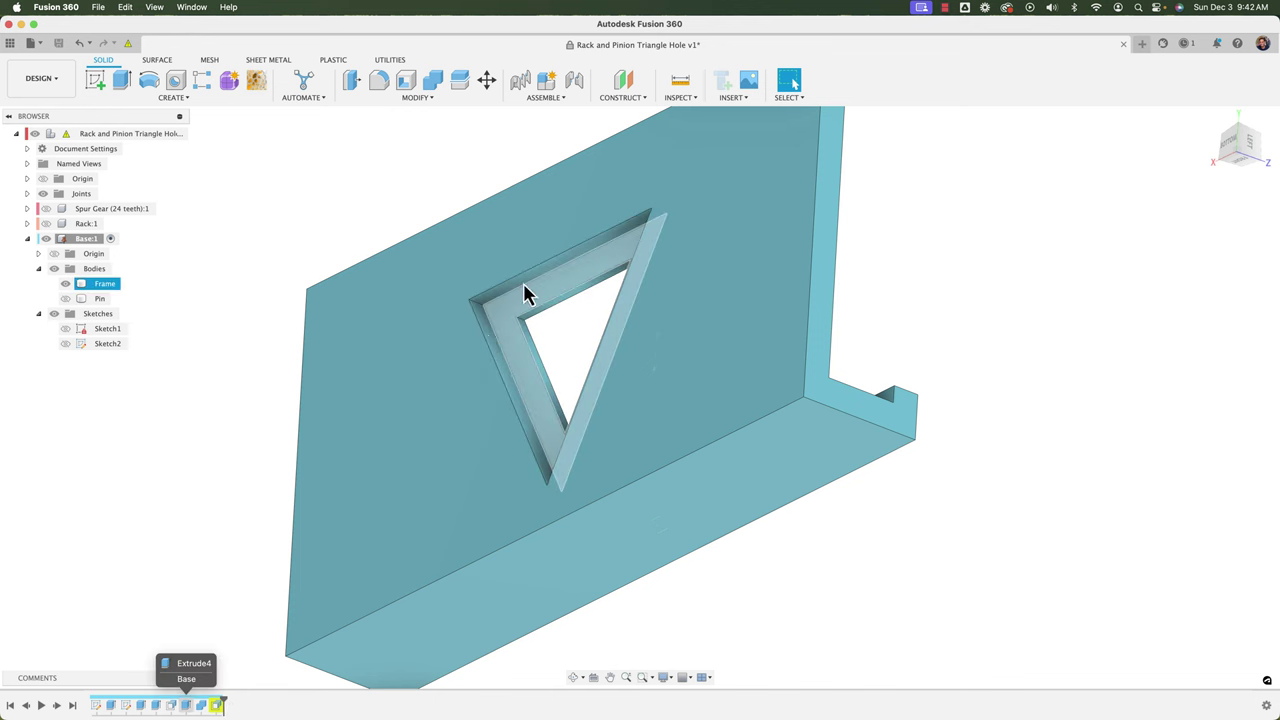
pyautogui.scroll(2, 525, 285)
pyautogui.keyDown('shift'); pyautogui.moveTo(525, 285); pyautogui.dragTo(633, 316, button='middle'); pyautogui.keyUp('shift')
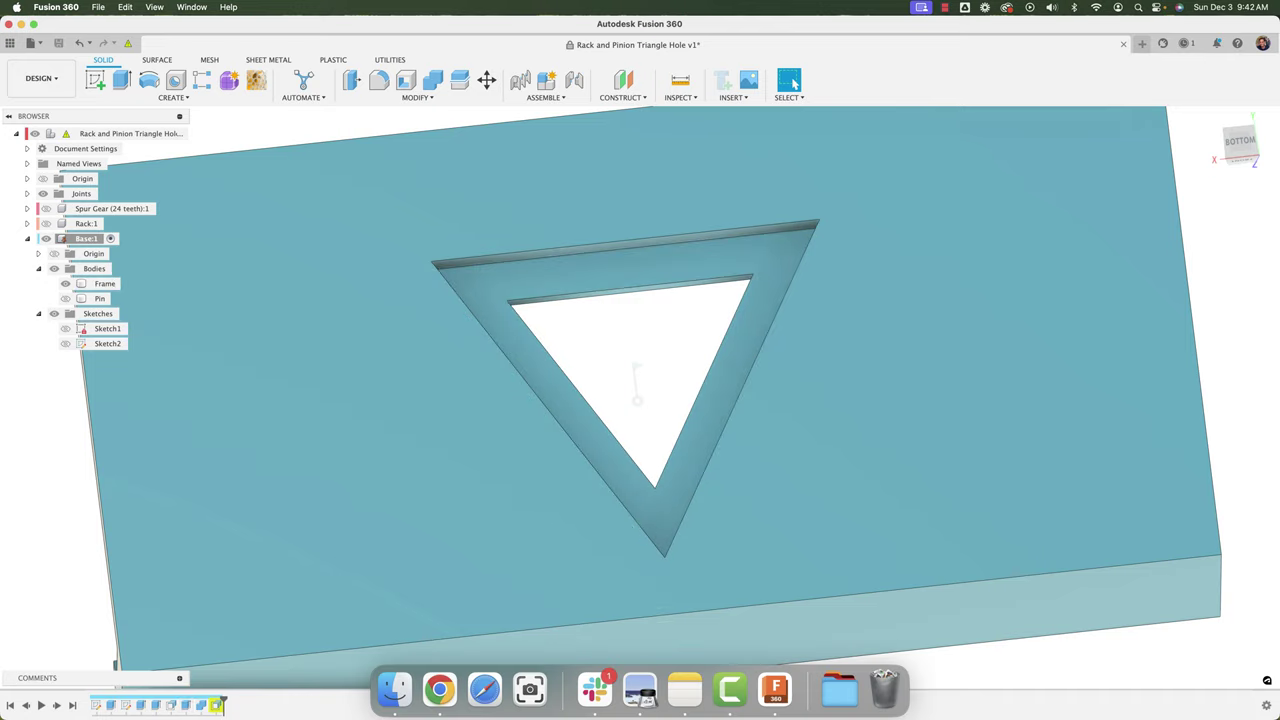
pyautogui.scroll(-5, 357, 557)
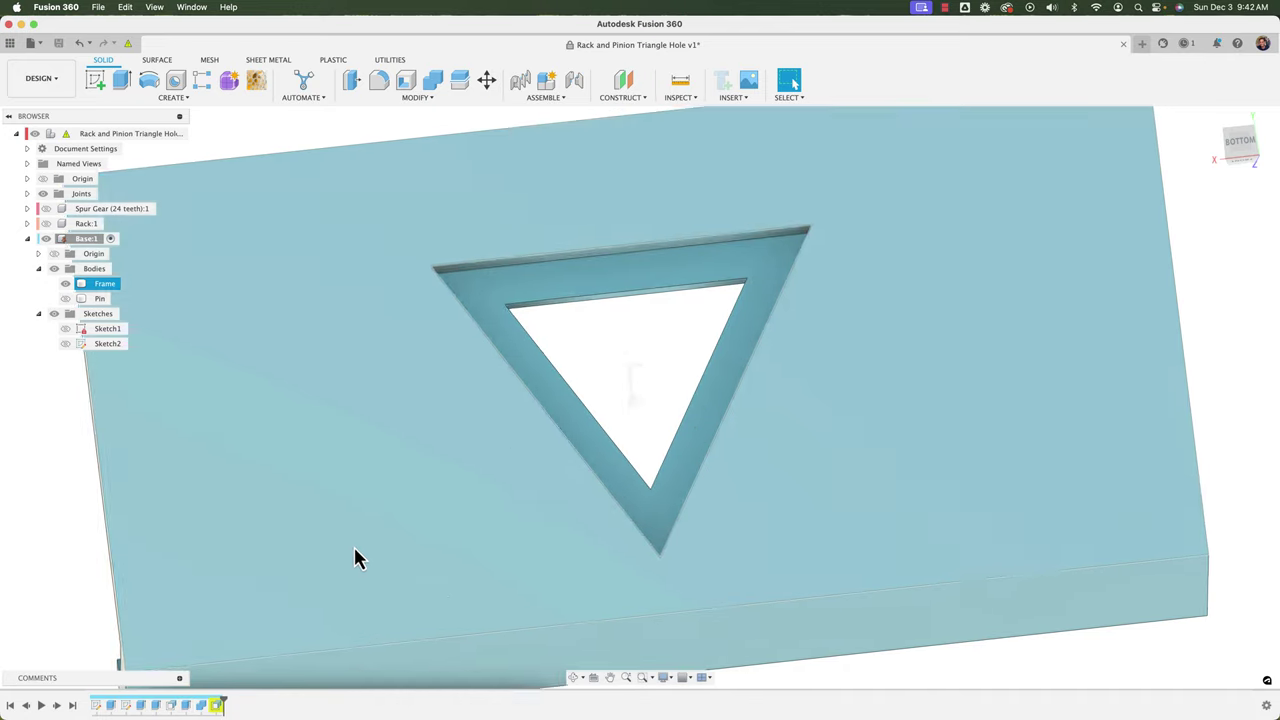
pyautogui.keyDown('shift'); pyautogui.moveTo(932, 322); pyautogui.dragTo(401, 222, button='middle'); pyautogui.keyUp('shift')
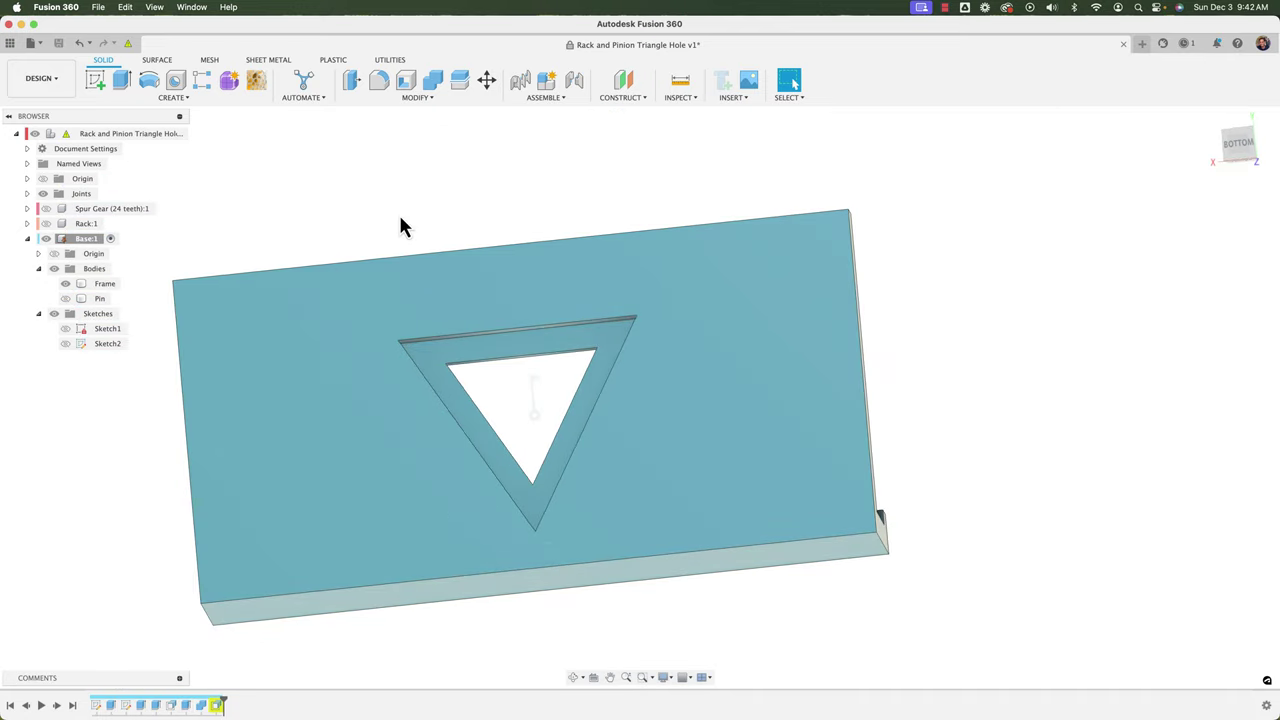
pyautogui.click(106, 284)
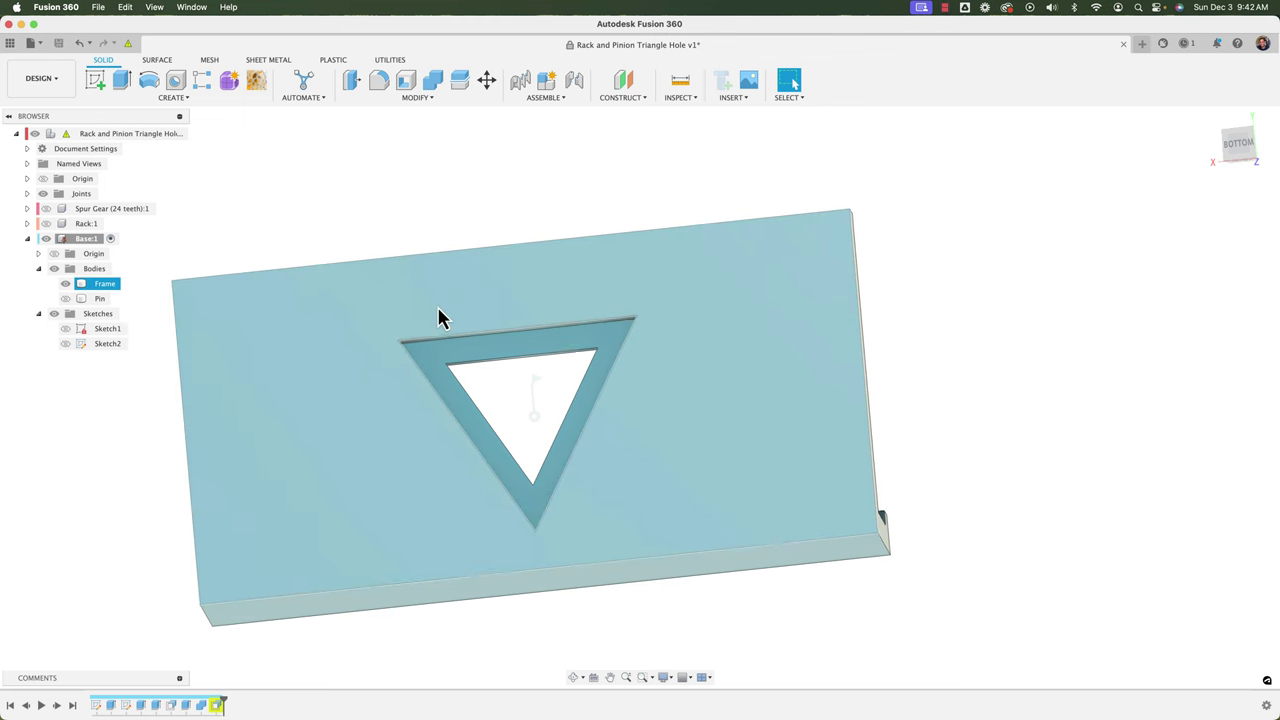
pyautogui.scroll(5, 437, 305)
pyautogui.keyDown('shift'); pyautogui.moveTo(420, 309); pyautogui.dragTo(403, 394, button='middle'); pyautogui.keyUp('shift')
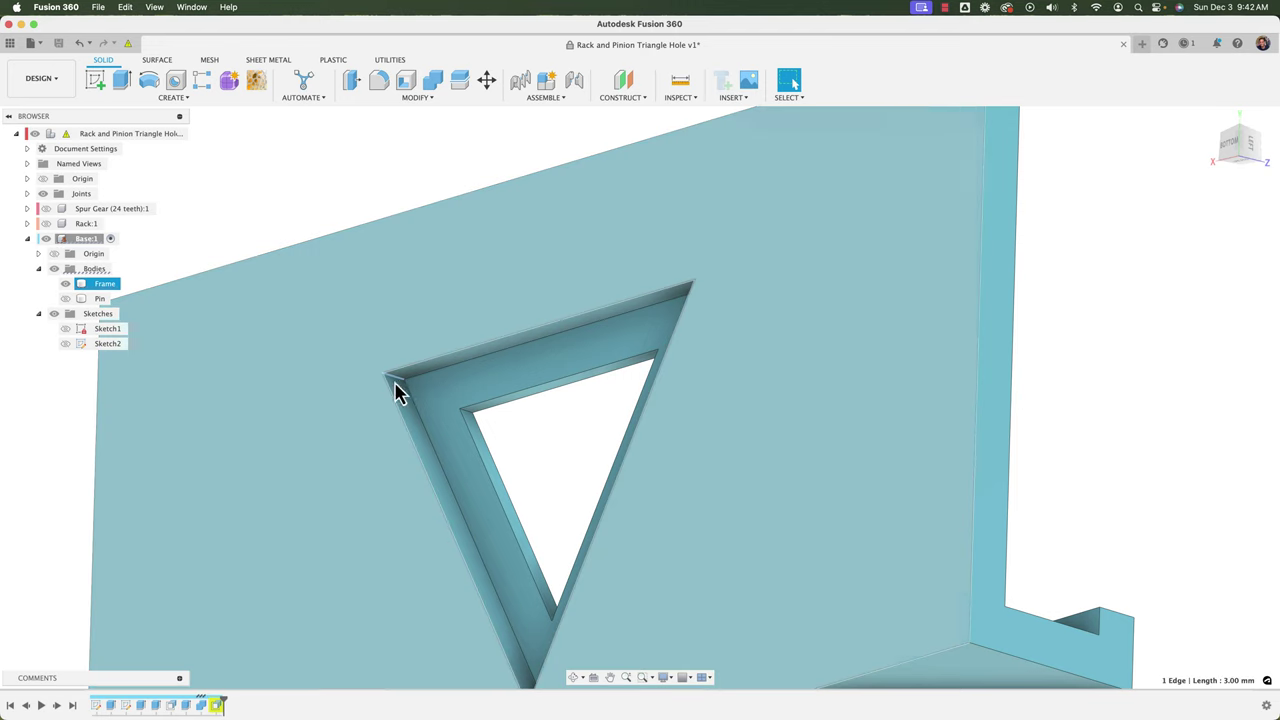
pyautogui.click(549, 540)
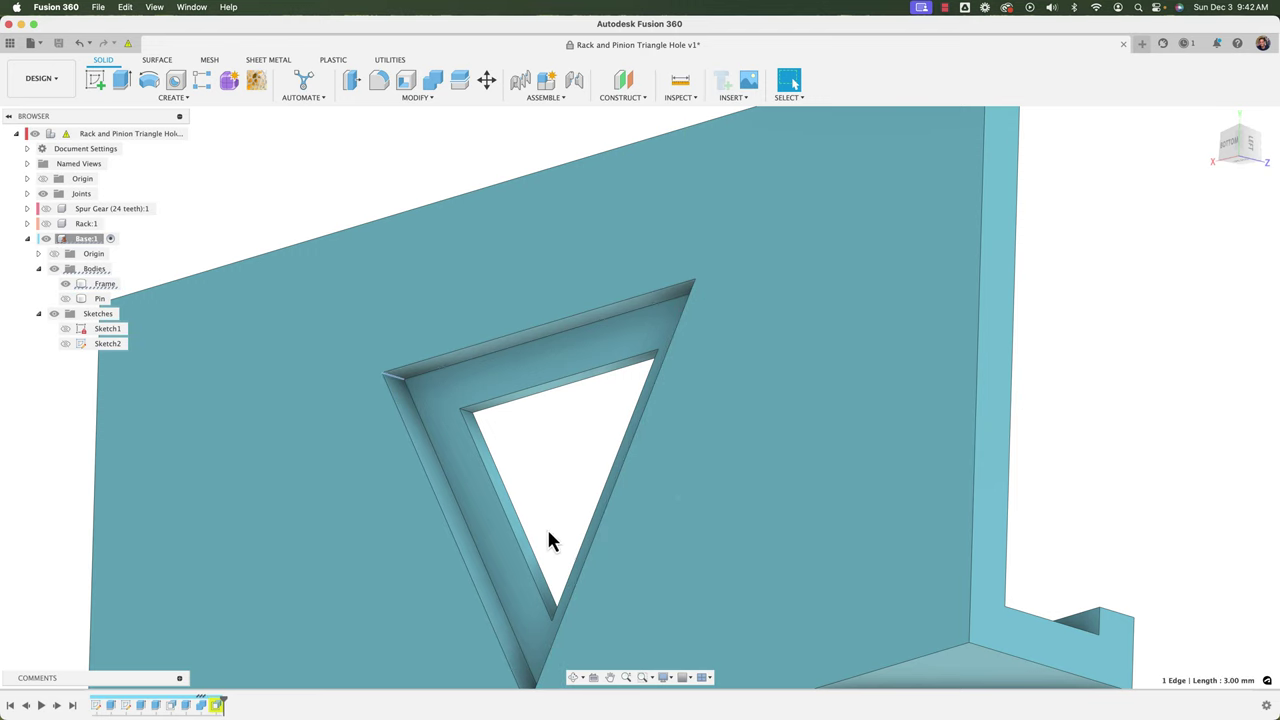
# - Show only the Pin and start a fillet on the three corner edges of its larger triangular flange
pyautogui.click(66, 284)
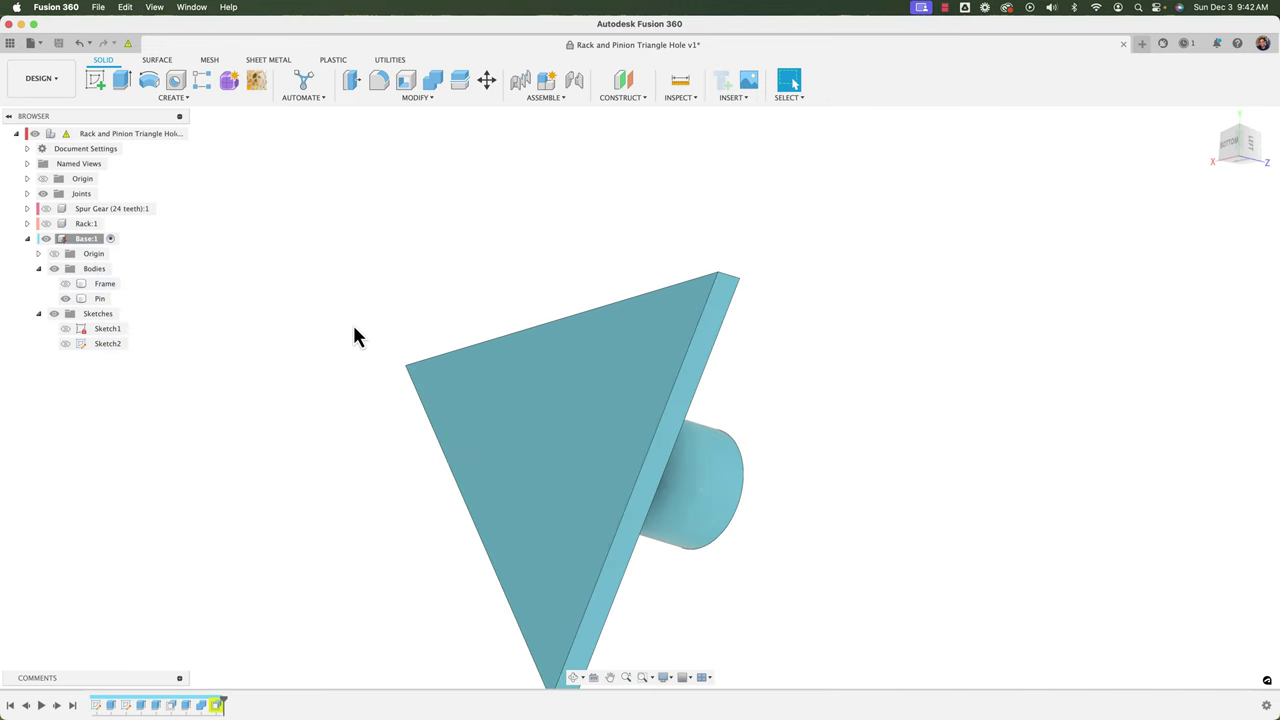
pyautogui.moveTo(354, 328); pyautogui.dragTo(329, 297, button='middle')
pyautogui.click(336, 299)
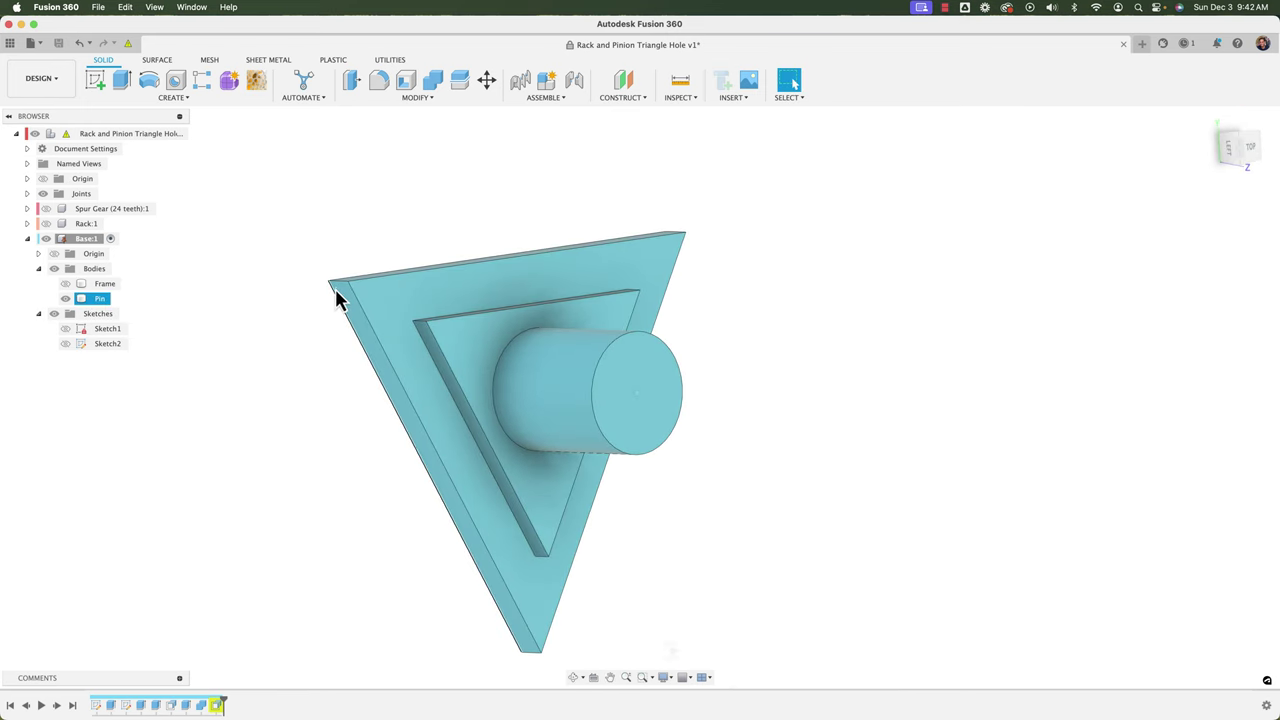
pyautogui.scroll(3, 330, 275)
pyautogui.press('f')
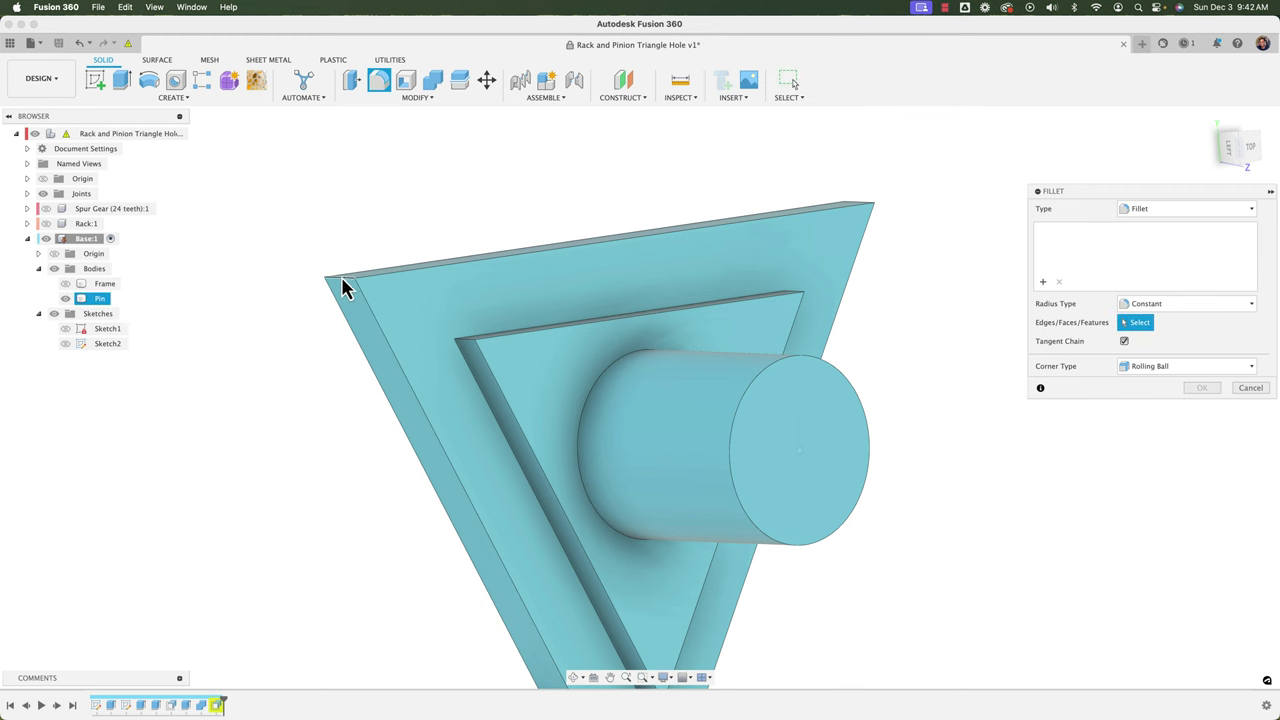
pyautogui.click(342, 287)
pyautogui.keyDown('shift'); pyautogui.moveTo(858, 212); pyautogui.dragTo(843, 187, button='middle'); pyautogui.keyUp('shift')
pyautogui.click(841, 172)
pyautogui.moveTo(690, 337); pyautogui.dragTo(715, 101, button='middle')
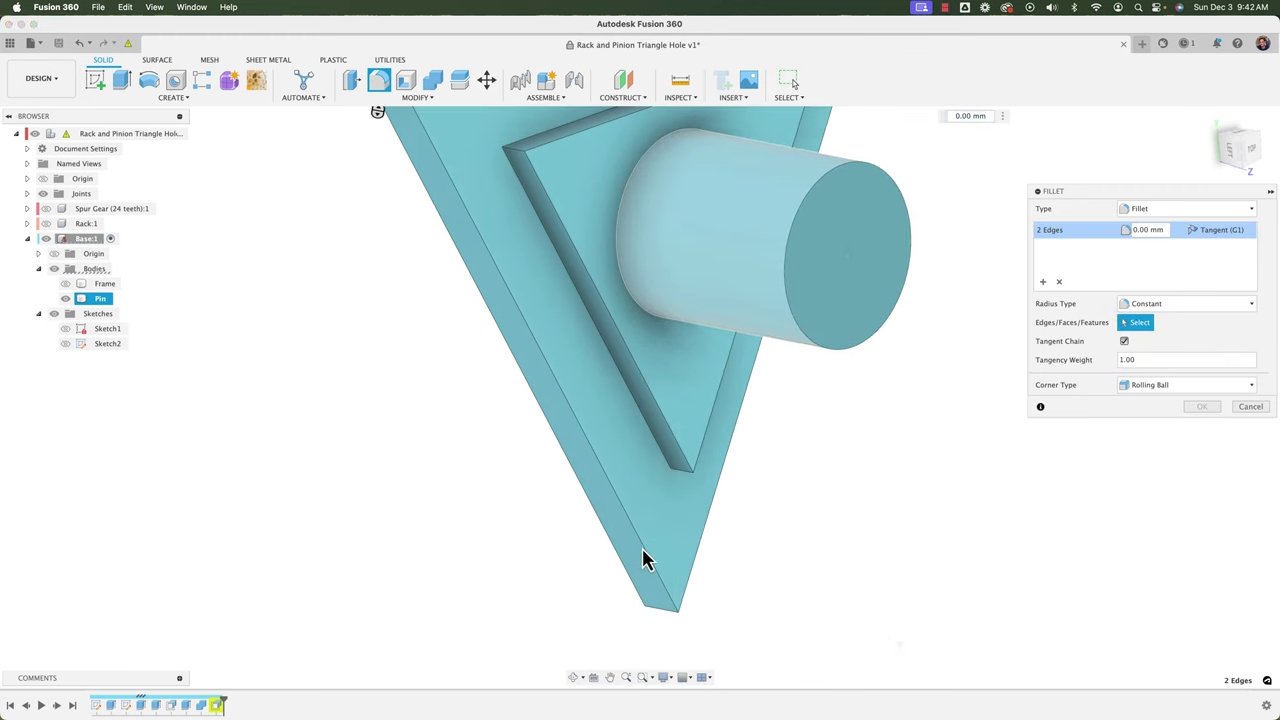
pyautogui.click(651, 606)
# - Add the smaller triangle's three corner edges to the fillet and round all six edges with a 2 mm radius
pyautogui.click(688, 479)
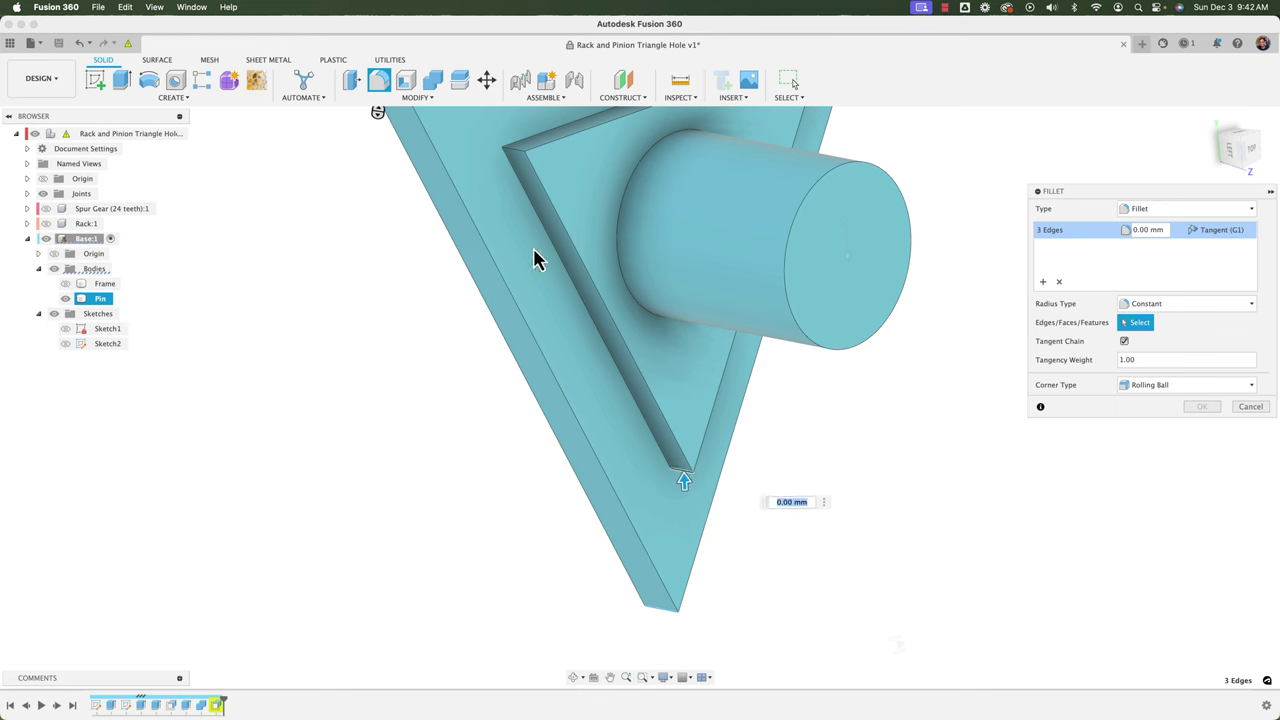
pyautogui.click(517, 162)
pyautogui.keyDown('shift'); pyautogui.moveTo(517, 162); pyautogui.dragTo(620, 250, button='middle'); pyautogui.keyUp('shift')
pyautogui.click(666, 257)
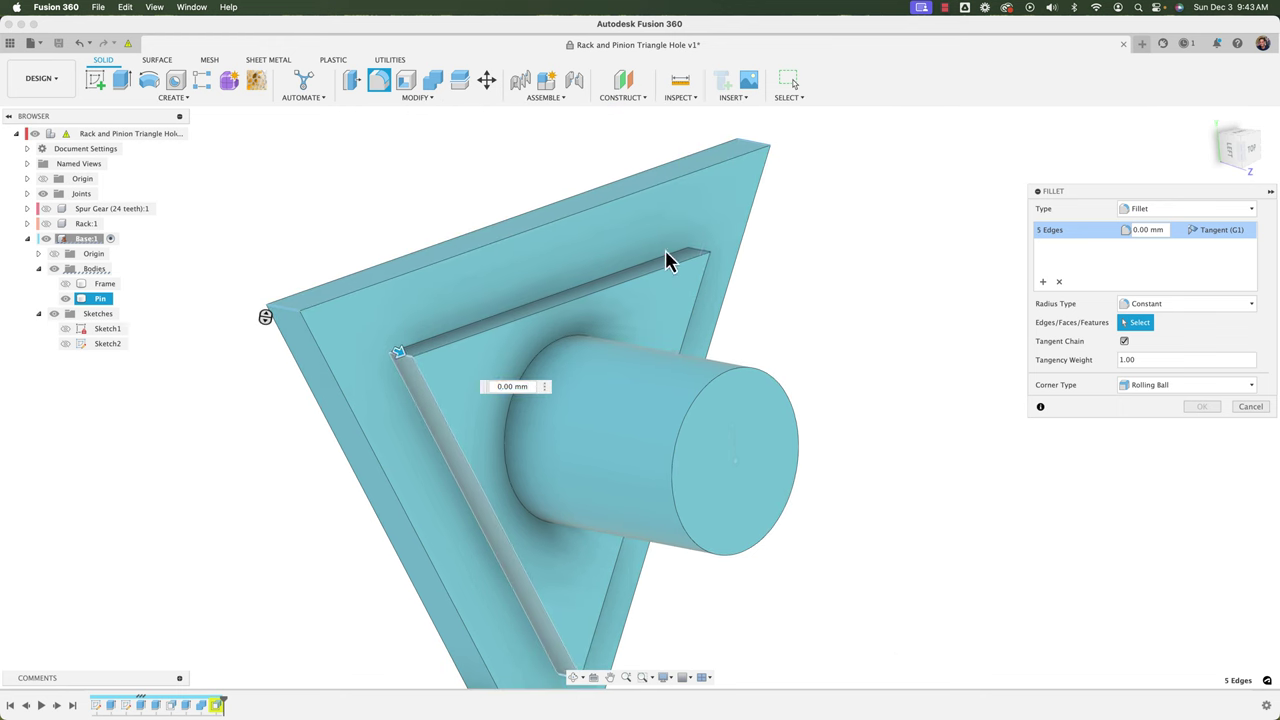
pyautogui.click(702, 255)
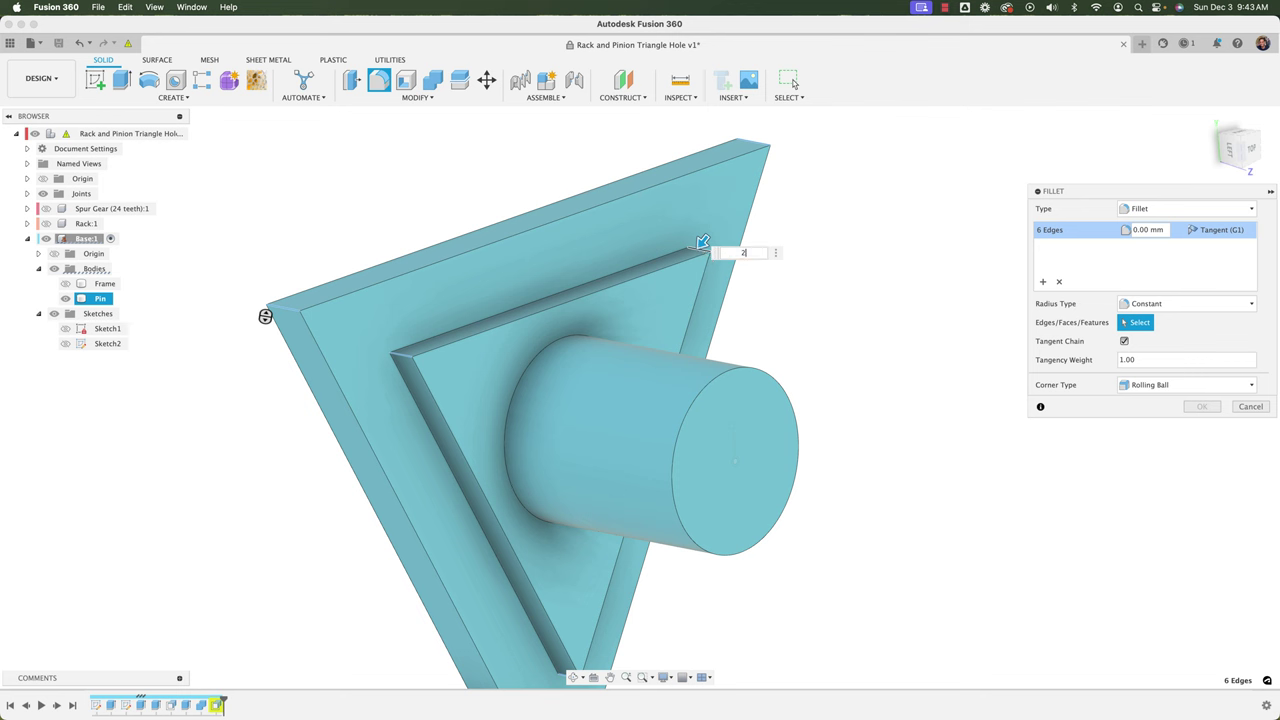
pyautogui.press('Return')
pyautogui.moveTo(1071, 192); pyautogui.dragTo(786, 163)
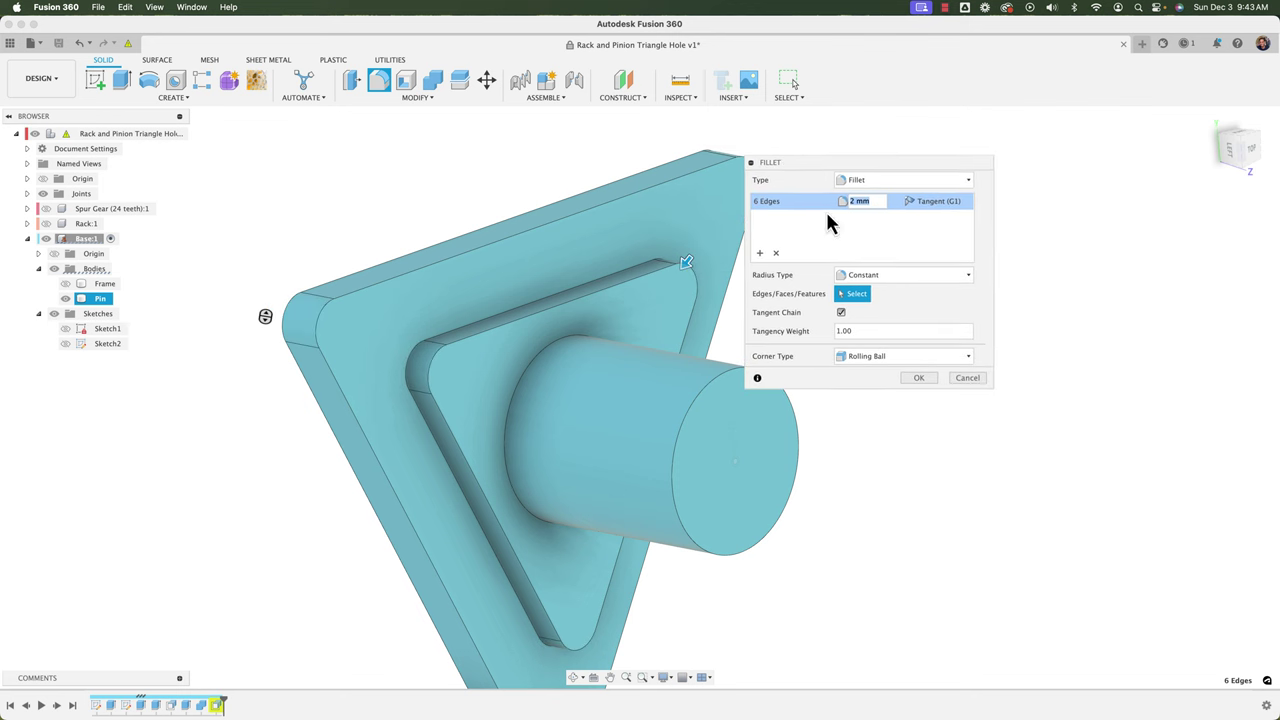
pyautogui.click(918, 380)
# - Show the Frame together with the Pin and inspect how the rounded flange fits the cutout from both sides
pyautogui.keyDown('shift'); pyautogui.moveTo(847, 513); pyautogui.dragTo(398, 446, button='middle'); pyautogui.keyUp('shift')
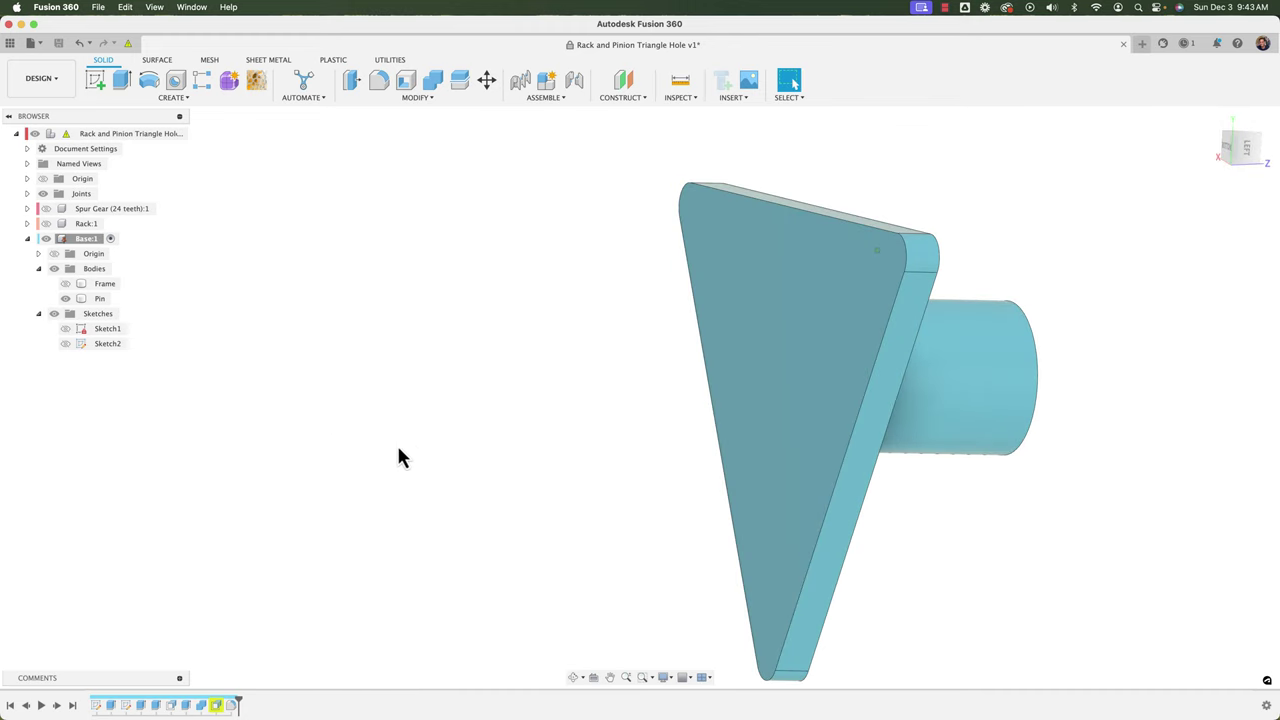
pyautogui.click(66, 284)
pyautogui.click(66, 299)
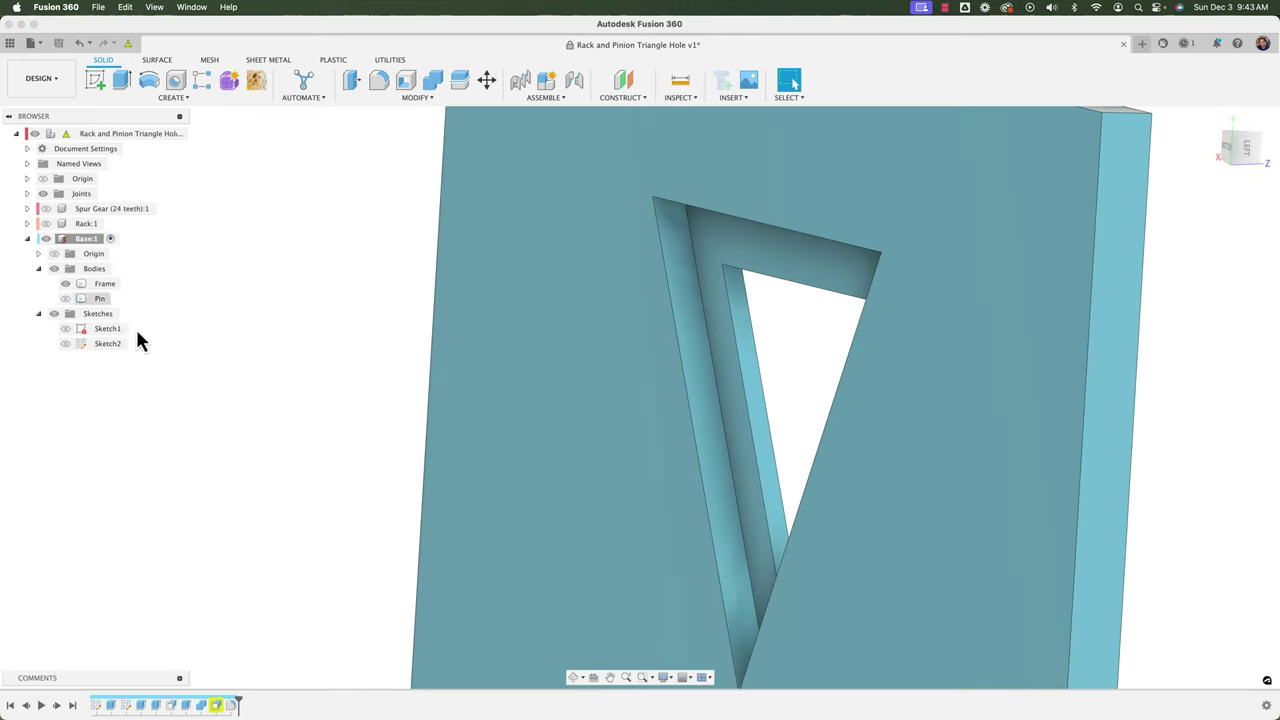
pyautogui.click(67, 300)
pyautogui.scroll(-4, 278, 362)
pyautogui.keyDown('shift'); pyautogui.moveTo(278, 362); pyautogui.dragTo(540, 320, button='middle'); pyautogui.keyUp('shift')
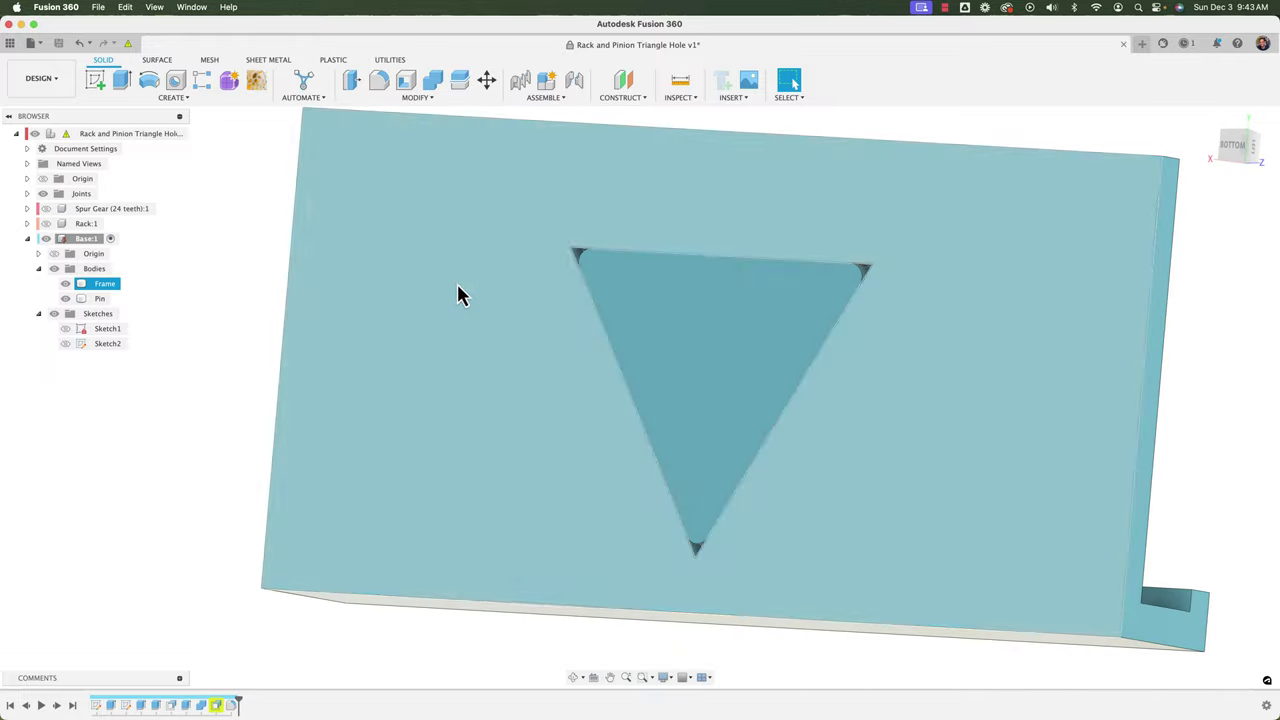
pyautogui.keyDown('shift'); pyautogui.moveTo(457, 285); pyautogui.dragTo(305, 567, button='middle'); pyautogui.keyUp('shift')
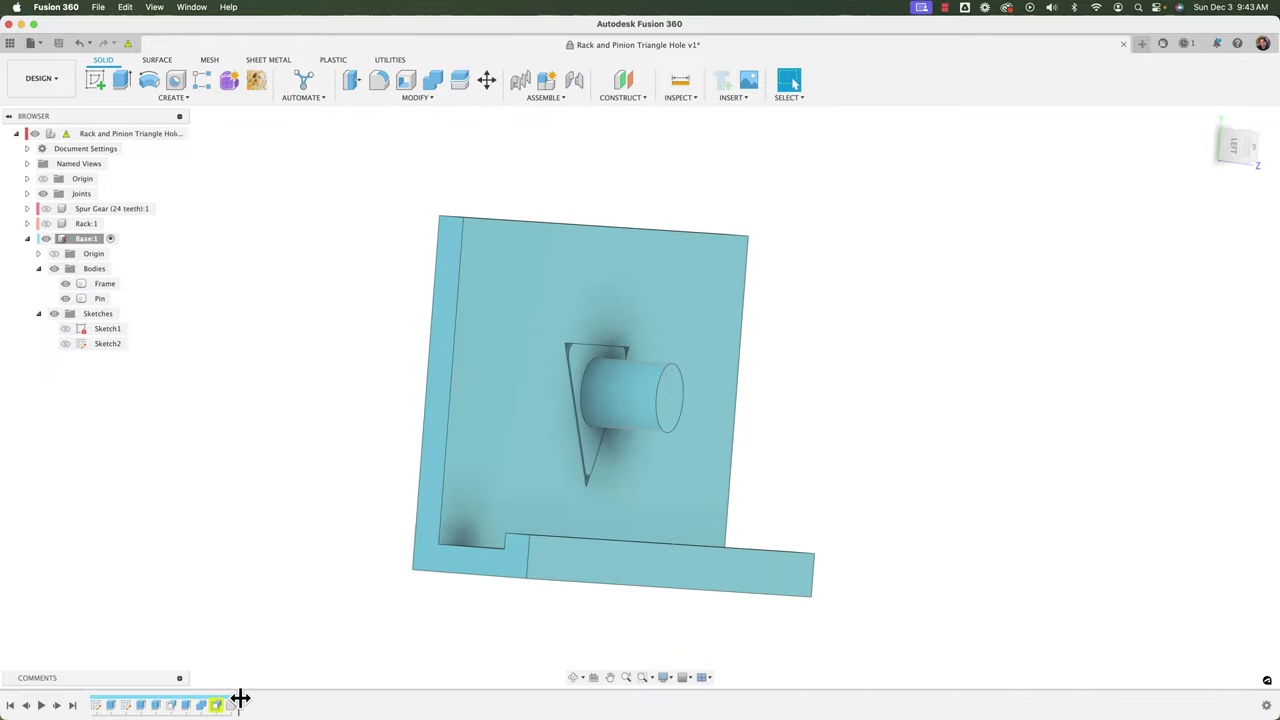
# - Roll the design history back to just before Combine1, return it to the end, and inspect the cutout's corners
pyautogui.moveTo(231, 701); pyautogui.dragTo(193, 704)
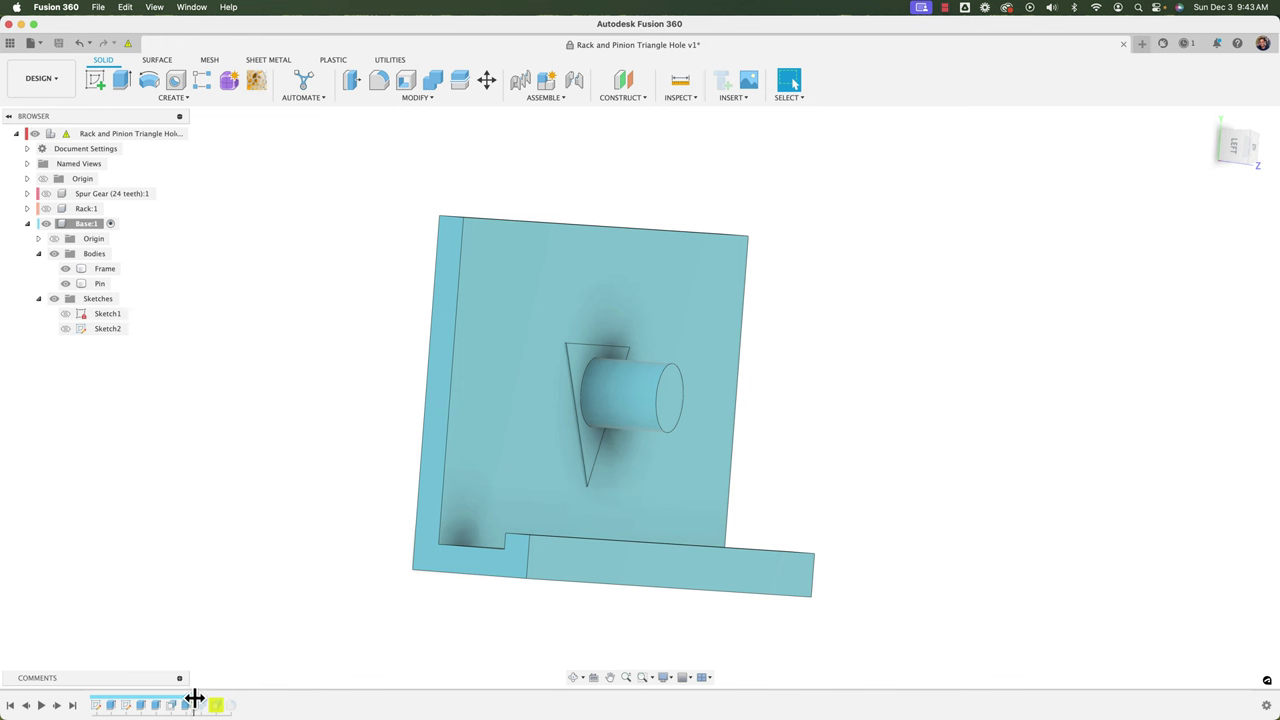
pyautogui.moveTo(191, 701); pyautogui.dragTo(238, 703)
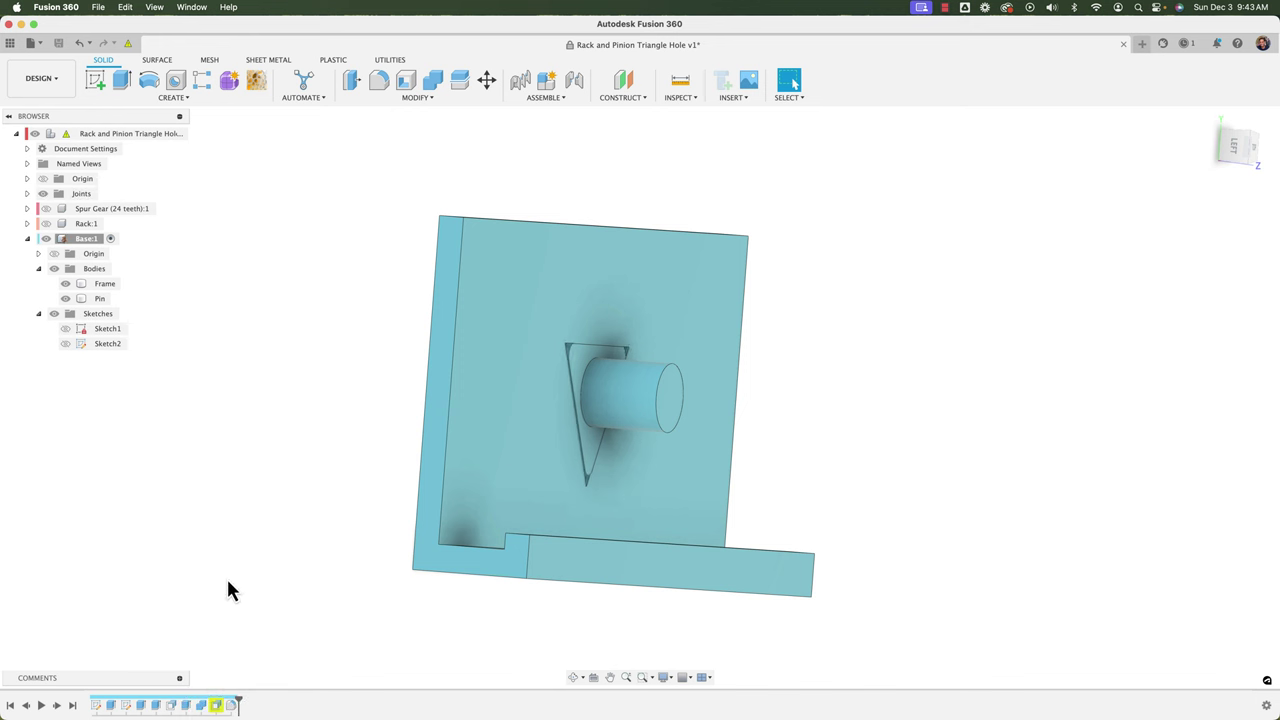
pyautogui.moveTo(227, 579)
pyautogui.keyDown('shift'); pyautogui.mouseDown(button='middle')
pyautogui.moveTo(251, 520)
pyautogui.moveTo(390, 520)
pyautogui.moveTo(213, 509)
pyautogui.mouseUp(button='middle'); pyautogui.keyUp('shift')
pyautogui.scroll(4, 467, 415)
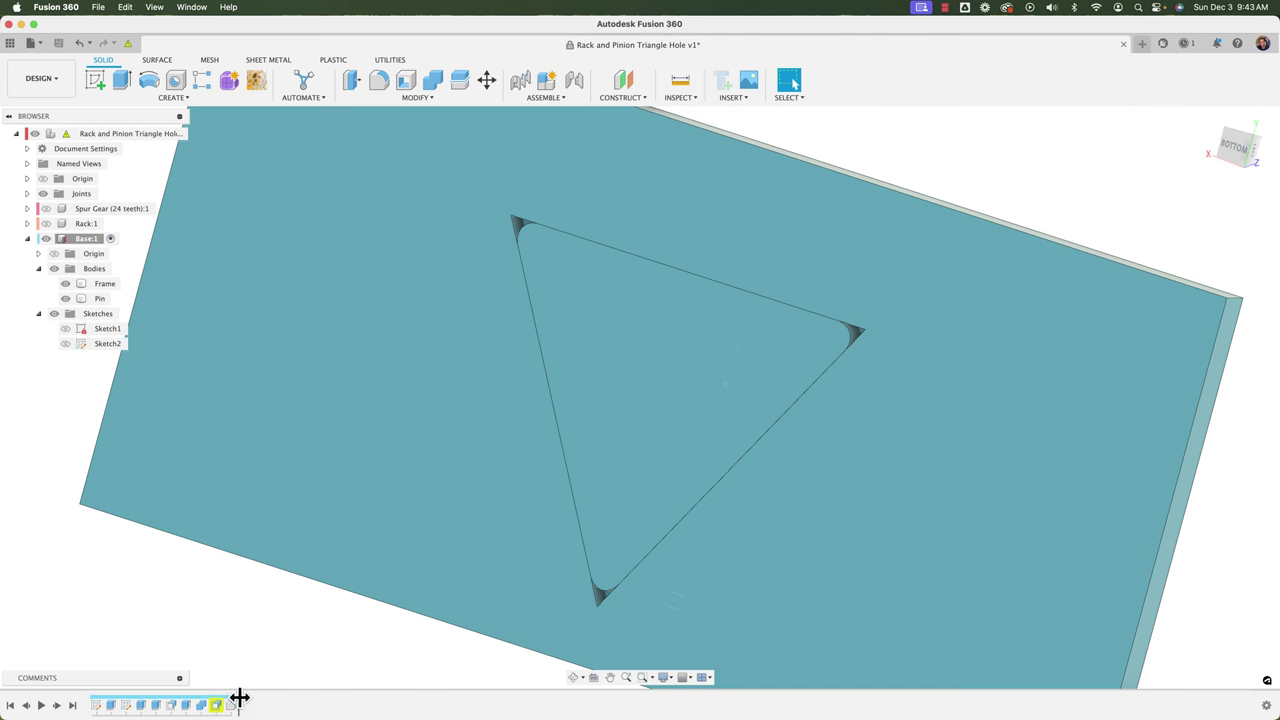
# - Move the Pin's corner fillet ahead of Combine1 in the design history
pyautogui.click(233, 705)
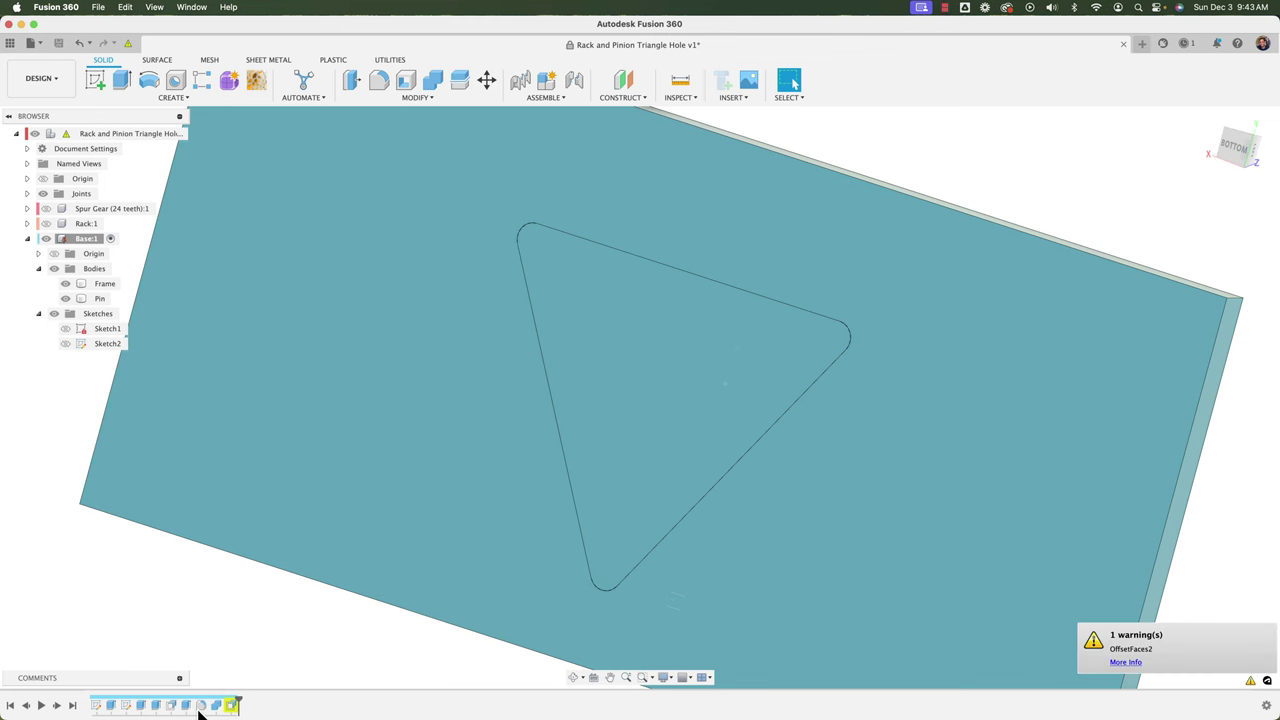
pyautogui.click(445, 232)
pyautogui.press('Escape')
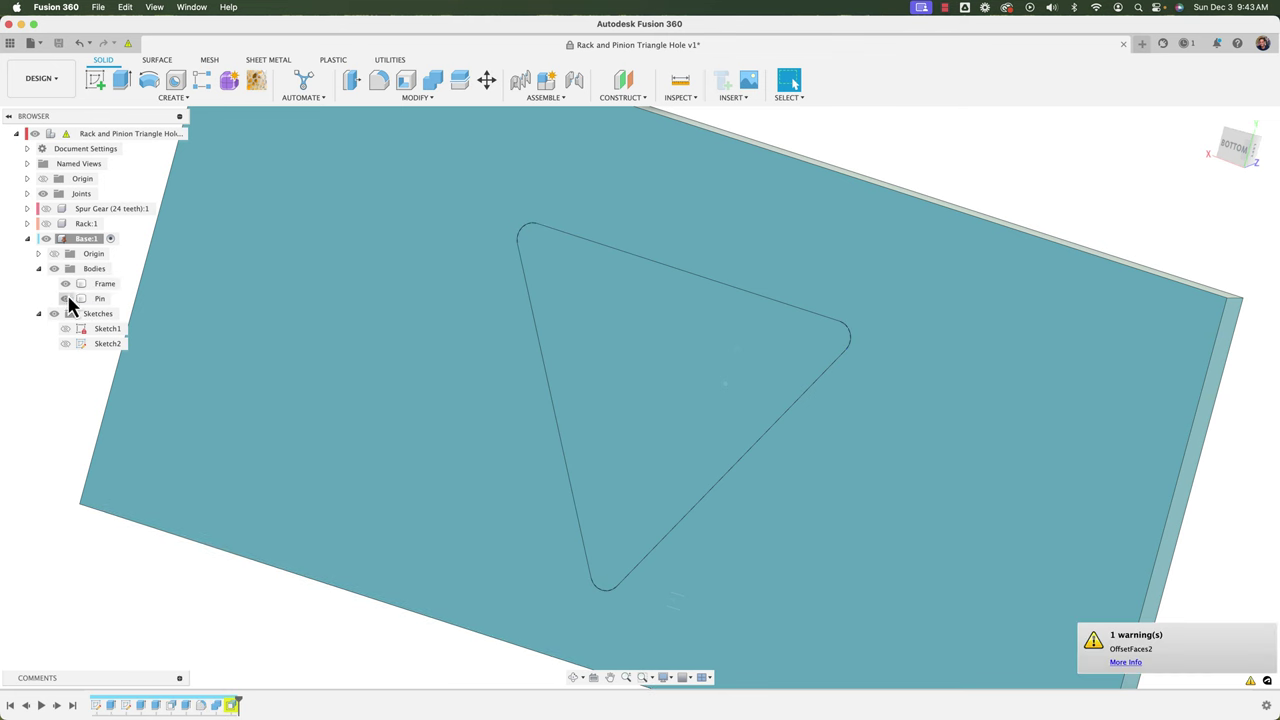
# - Hide the Pin and select Fillet1 in the design history to examine the Frame's cutout corners
pyautogui.click(66, 298)
pyautogui.click(300, 258)
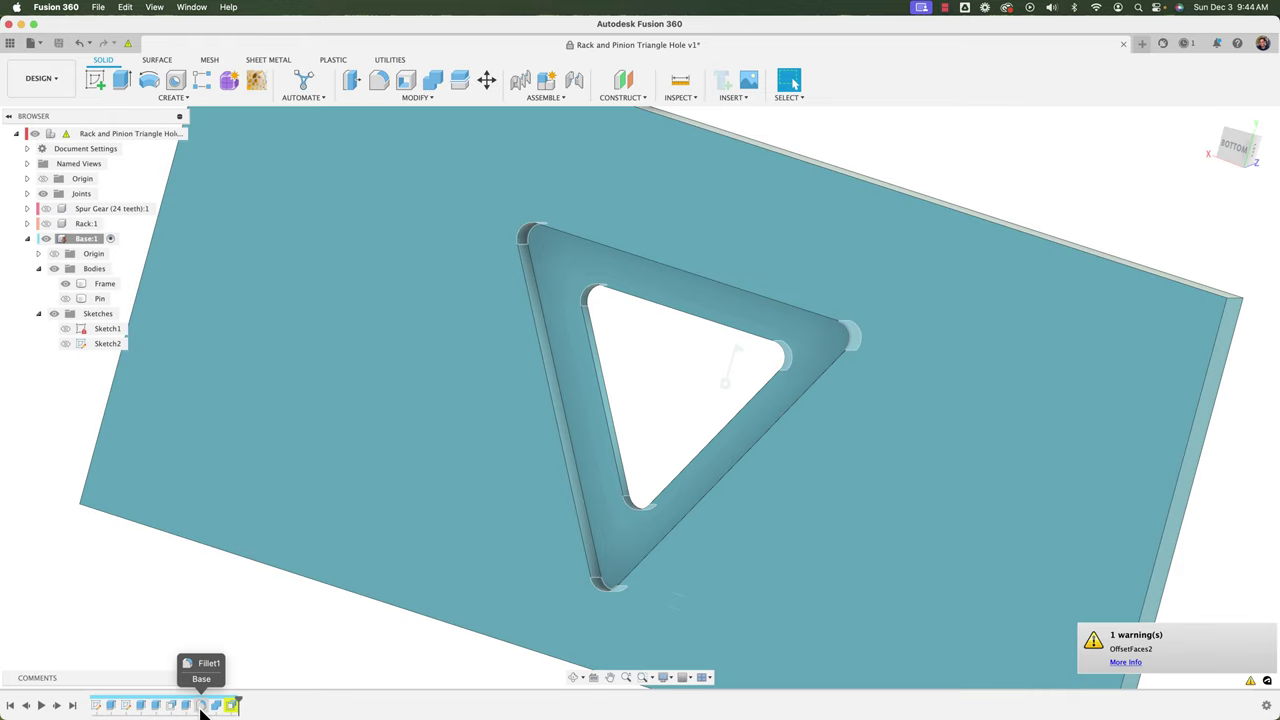
pyautogui.click(201, 708)
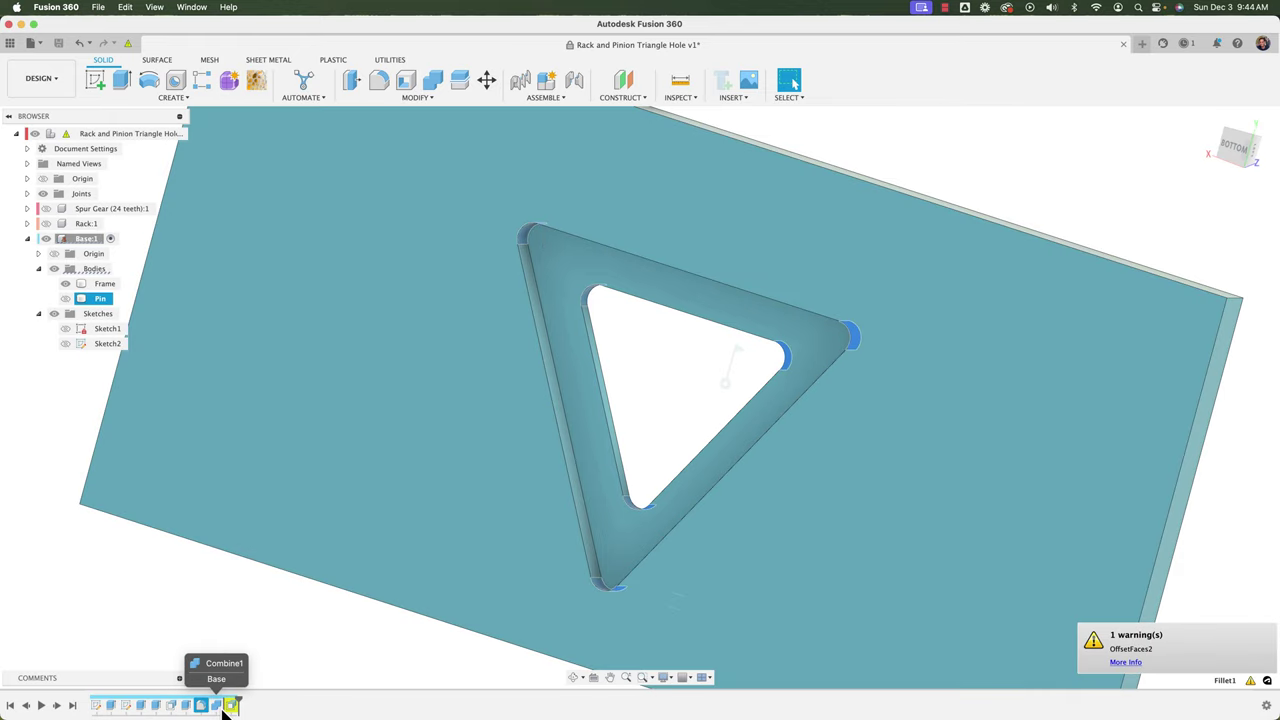
# - Toggle the visibility of the Frame and Pin to compare the Pin's rounded triangle with the Frame's cutout
pyautogui.moveTo(222, 710); pyautogui.dragTo(222, 710)
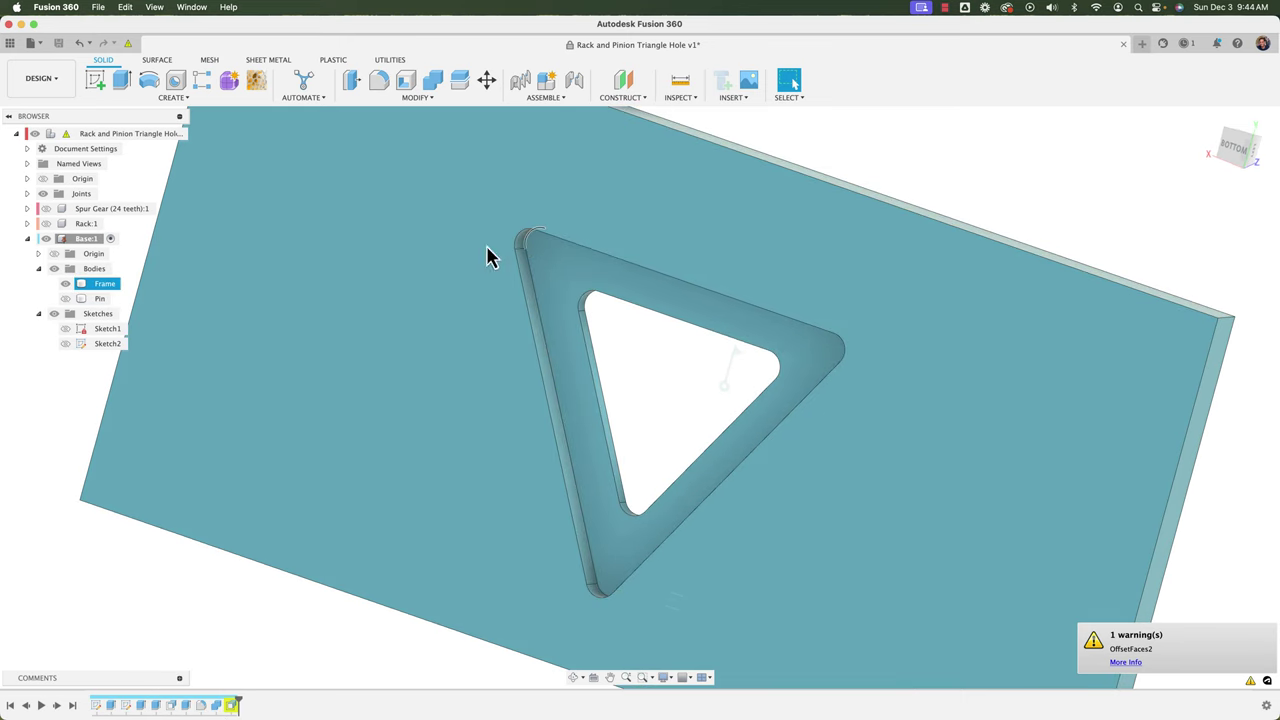
pyautogui.press('super+z')
pyautogui.moveTo(68, 415); pyautogui.dragTo(129, 420, button='middle')
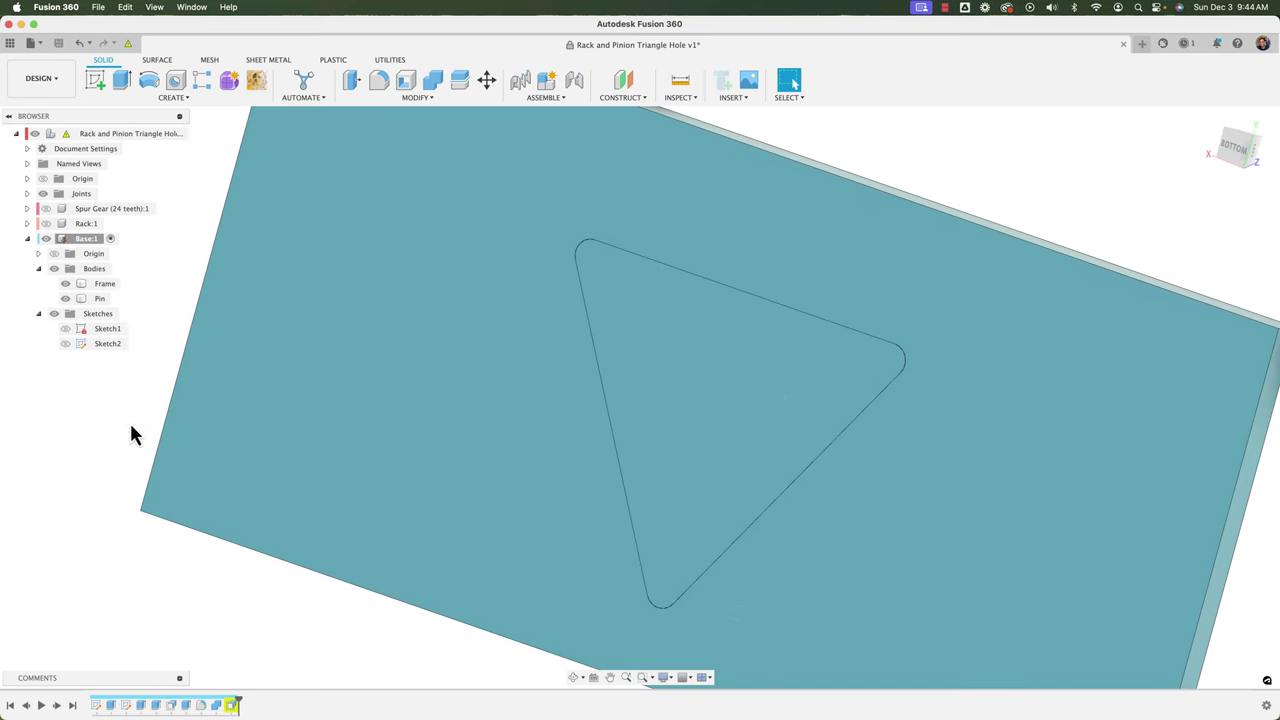
pyautogui.click(65, 284)
pyautogui.click(65, 284)
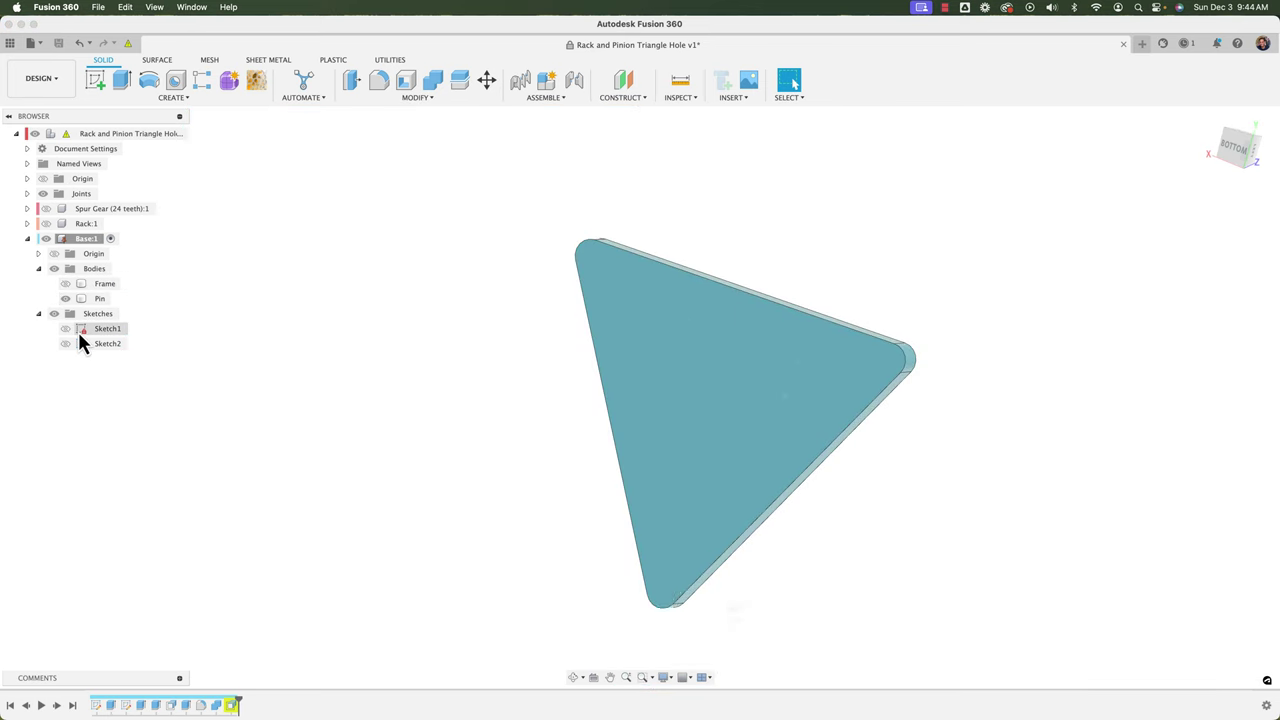
pyautogui.click(65, 284)
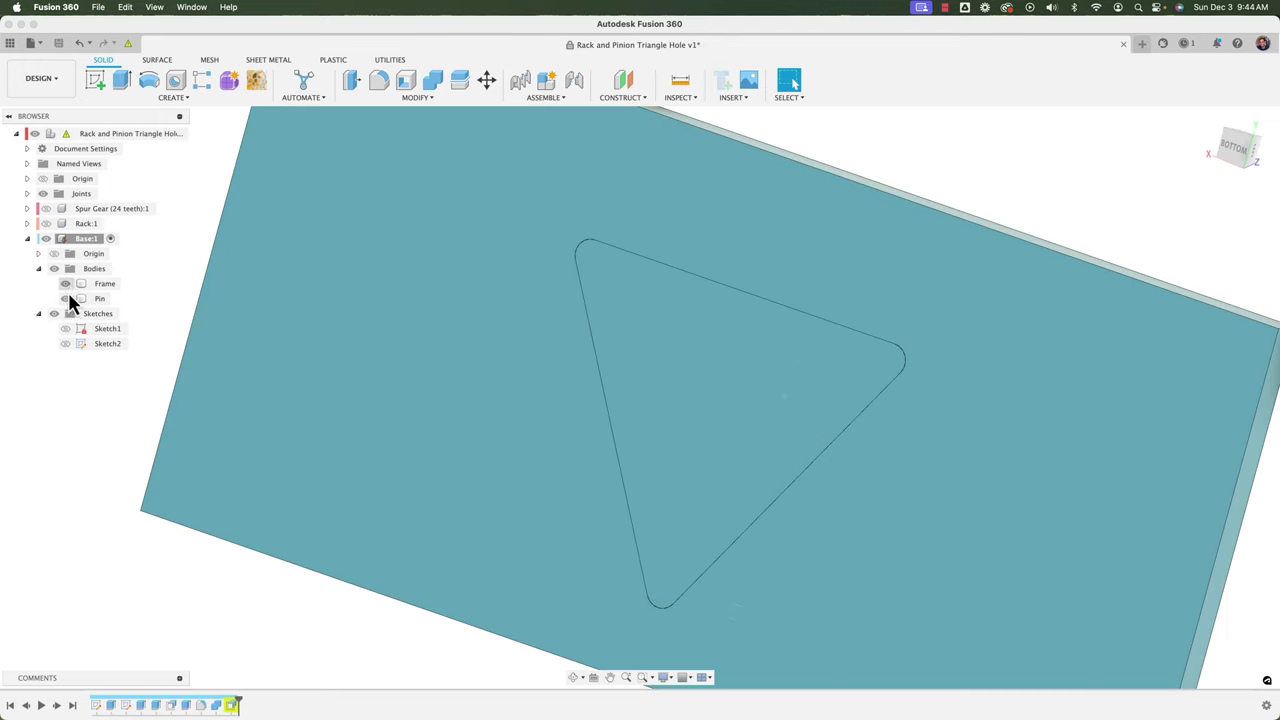
pyautogui.click(65, 299)
pyautogui.click(529, 306)
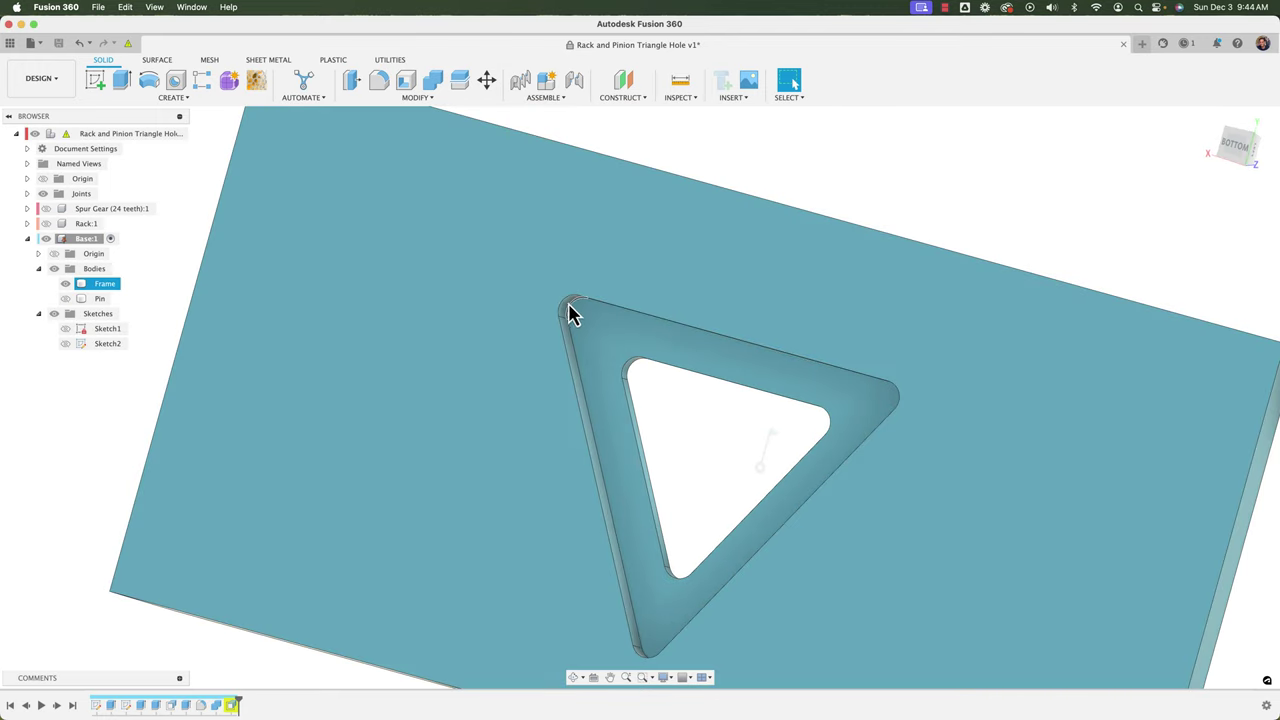
pyautogui.click(82, 558)
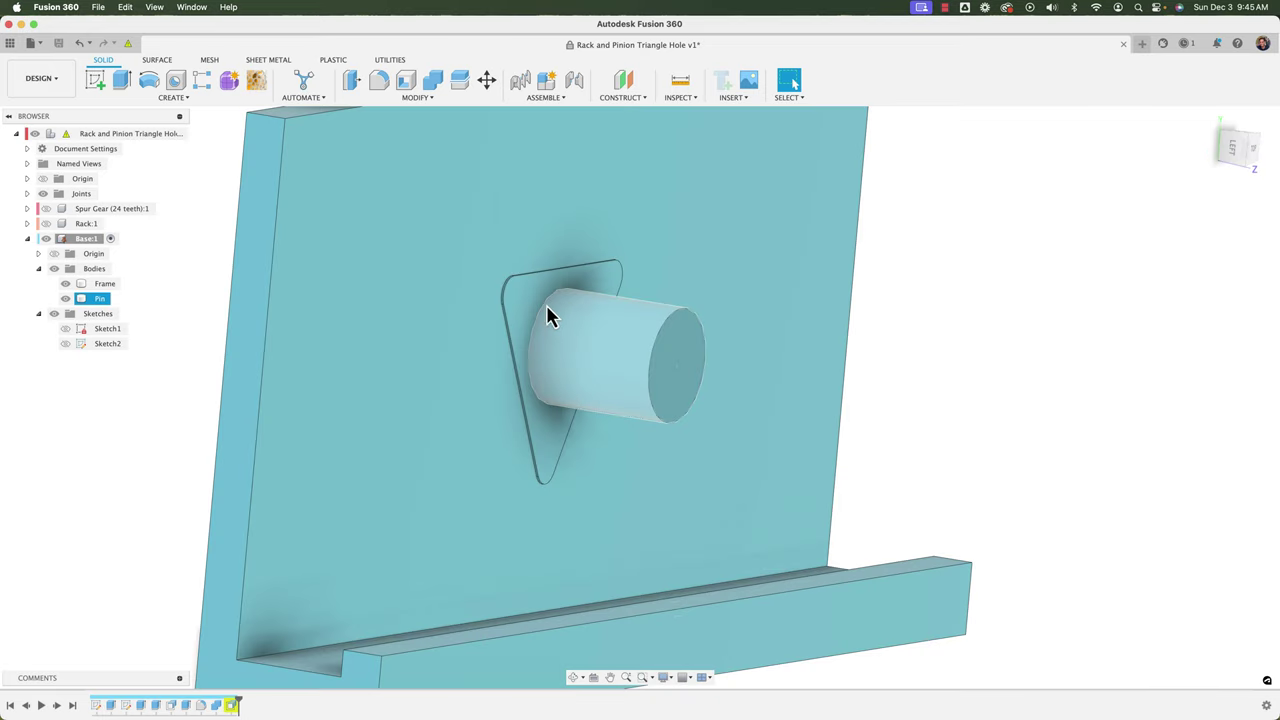
# - Inspect the Pin's triangular step face against the Frame from the pin side and check the OffsetFaces1 settings
pyautogui.click(528, 314)
pyautogui.scroll(5, 514, 316)
pyautogui.keyDown('shift'); pyautogui.moveTo(513, 307); pyautogui.dragTo(620, 295, button='middle'); pyautogui.keyUp('shift')
pyautogui.scroll(-3, 550, 312)
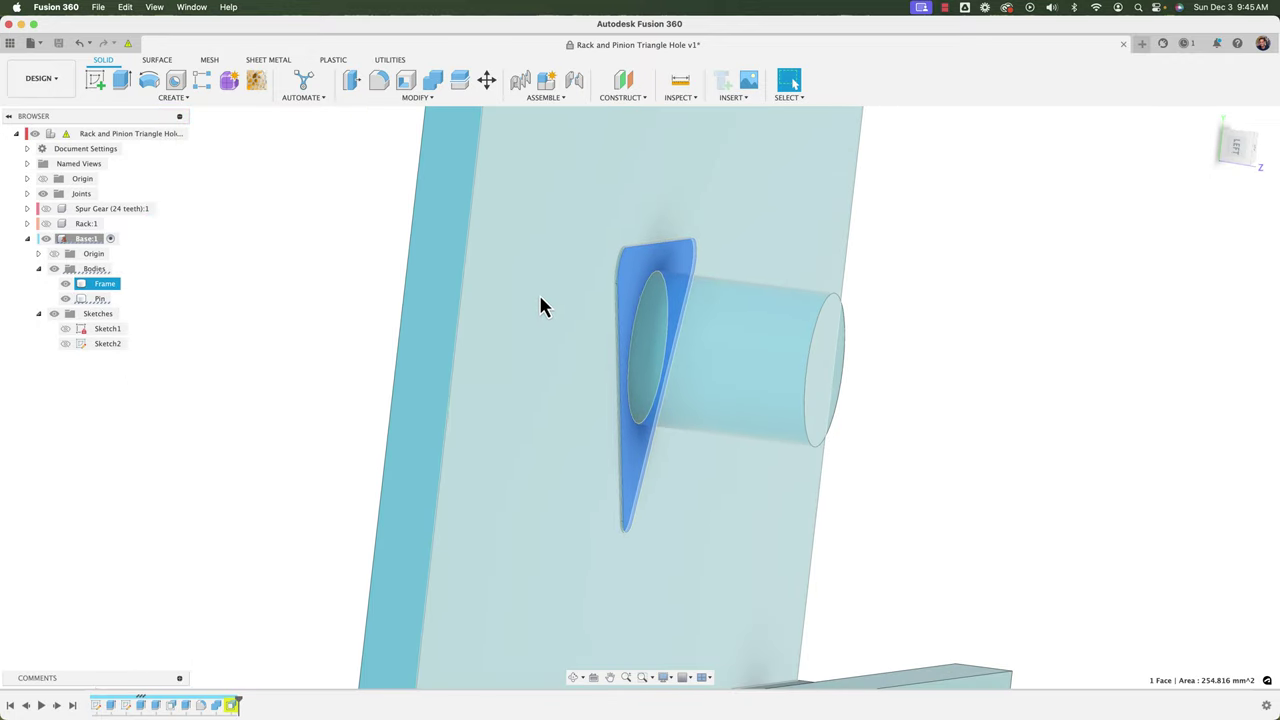
pyautogui.click(330, 337)
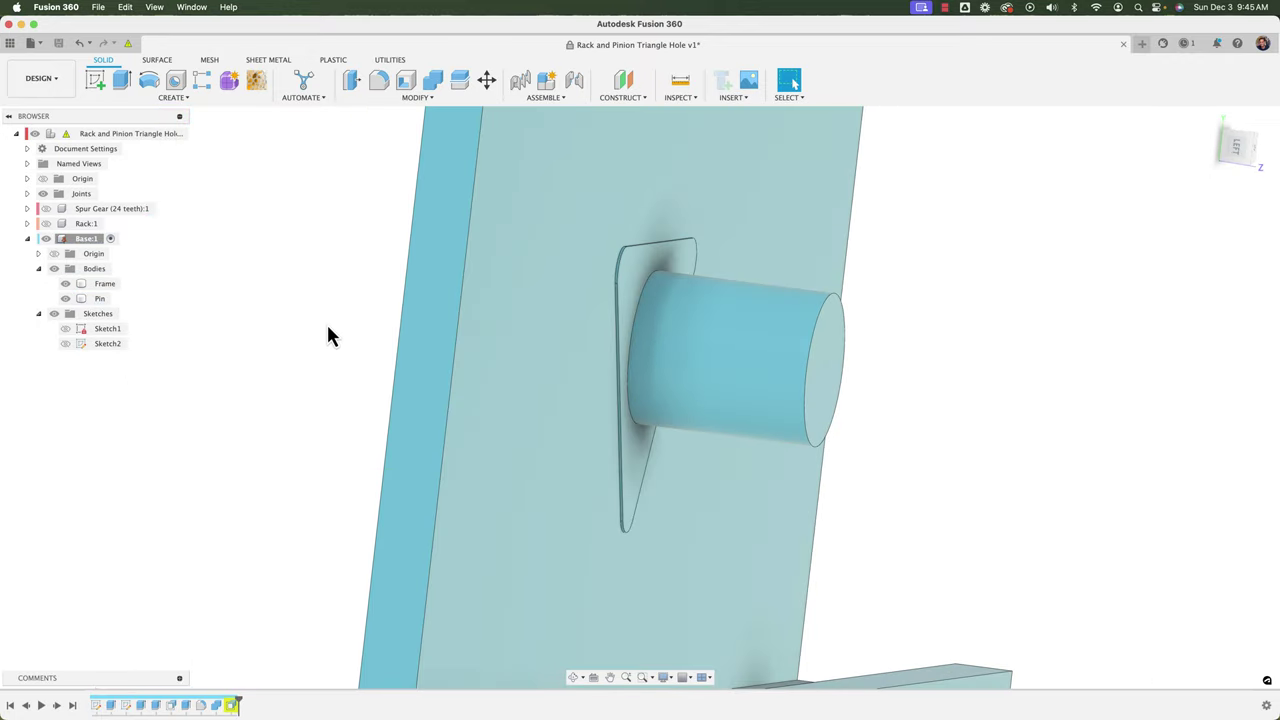
pyautogui.scroll(-3, 440, 530)
pyautogui.click(451, 514)
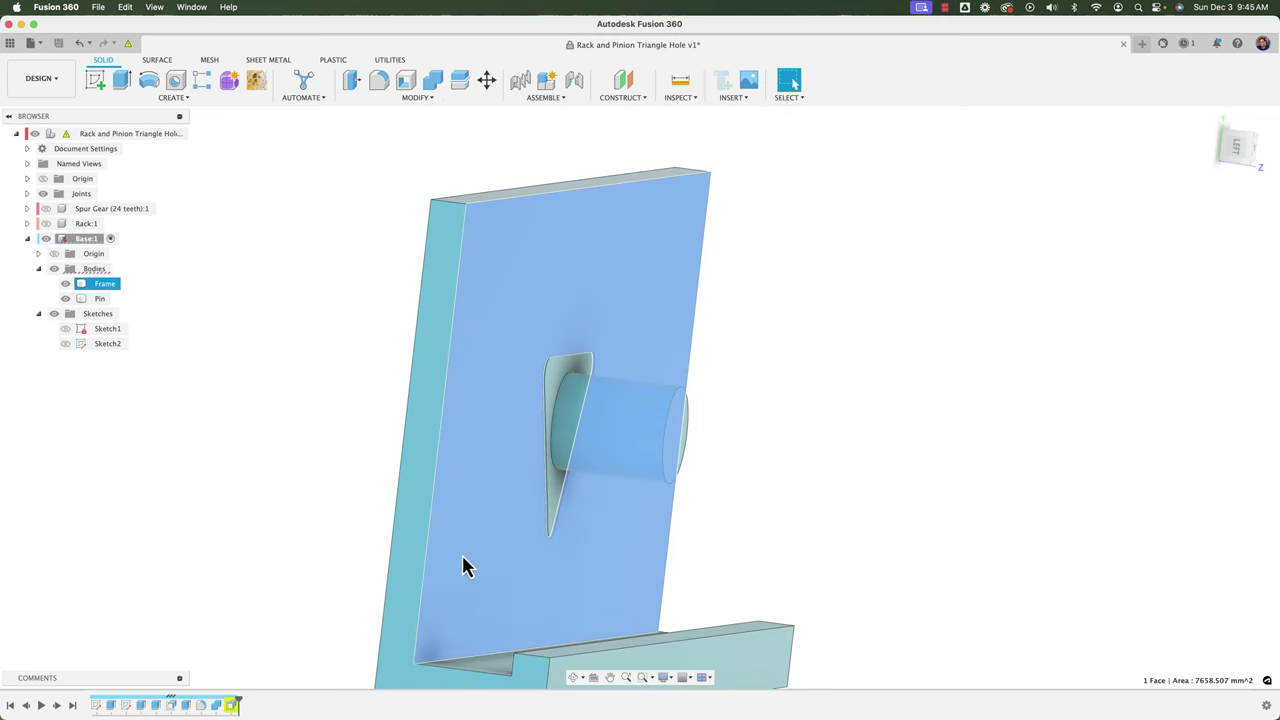
pyautogui.moveTo(463, 556); pyautogui.dragTo(491, 505, button='middle')
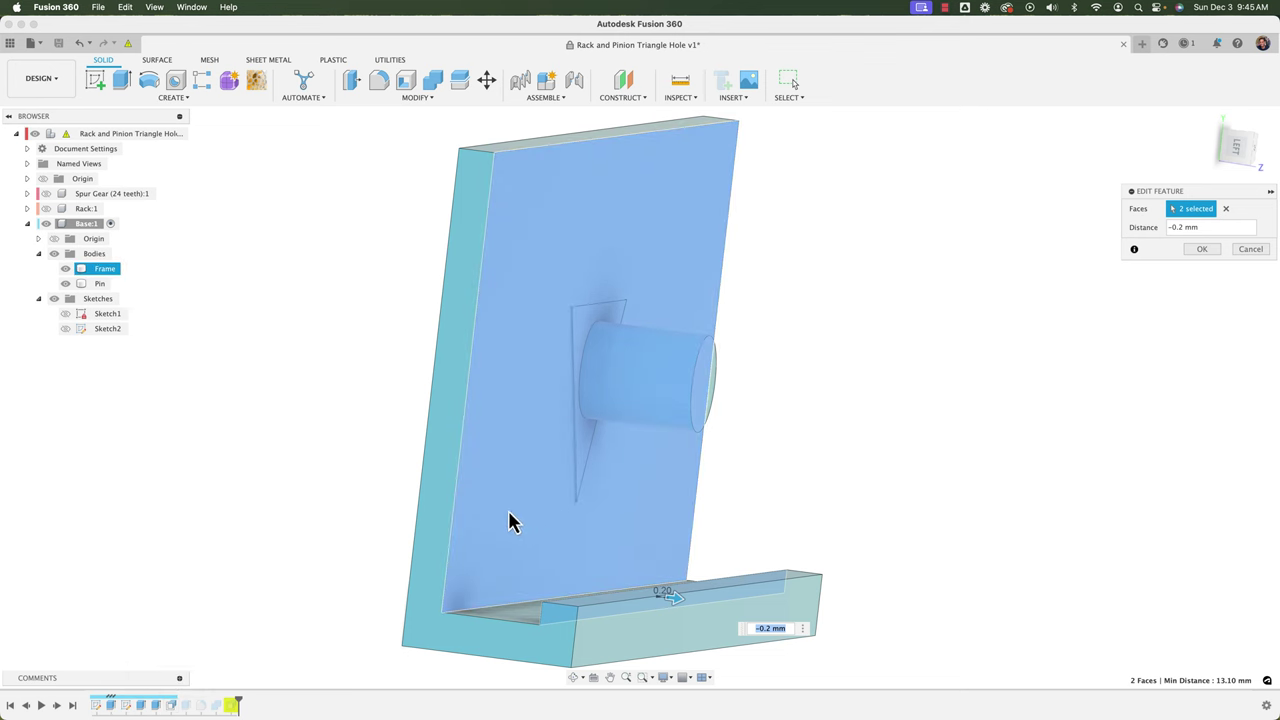
pyautogui.press('Return')
pyautogui.click(588, 333)
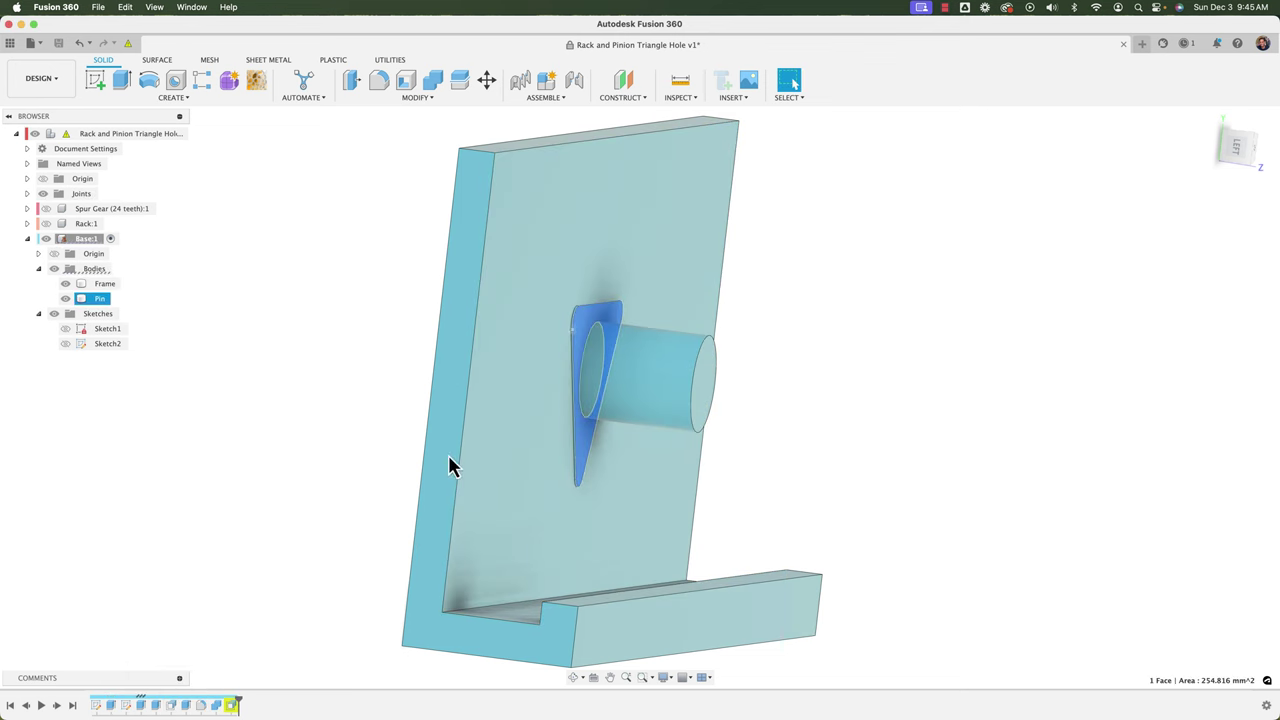
# - Hide the Frame and add the front face of the Pin's triangular step to OffsetFaces1, with the distance at -0.2 mm
pyautogui.click(141, 706)
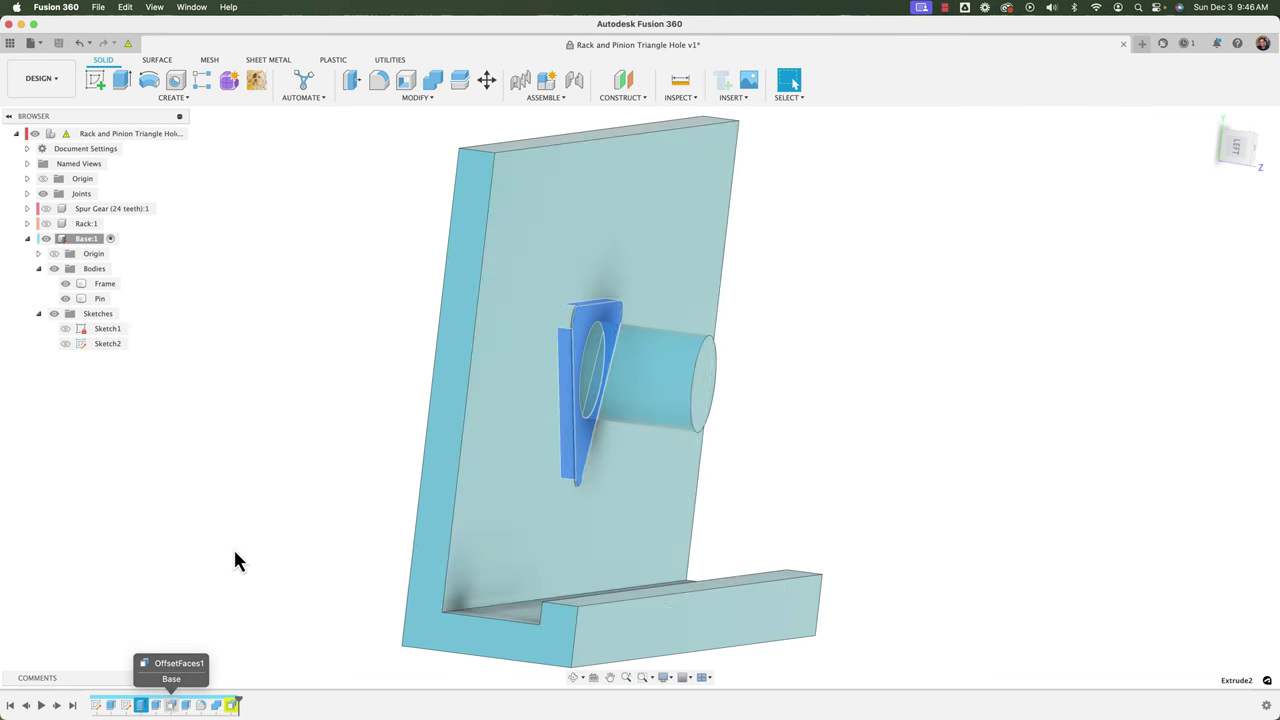
pyautogui.doubleClick(170, 705)
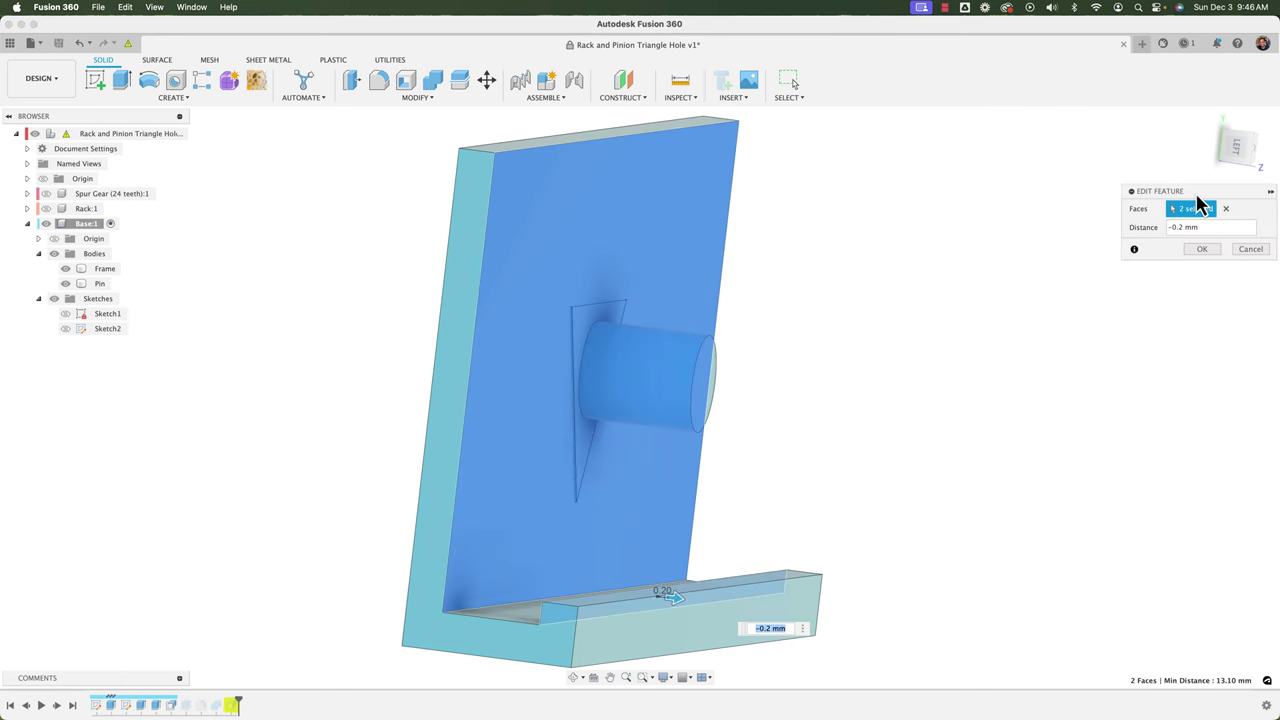
pyautogui.moveTo(1193, 195); pyautogui.dragTo(862, 247)
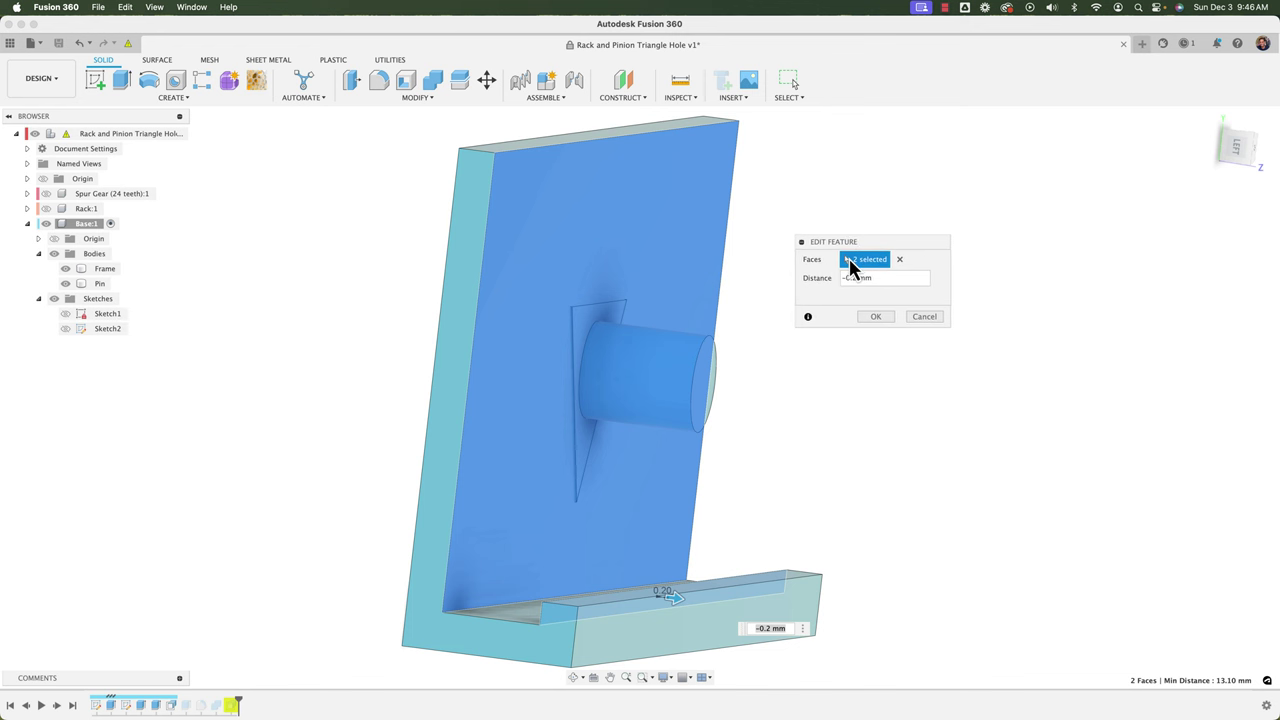
pyautogui.scroll(5, 569, 343)
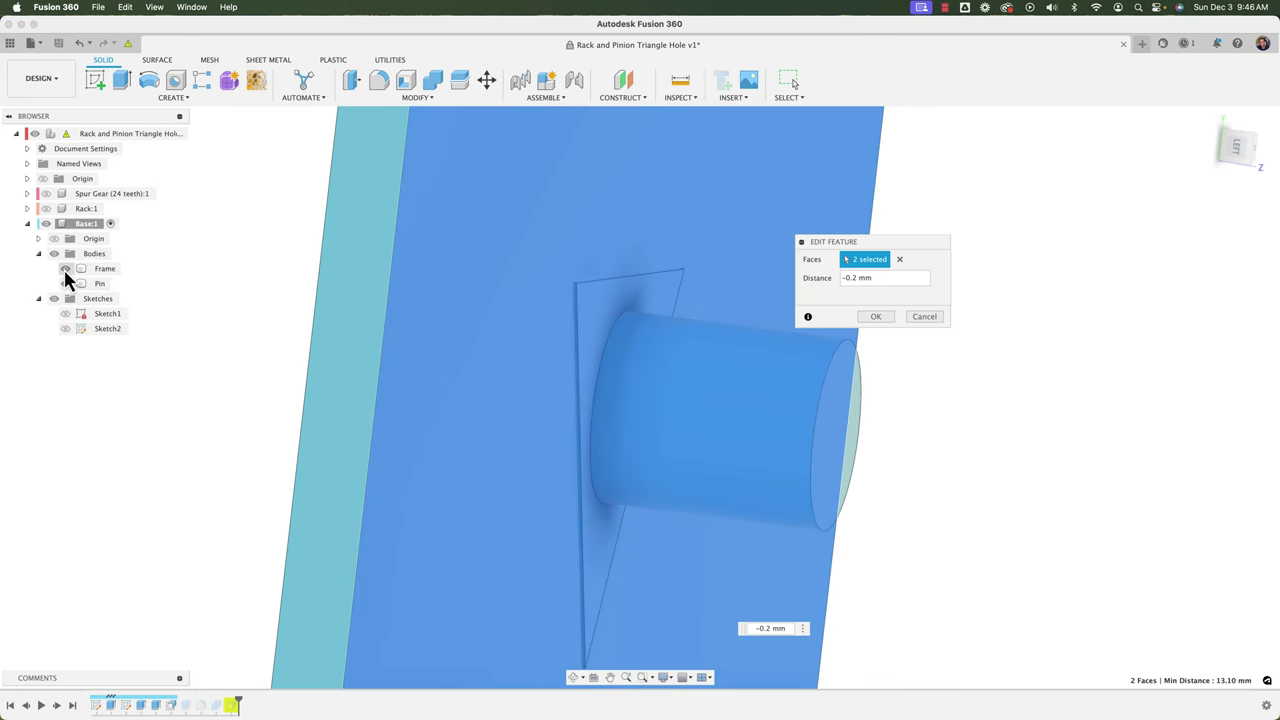
pyautogui.click(65, 269)
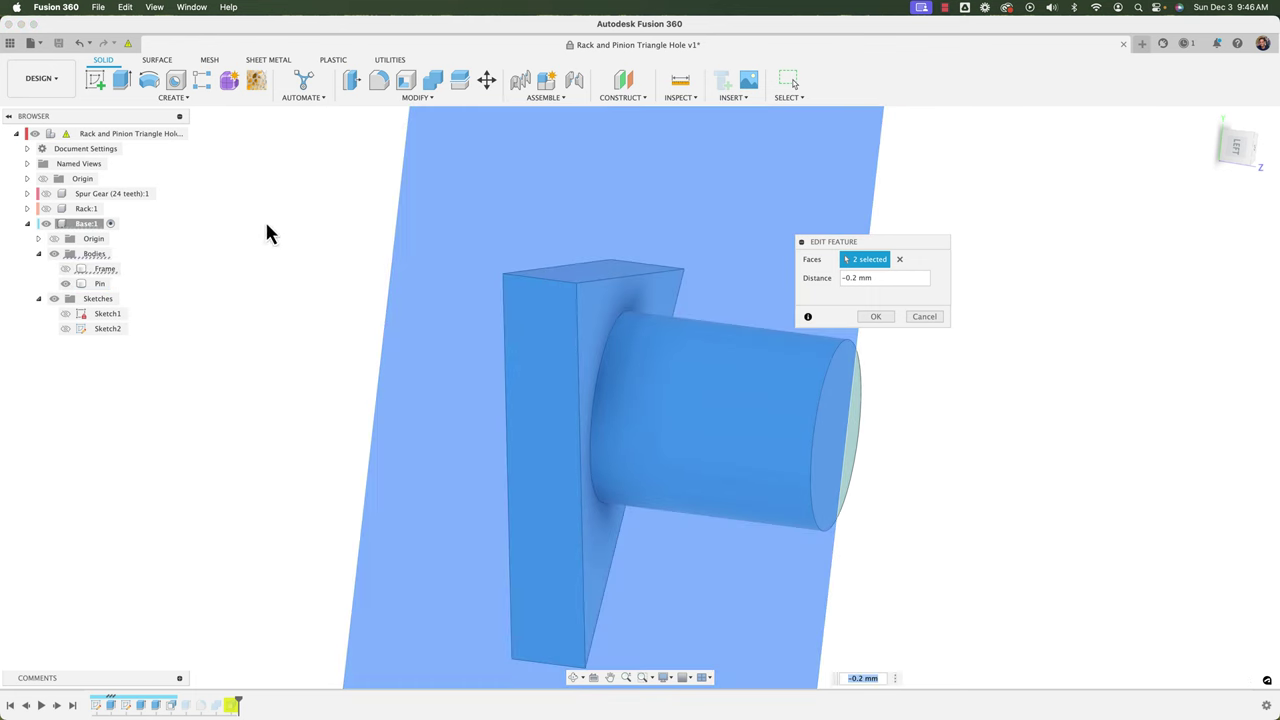
pyautogui.click(603, 308)
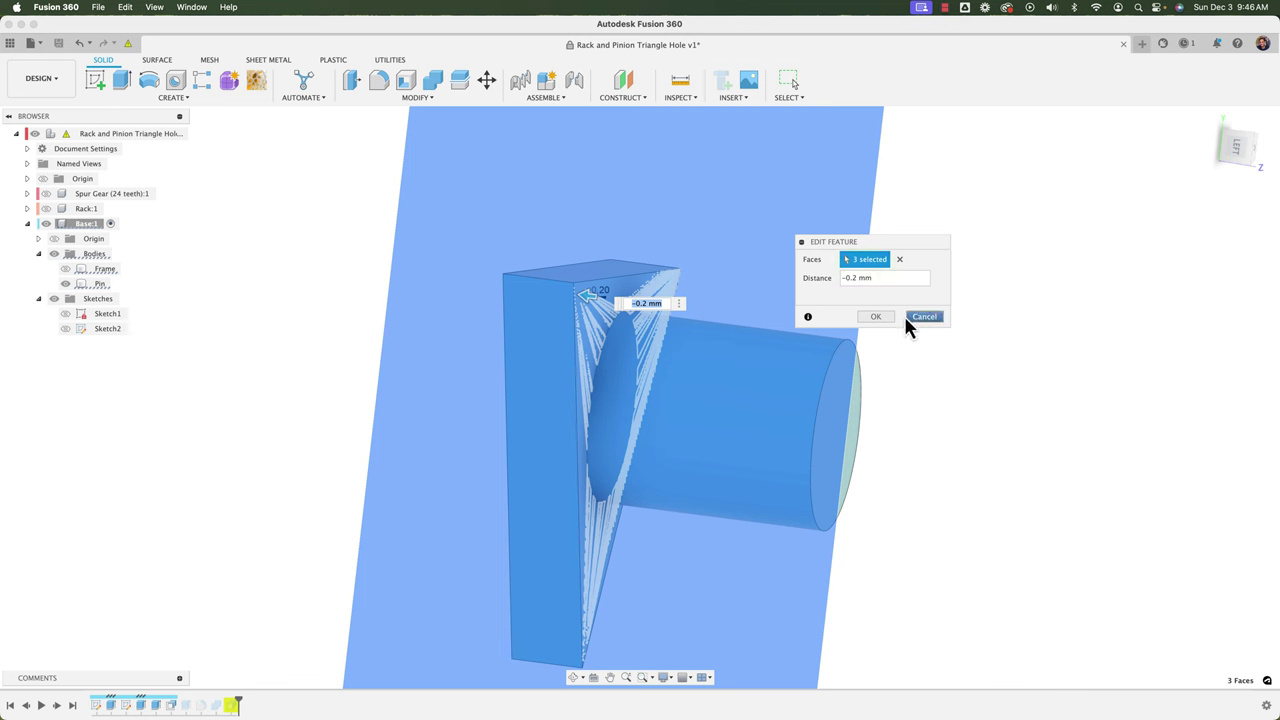
pyautogui.click(875, 317)
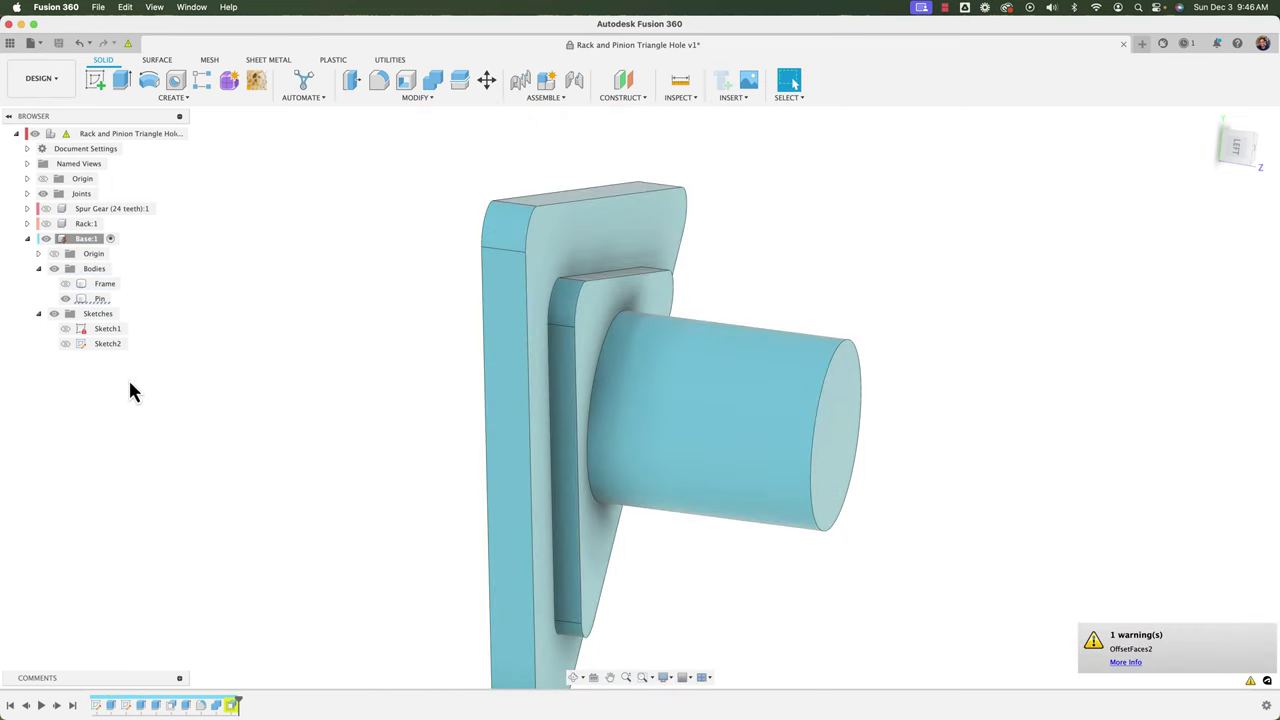
# - Show the Frame again and inspect how the Pin's triangular step sits in it from both sides
pyautogui.click(71, 287)
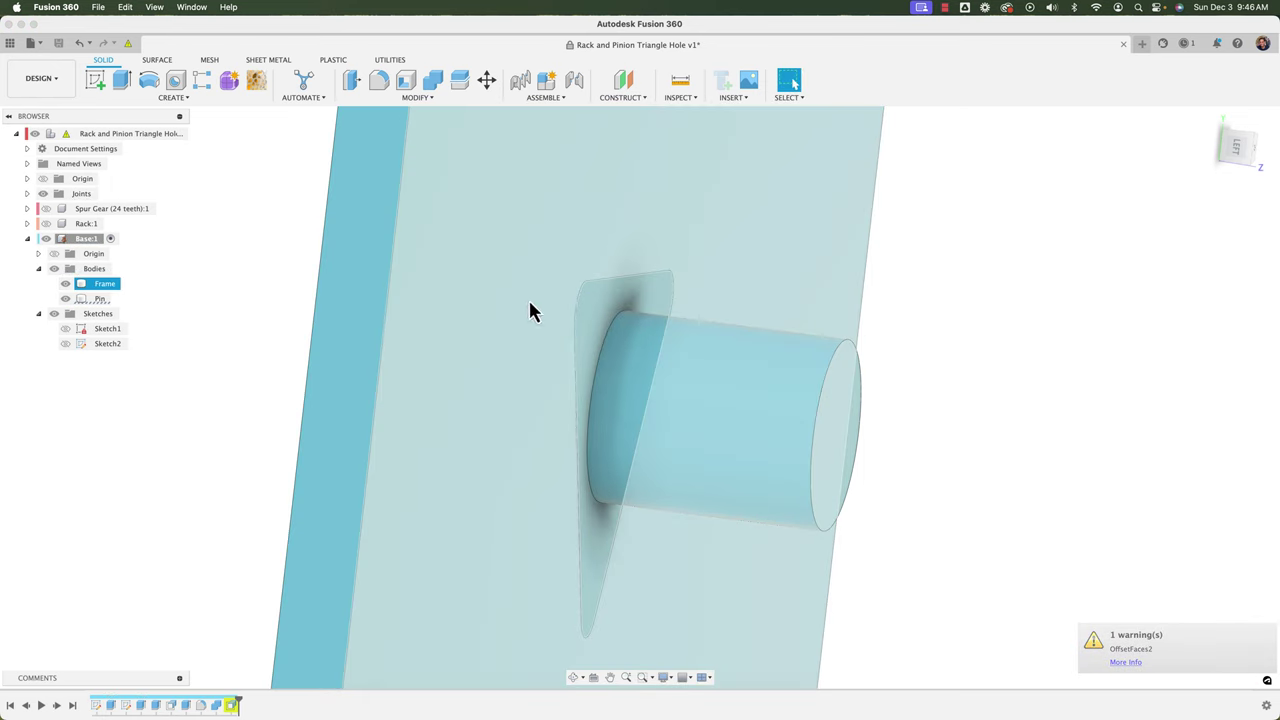
pyautogui.click(598, 318)
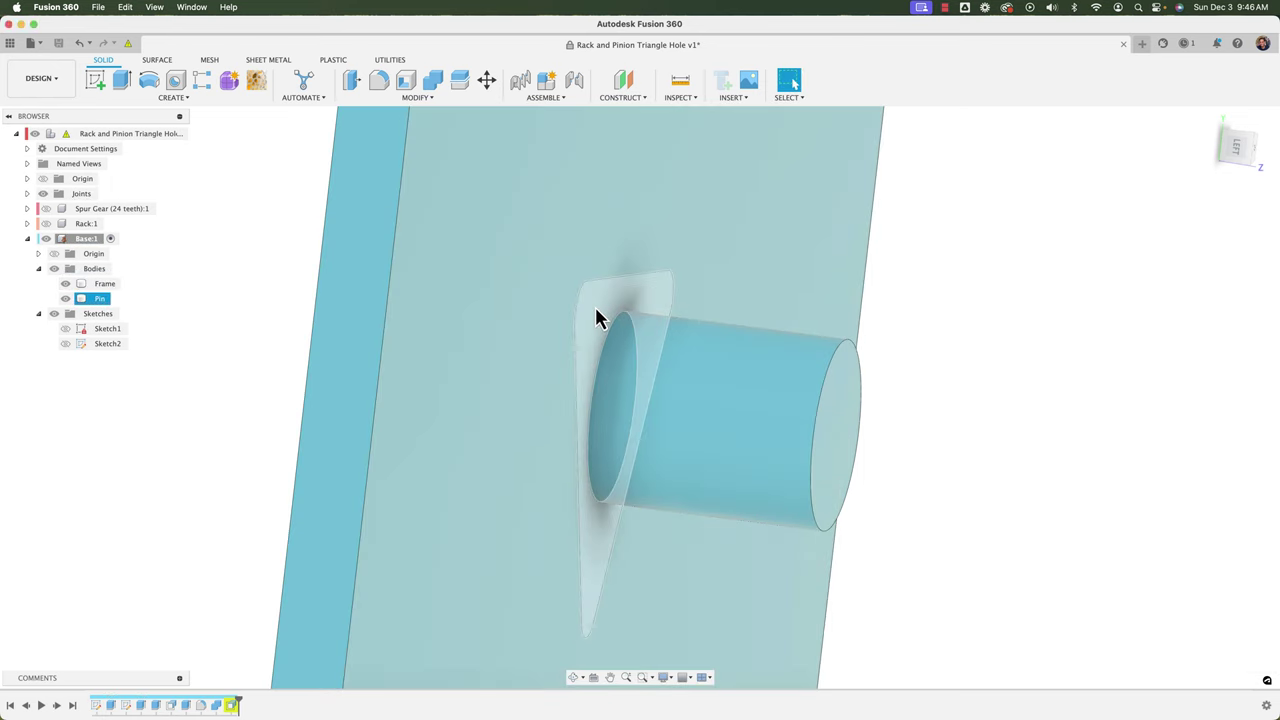
pyautogui.scroll(-5, 598, 318)
pyautogui.keyDown('shift'); pyautogui.moveTo(371, 366); pyautogui.dragTo(265, 376, button='middle'); pyautogui.keyUp('shift')
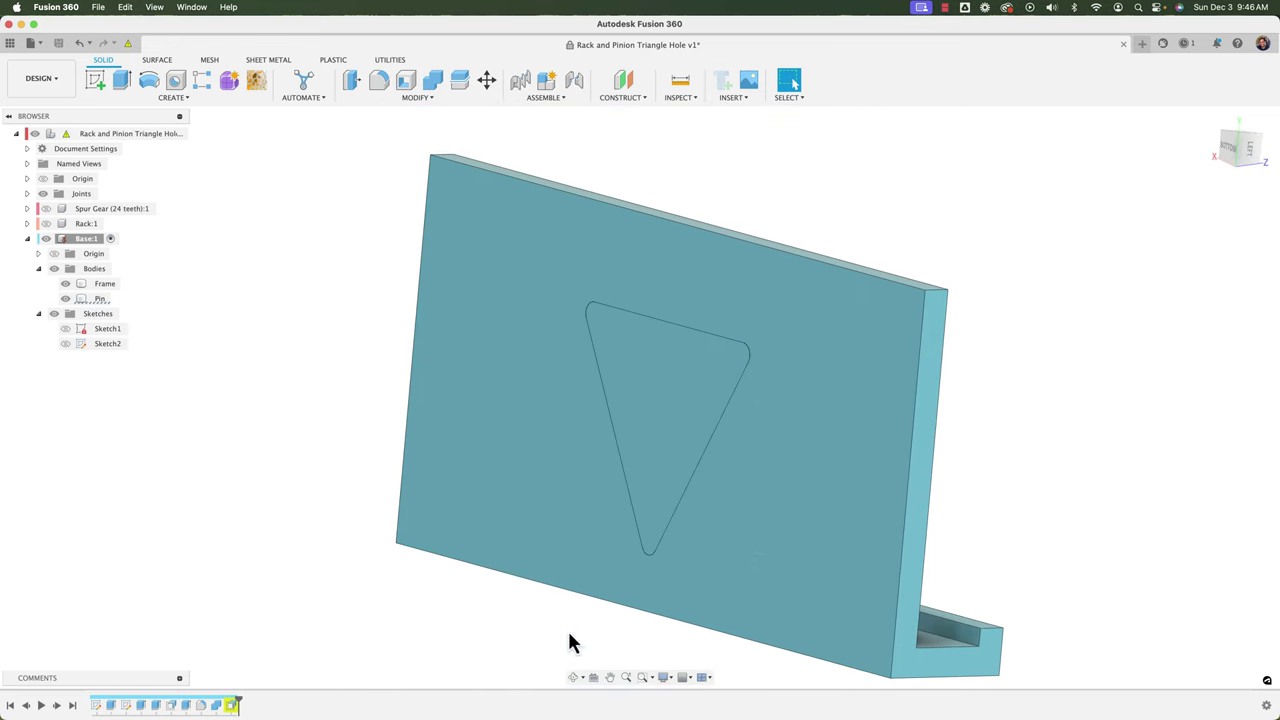
# - Look straight at the Frame's underside and open the warning on OffsetFaces2 for review
pyautogui.click(233, 708)
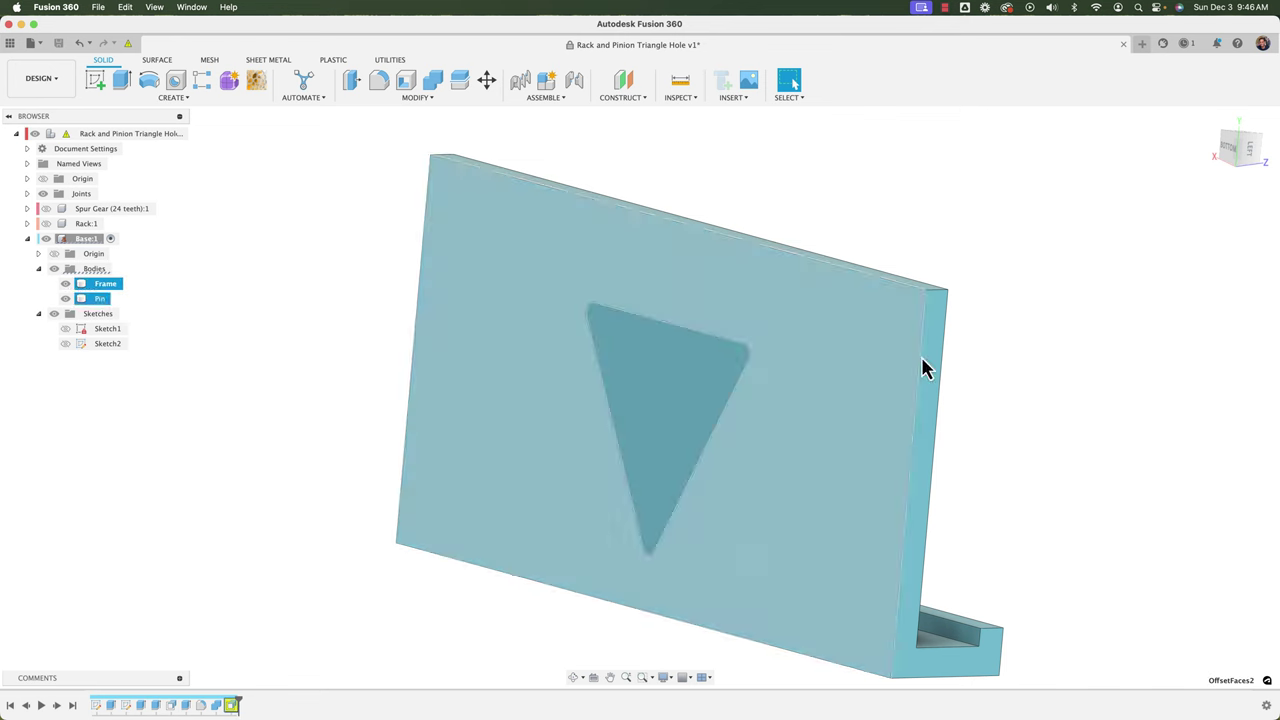
pyautogui.click(1228, 149)
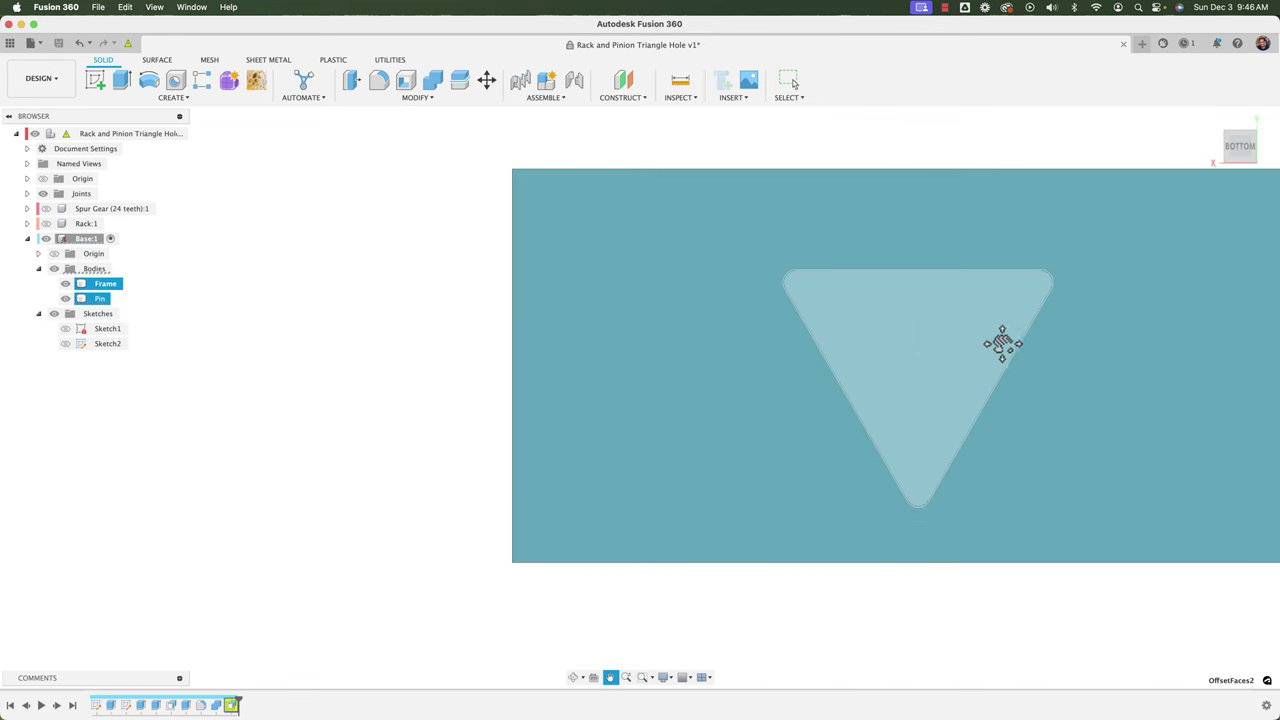
pyautogui.moveTo(1003, 343); pyautogui.dragTo(716, 381, button='middle')
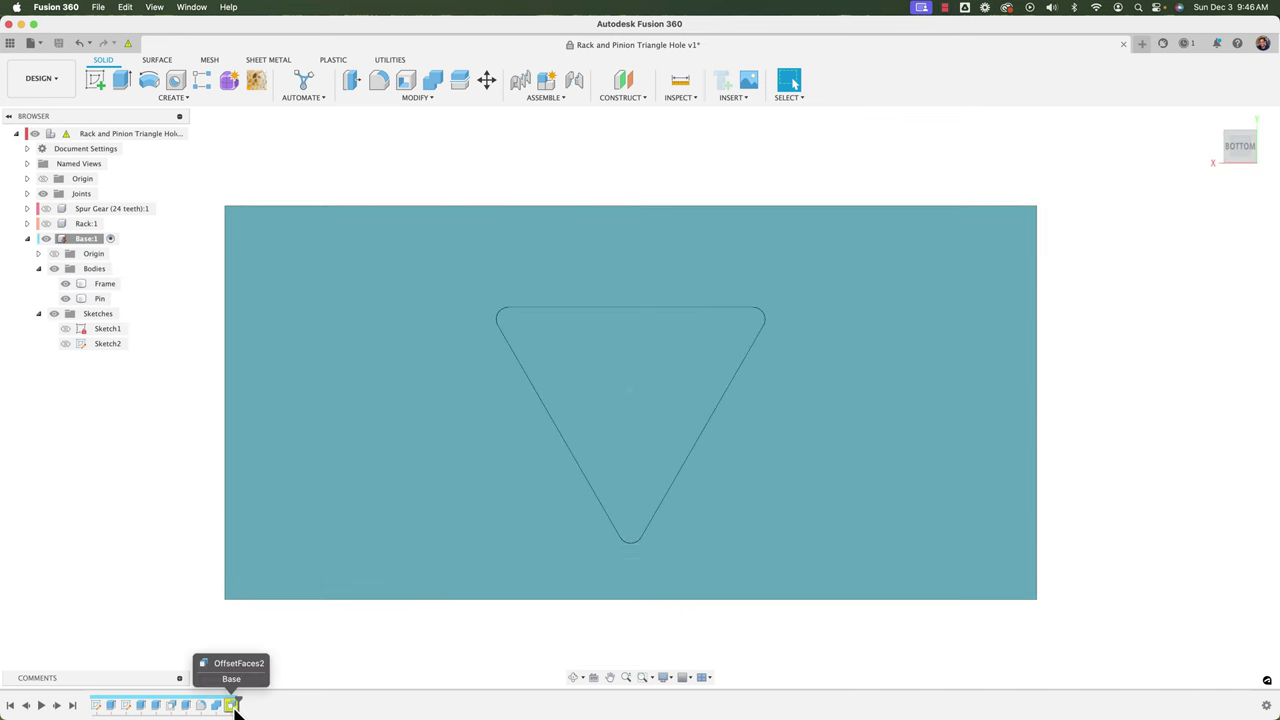
pyautogui.rightClick(237, 706)
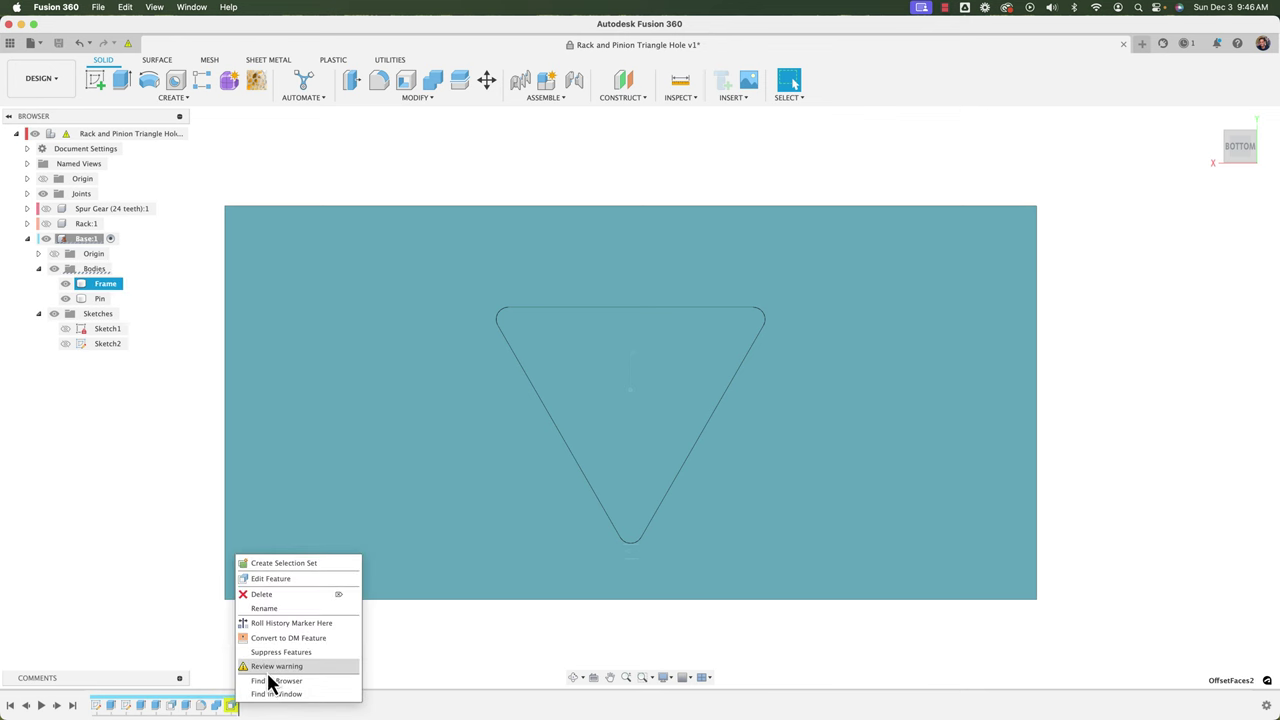
pyautogui.click(268, 682)
# - Examine where the lost face references of OffsetFaces2 lie on the triangular flange and close the warning
pyautogui.moveTo(749, 560); pyautogui.dragTo(670, 542, button='middle')
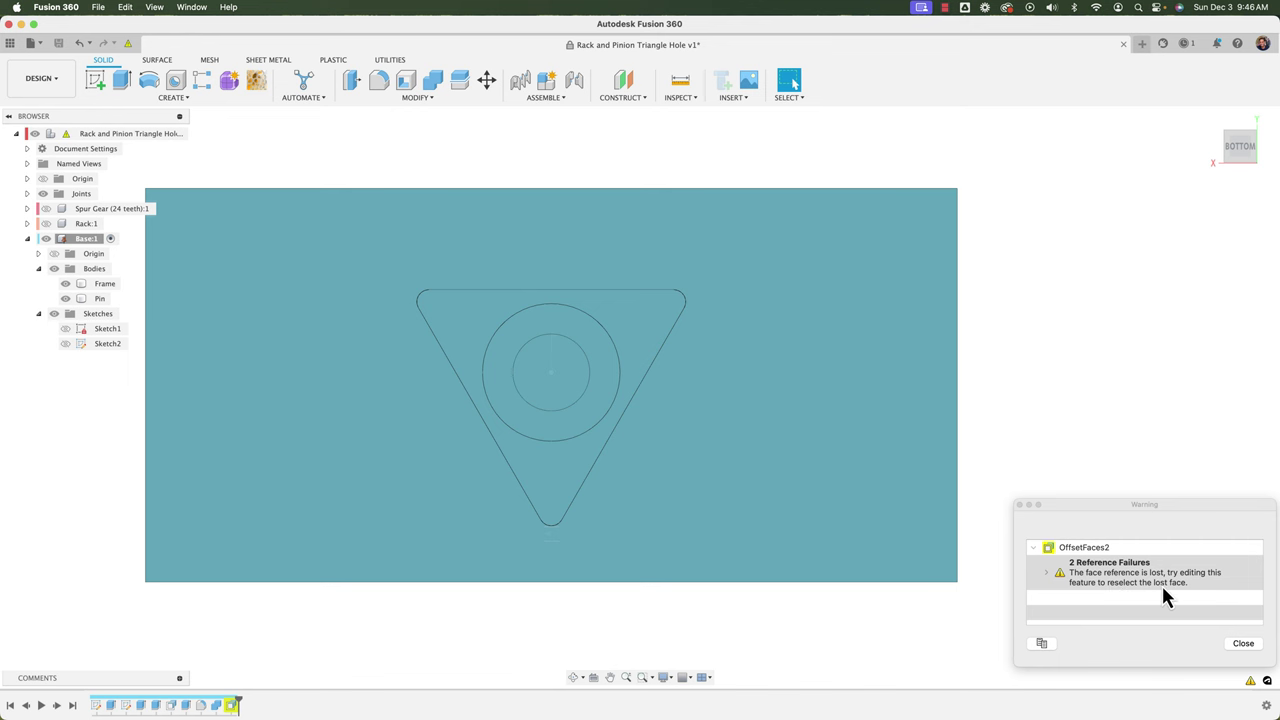
pyautogui.click(925, 507)
pyautogui.keyDown('shift'); pyautogui.moveTo(927, 397); pyautogui.dragTo(586, 380, button='middle'); pyautogui.keyUp('shift')
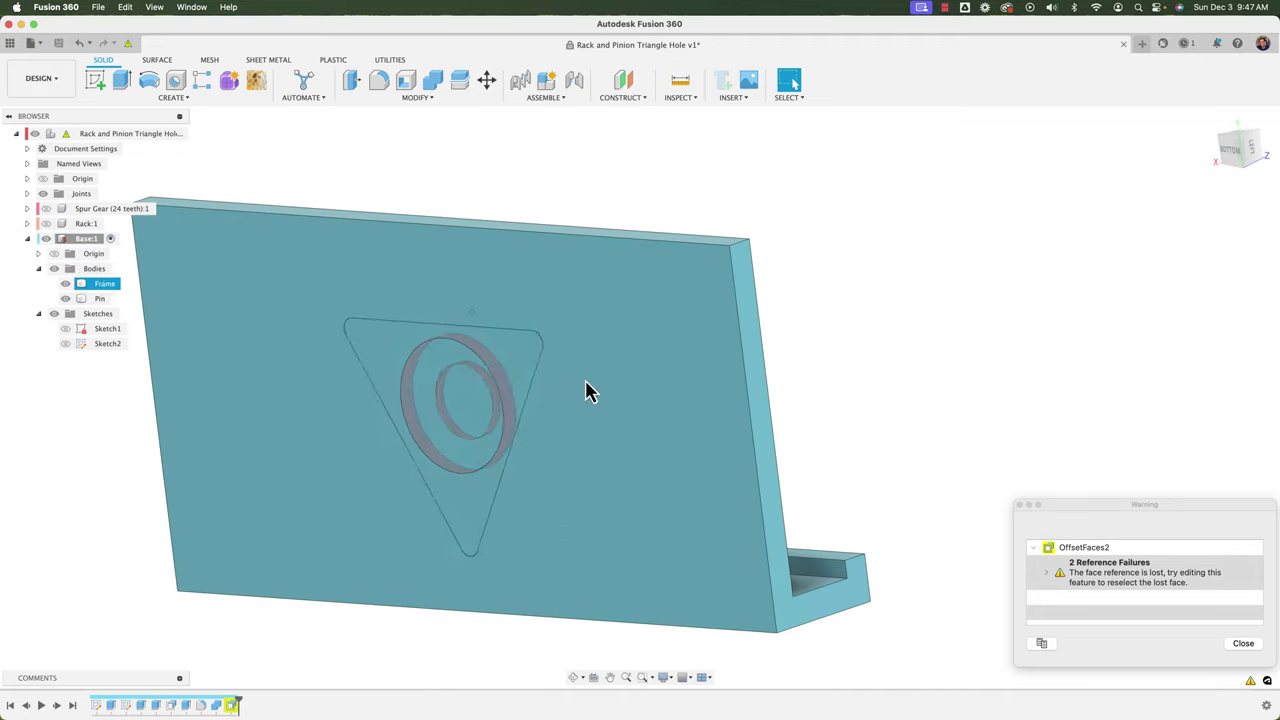
pyautogui.scroll(5, 450, 384)
pyautogui.moveTo(472, 335); pyautogui.dragTo(529, 301, button='middle')
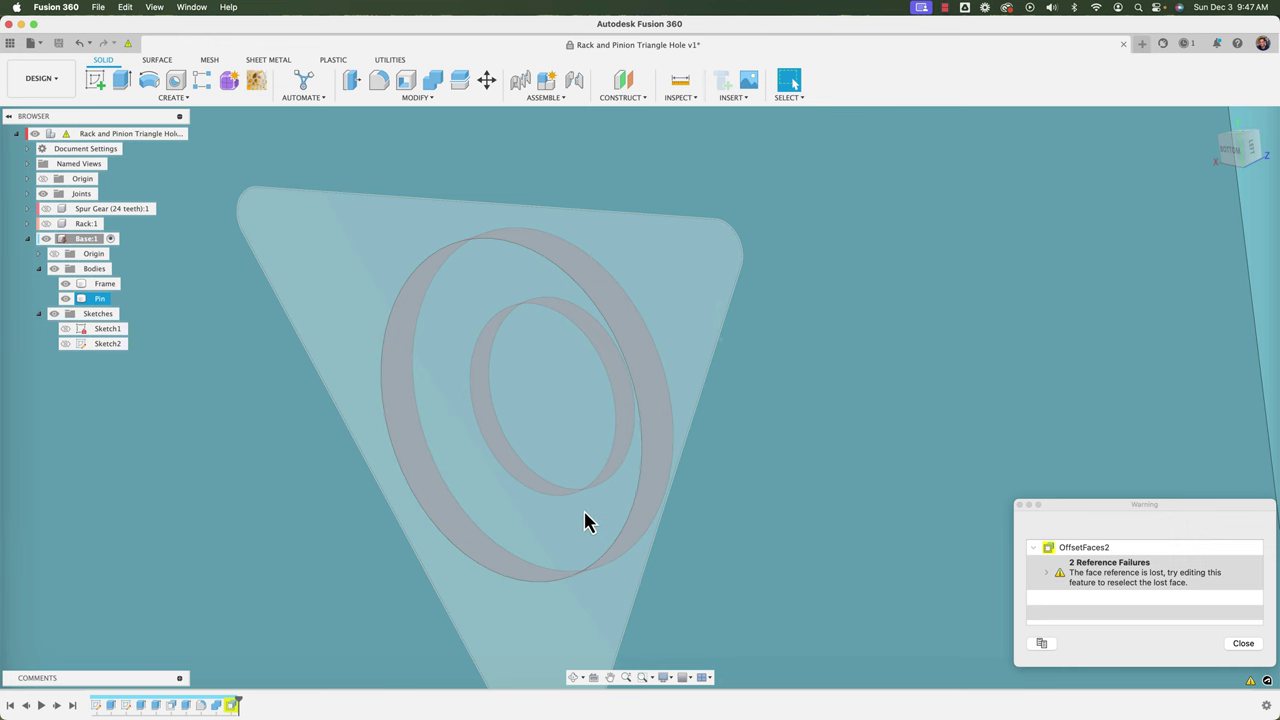
pyautogui.scroll(-2, 591, 517)
pyautogui.scroll(-4, 580, 334)
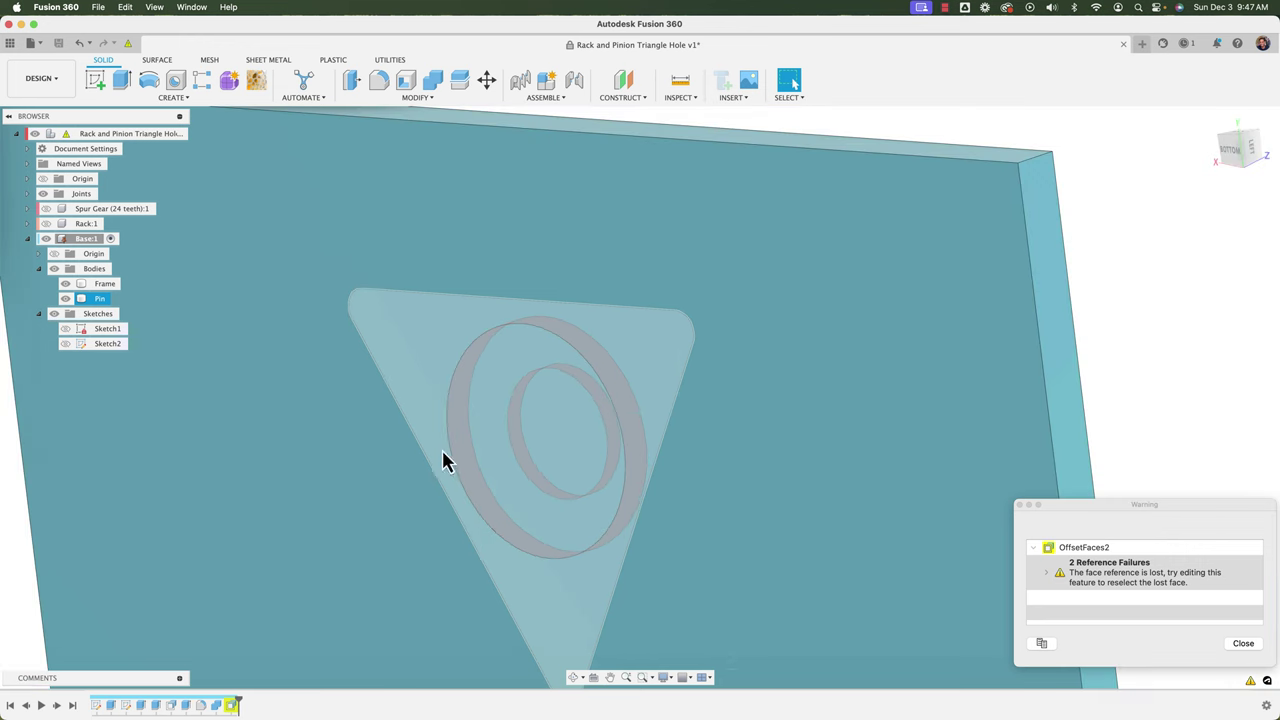
pyautogui.click(651, 503)
pyautogui.click(645, 495)
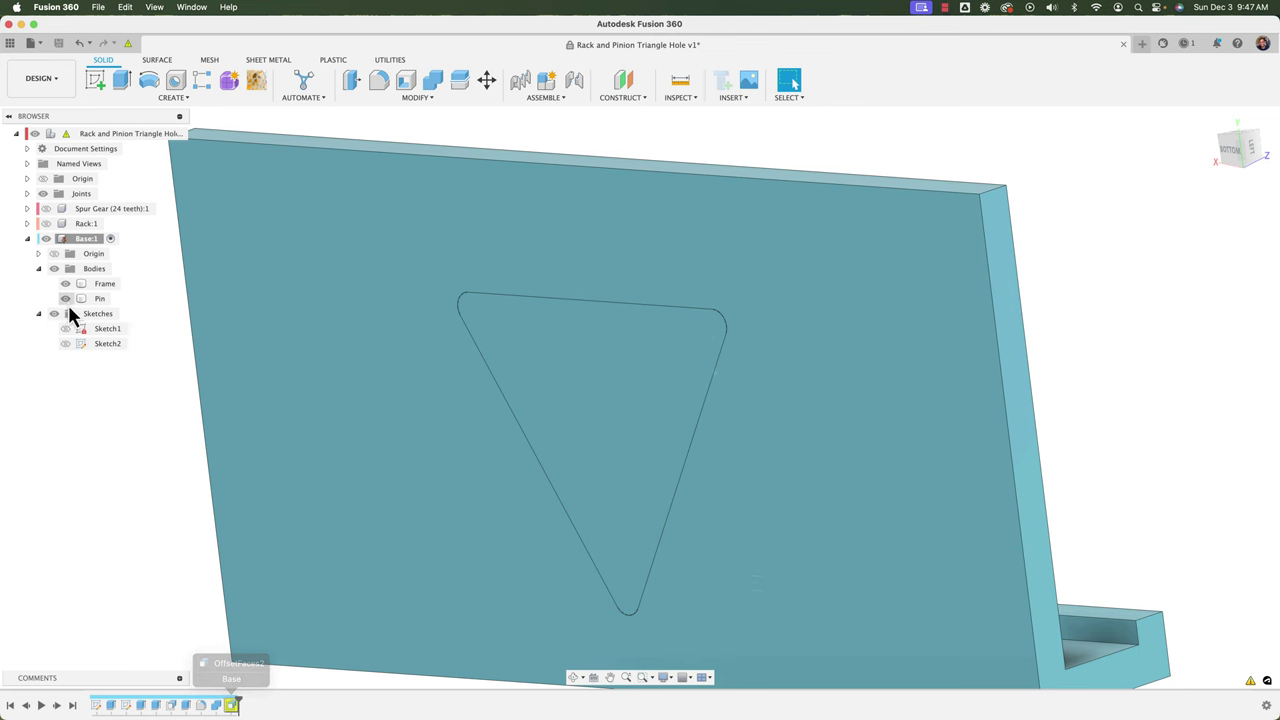
# - Hide the Pin and edit OffsetFaces2, selecting one long wall and the adjoining rounded corner of the Frame's outer triangular recess
pyautogui.click(65, 298)
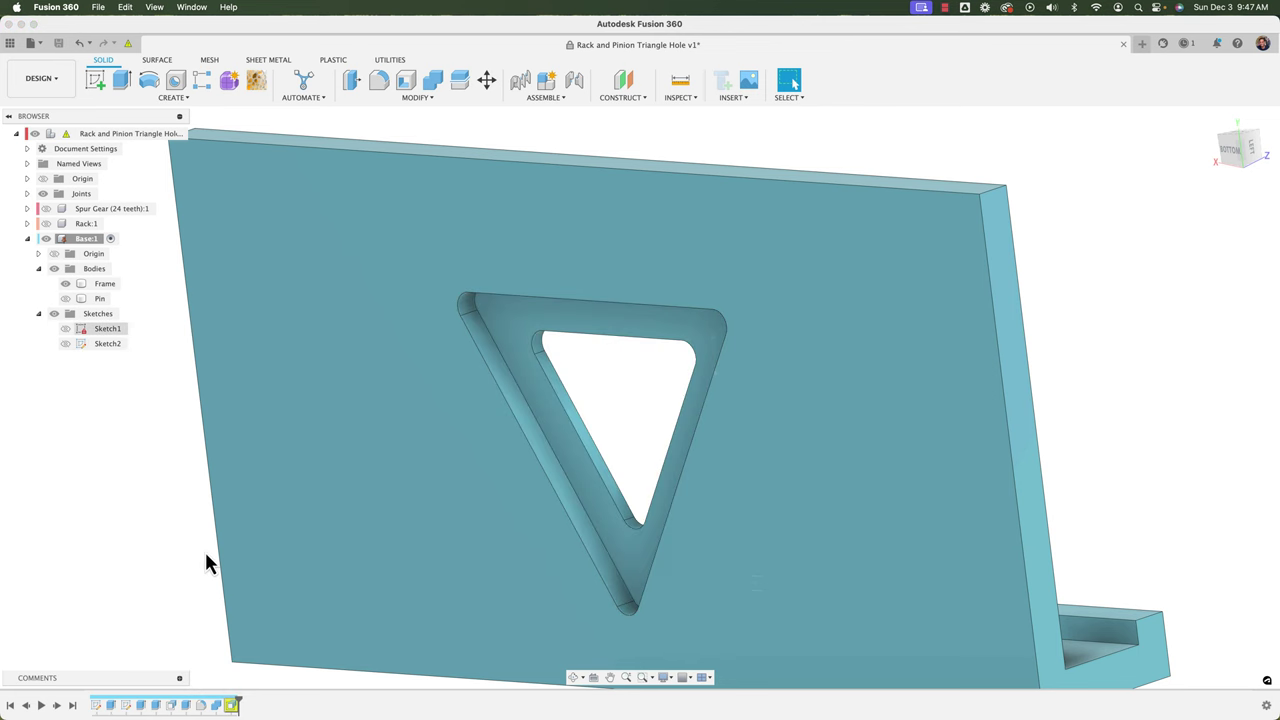
pyautogui.doubleClick(231, 707)
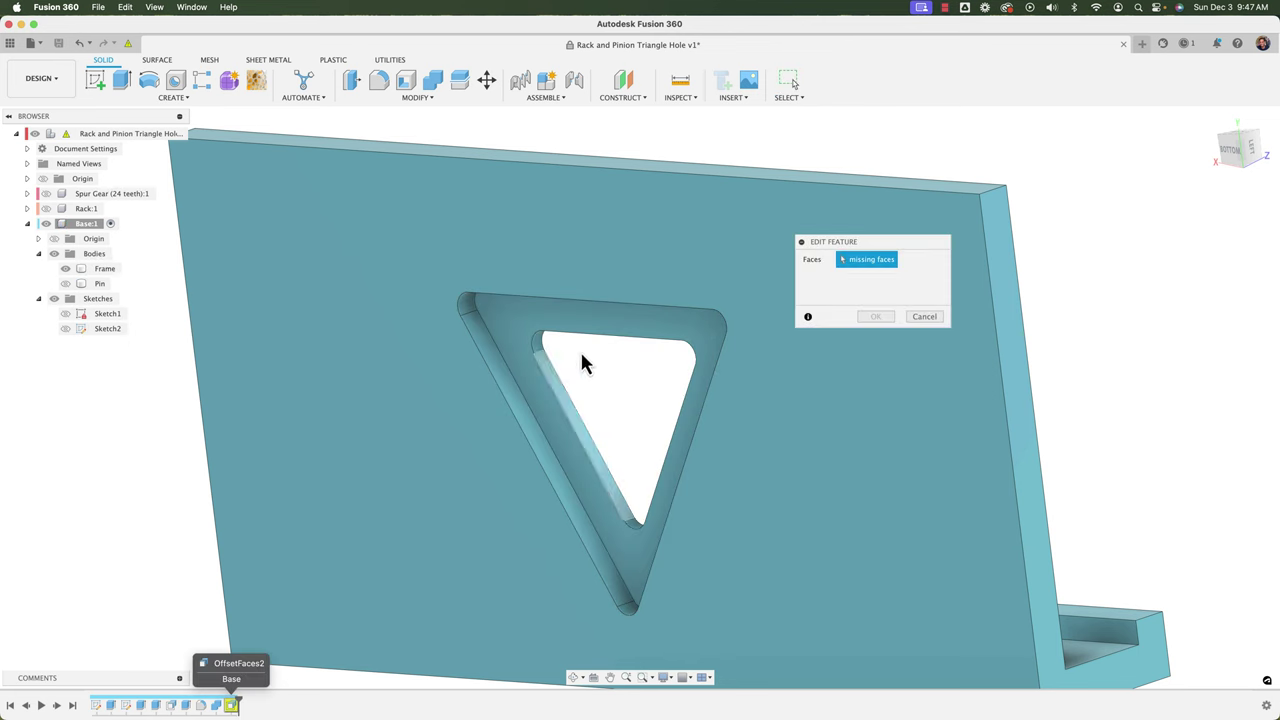
pyautogui.keyDown('shift'); pyautogui.moveTo(568, 346); pyautogui.dragTo(564, 289, button='middle'); pyautogui.keyUp('shift')
pyautogui.moveTo(582, 383); pyautogui.dragTo(605, 686, button='middle')
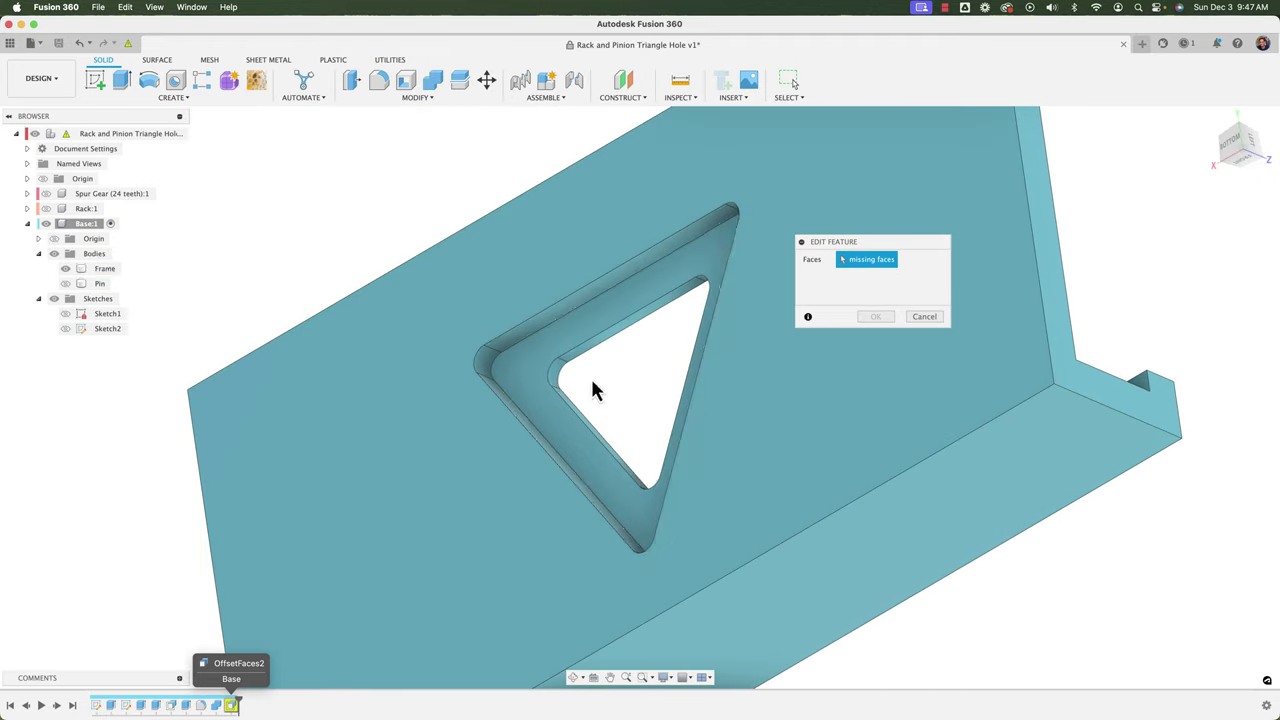
pyautogui.scroll(5, 481, 322)
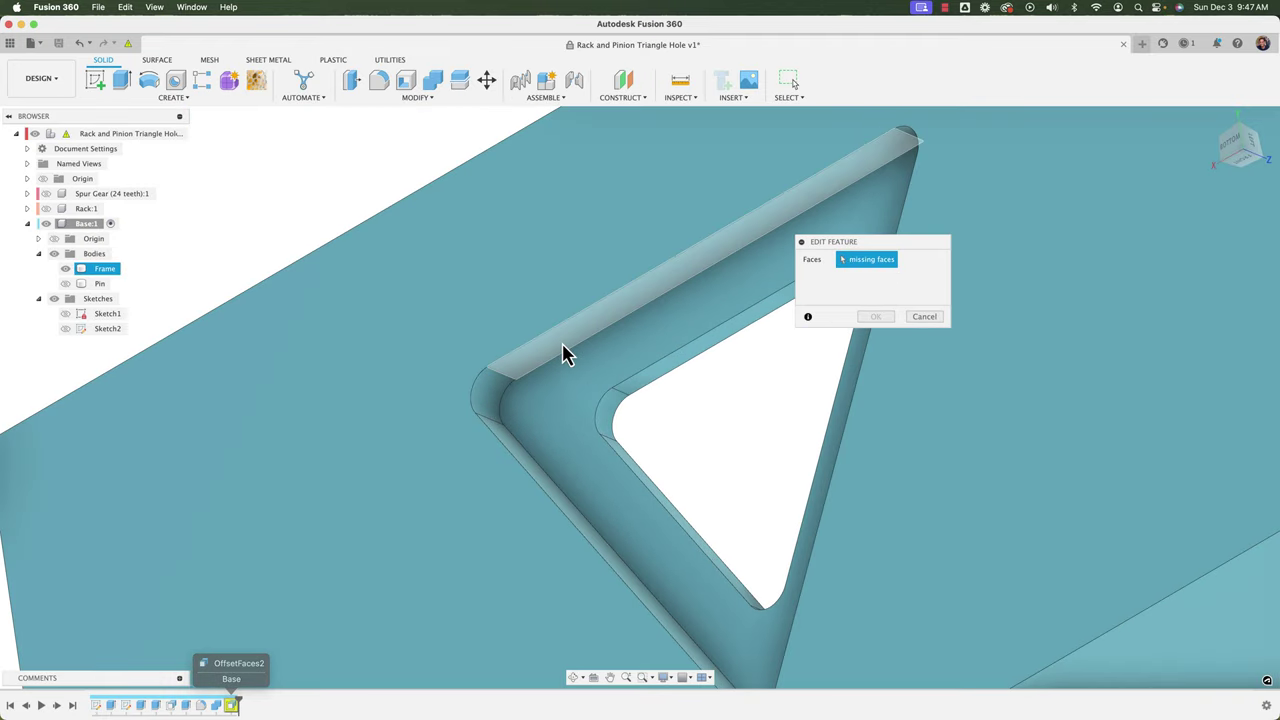
pyautogui.click(562, 354)
pyautogui.click(494, 414)
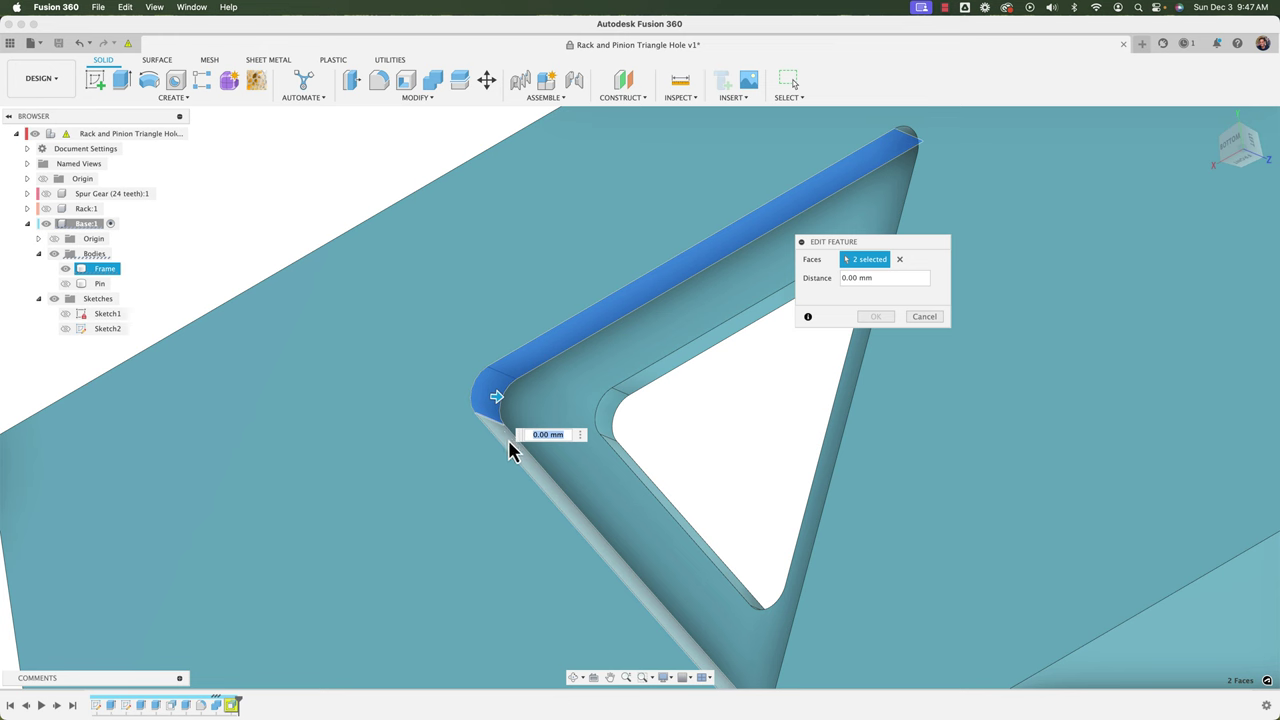
# - Try offsetting the two selected recess faces by increasing distances, up to about -11.9 mm, to see how the recess reacts
pyautogui.moveTo(497, 398); pyautogui.dragTo(462, 396)
pyautogui.moveTo(634, 464); pyautogui.dragTo(476, 238, button='middle')
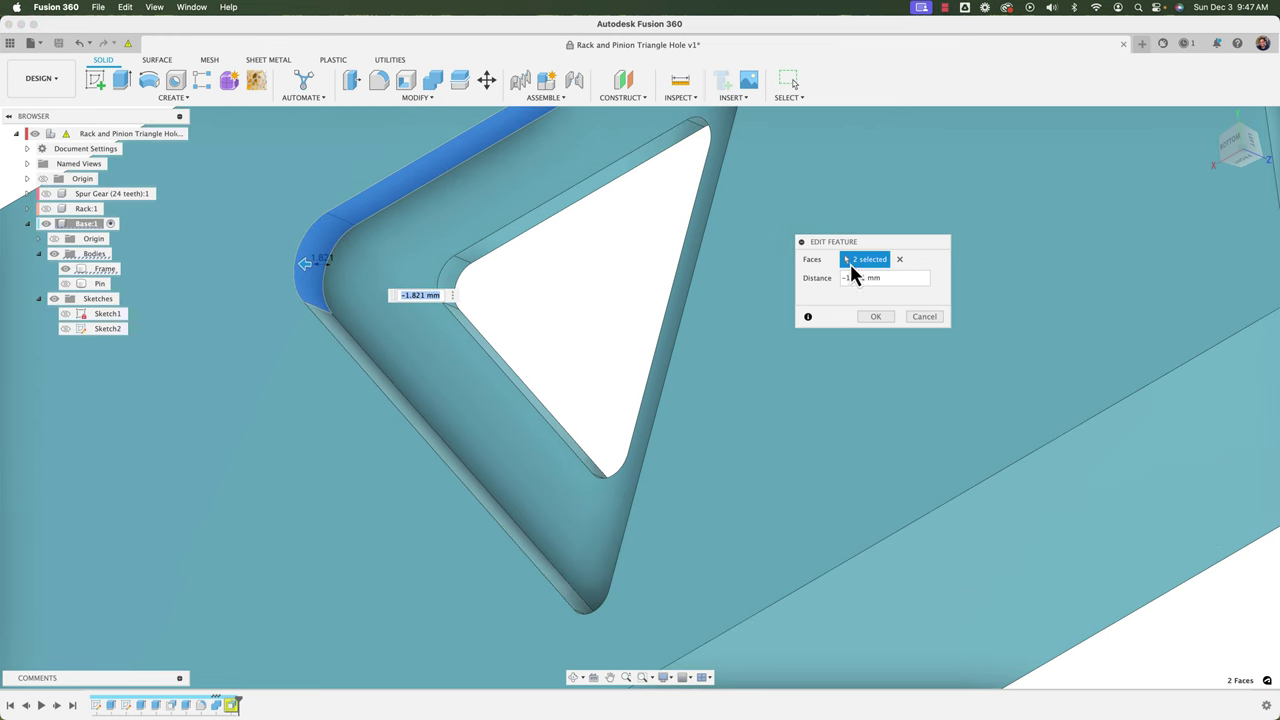
pyautogui.keyDown('shift'); pyautogui.moveTo(602, 338); pyautogui.dragTo(620, 395, button='middle'); pyautogui.keyUp('shift')
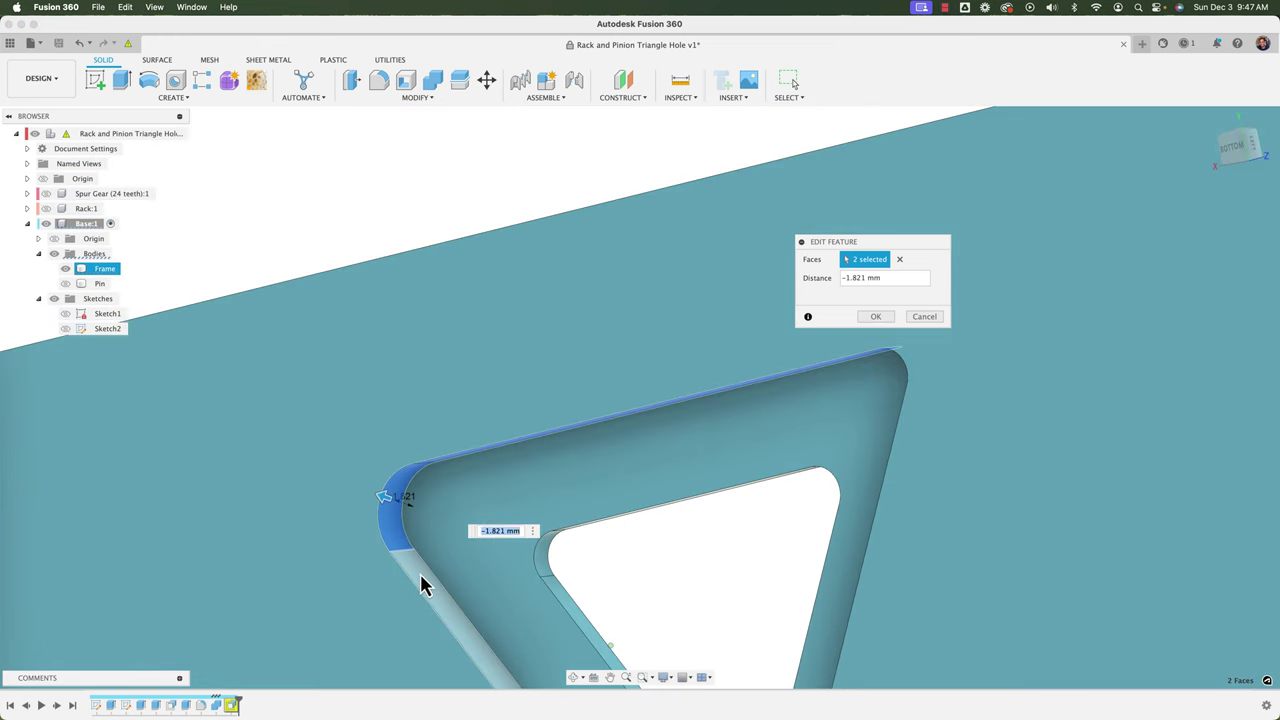
pyautogui.moveTo(384, 496); pyautogui.dragTo(344, 482)
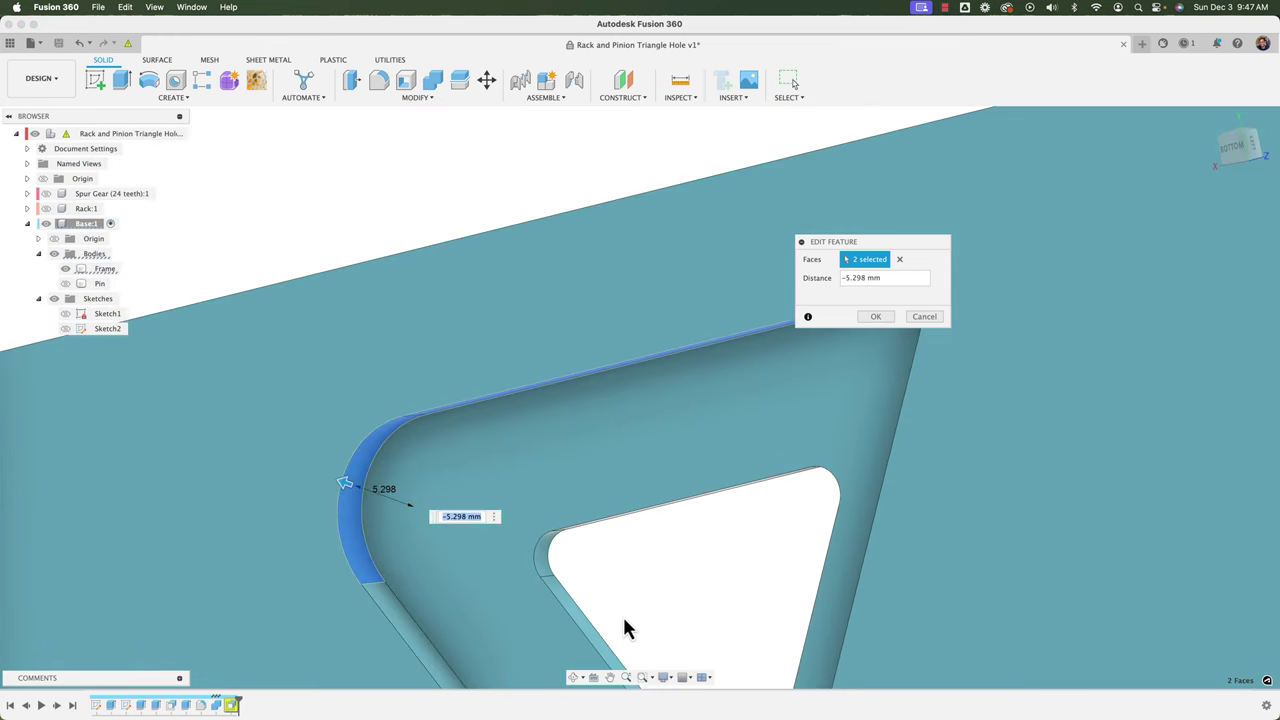
pyautogui.moveTo(647, 594); pyautogui.dragTo(585, 304, button='middle')
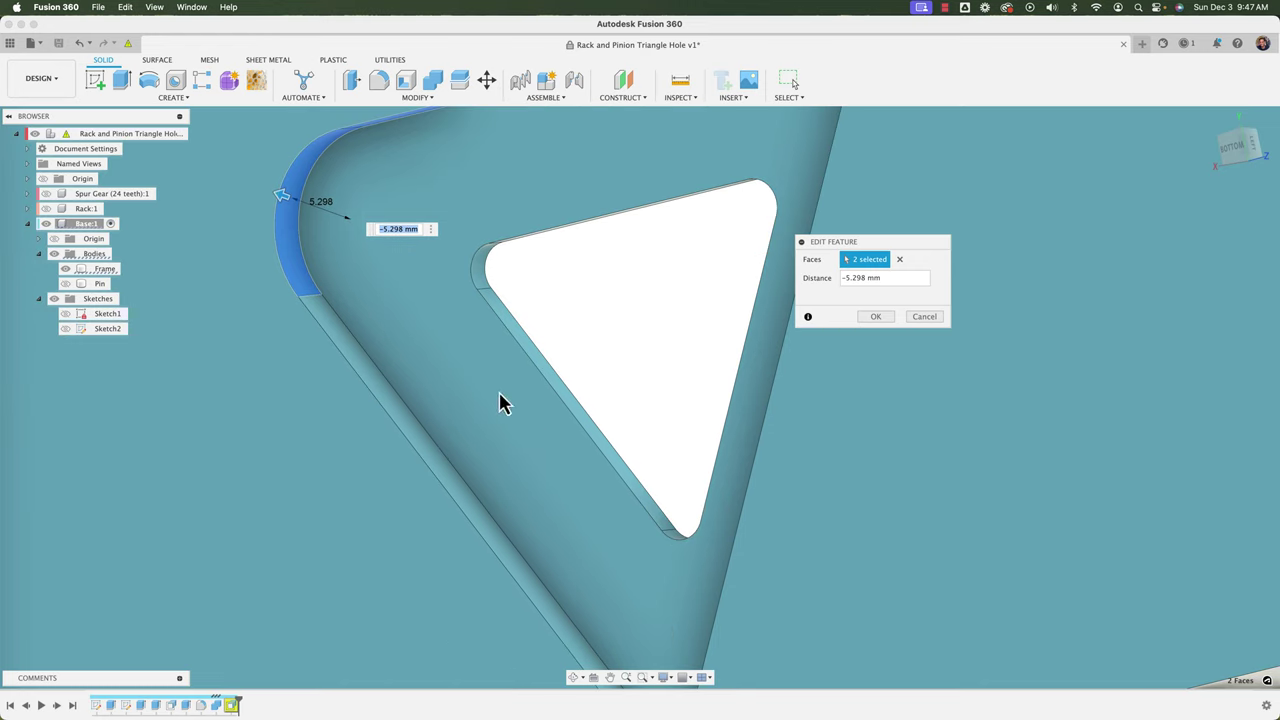
pyautogui.moveTo(360, 375); pyautogui.dragTo(515, 497)
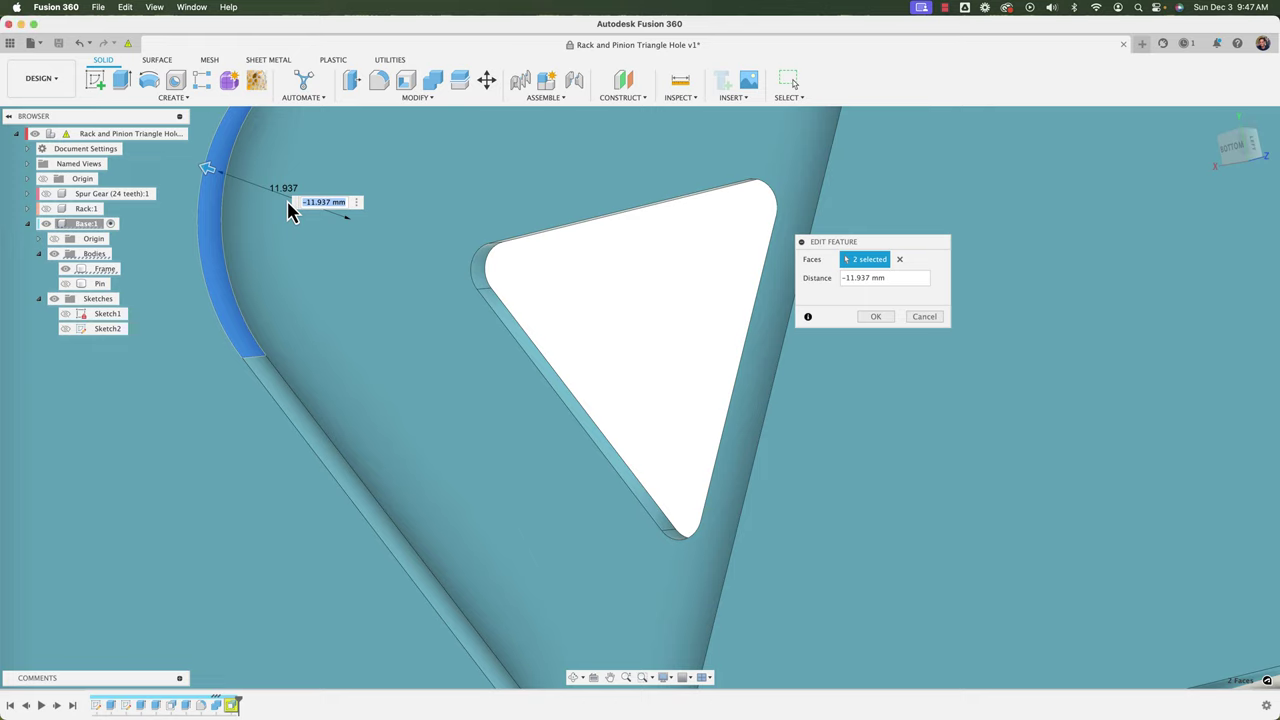
pyautogui.scroll(-5, 288, 203)
pyautogui.moveTo(288, 203); pyautogui.dragTo(343, 192, button='middle')
pyautogui.scroll(1, 329, 240)
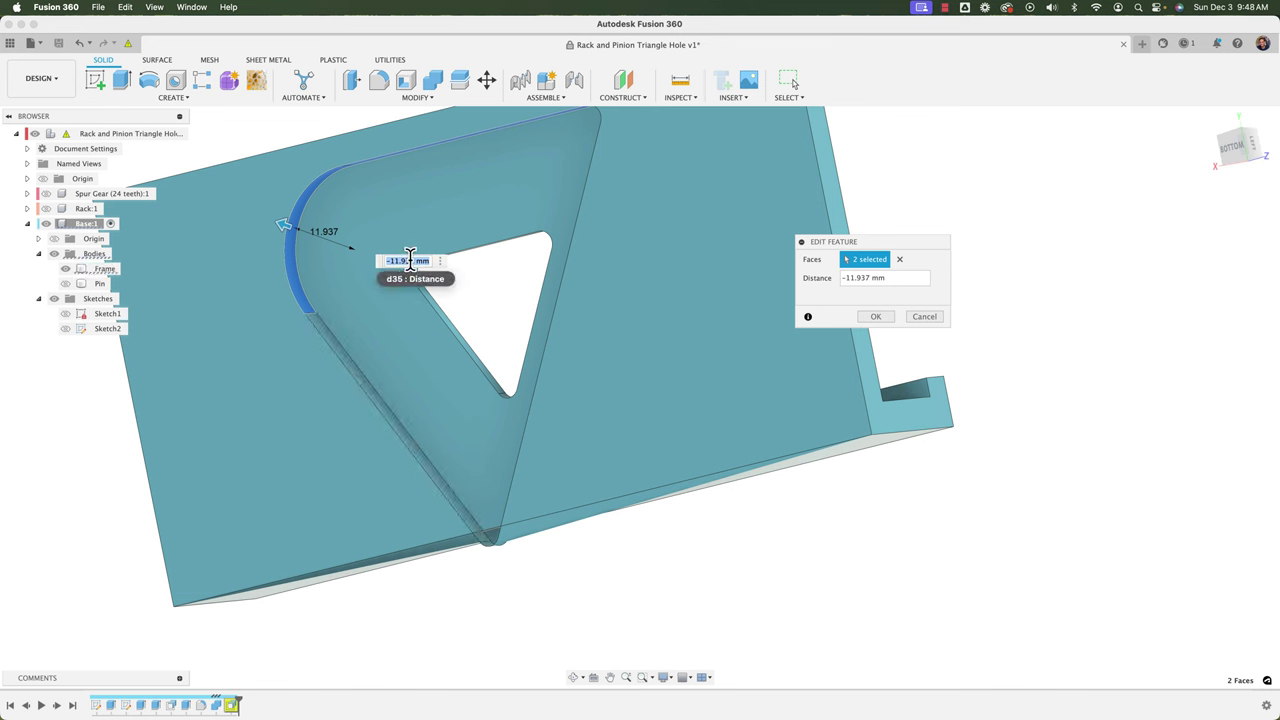
# - Reset the offset distance to 0 mm and add the remaining four side faces of the Frame's outer triangular recess to the selection
pyautogui.click(398, 322)
pyautogui.keyDown('shift'); pyautogui.moveTo(477, 335); pyautogui.dragTo(482, 421, button='middle'); pyautogui.keyUp('shift')
pyautogui.keyDown('shift'); pyautogui.moveTo(612, 510); pyautogui.dragTo(585, 538, button='middle'); pyautogui.keyUp('shift')
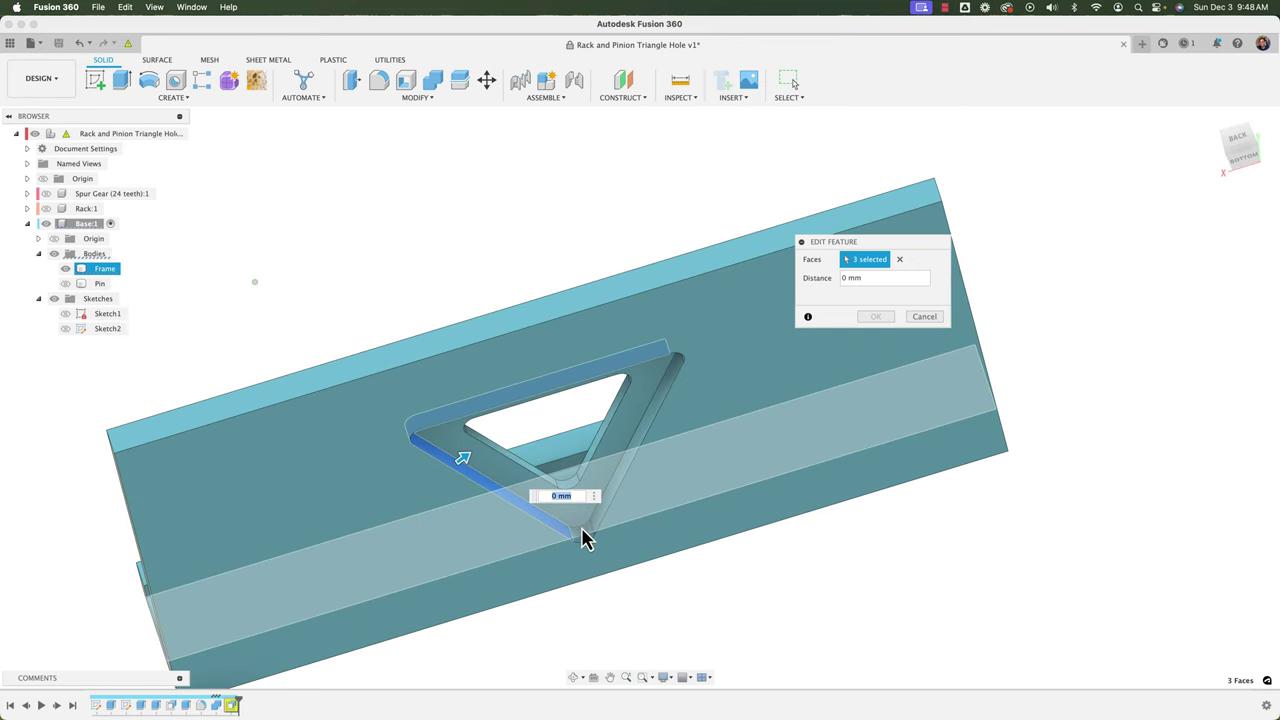
pyautogui.scroll(4, 585, 545)
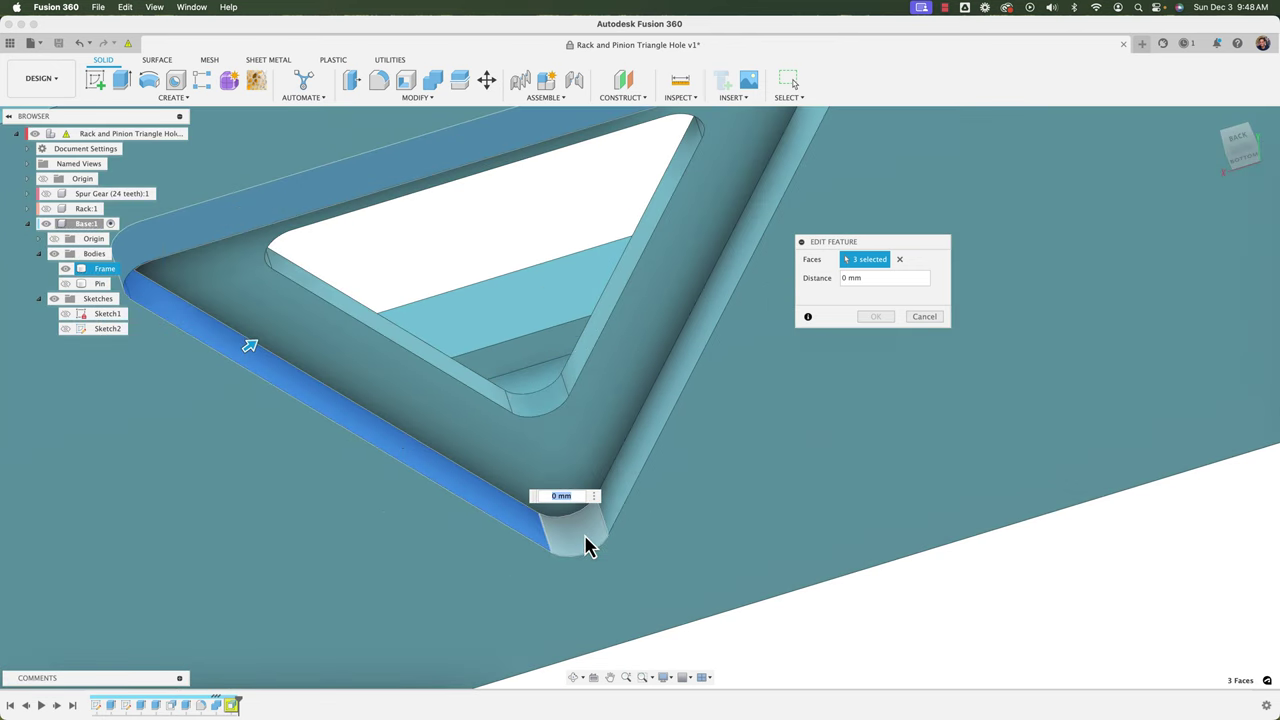
pyautogui.click(587, 542)
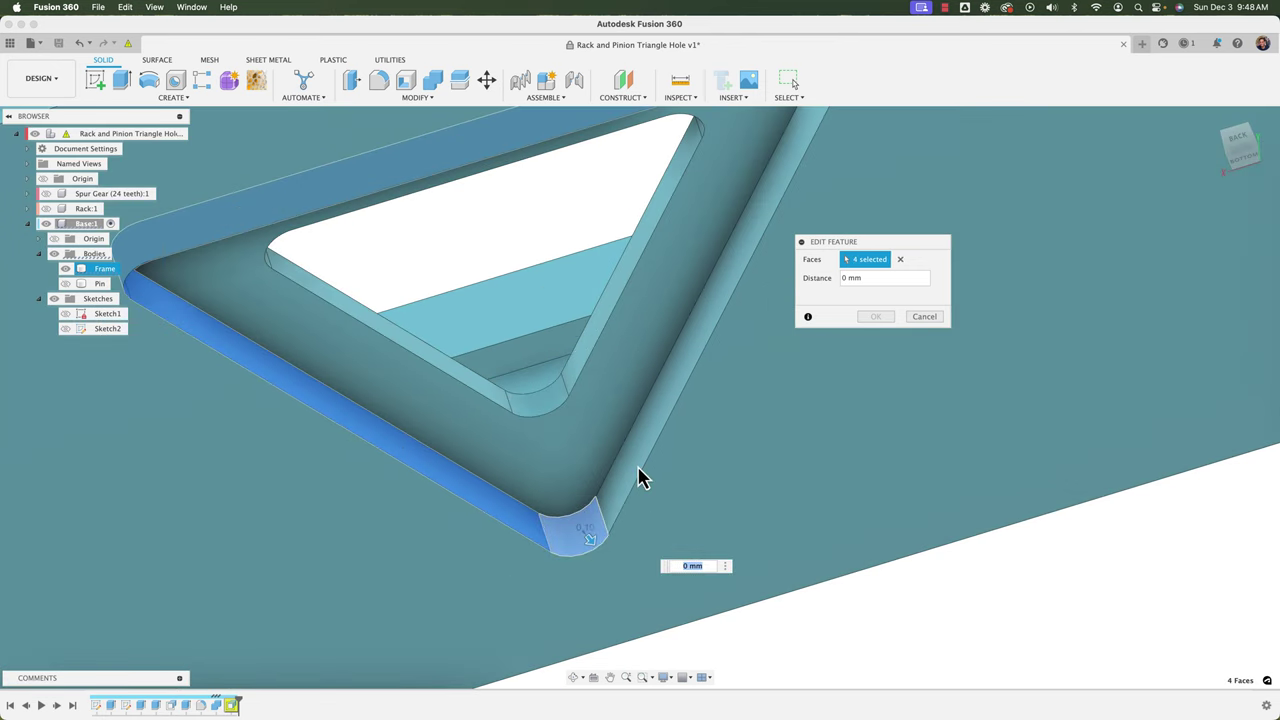
pyautogui.click(641, 453)
pyautogui.moveTo(644, 304); pyautogui.dragTo(650, 444, button='middle')
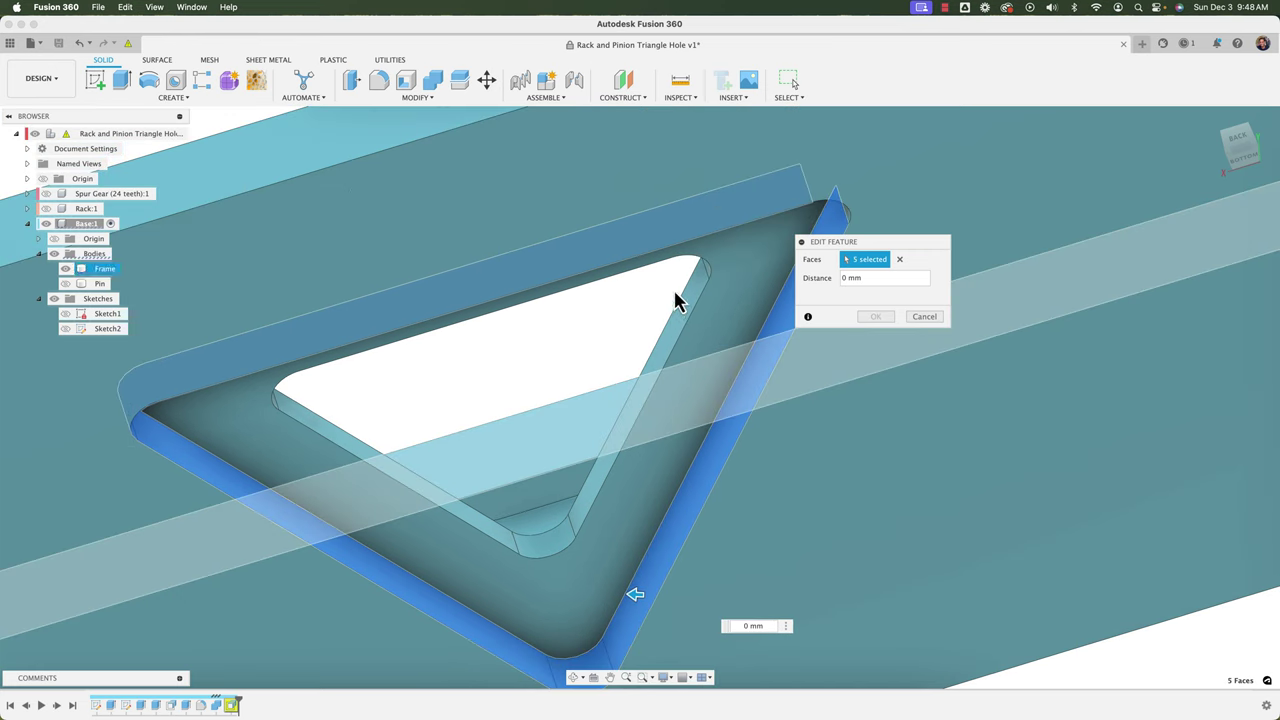
pyautogui.keyDown('shift'); pyautogui.moveTo(674, 290); pyautogui.dragTo(589, 469, button='middle'); pyautogui.keyUp('shift')
pyautogui.scroll(-5, 678, 286)
pyautogui.click(824, 130)
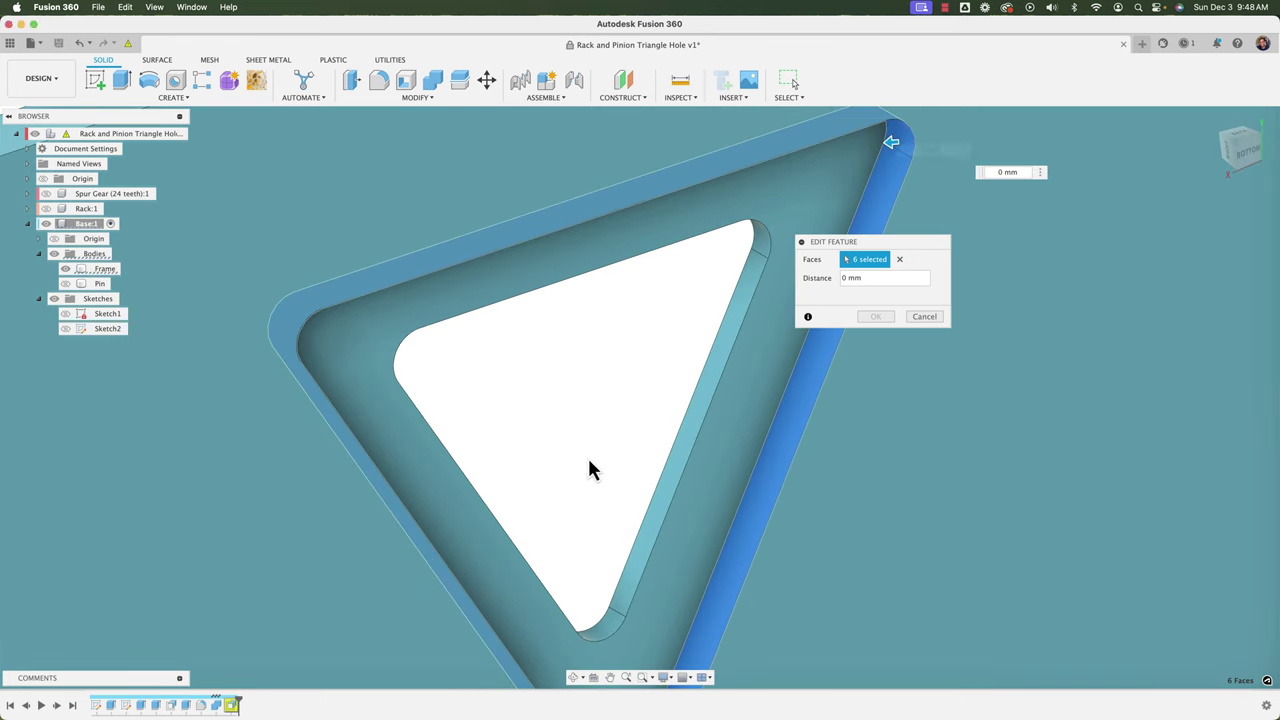
# - Add the three walls and three rounded corners of the Frame's inner triangular opening to the faces of OffsetFaces2
pyautogui.click(722, 370)
pyautogui.click(762, 255)
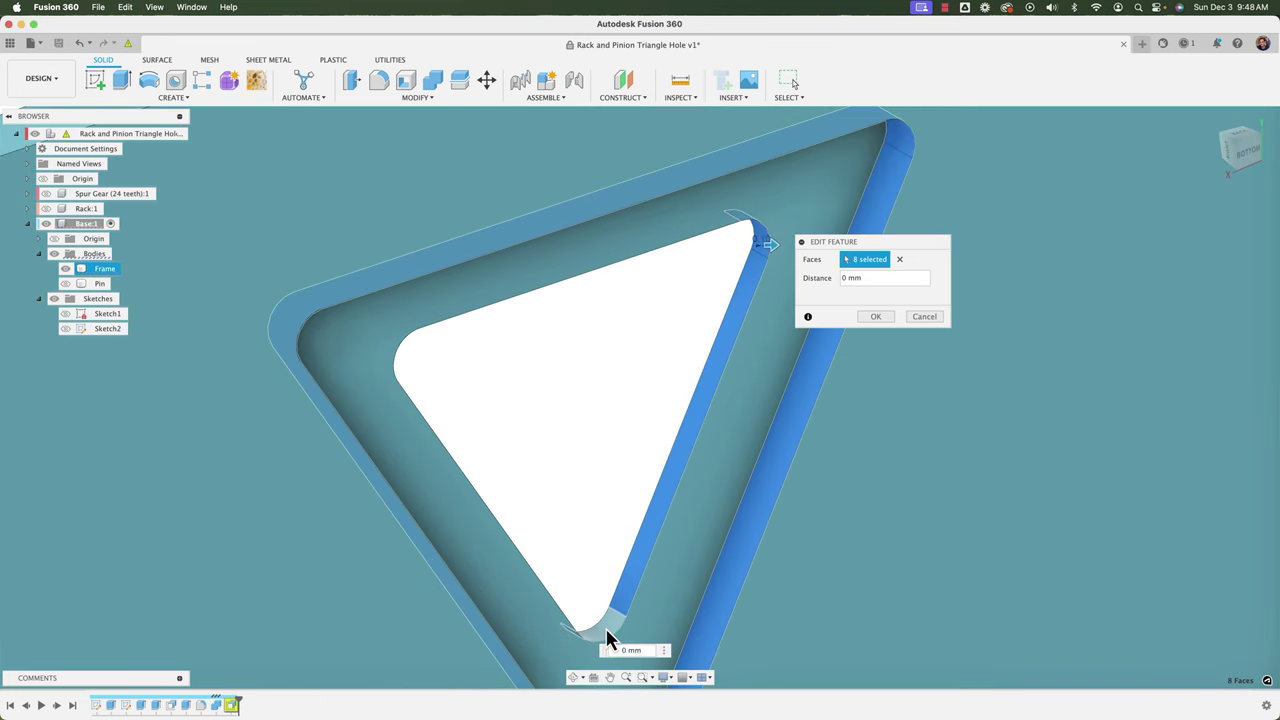
pyautogui.click(606, 630)
pyautogui.keyDown('shift'); pyautogui.moveTo(582, 543); pyautogui.dragTo(552, 555, button='middle'); pyautogui.keyUp('shift')
pyautogui.keyDown('shift'); pyautogui.moveTo(451, 537); pyautogui.dragTo(444, 542, button='middle'); pyautogui.keyUp('shift')
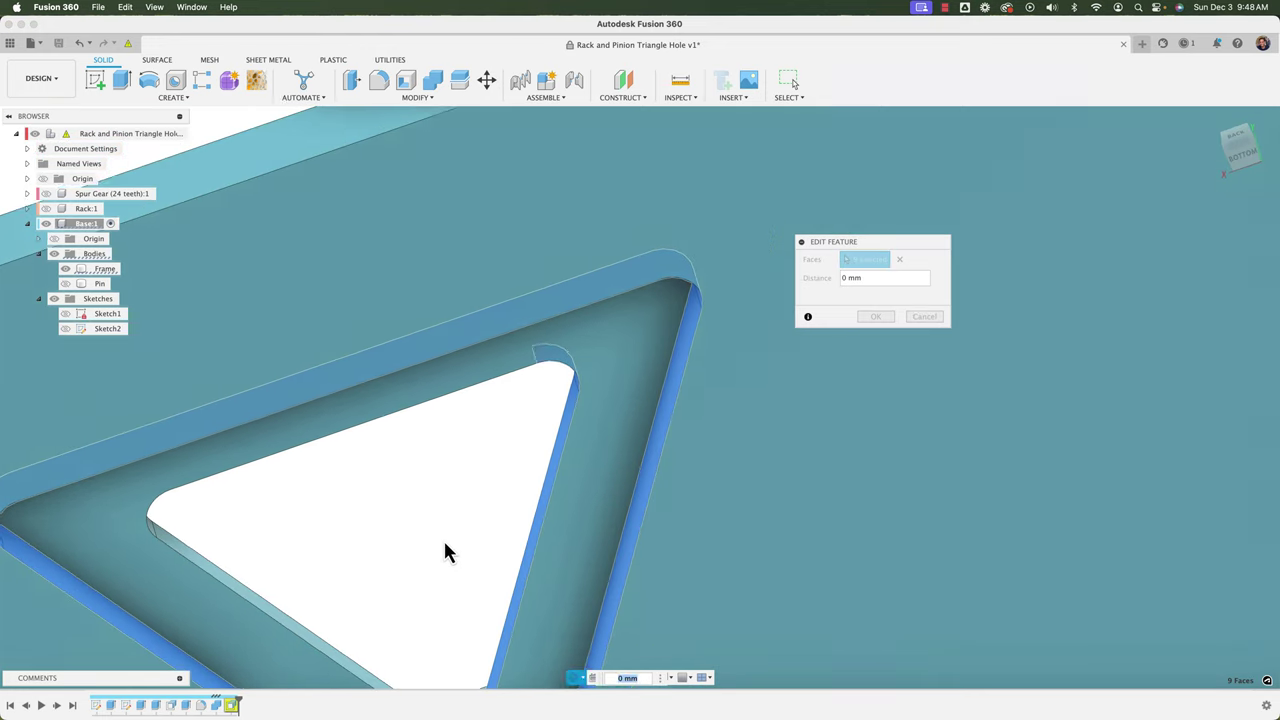
pyautogui.click(234, 580)
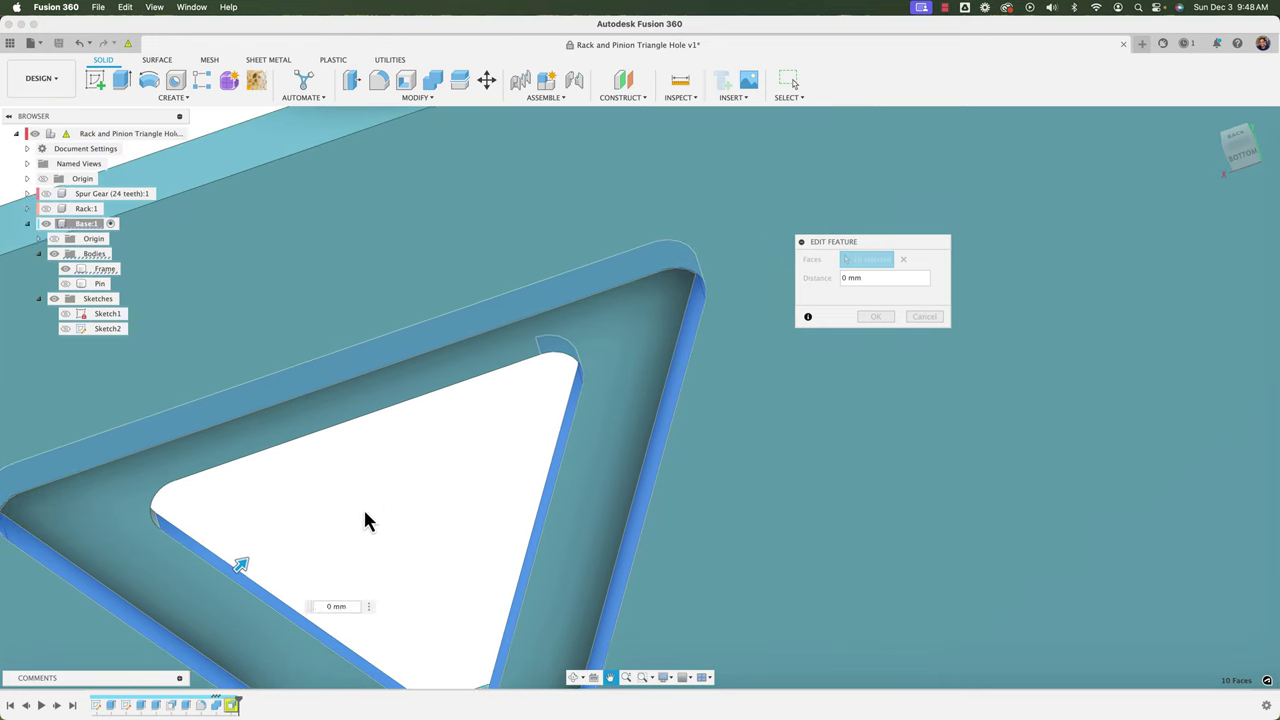
pyautogui.keyDown('shift'); pyautogui.moveTo(365, 515); pyautogui.dragTo(395, 550, button='middle'); pyautogui.keyUp('shift')
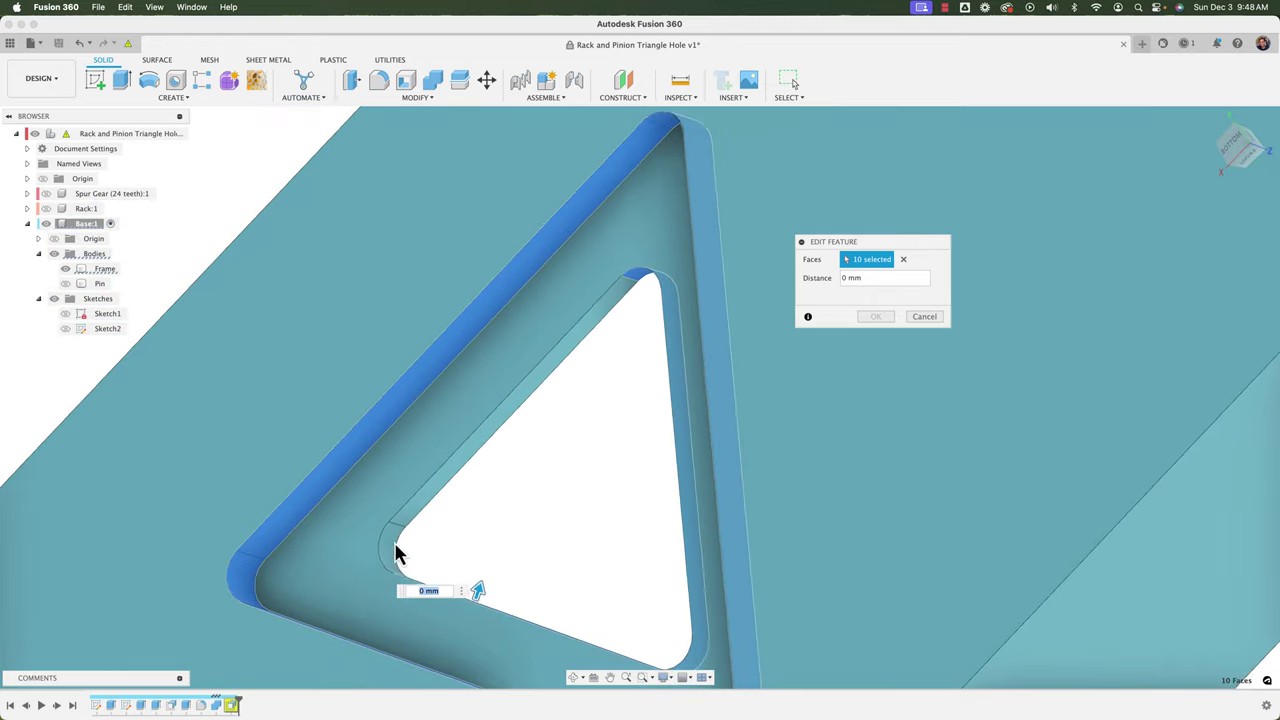
pyautogui.click(399, 556)
pyautogui.click(421, 508)
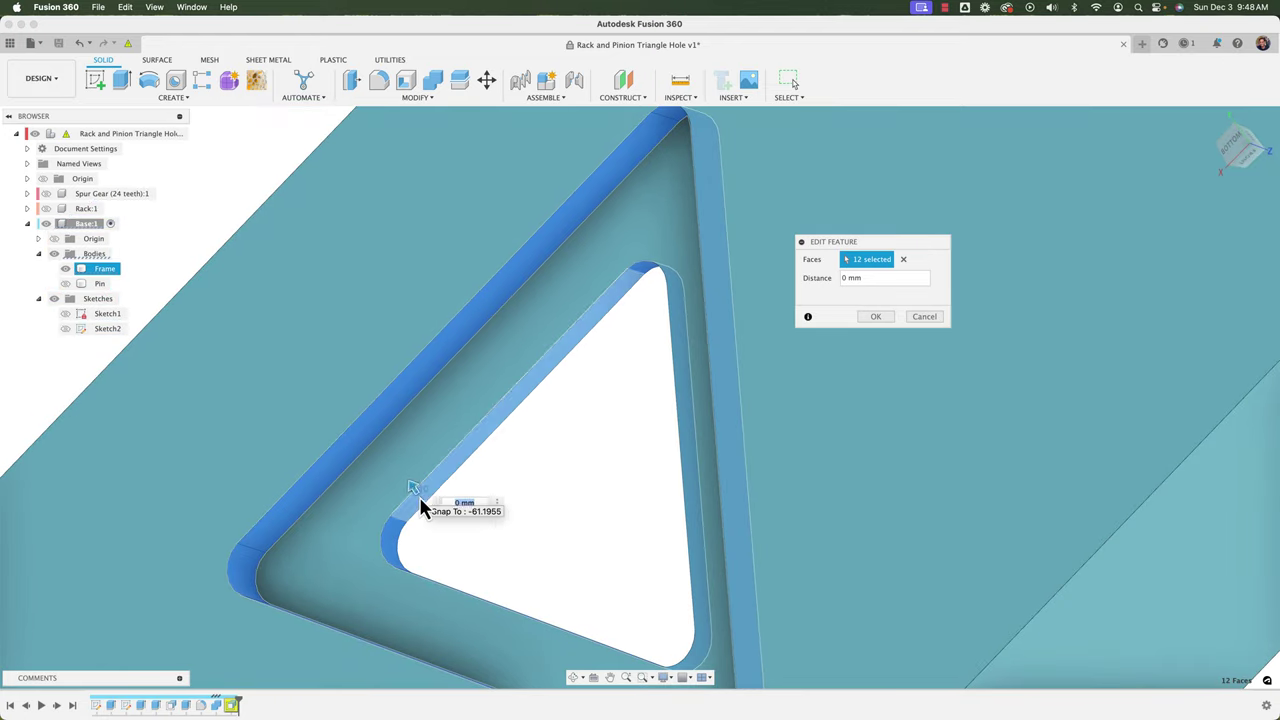
# - Set the OffsetFaces2 distance to -0.1 mm and finish editing the feature
pyautogui.scroll(-5, 655, 359)
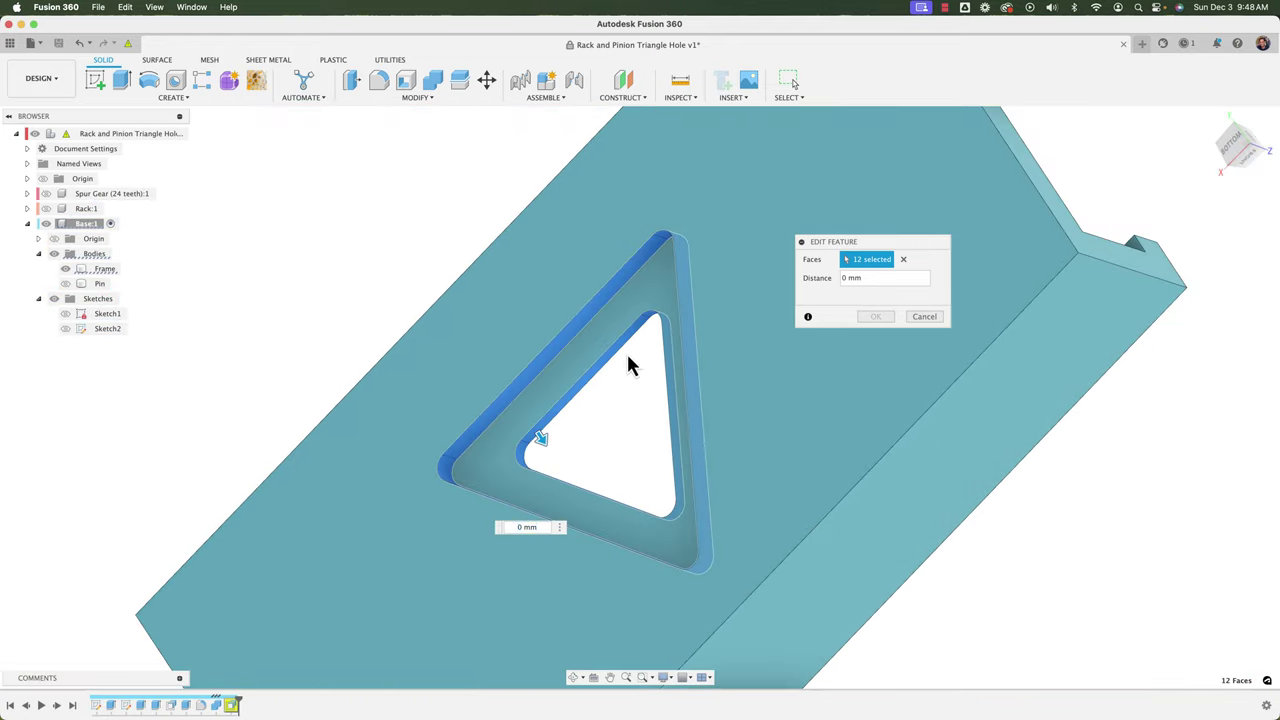
pyautogui.keyDown('shift'); pyautogui.moveTo(630, 365); pyautogui.dragTo(596, 455, button='middle'); pyautogui.keyUp('shift')
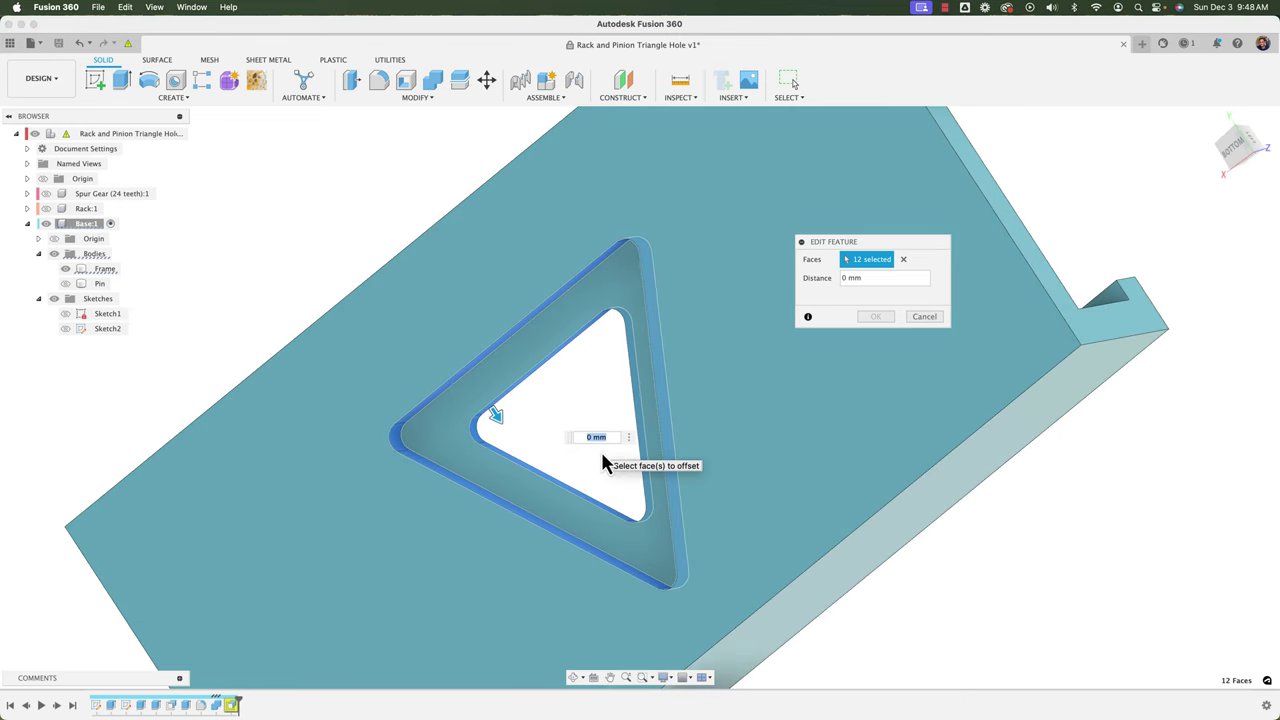
pyautogui.write('-0.1')
pyautogui.press('Return')
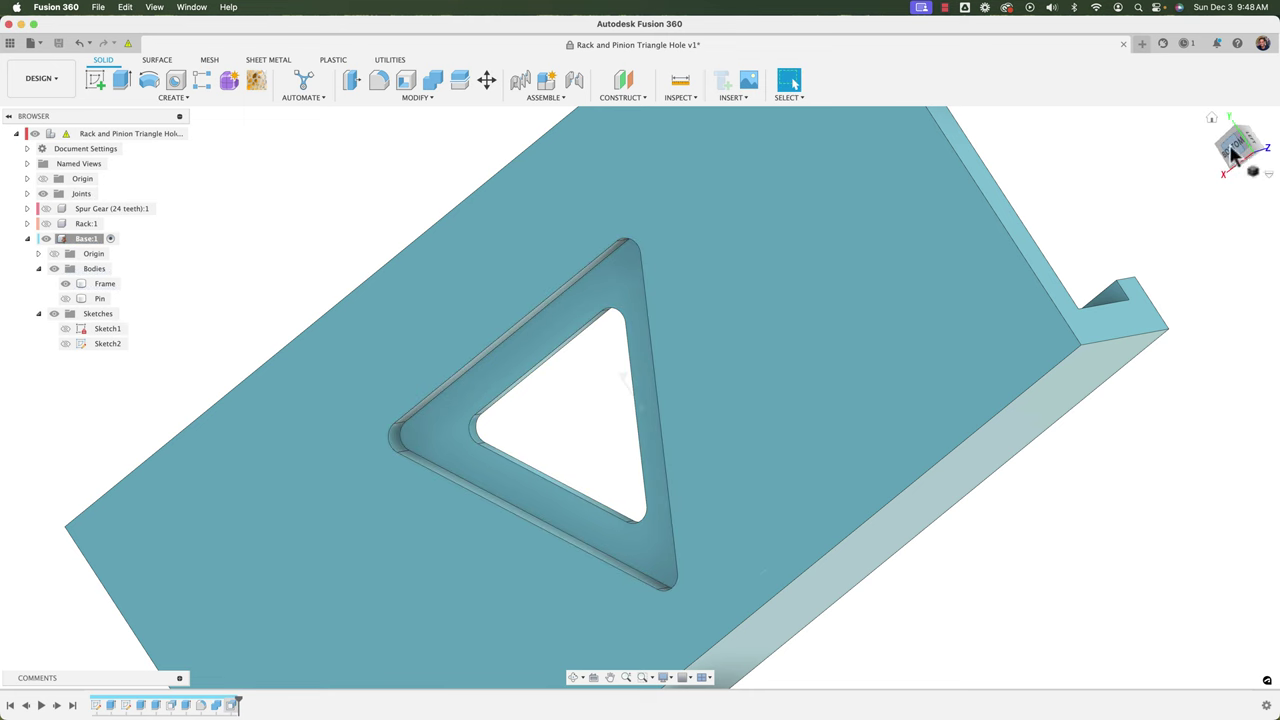
# - Face the Frame's underside straight on, review the distance of OffsetFaces2 and cancel the edit
pyautogui.click(1230, 150)
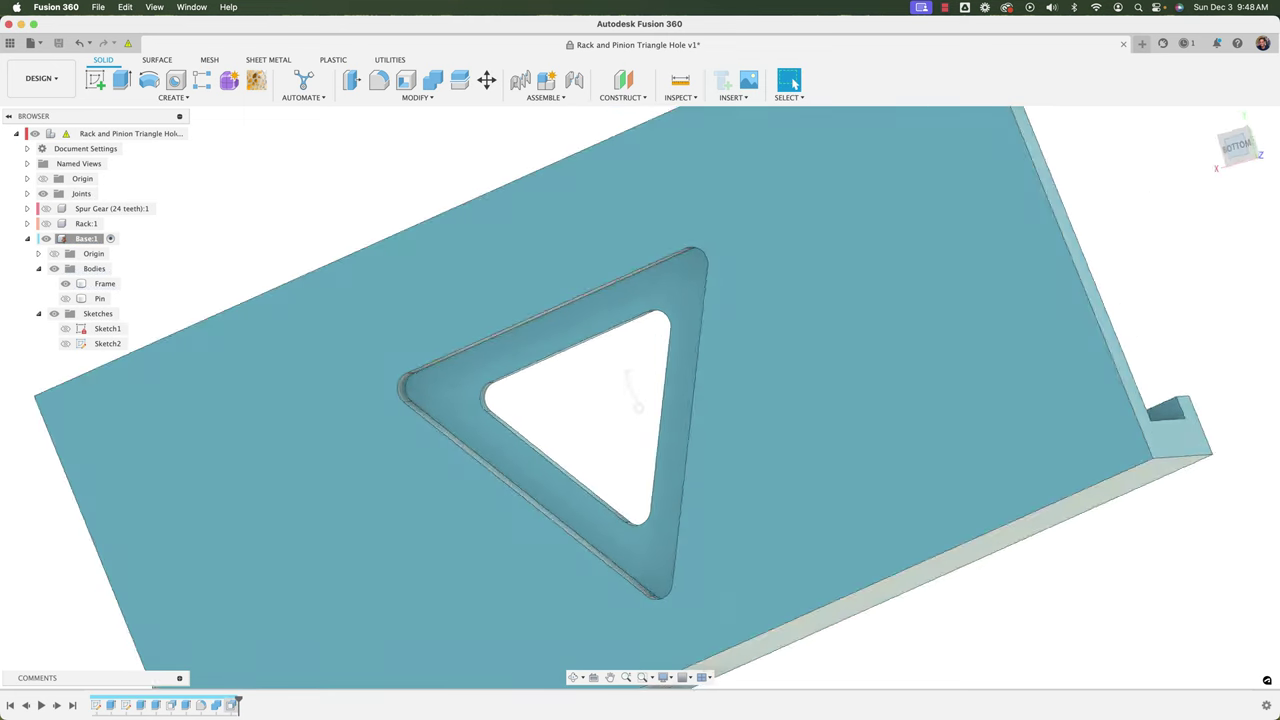
pyautogui.doubleClick(232, 705)
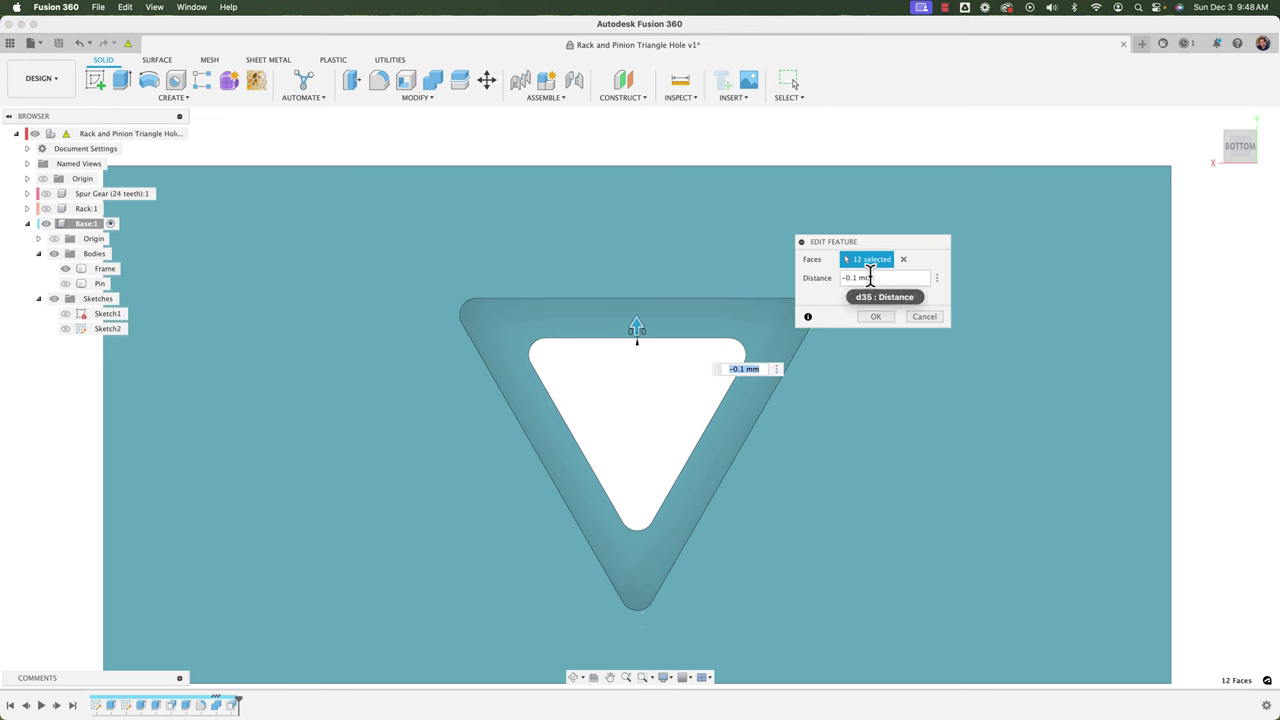
pyautogui.click(923, 317)
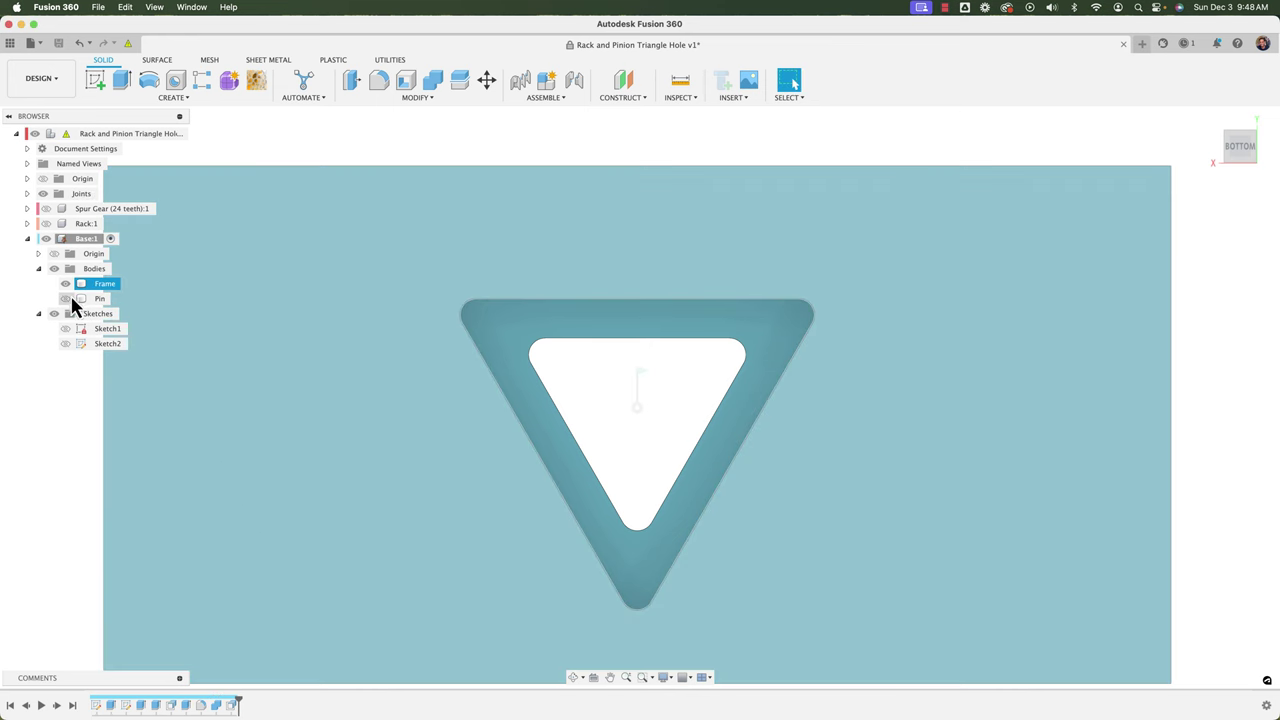
# - Show the Pin again and examine up close the gap between its triangular flange and the Frame's recess
pyautogui.click(69, 299)
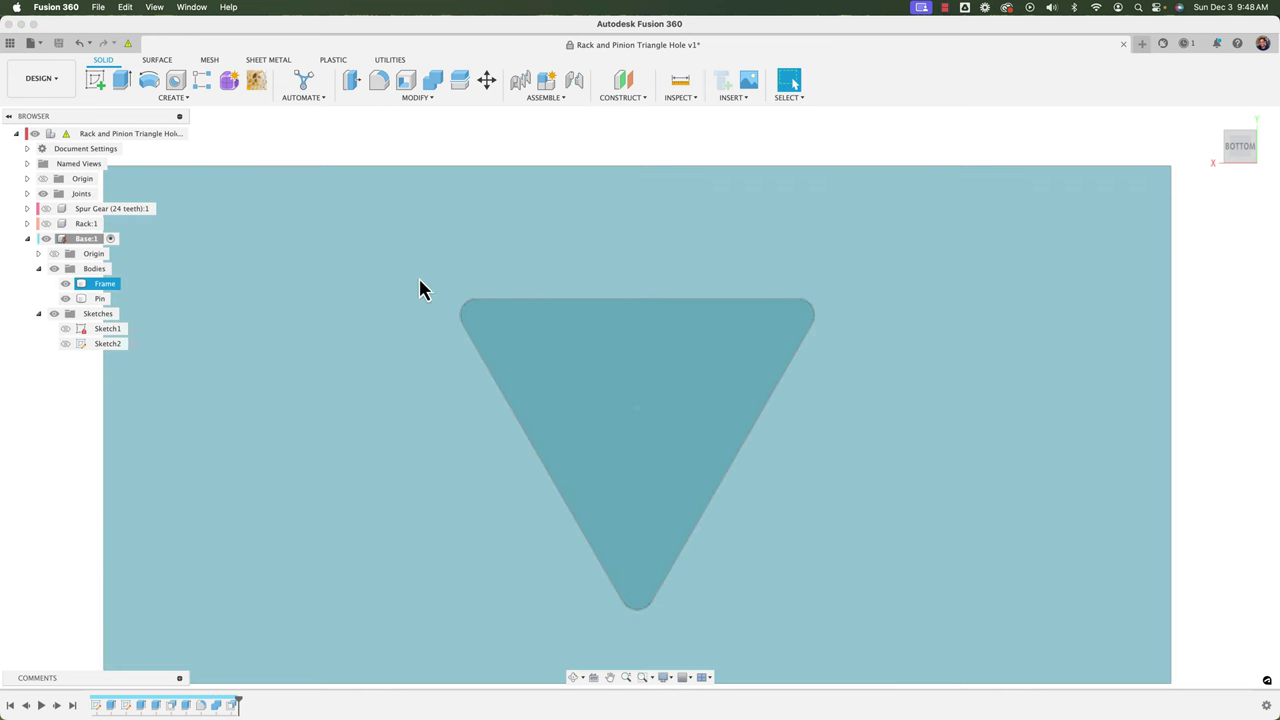
pyautogui.scroll(5, 446, 289)
pyautogui.scroll(8, 520, 418)
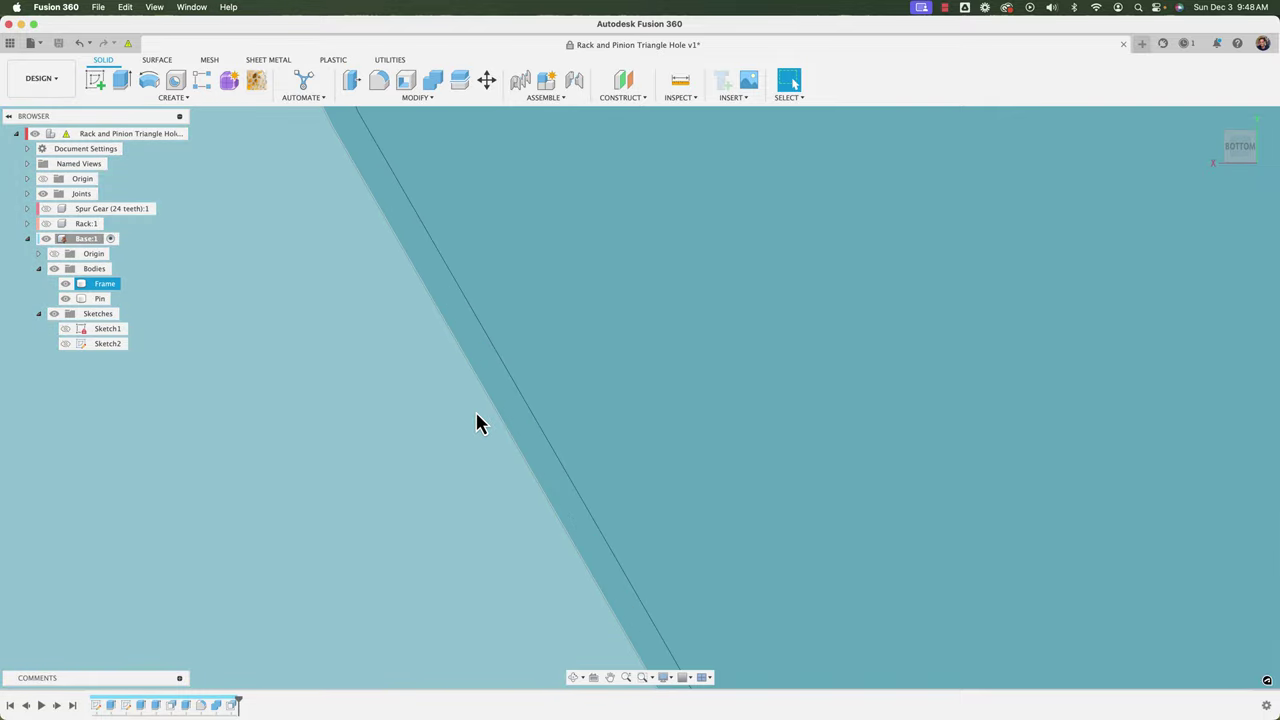
pyautogui.press('Escape')
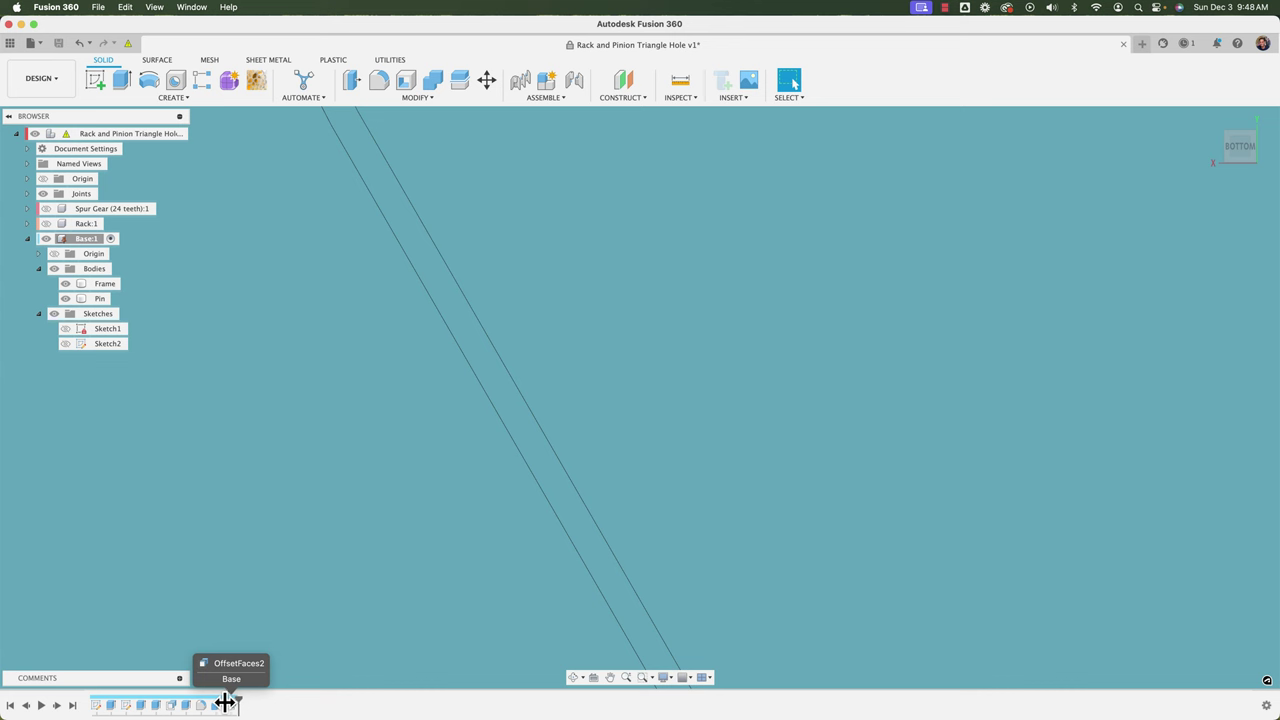
pyautogui.moveTo(224, 704); pyautogui.dragTo(236, 706)
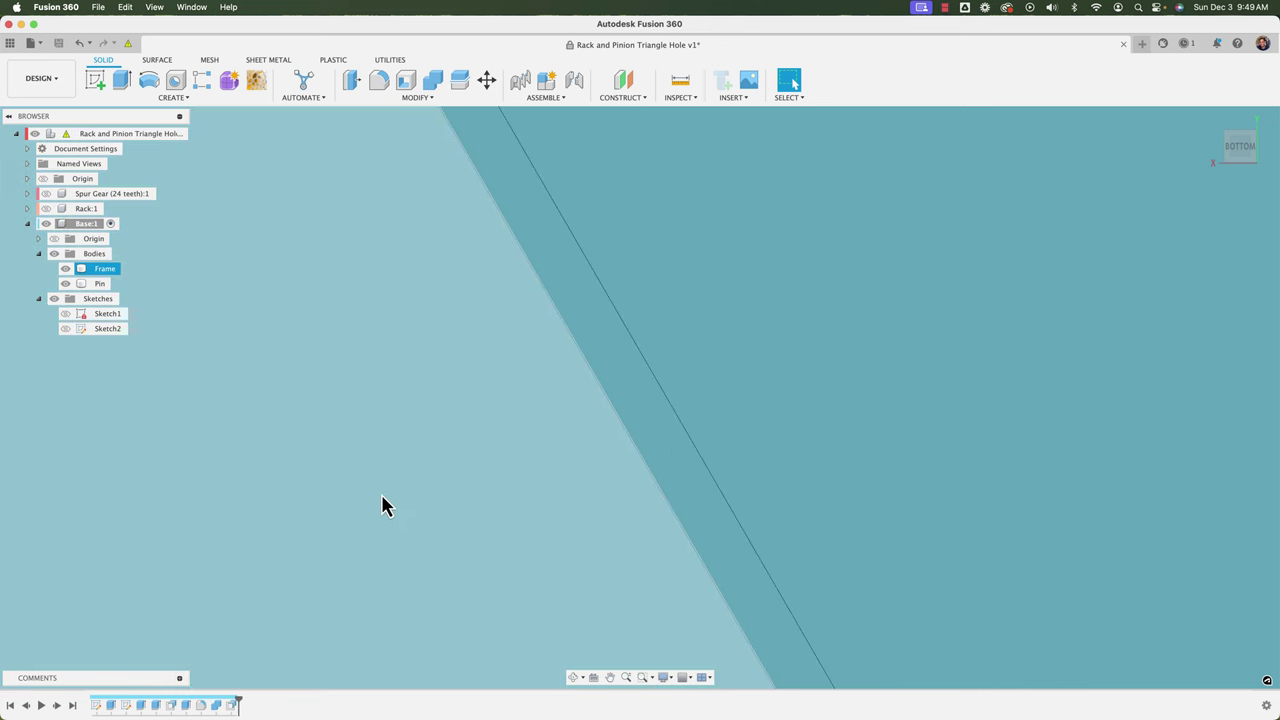
pyautogui.scroll(5, 382, 495)
pyautogui.middleClick(551, 417)
pyautogui.middleClick(551, 417)
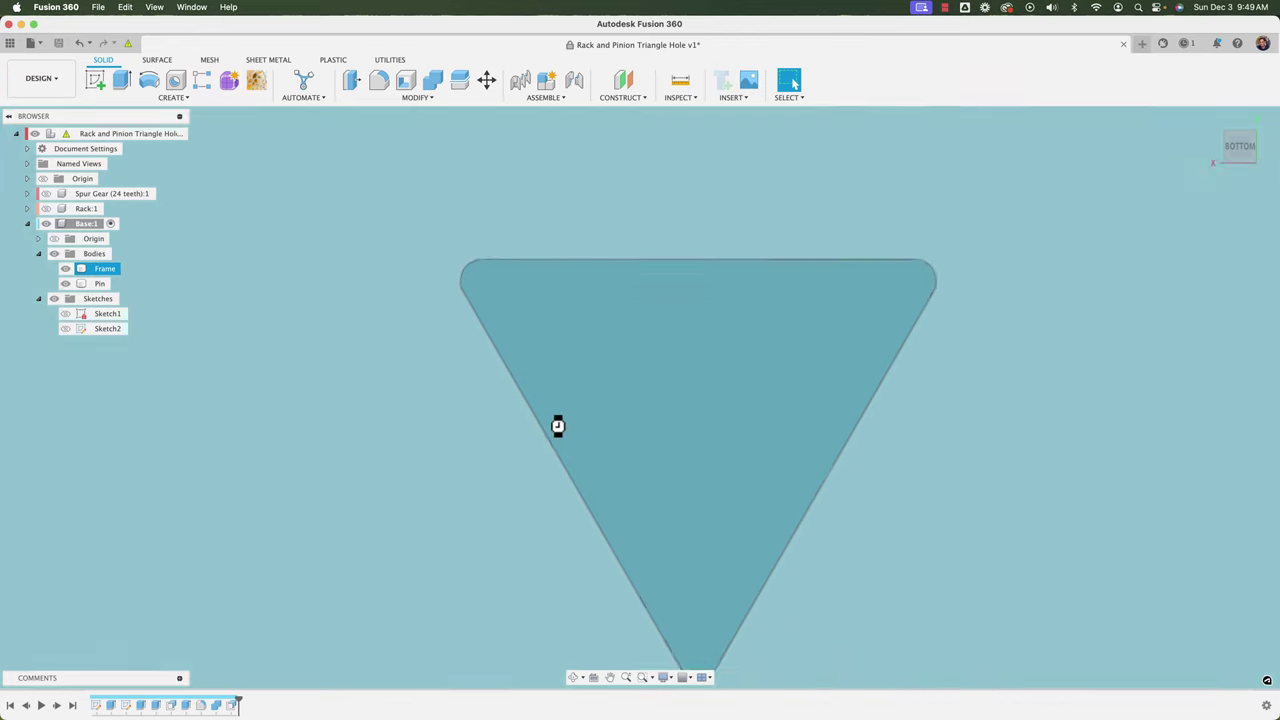
pyautogui.scroll(-5, 597, 448)
# - Inspect the Pin alone from an angle, and the Frame alone with the Pin hidden
pyautogui.moveTo(677, 386)
pyautogui.keyDown('shift'); pyautogui.mouseDown(button='middle')
pyautogui.moveTo(583, 394)
pyautogui.moveTo(677, 388)
pyautogui.mouseUp(button='middle'); pyautogui.keyUp('shift')
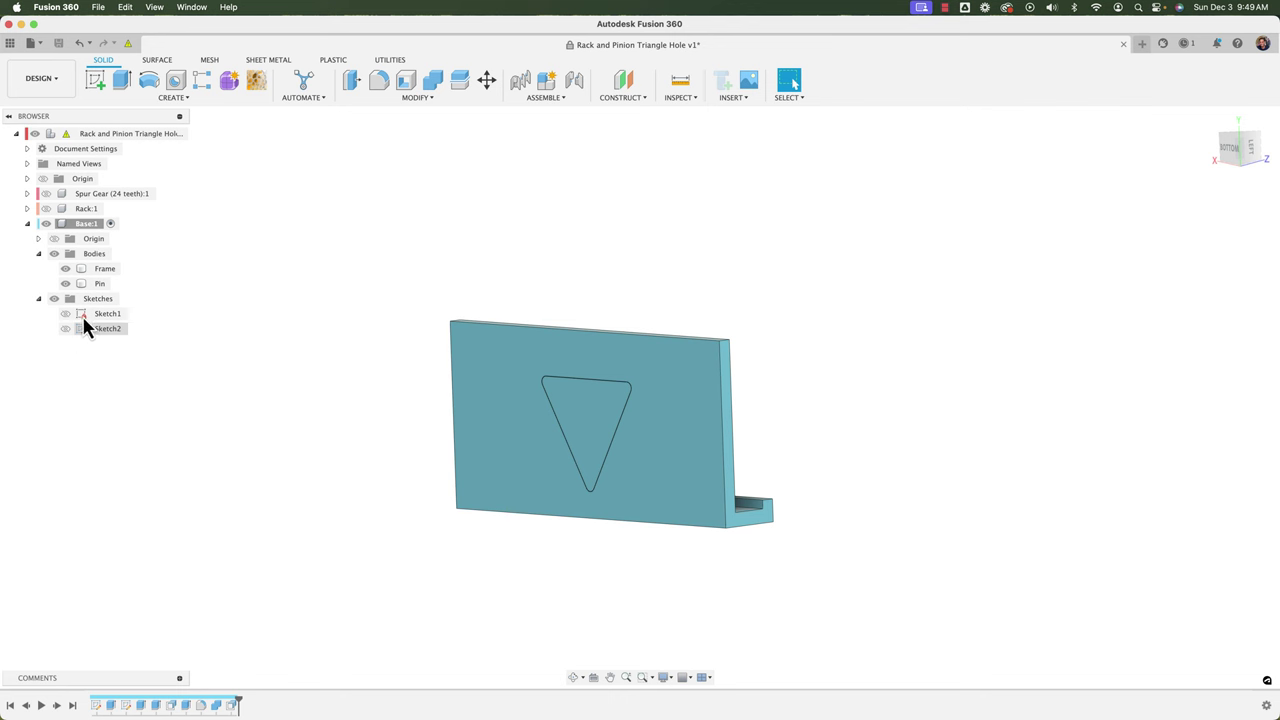
pyautogui.click(65, 268)
pyautogui.click(70, 284)
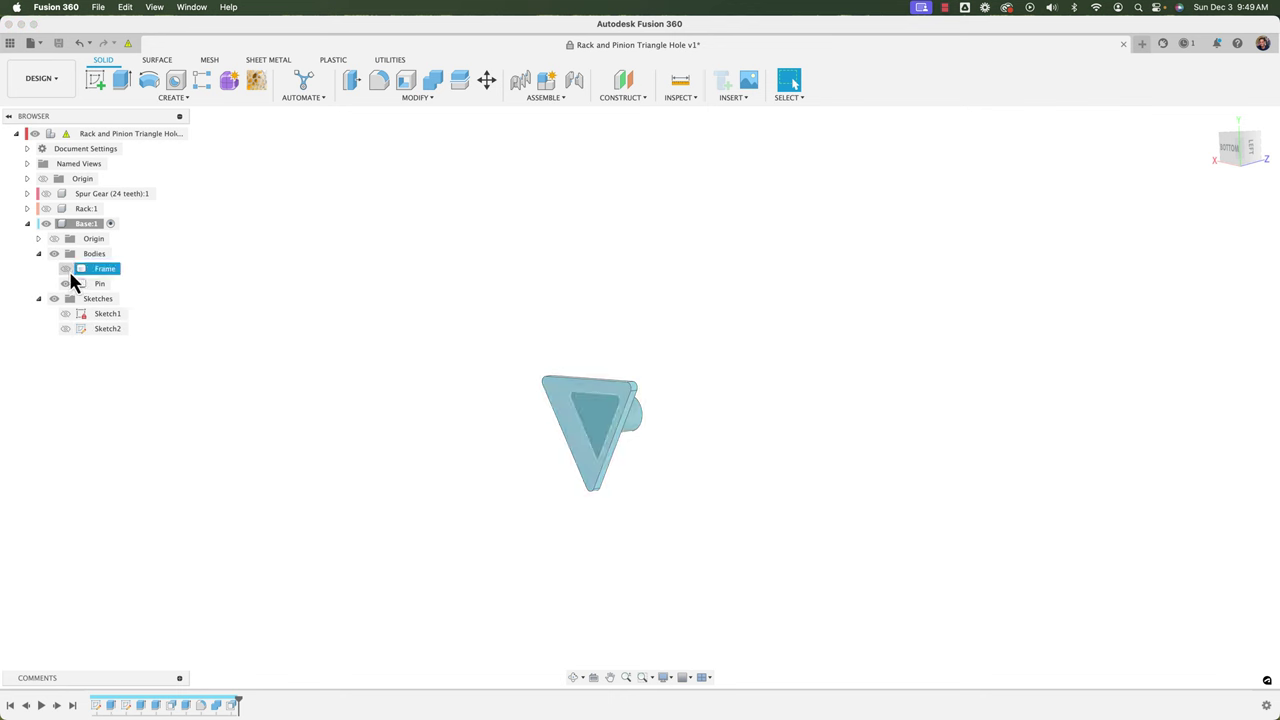
pyautogui.click(65, 269)
pyautogui.click(66, 284)
pyautogui.scroll(3, 523, 406)
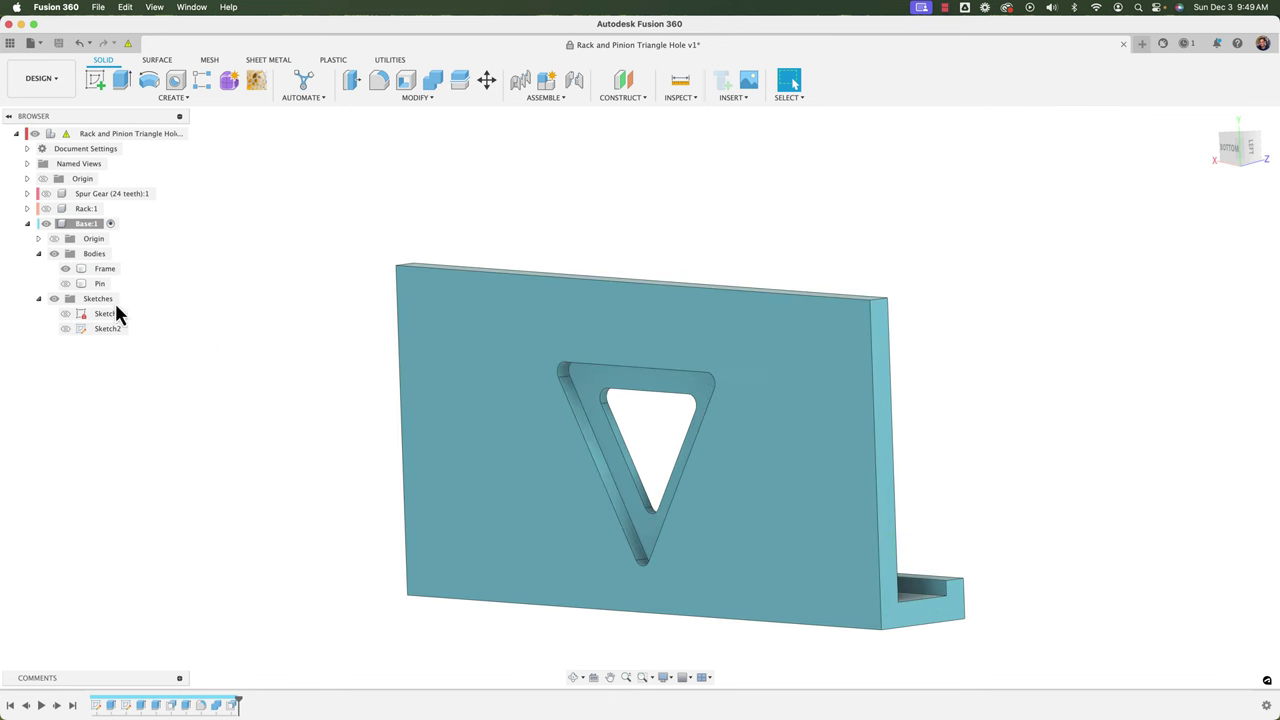
# - Show the Pin again and offset the cylindrical face of its shaft by -0.3 mm
pyautogui.click(65, 284)
pyautogui.click(397, 400)
pyautogui.keyDown('shift'); pyautogui.moveTo(397, 400); pyautogui.dragTo(562, 375, button='middle'); pyautogui.keyUp('shift')
pyautogui.scroll(5, 562, 375)
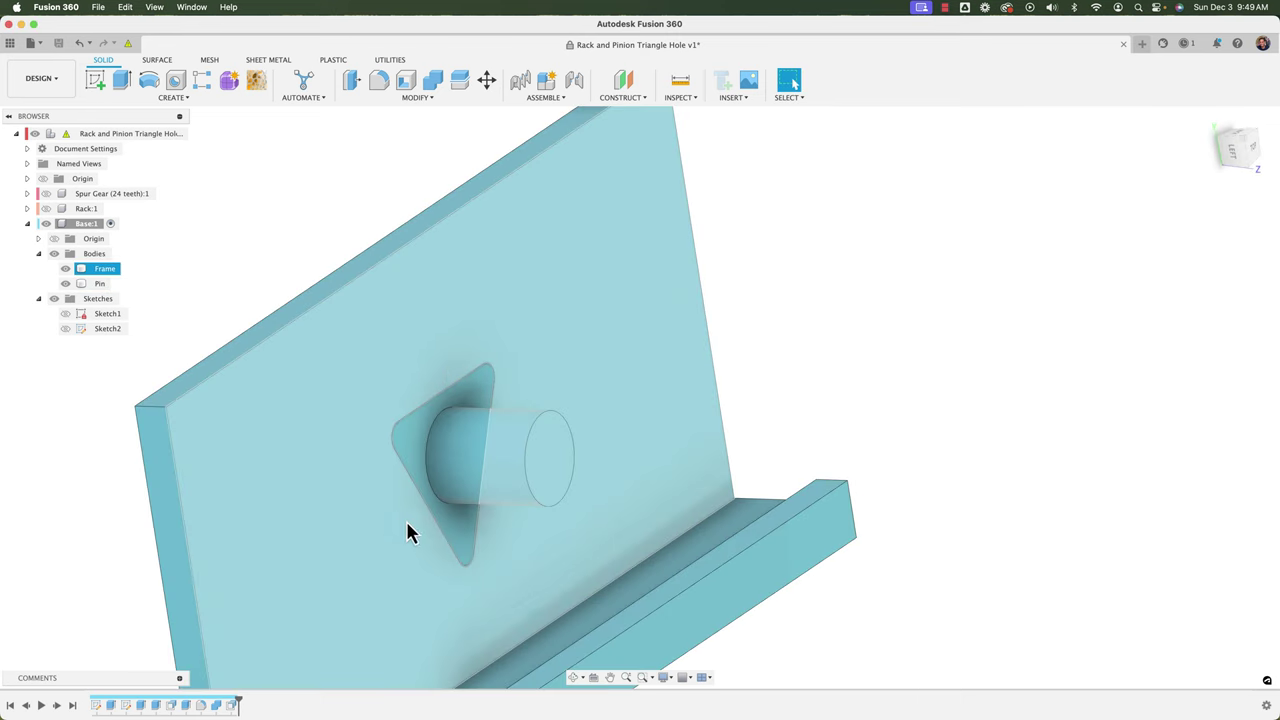
pyautogui.click(505, 453)
pyautogui.click(503, 443)
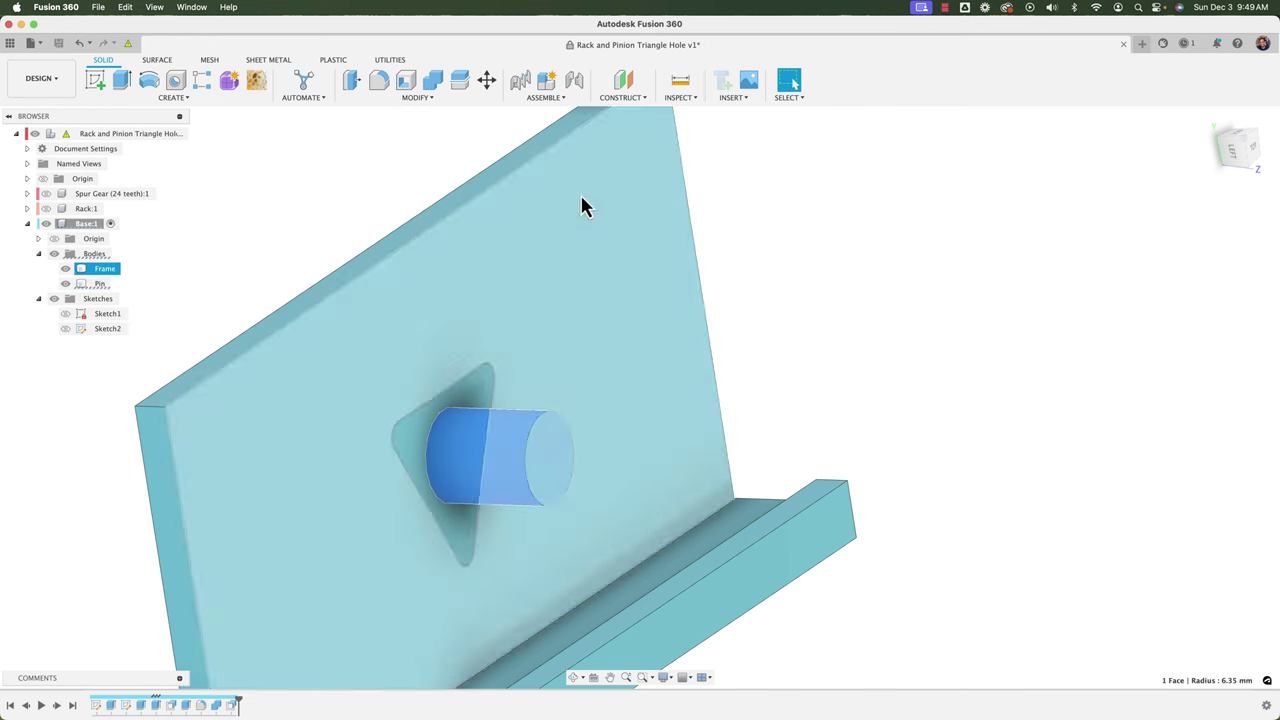
pyautogui.click(418, 98)
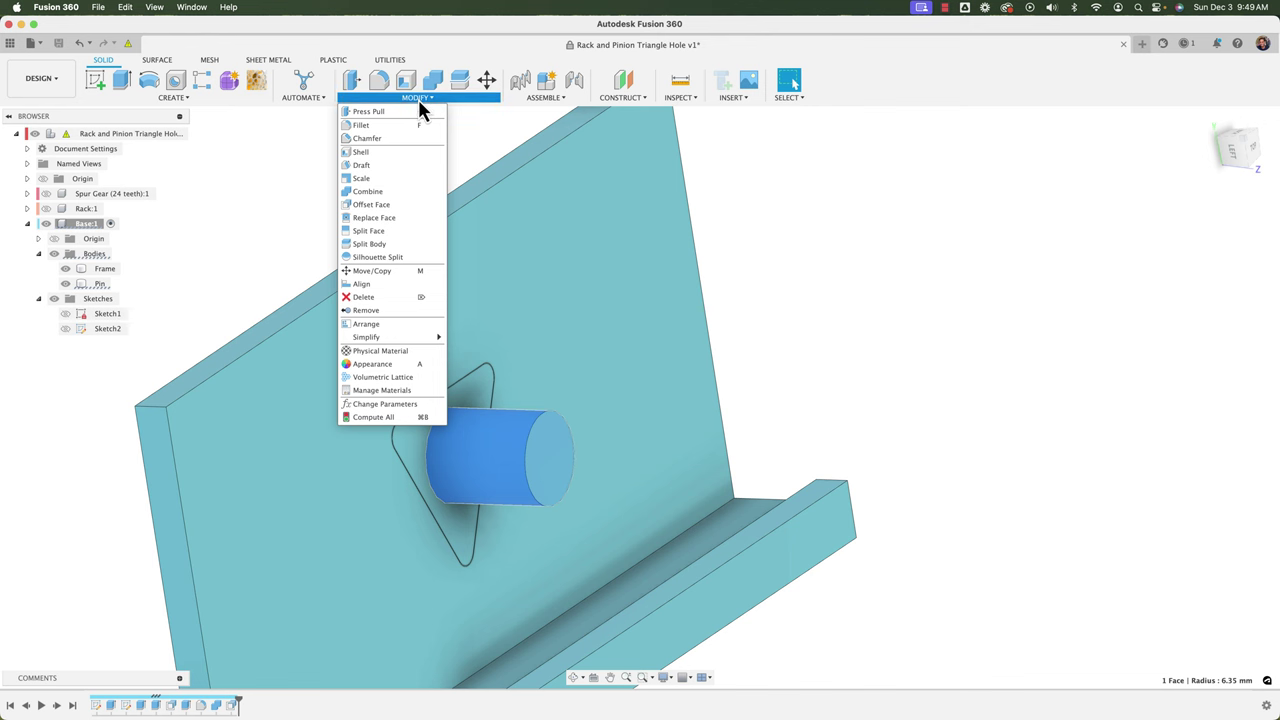
pyautogui.click(423, 111)
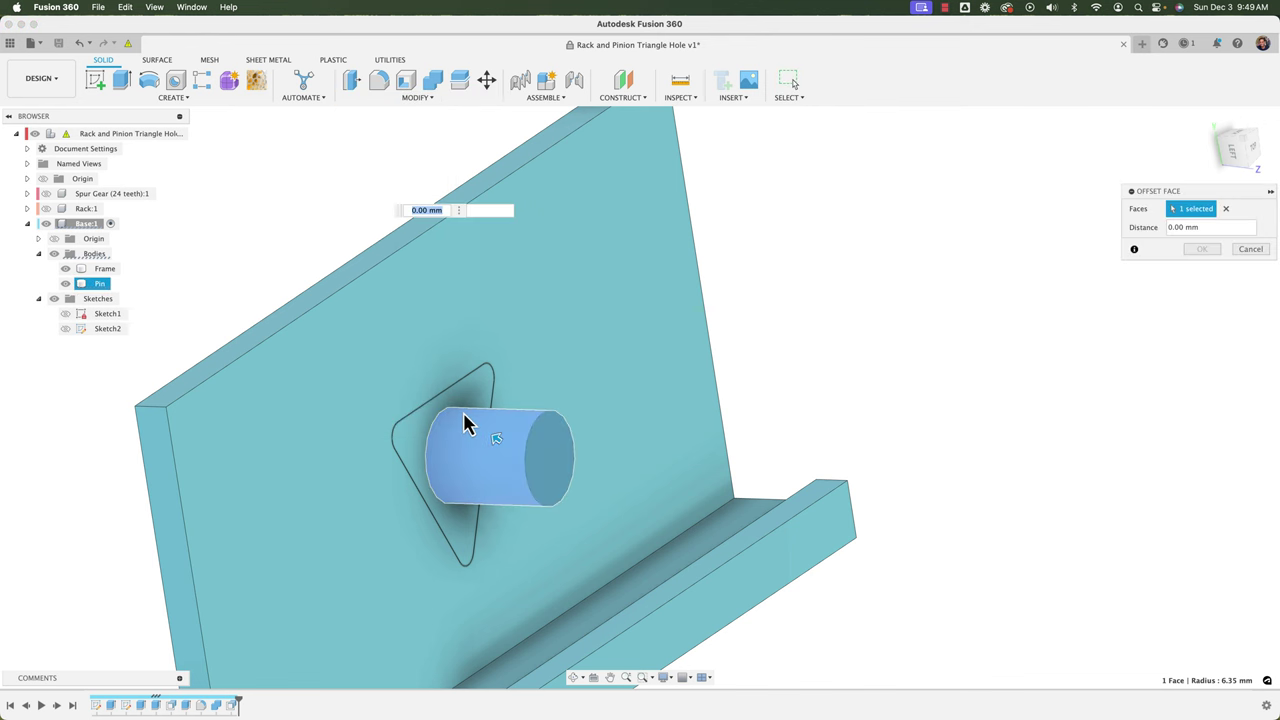
pyautogui.write('-')
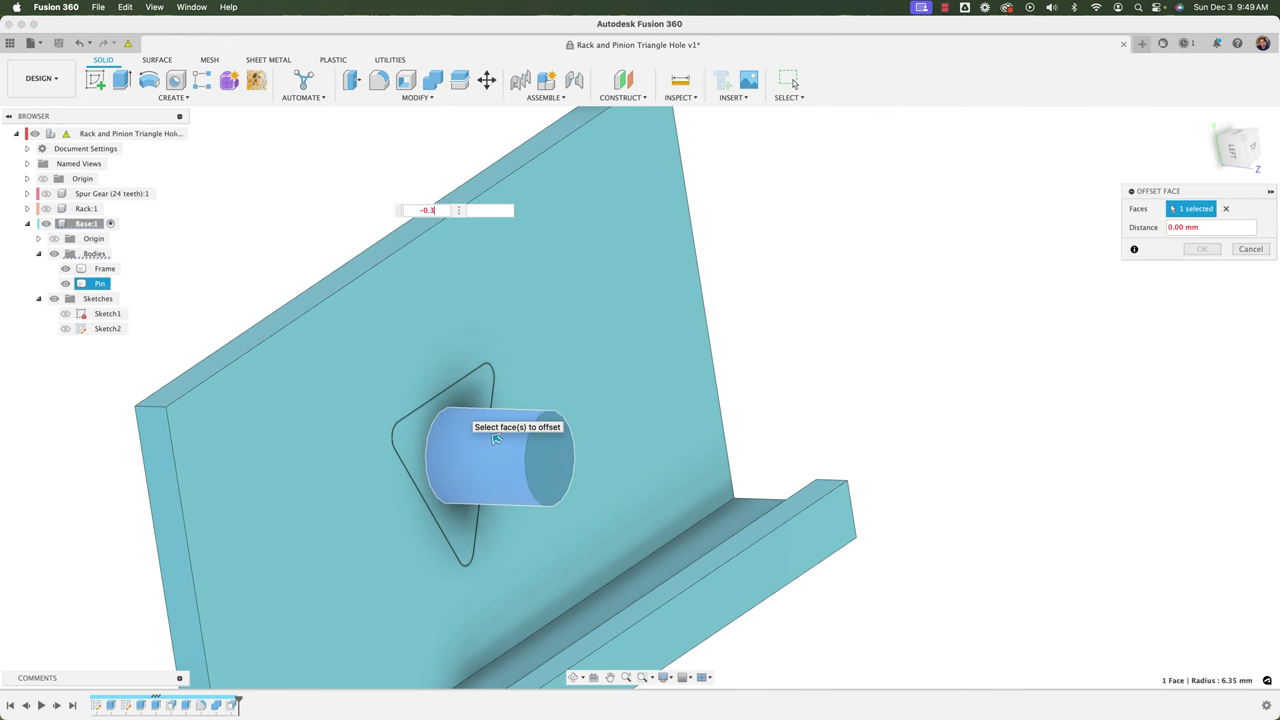
pyautogui.write('0.3')
pyautogui.press('Return')
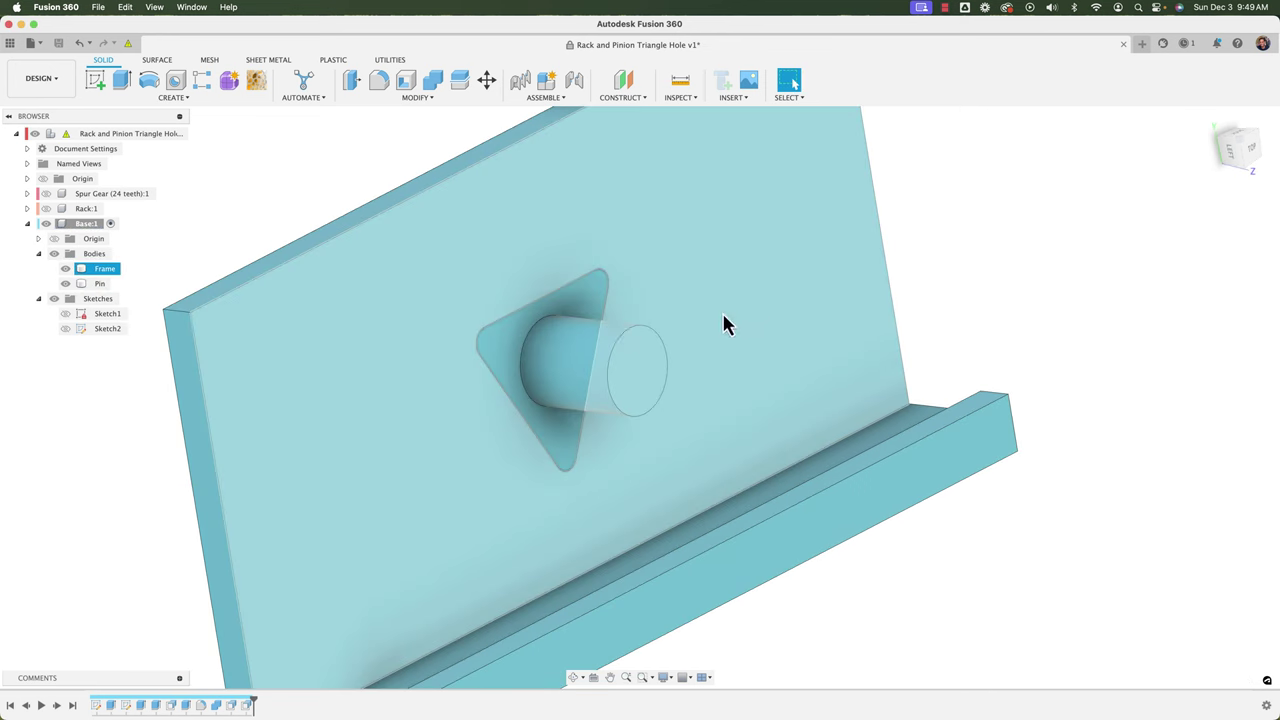
pyautogui.click(588, 366)
pyautogui.press('Escape')
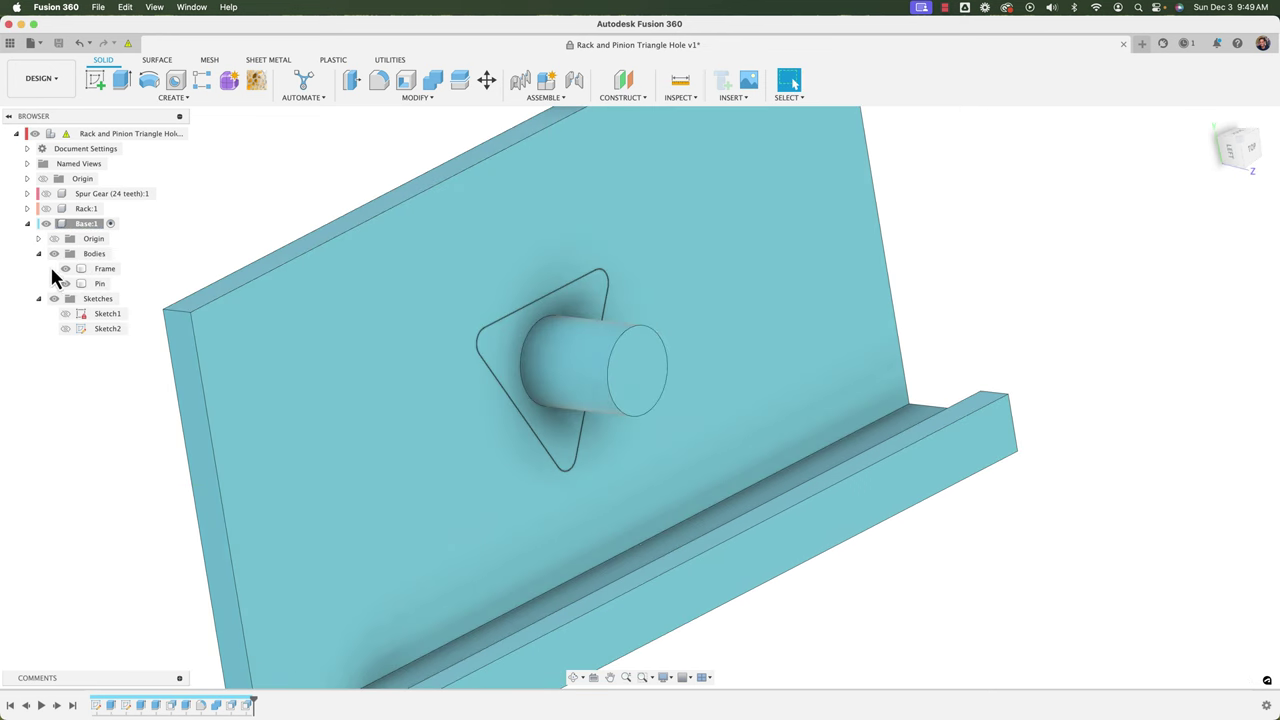
# - Show the Spur Gear temporarily to check its fit on the Pin's shaft, hide it again and inspect the Frame's underside
pyautogui.click(46, 193)
pyautogui.click(163, 334)
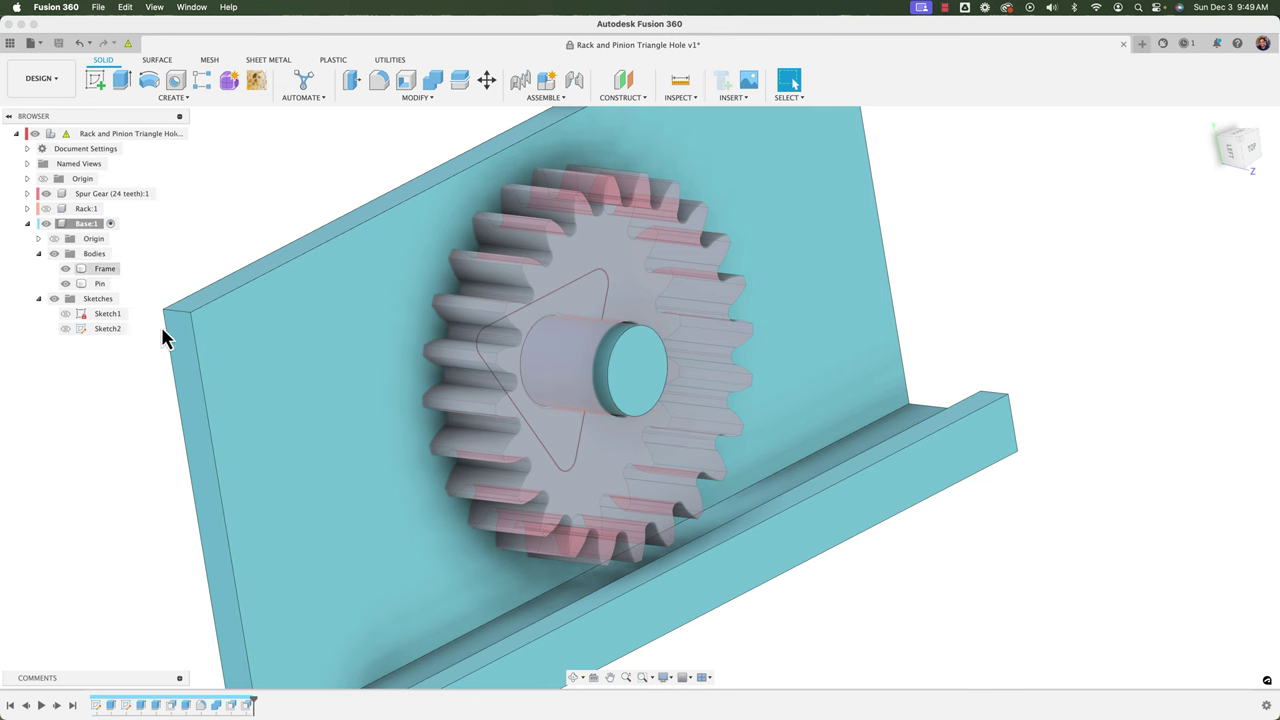
pyautogui.keyDown('shift'); pyautogui.moveTo(163, 334); pyautogui.dragTo(236, 378, button='middle'); pyautogui.keyUp('shift')
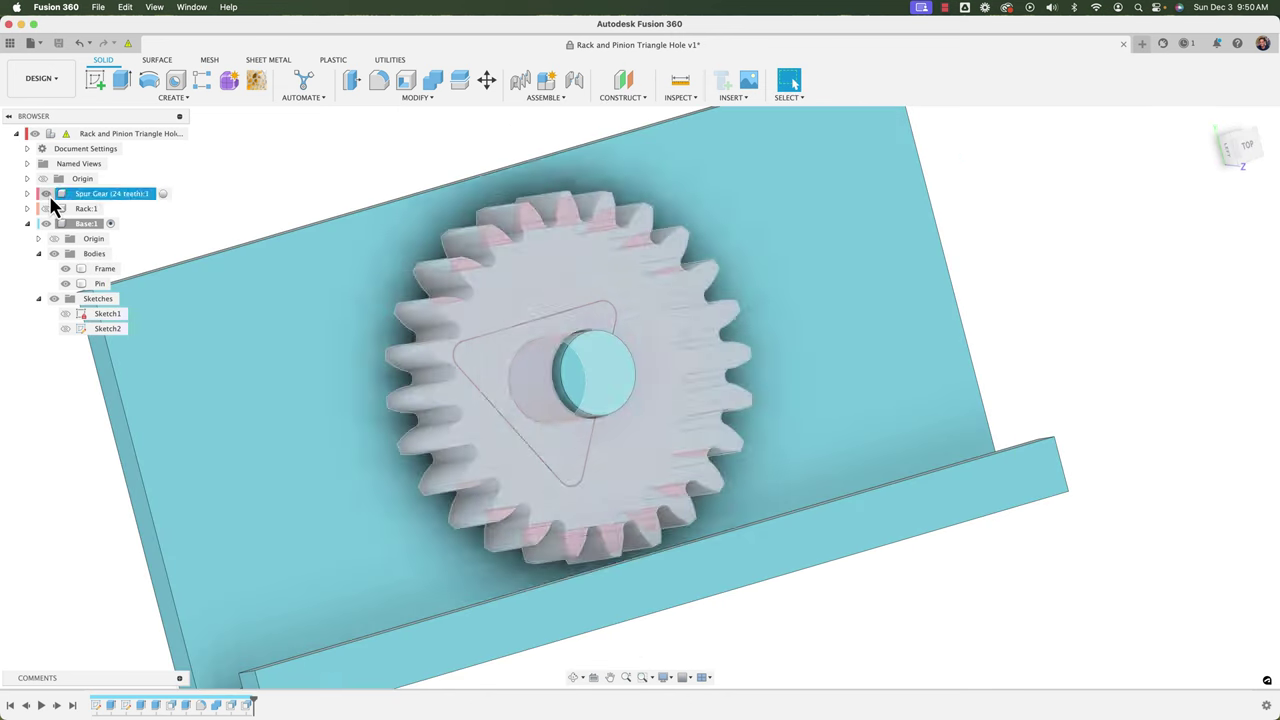
pyautogui.click(48, 194)
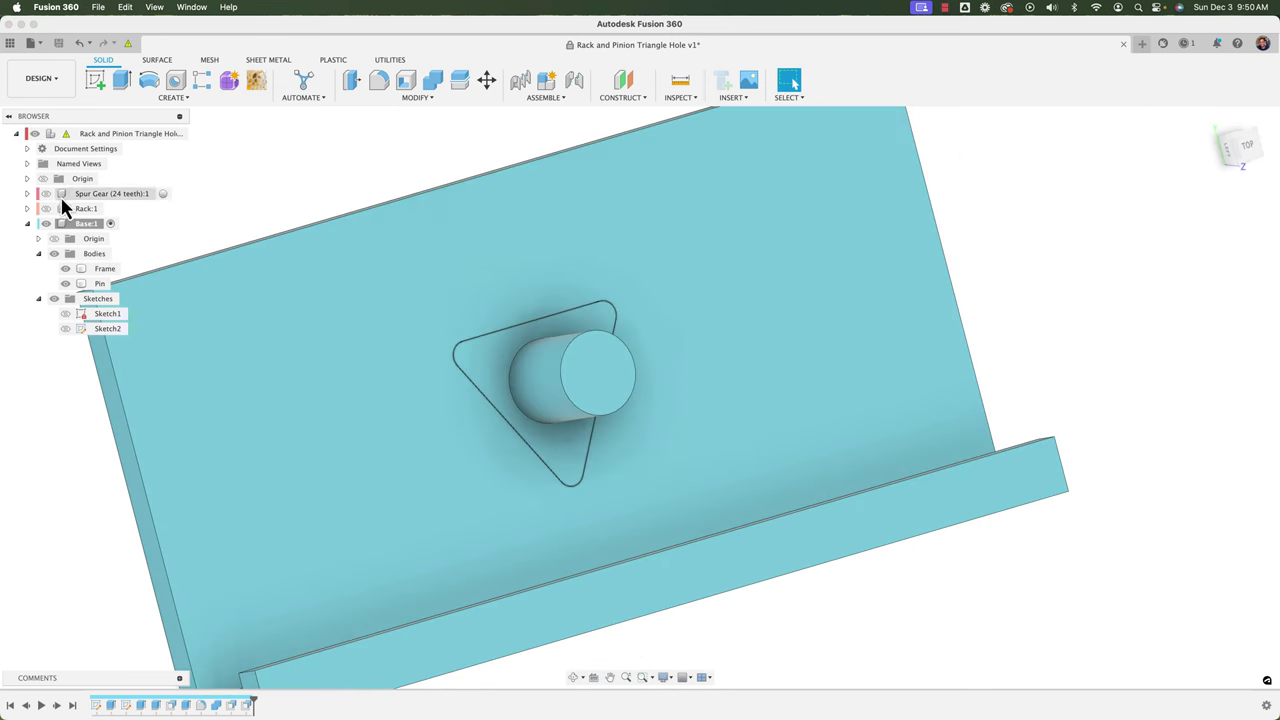
pyautogui.keyDown('shift'); pyautogui.moveTo(127, 428); pyautogui.dragTo(530, 430, button='middle'); pyautogui.keyUp('shift')
pyautogui.click(1229, 156)
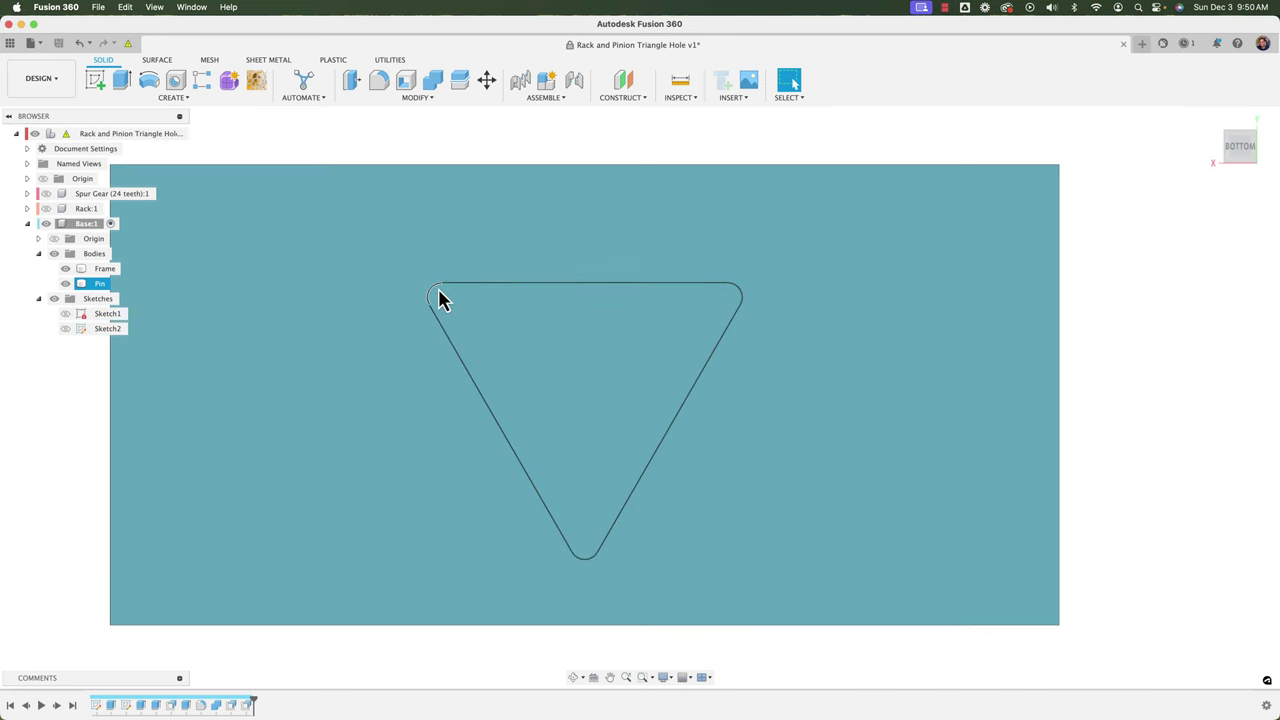
pyautogui.keyDown('shift'); pyautogui.moveTo(441, 300); pyautogui.dragTo(394, 305, button='middle'); pyautogui.keyUp('shift')
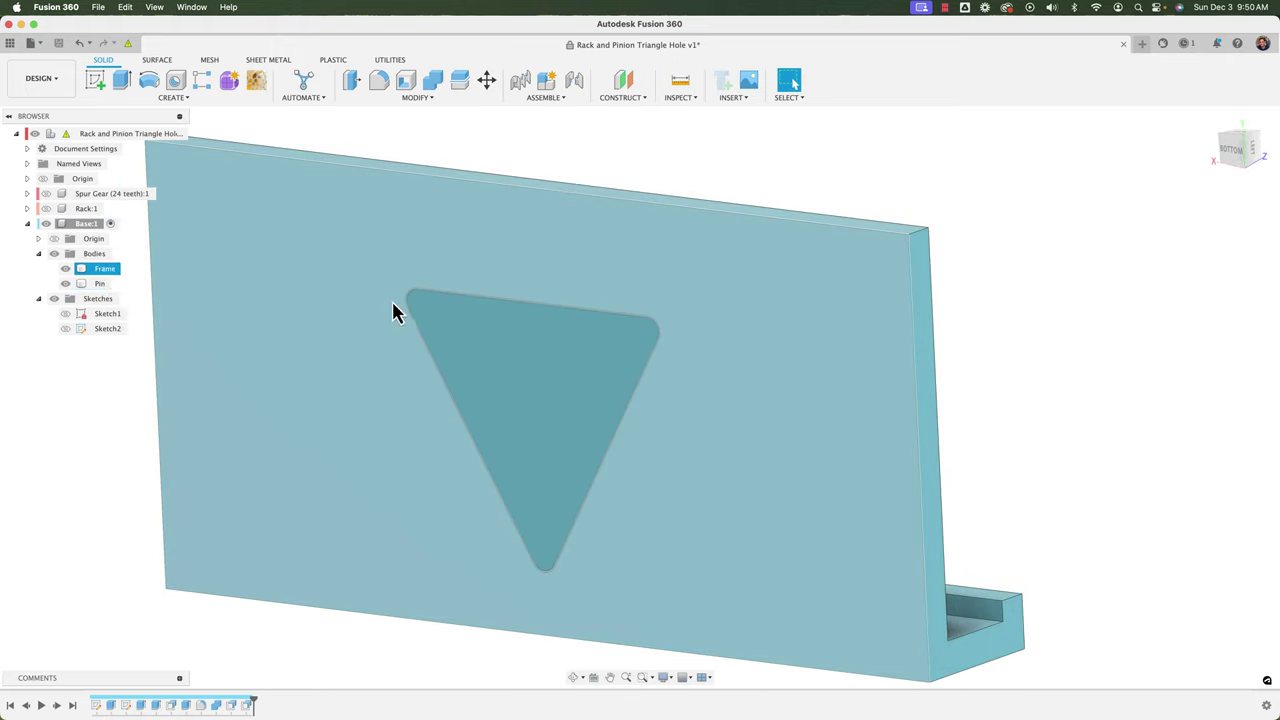
pyautogui.scroll(-6, 529, 326)
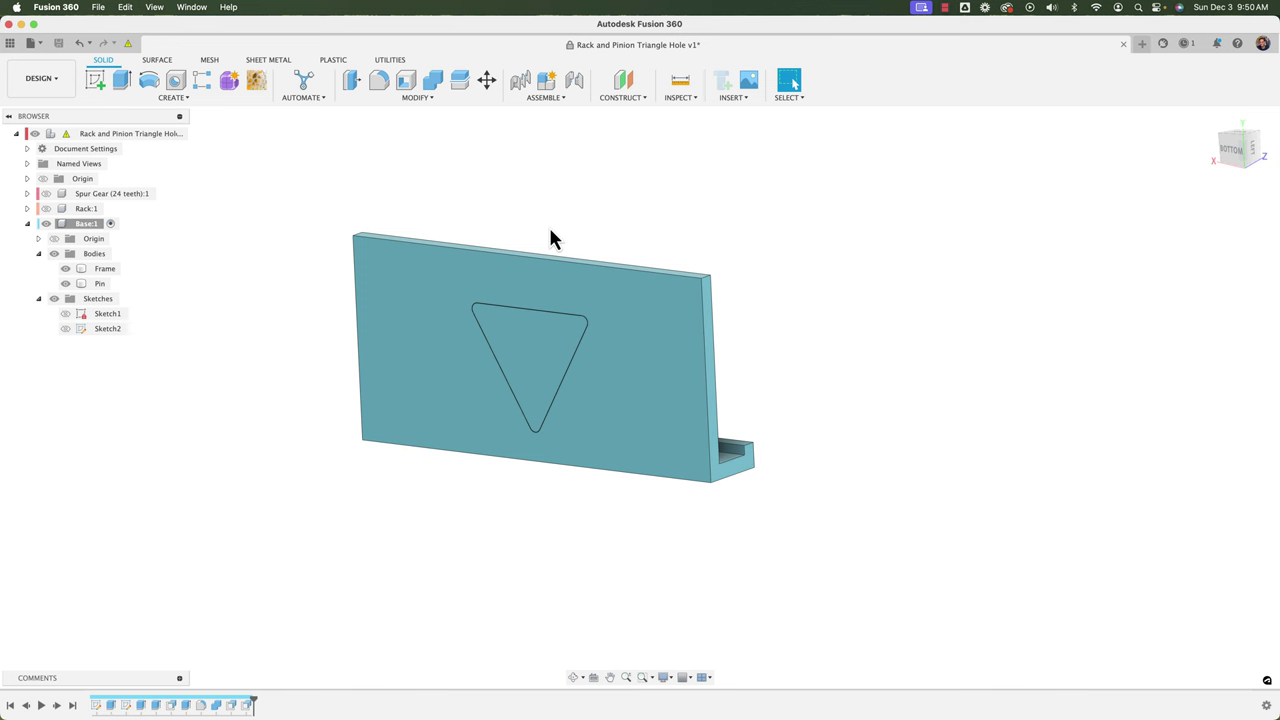
# - Open Sketch2 for editing and move the 30 mm dimension inside the inner triangle
pyautogui.doubleClick(125, 706)
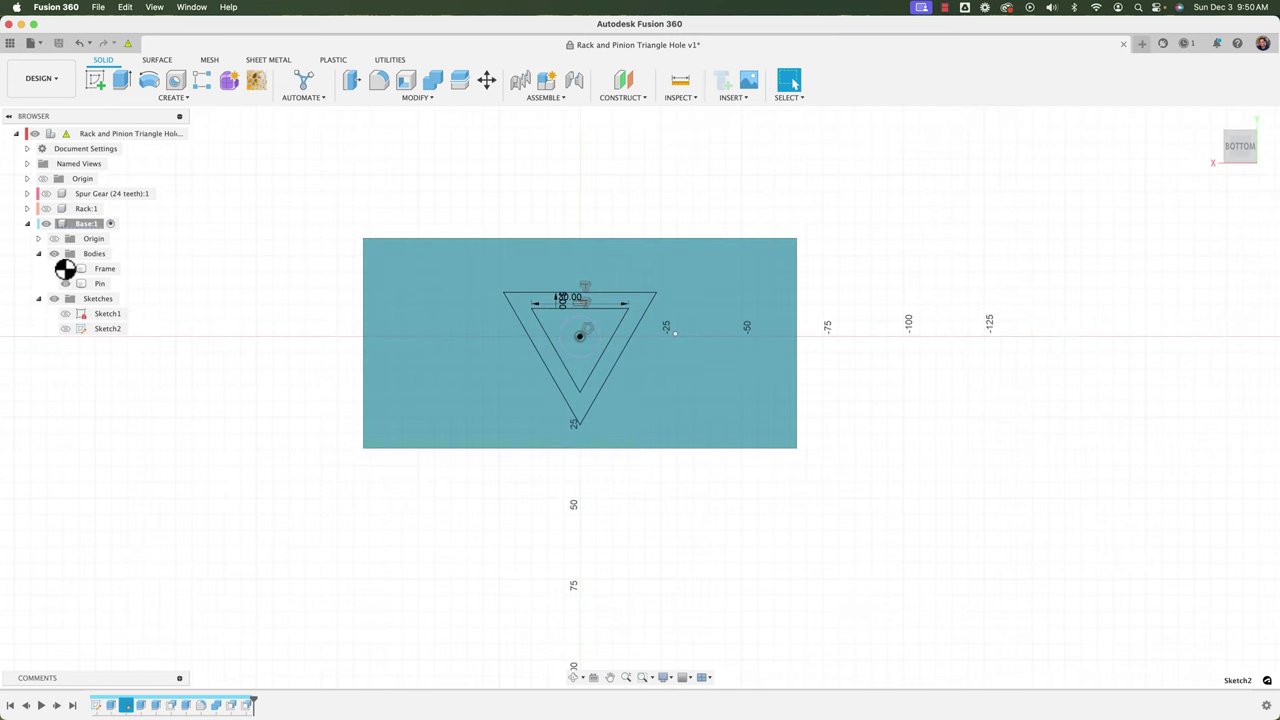
pyautogui.scroll(5, 93, 254)
pyautogui.moveTo(822, 322); pyautogui.dragTo(509, 297, button='middle')
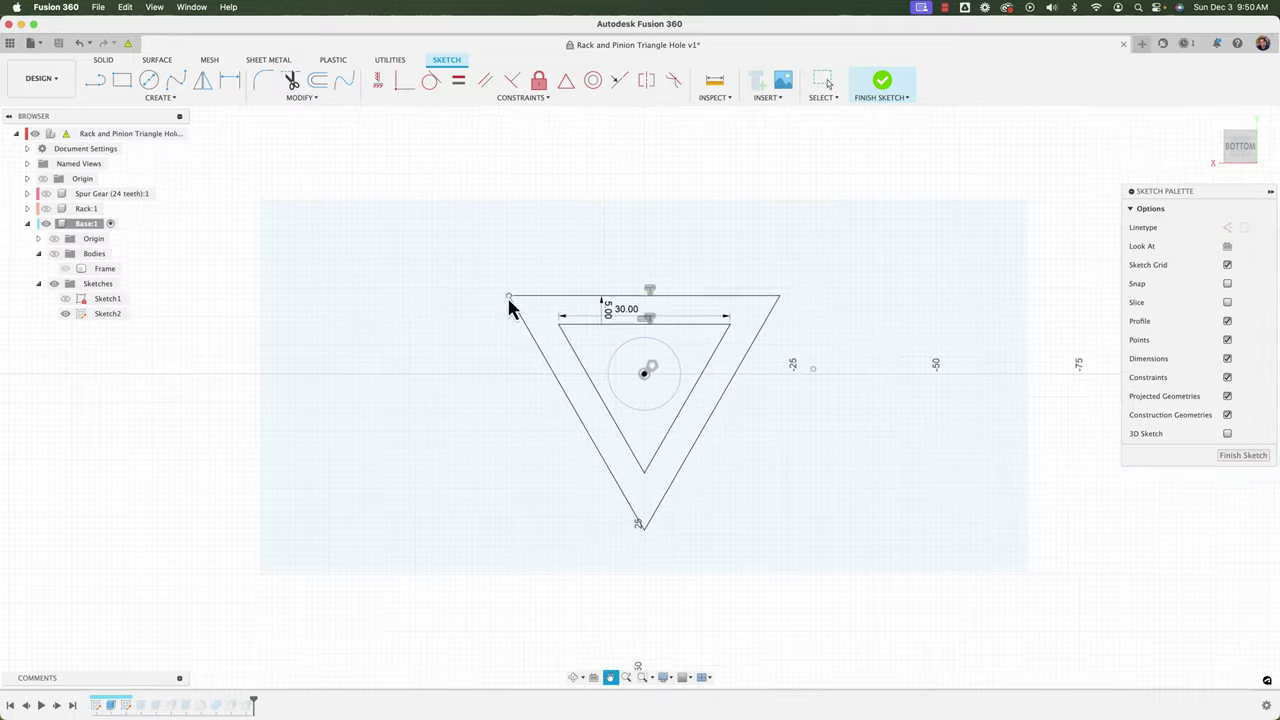
pyautogui.scroll(3, 666, 316)
pyautogui.scroll(-5, 652, 400)
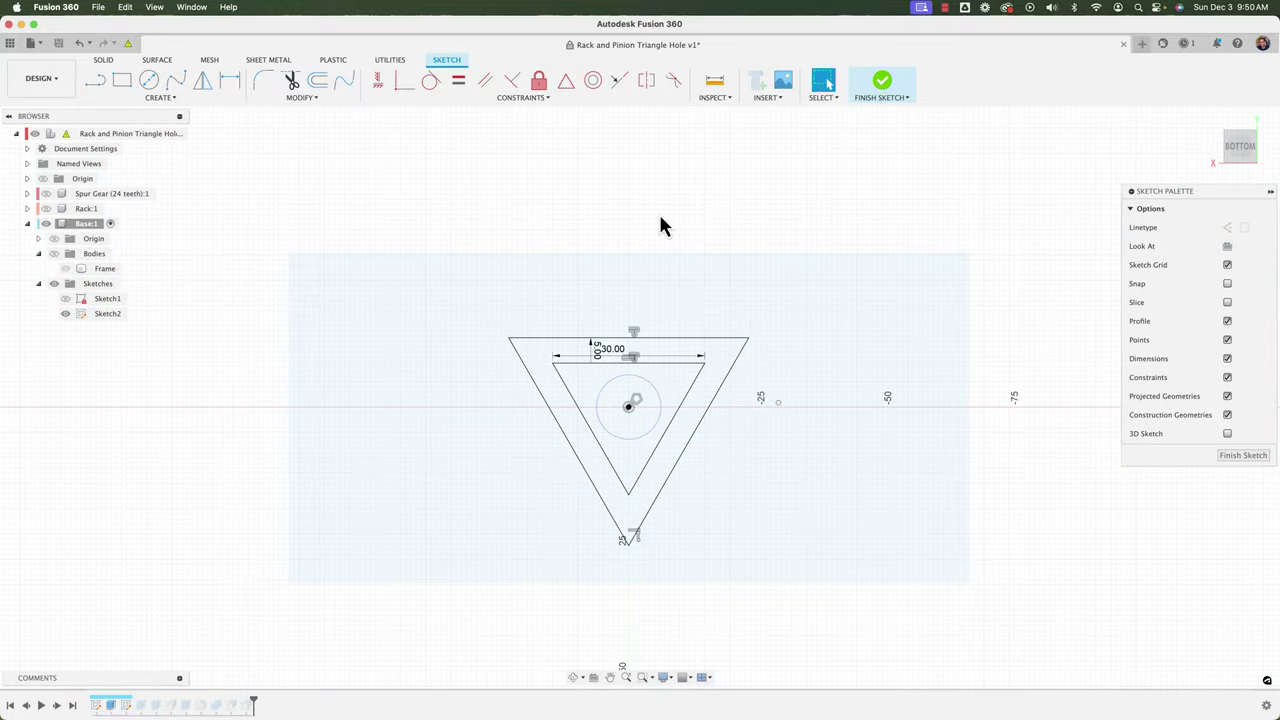
pyautogui.scroll(2, 704, 340)
pyautogui.moveTo(700, 329); pyautogui.dragTo(668, 283, button='middle')
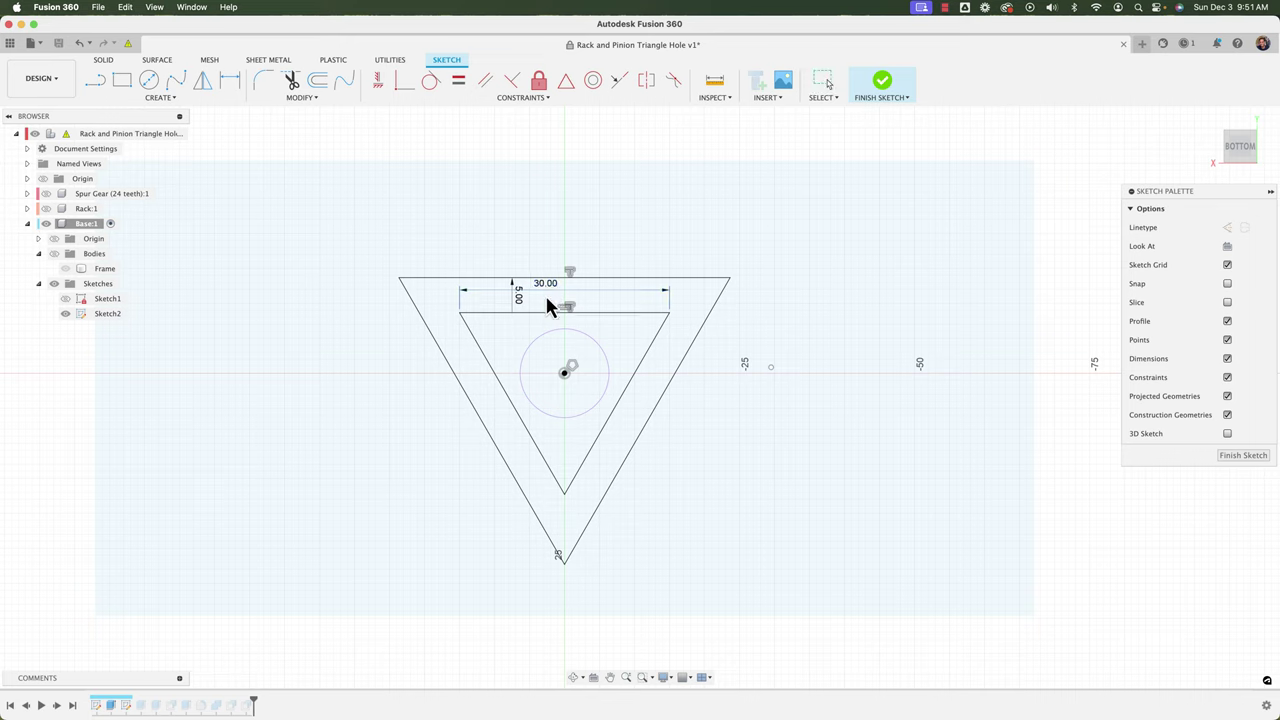
pyautogui.moveTo(548, 298); pyautogui.dragTo(550, 343)
pyautogui.scroll(4, 550, 355)
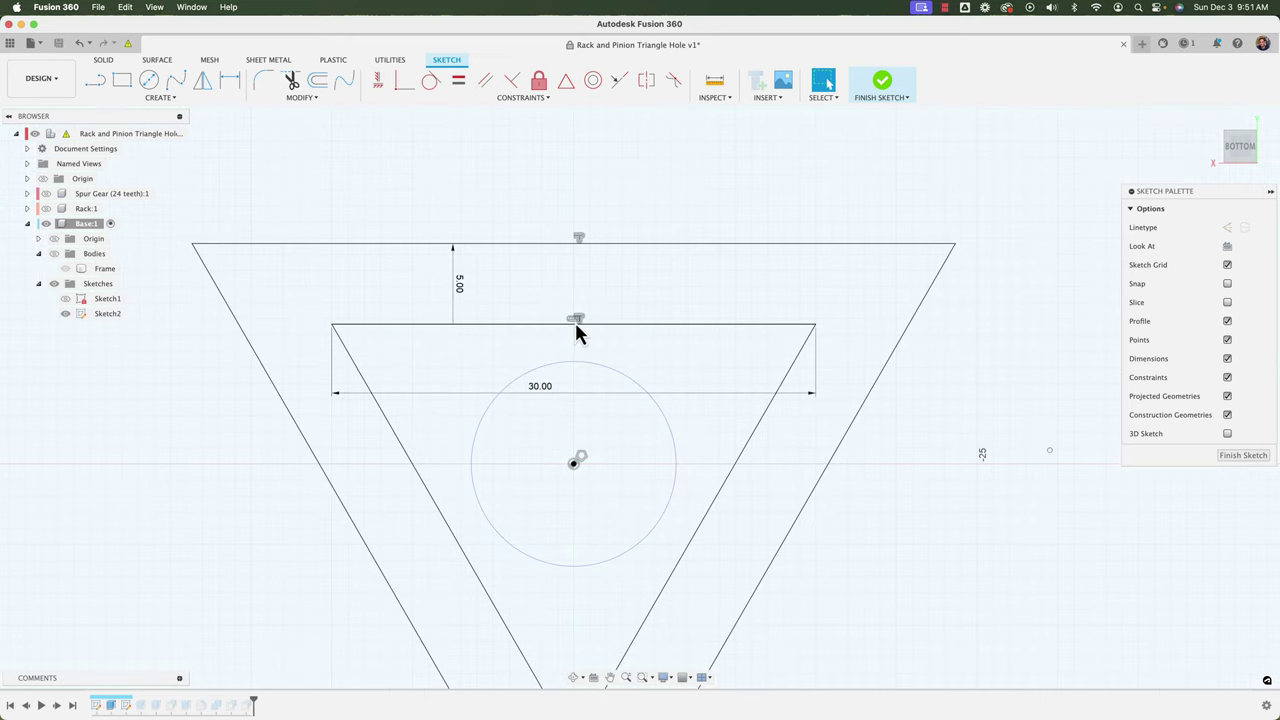
# - Delete the horizontal constraint on the inner triangle's upper edge and rotate both triangles so one apex points upward
pyautogui.click(956, 245)
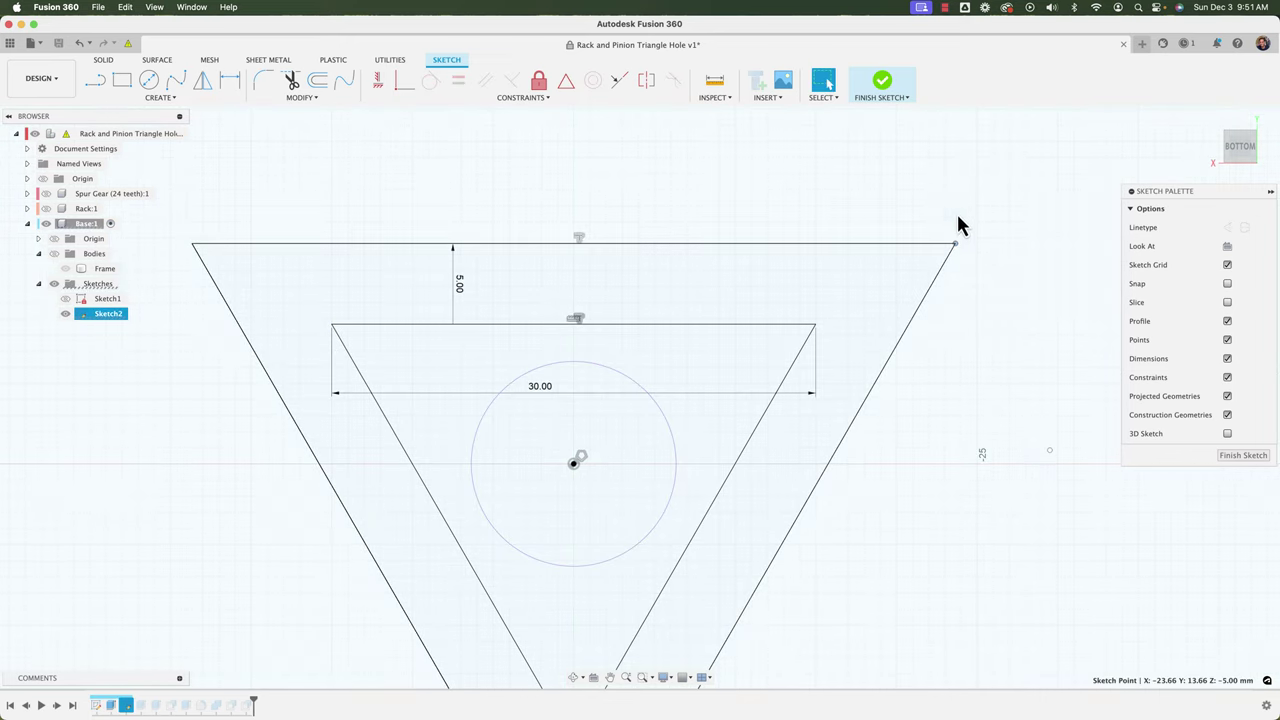
pyautogui.click(977, 309)
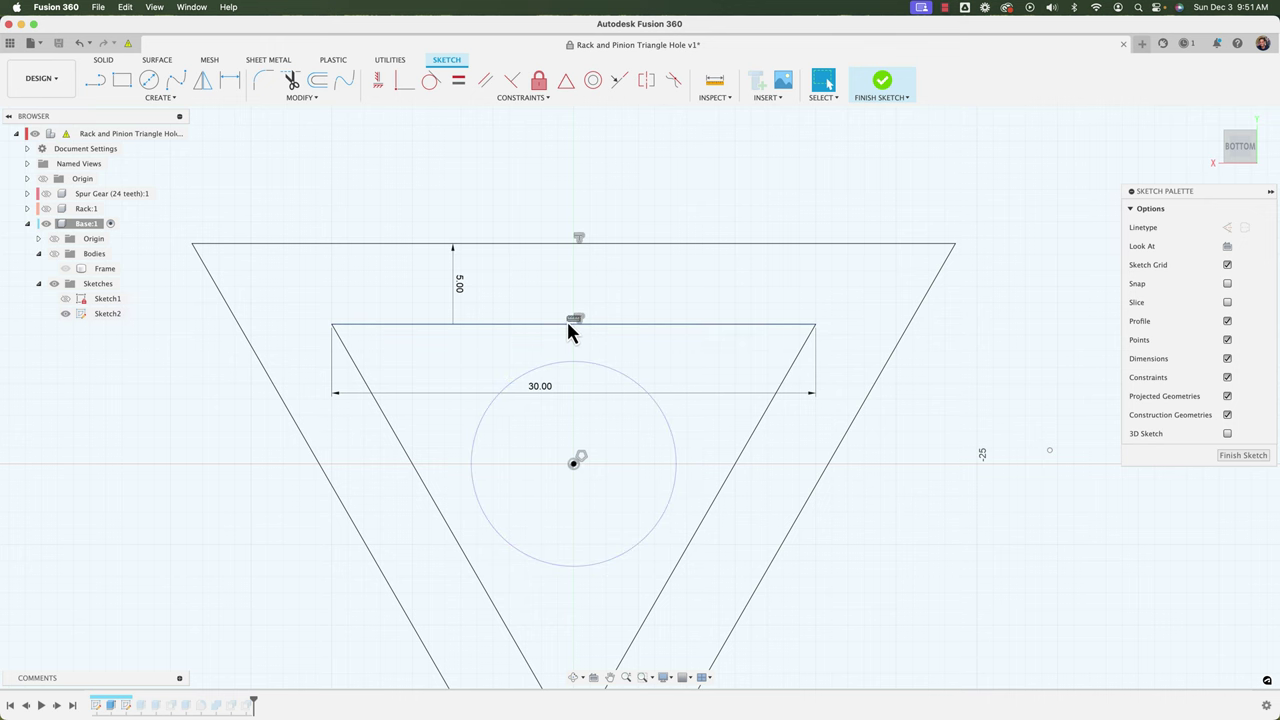
pyautogui.click(568, 322)
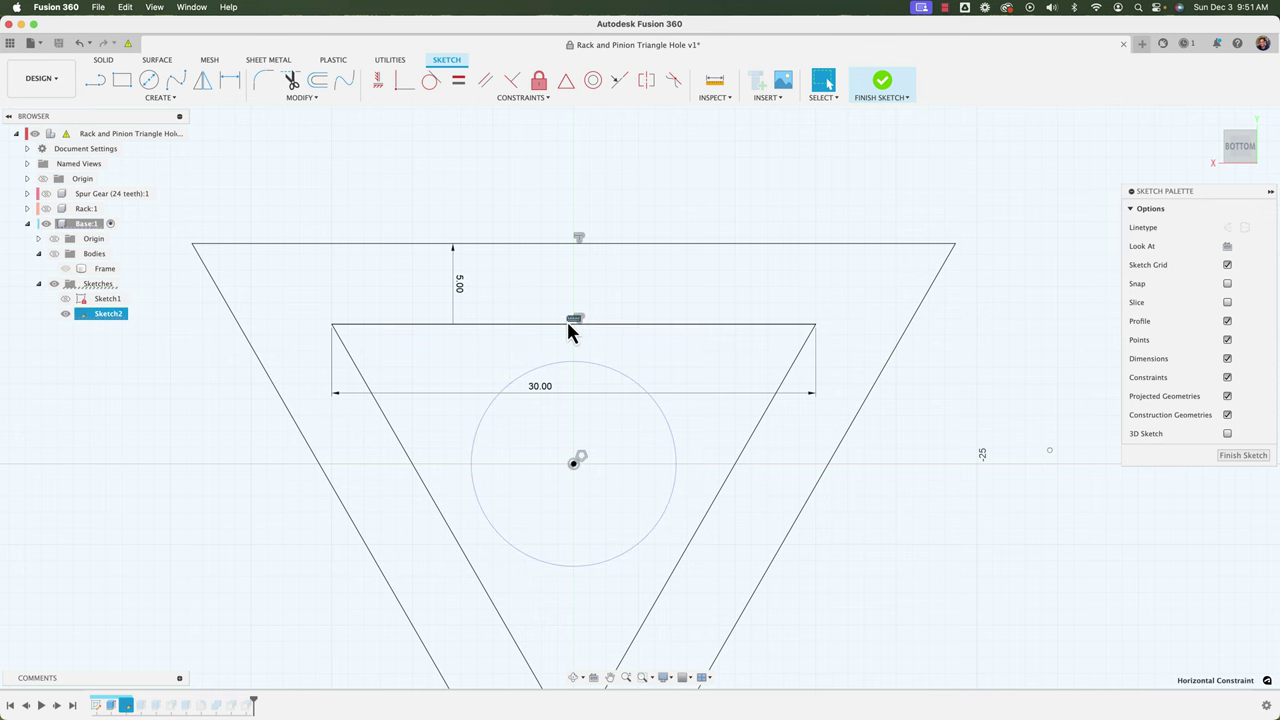
pyautogui.scroll(-5, 568, 330)
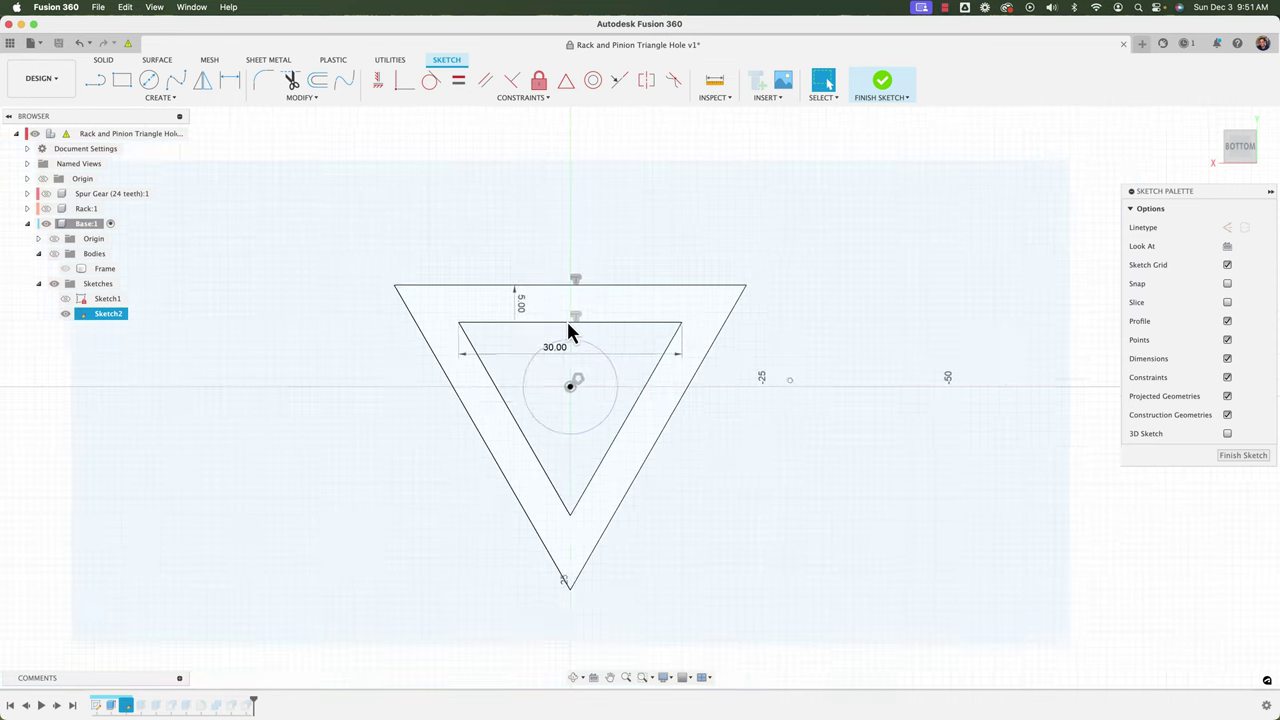
pyautogui.moveTo(742, 279)
pyautogui.mouseDown()
pyautogui.moveTo(686, 228)
pyautogui.moveTo(583, 192)
pyautogui.mouseUp()
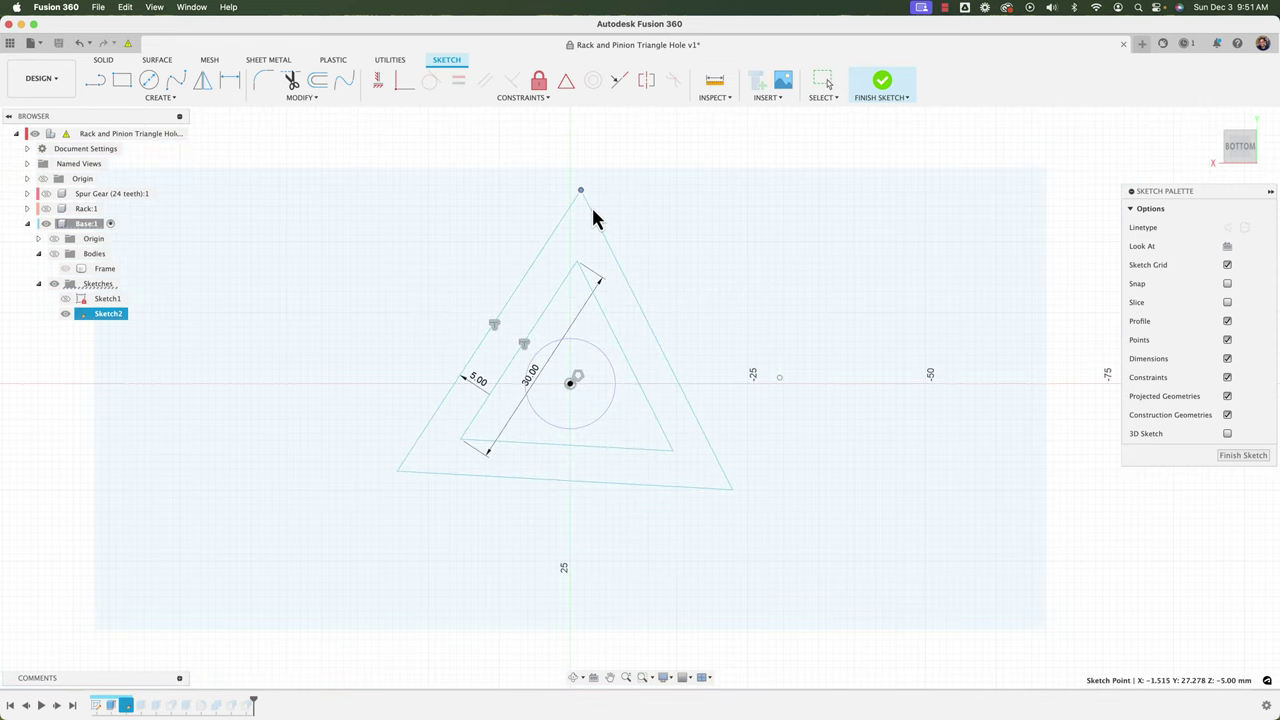
# - Constrain the outer triangle's upper apex vertically above the circle's centre and finish the sketch
pyautogui.click(380, 89)
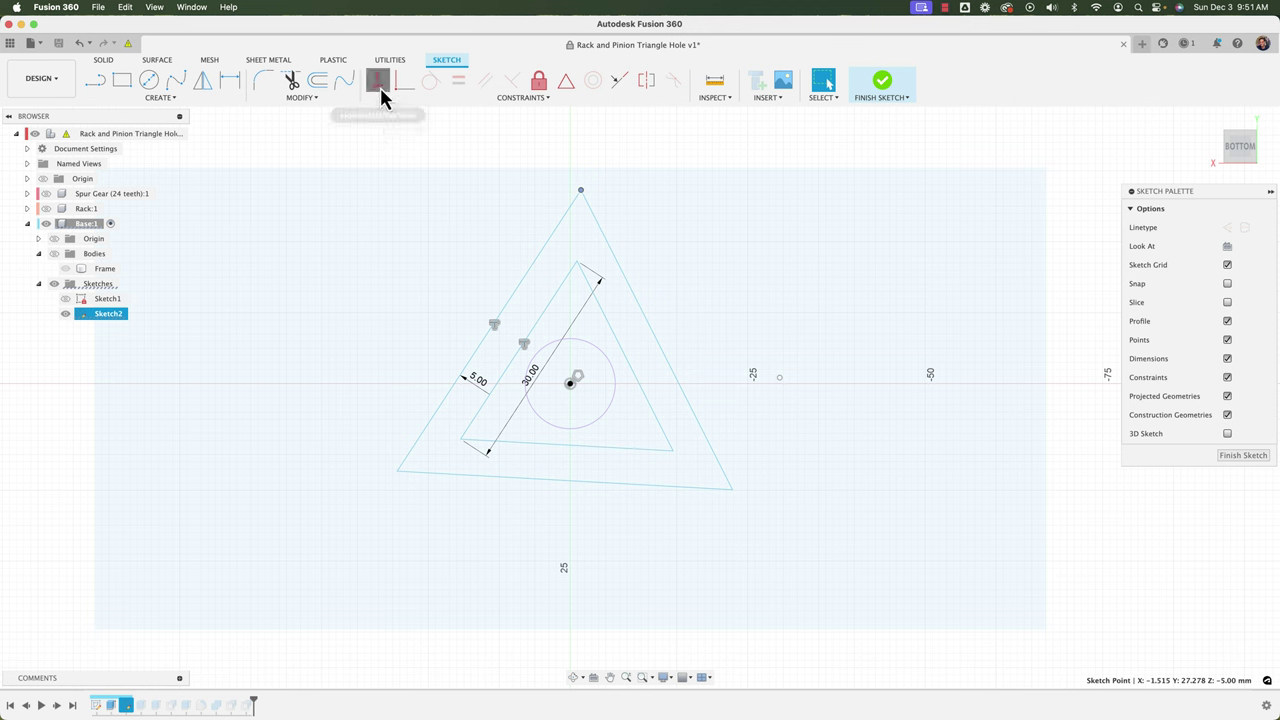
pyautogui.click(581, 191)
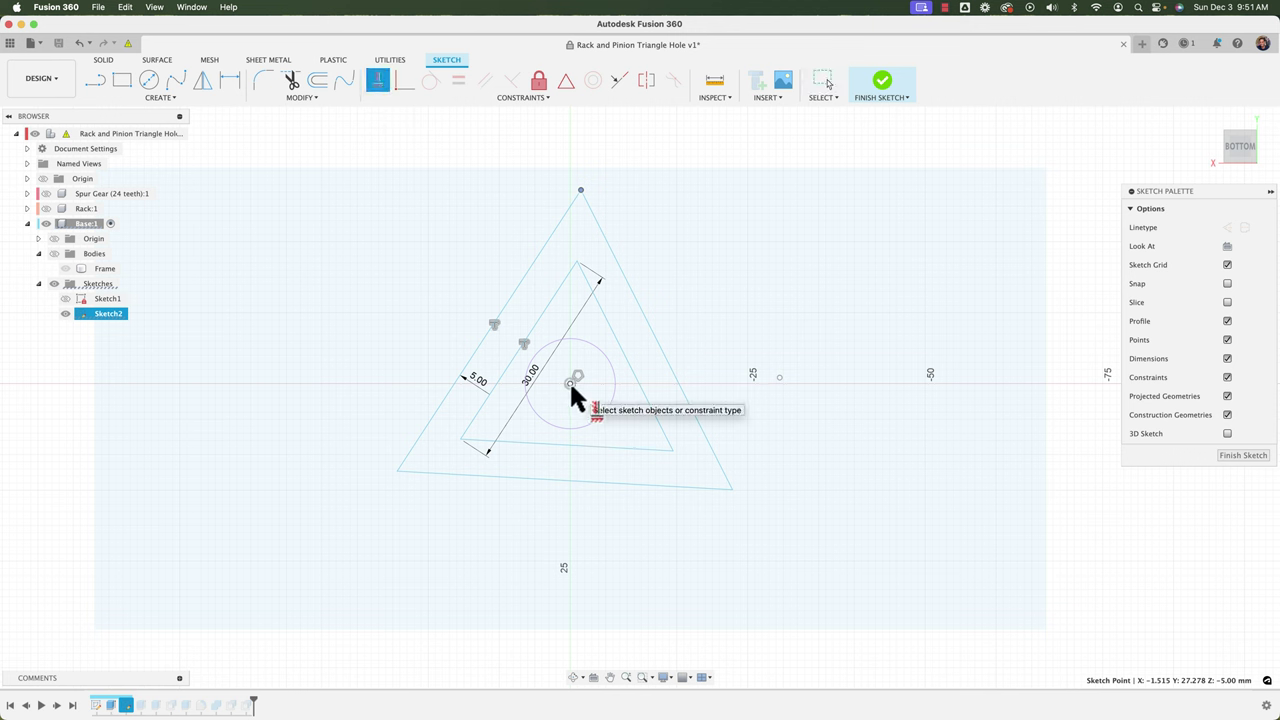
pyautogui.click(572, 386)
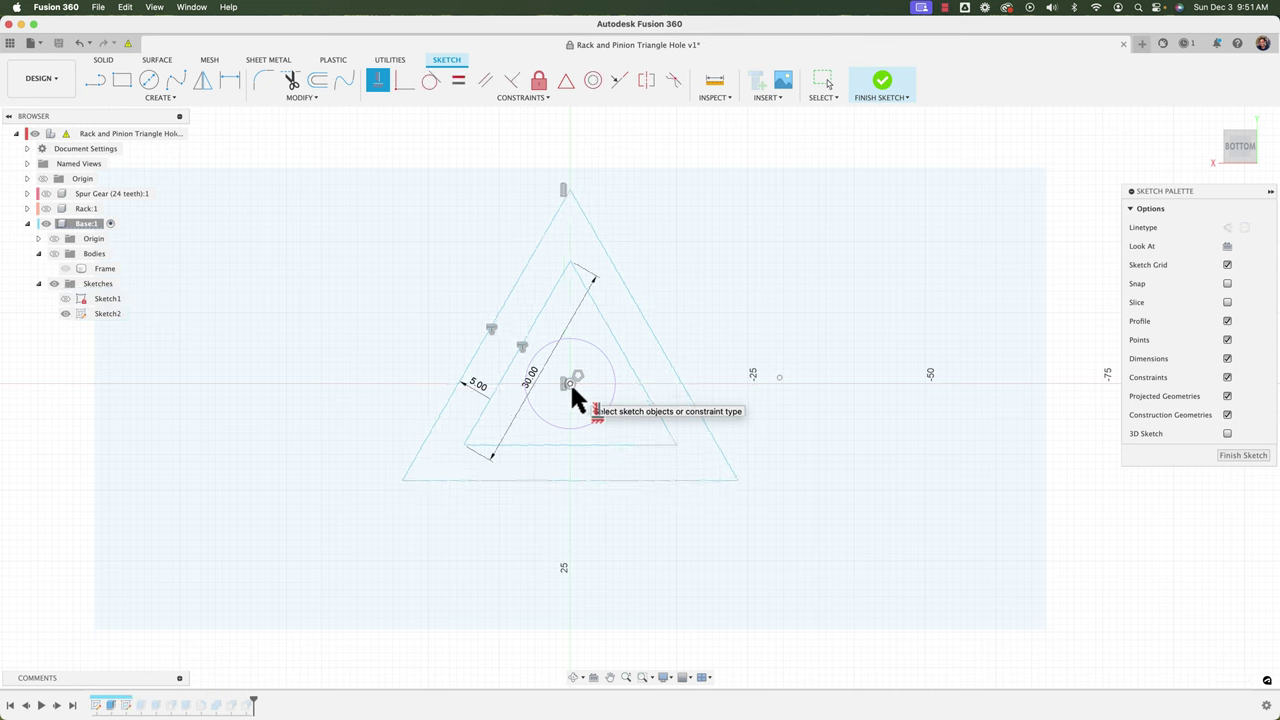
pyautogui.click(881, 86)
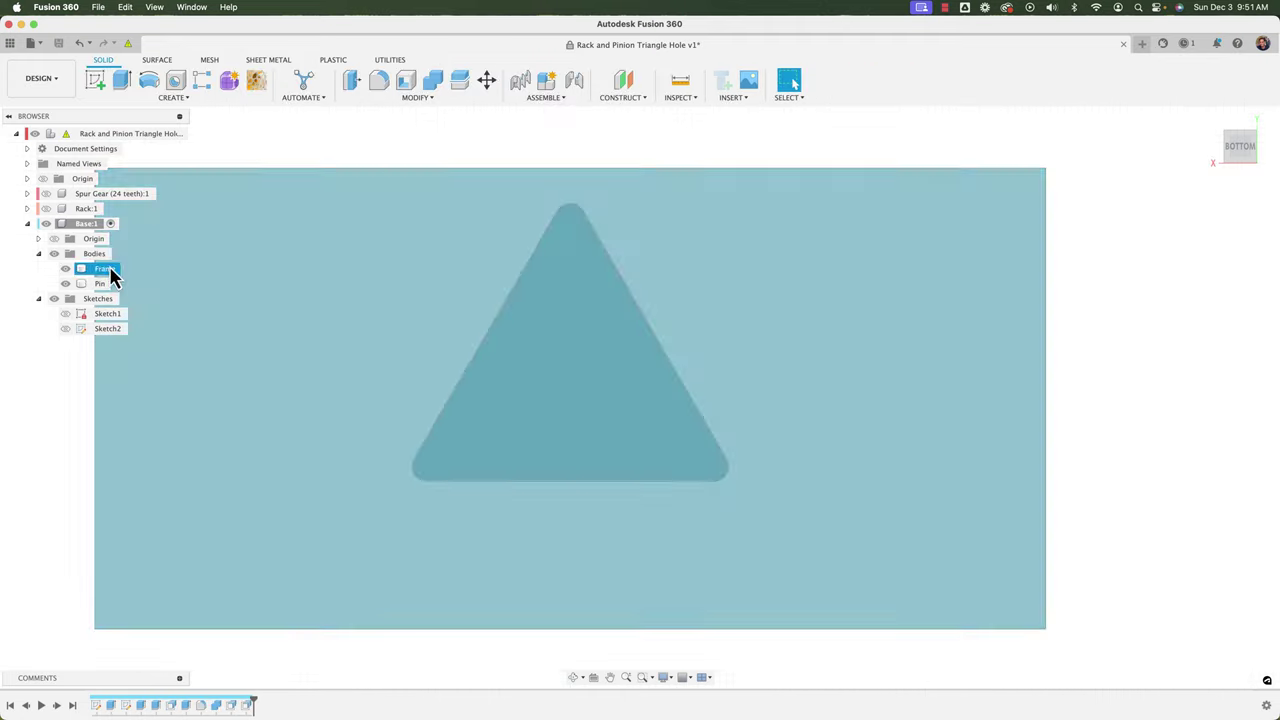
# - Isolate the Pin by hiding the Frame and inspect its stepped triangular flange and rounded corners from several angles
pyautogui.click(66, 284)
pyautogui.click(66, 268)
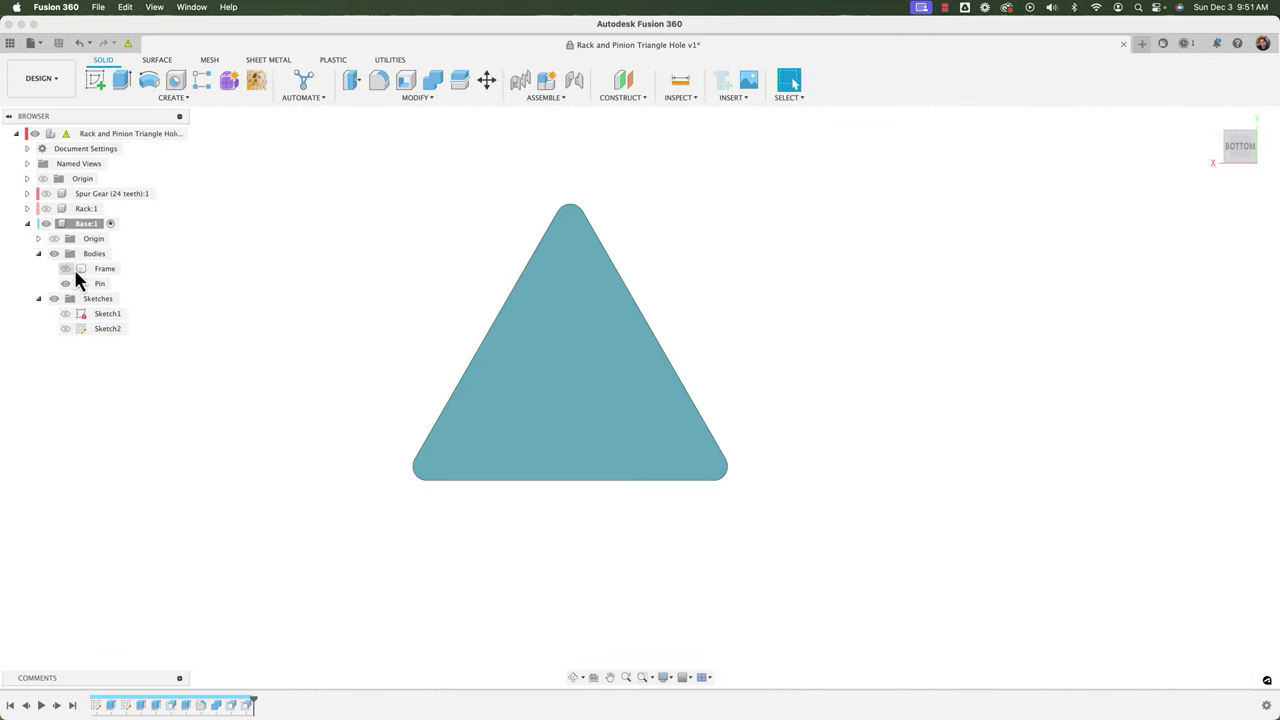
pyautogui.keyDown('shift'); pyautogui.moveTo(794, 386); pyautogui.dragTo(571, 362, button='middle'); pyautogui.keyUp('shift')
pyautogui.click(571, 362)
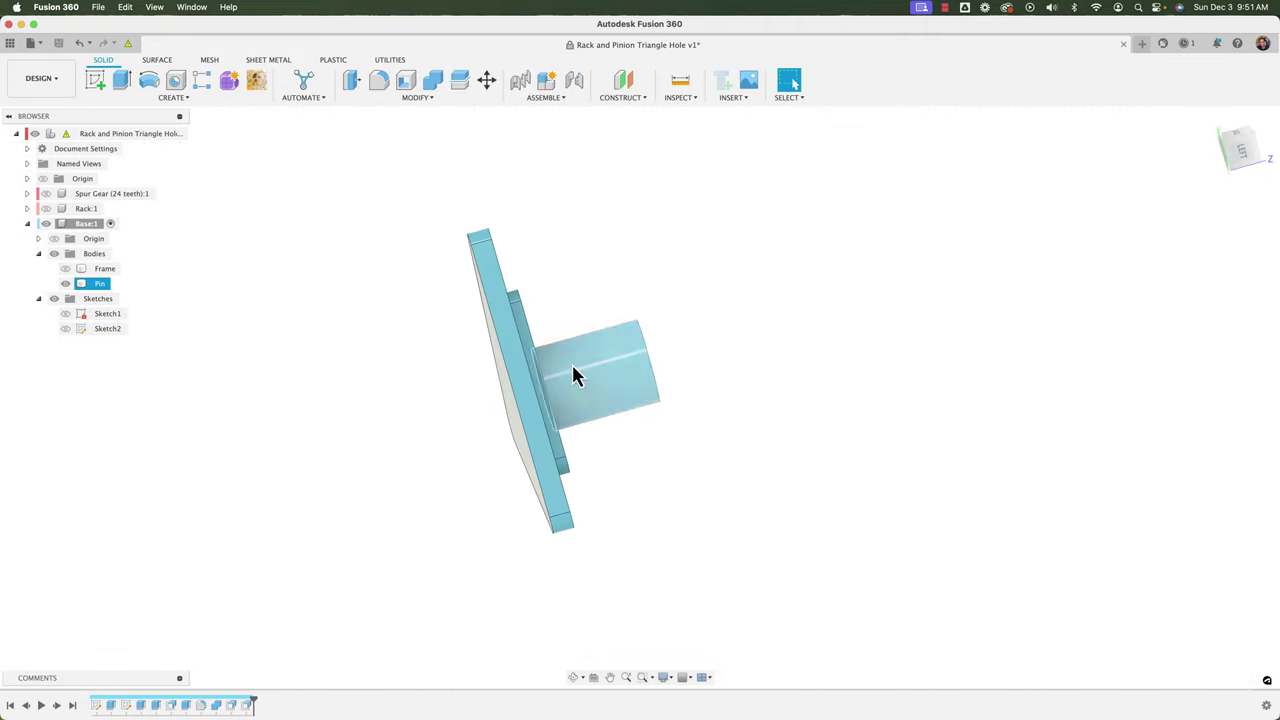
pyautogui.keyDown('shift'); pyautogui.moveTo(473, 285); pyautogui.dragTo(463, 274, button='middle'); pyautogui.keyUp('shift')
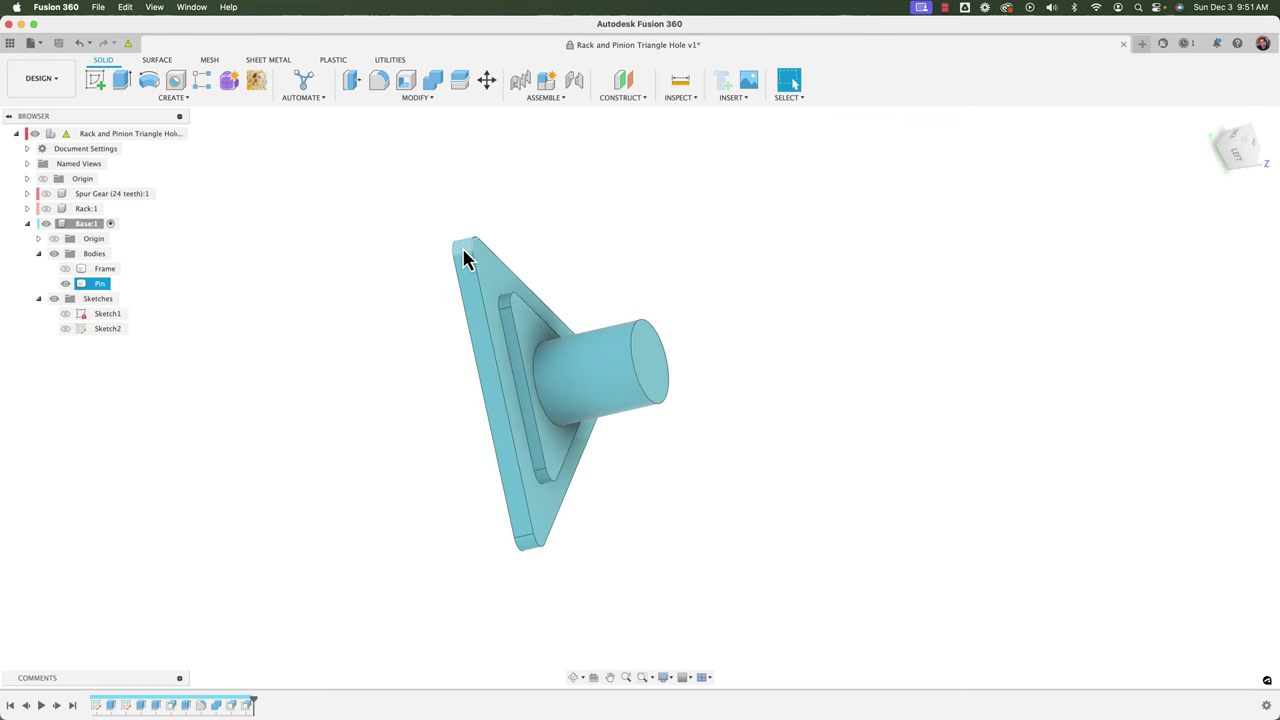
pyautogui.click(464, 252)
pyautogui.keyDown('shift'); pyautogui.moveTo(366, 357); pyautogui.dragTo(424, 345, button='middle'); pyautogui.keyUp('shift')
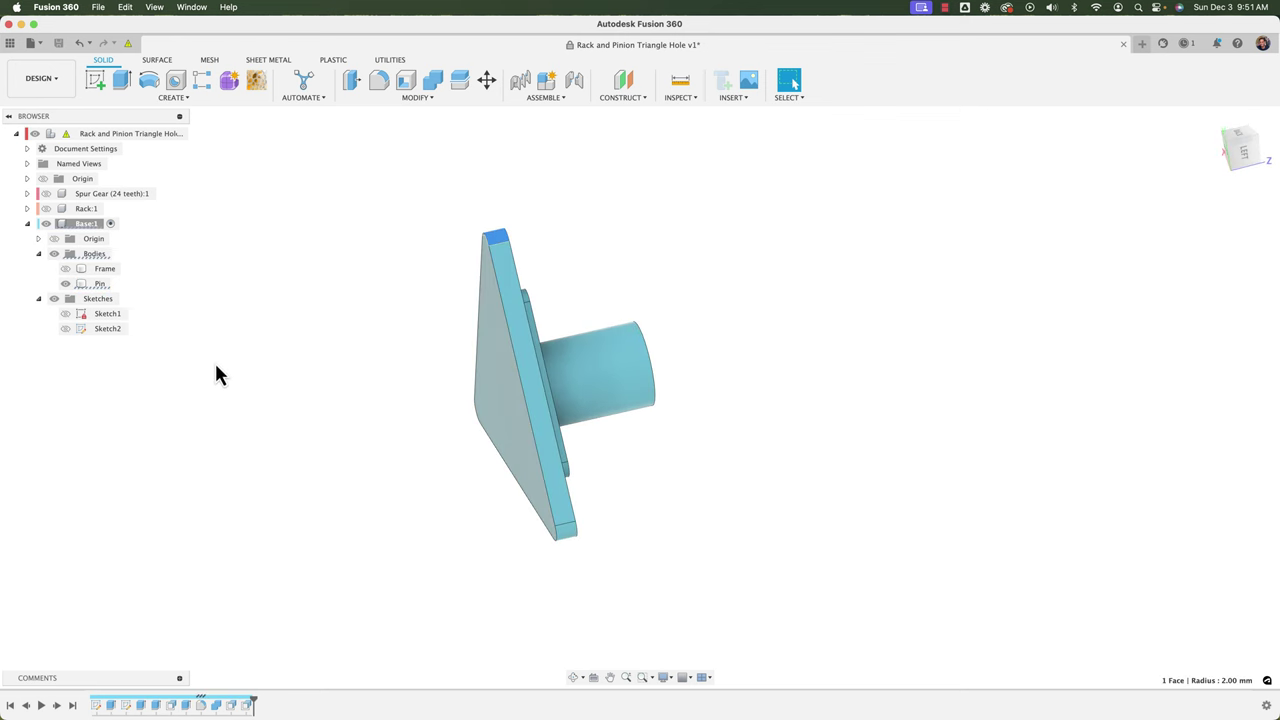
# - Show the Frame with the Pin hidden and inspect the walls of its stepped triangular recess
pyautogui.click(68, 284)
pyautogui.click(68, 270)
pyautogui.keyDown('shift'); pyautogui.moveTo(383, 458); pyautogui.dragTo(420, 418, button='middle'); pyautogui.keyUp('shift')
pyautogui.click(539, 422)
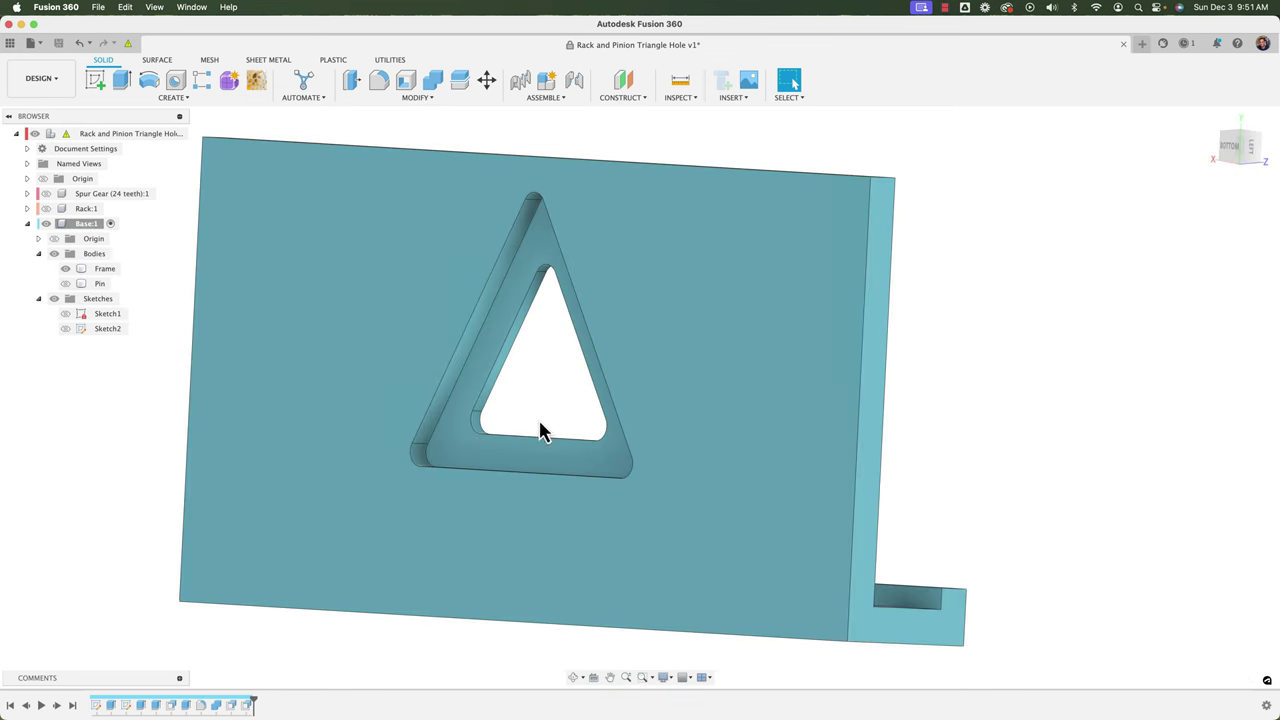
pyautogui.click(503, 289)
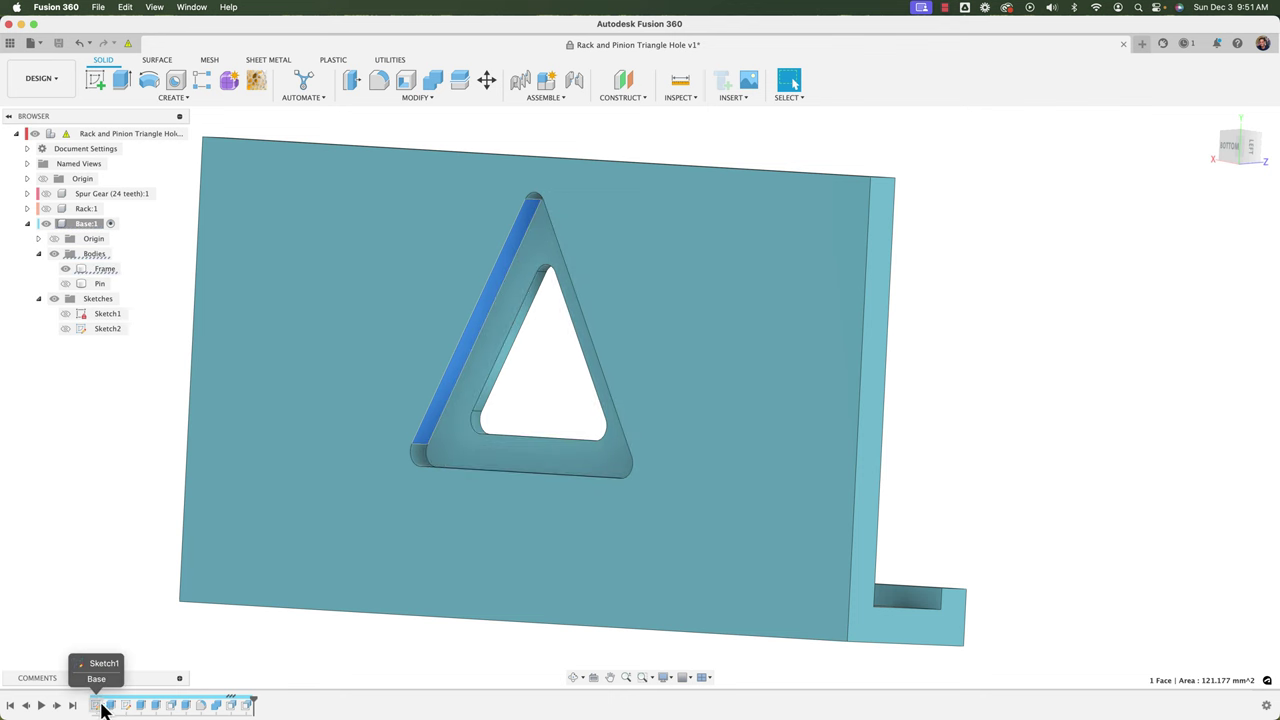
pyautogui.click(376, 680)
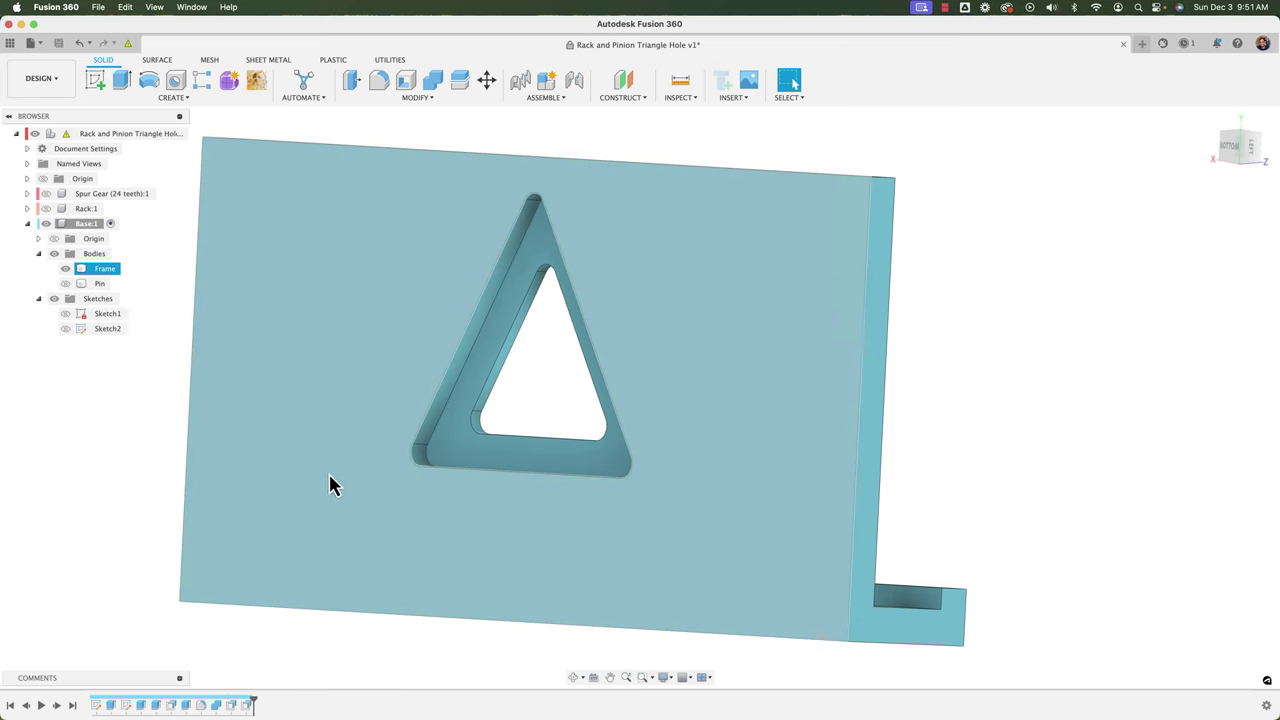
pyautogui.scroll(-2, 251, 453)
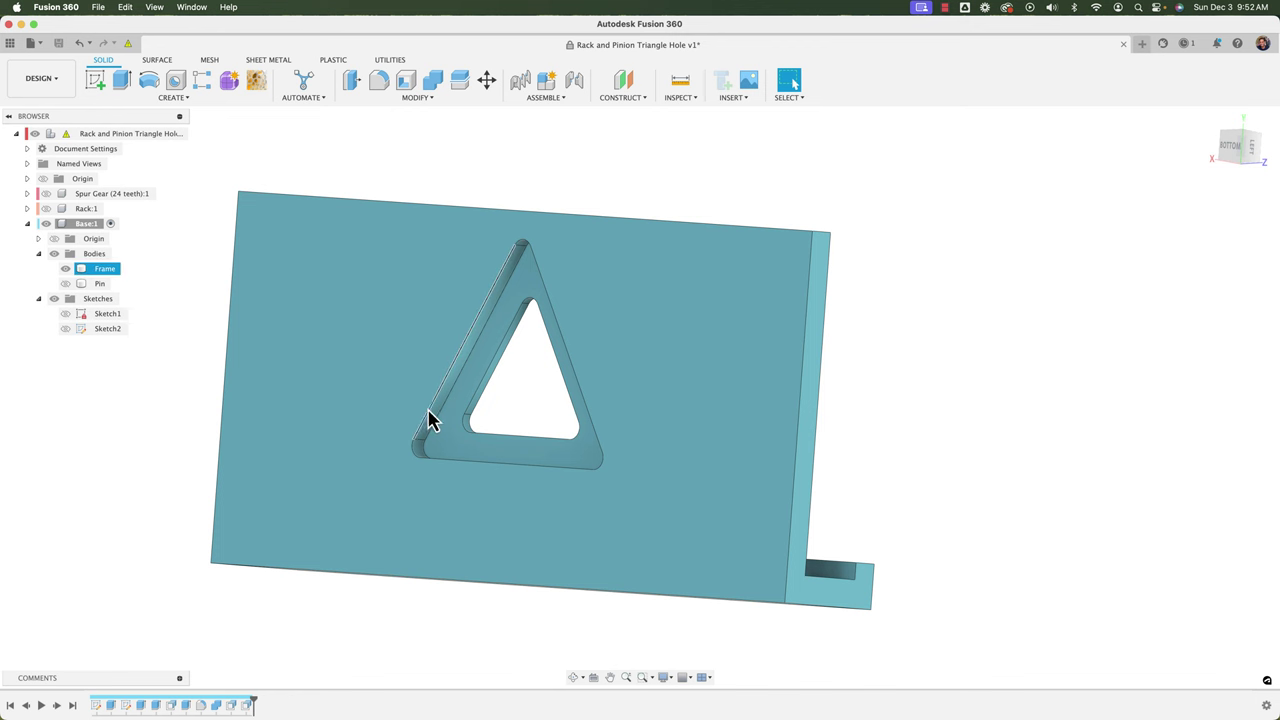
# - Show the Pin in the Frame again and view the Base from the underside and the shaft side
pyautogui.click(65, 283)
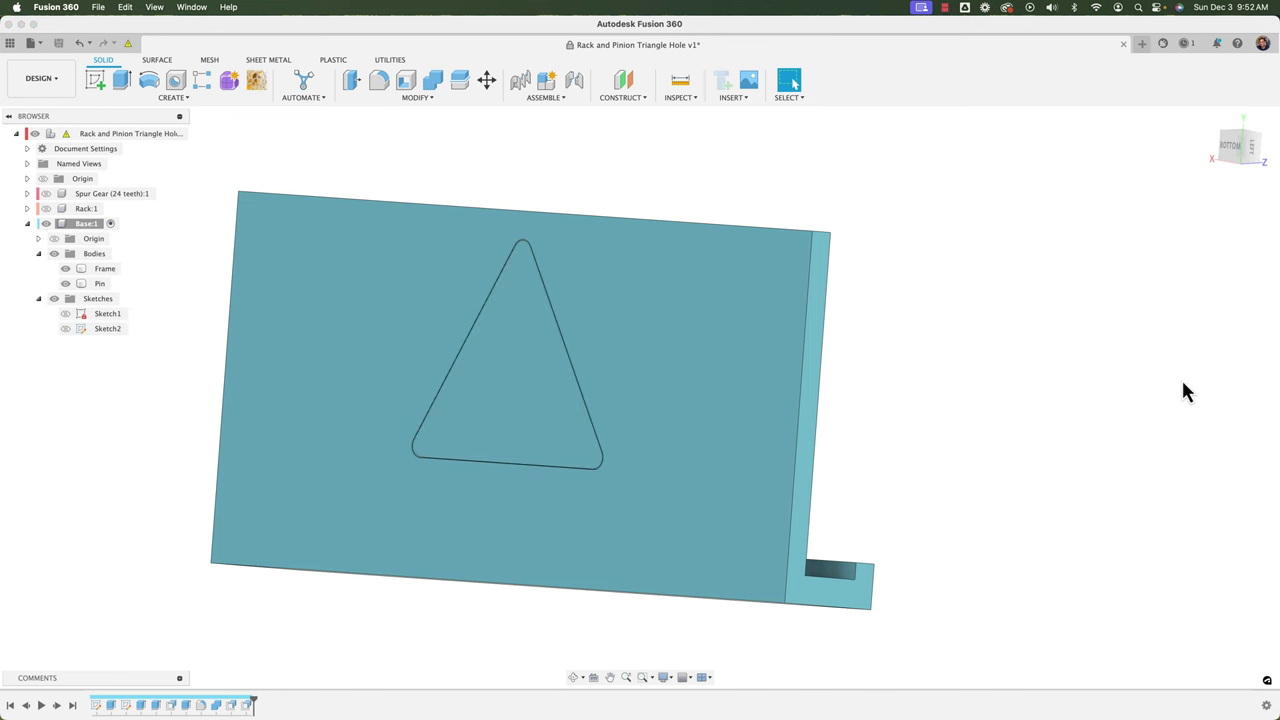
pyautogui.keyDown('shift'); pyautogui.moveTo(1170, 385); pyautogui.dragTo(548, 322, button='middle'); pyautogui.keyUp('shift')
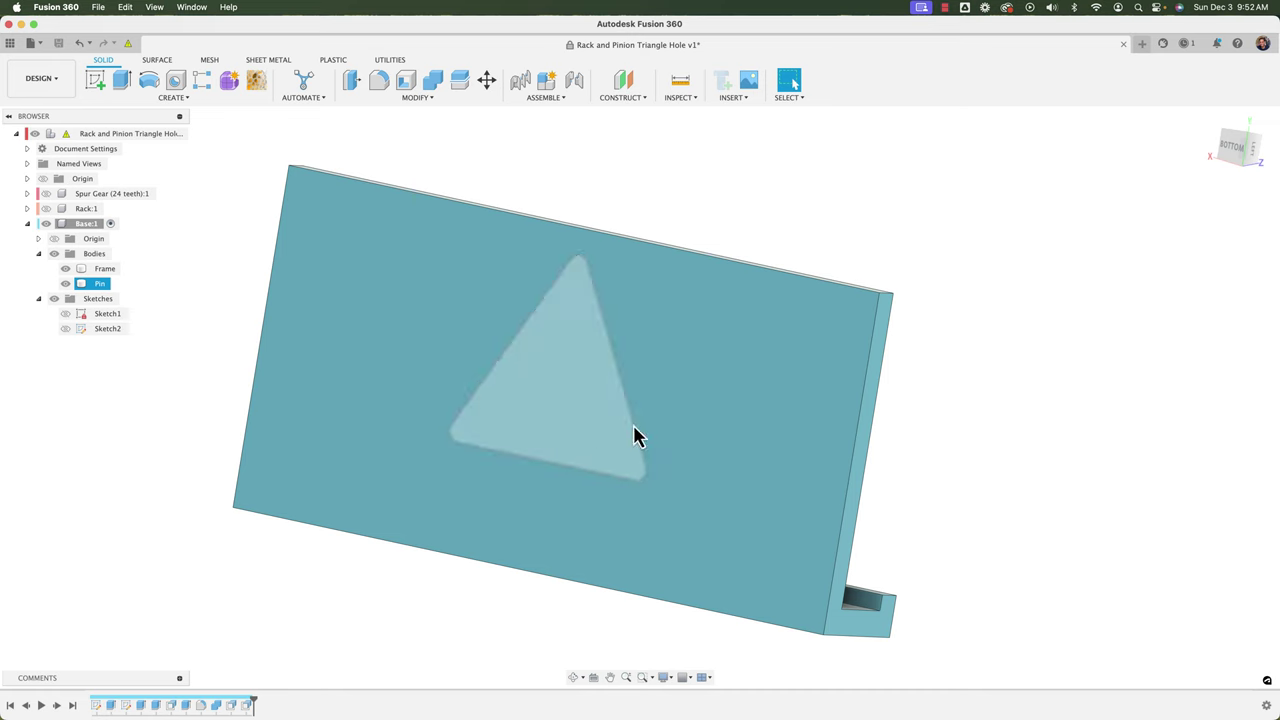
pyautogui.keyDown('shift'); pyautogui.moveTo(1061, 484); pyautogui.dragTo(951, 500, button='middle'); pyautogui.keyUp('shift')
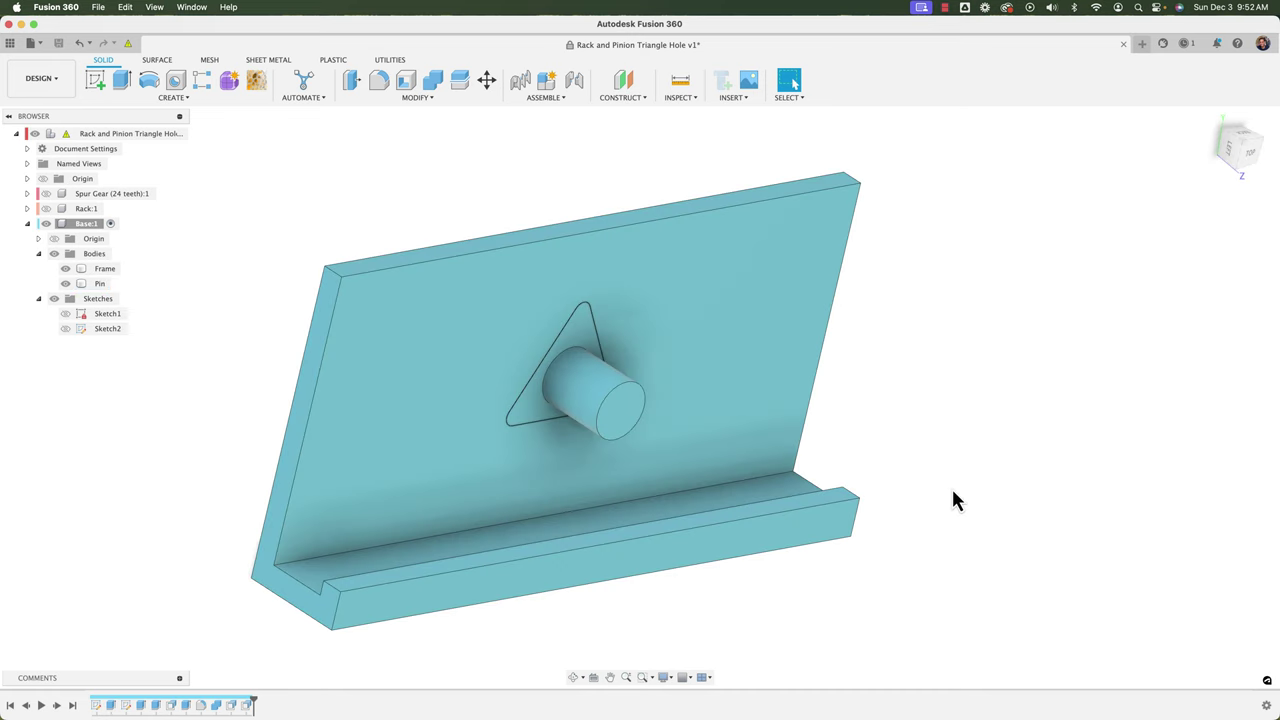